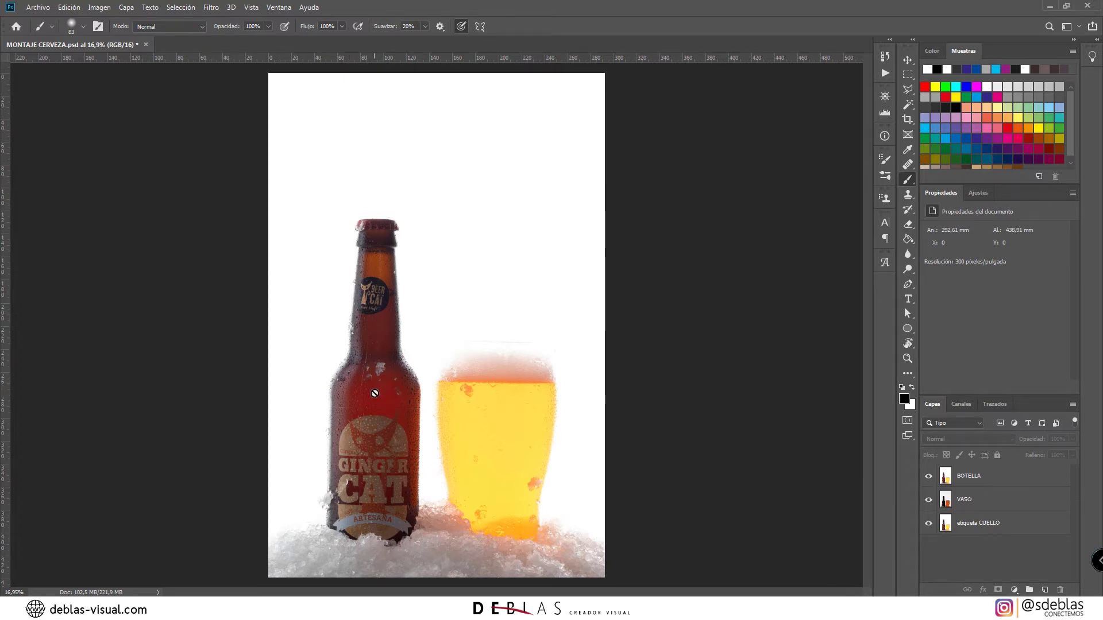
Step: Compare the three bottle and glass exposures by hiding and re-showing the BOTELLA and VASO layers
left_click(928, 476)
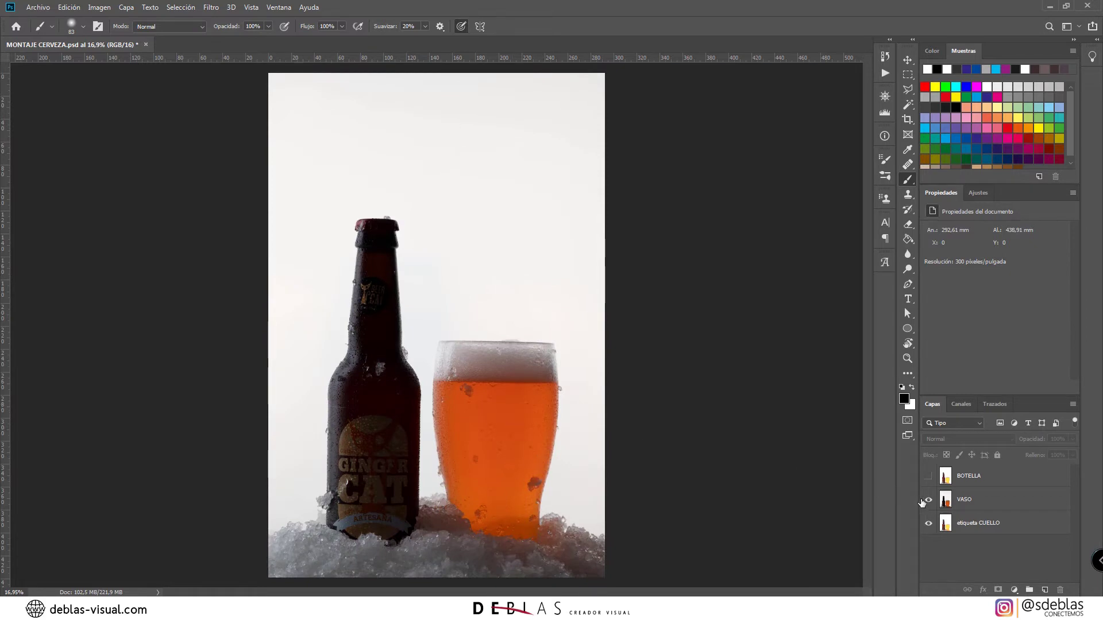
left_click(927, 500)
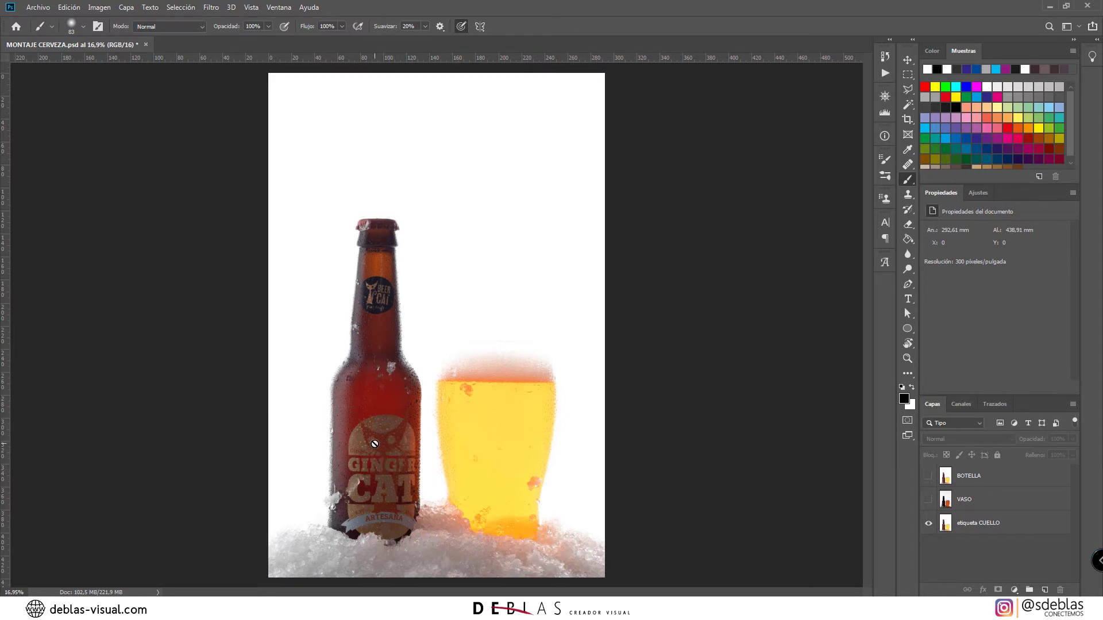
left_click(928, 499)
left_click(928, 475)
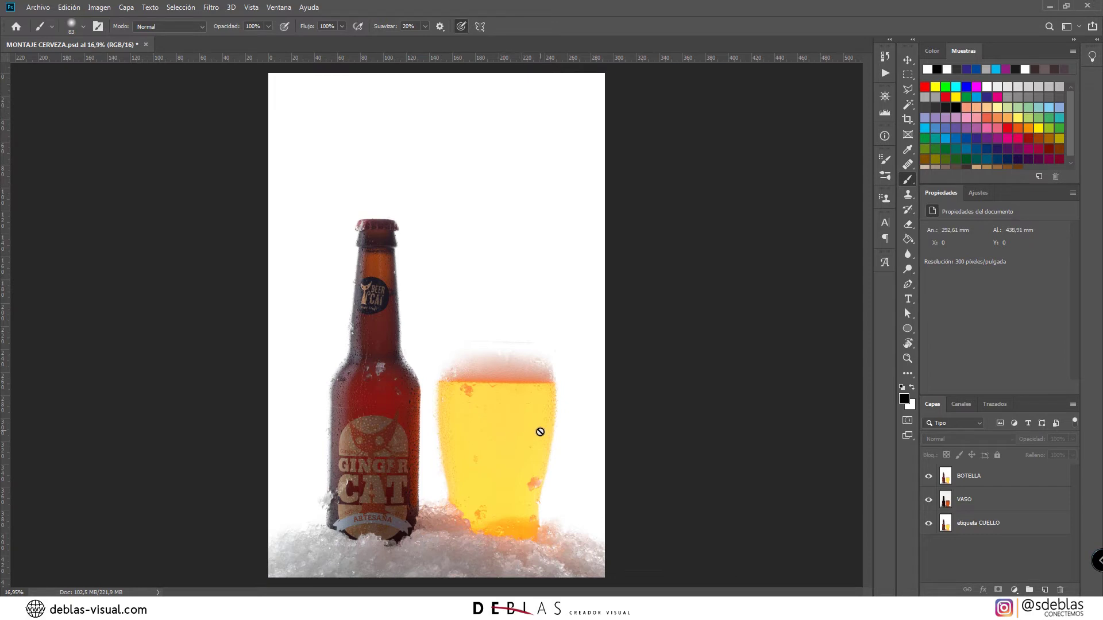
left_click(928, 478)
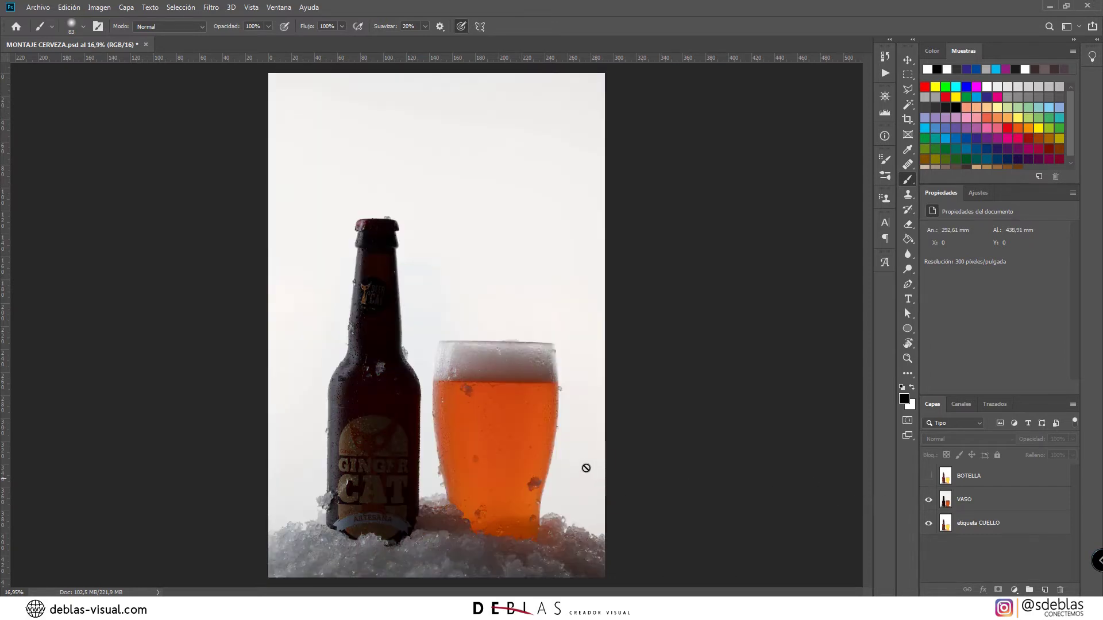
left_click(928, 477)
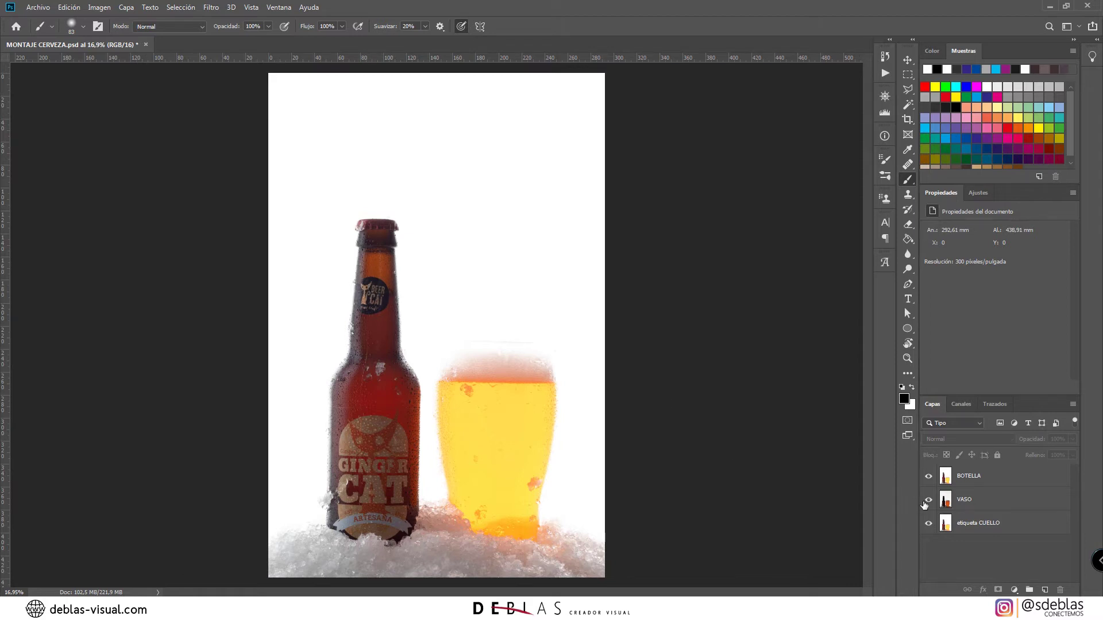
left_click(927, 481)
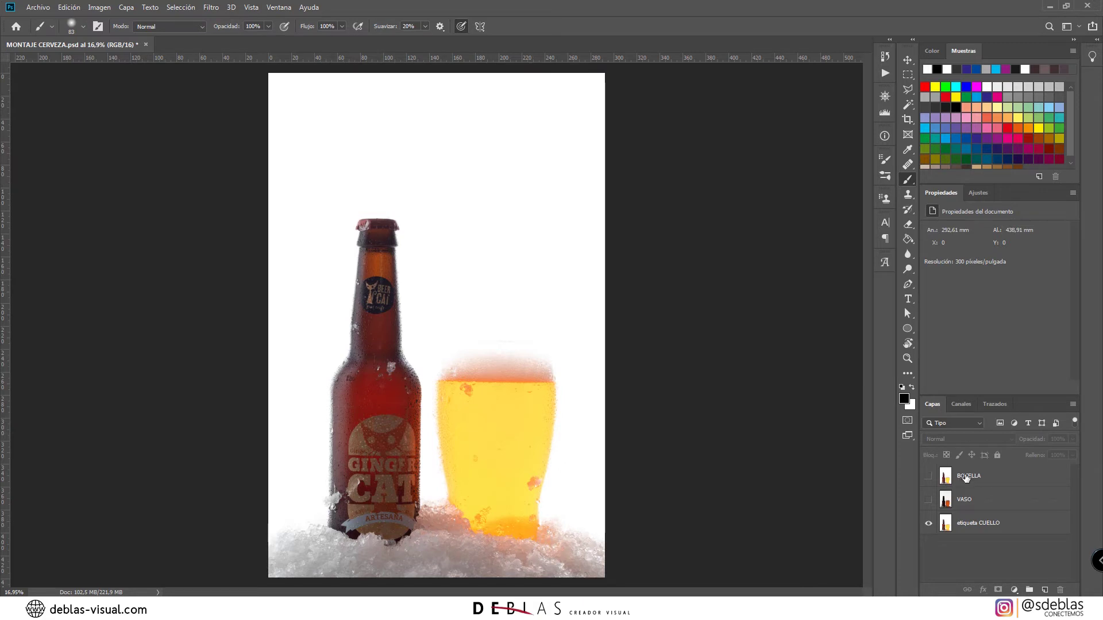
left_click(927, 476)
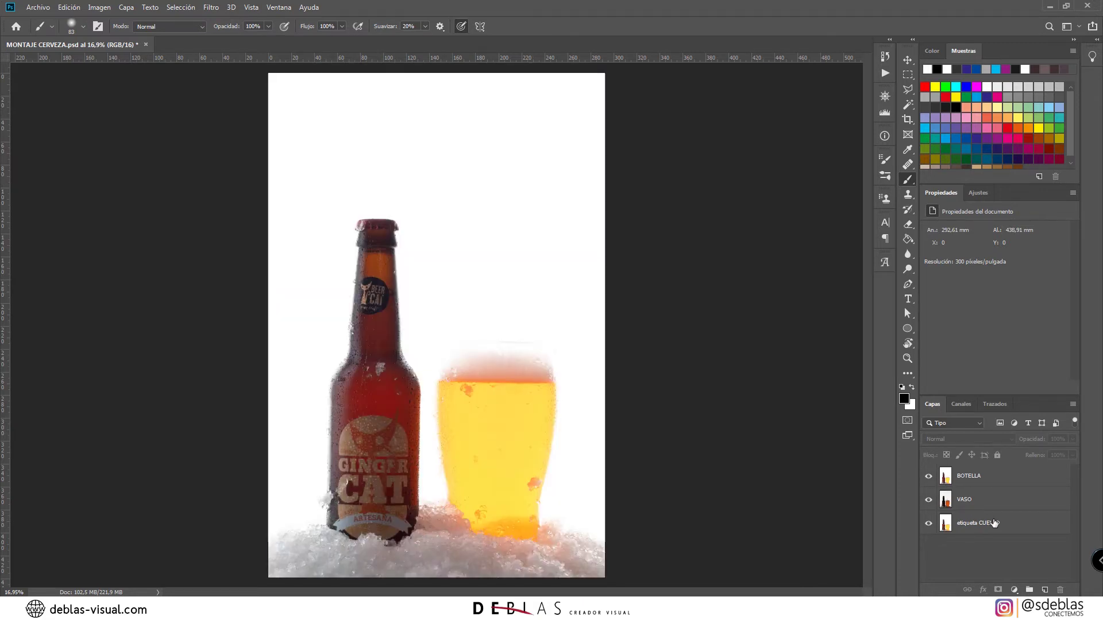
Step: Move the etiqueta CUELLO layer to the top of the stack and add a black layer mask to it
left_click_drag(988, 523, 991, 474)
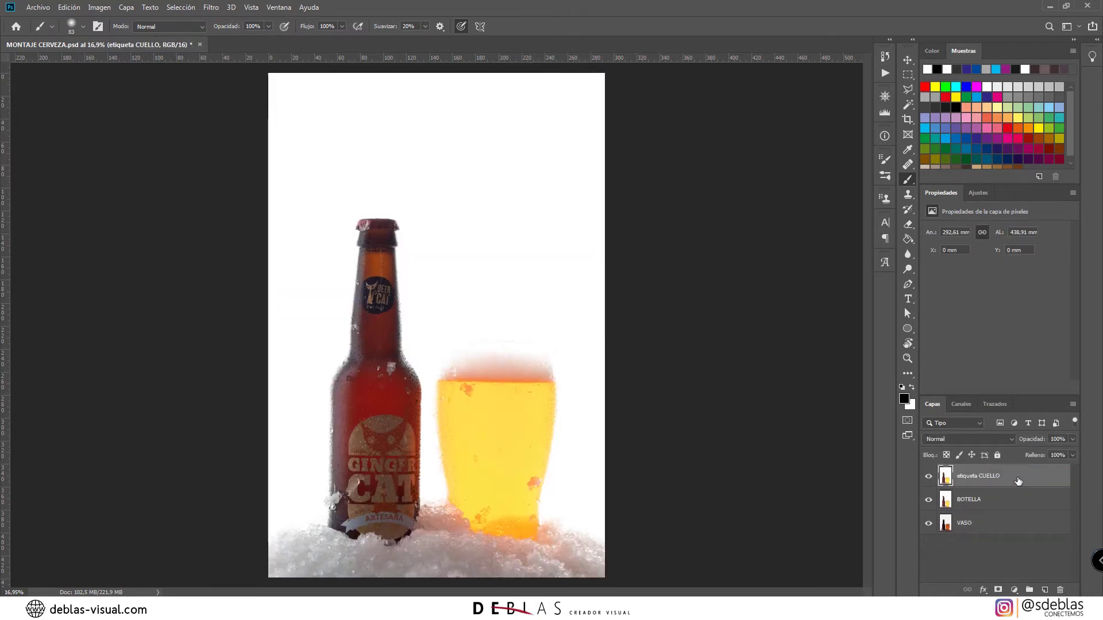
left_click(997, 591, "alt")
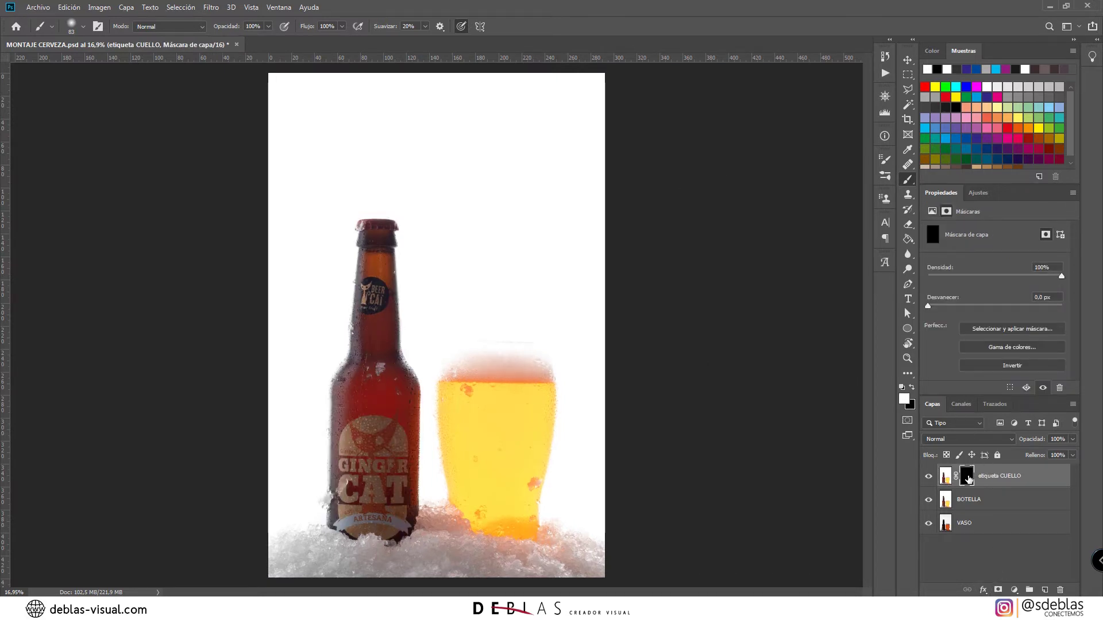
Step: Set the brush to 116 px and paint white on the etiqueta CUELLO mask over the left part of the neck label
scroll(380, 327, "up", 3)
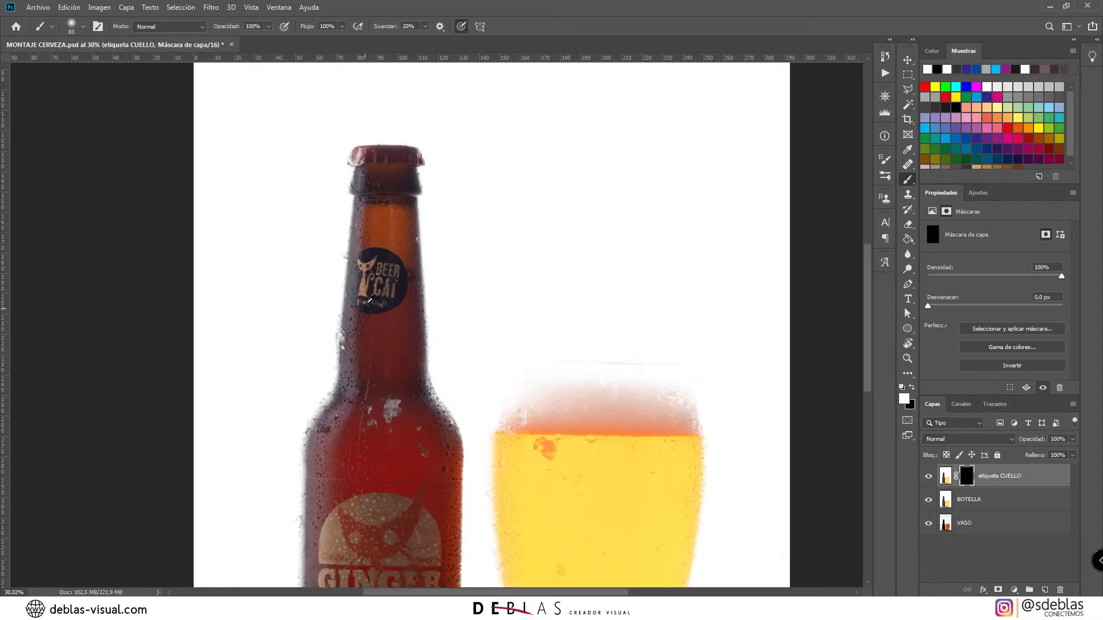
left_click_drag(390, 287, 400, 287)
scroll(393, 290, "up", 3)
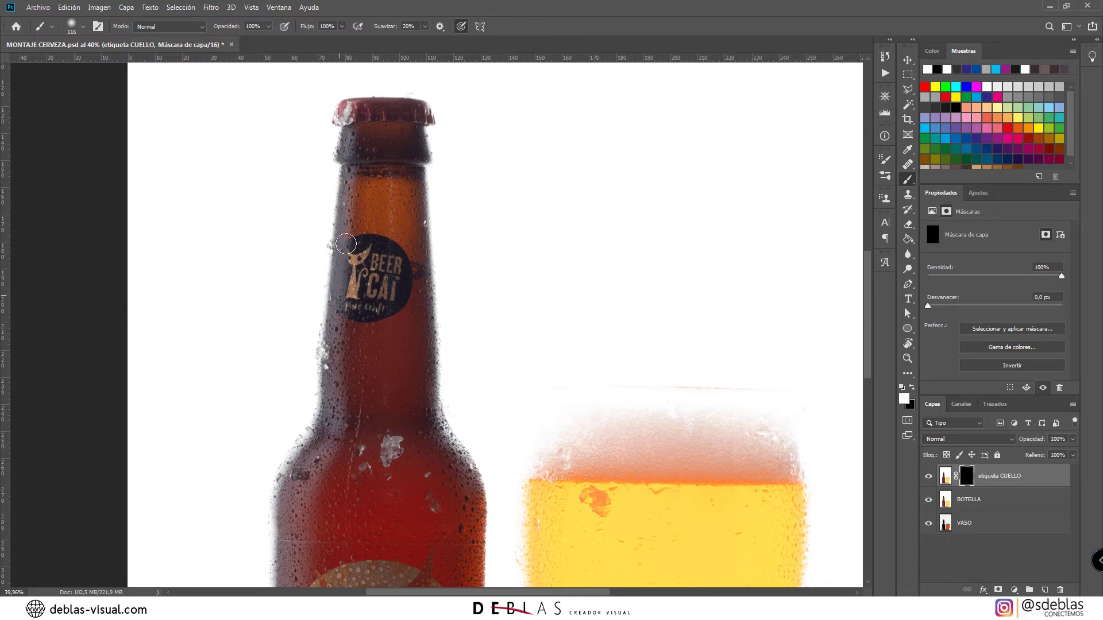
mouse_move(348, 244)
left_mouse_down()
mouse_move(347, 303)
mouse_move(356, 303)
mouse_move(364, 240)
mouse_move(341, 247)
mouse_move(349, 313)
left_mouse_up()
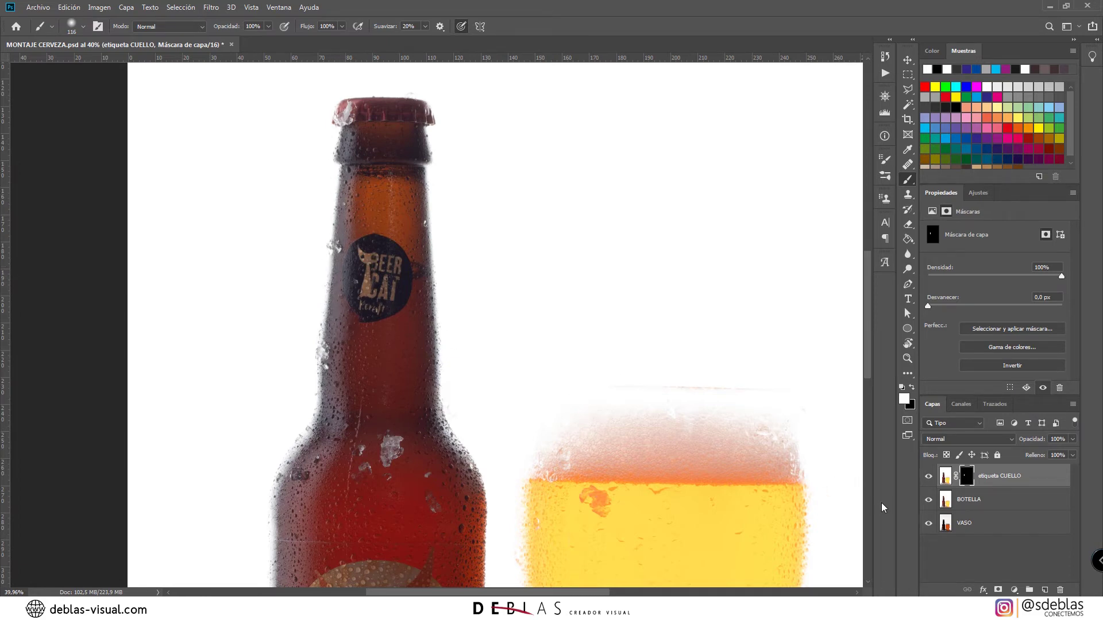
Step: Inspect the etiqueta CUELLO mask on its own and compare the image with the mask disabled and enabled
left_click(967, 476, "alt")
left_click(966, 475, "alt")
left_click(967, 476, "shift")
left_click(968, 477, "shift")
left_click(968, 477, "shift")
left_click(969, 477, "shift")
Step: Paint the rest of the round neck label white on the etiqueta CUELLO mask and check the whole bottle
mouse_move(383, 238)
left_mouse_down()
mouse_move(369, 333)
mouse_move(404, 244)
mouse_move(409, 330)
mouse_move(415, 242)
mouse_move(415, 325)
mouse_move(410, 228)
mouse_move(413, 321)
mouse_move(420, 279)
mouse_move(408, 240)
mouse_move(412, 255)
mouse_move(396, 255)
mouse_move(410, 306)
mouse_move(362, 265)
mouse_move(432, 279)
mouse_move(392, 333)
left_mouse_up()
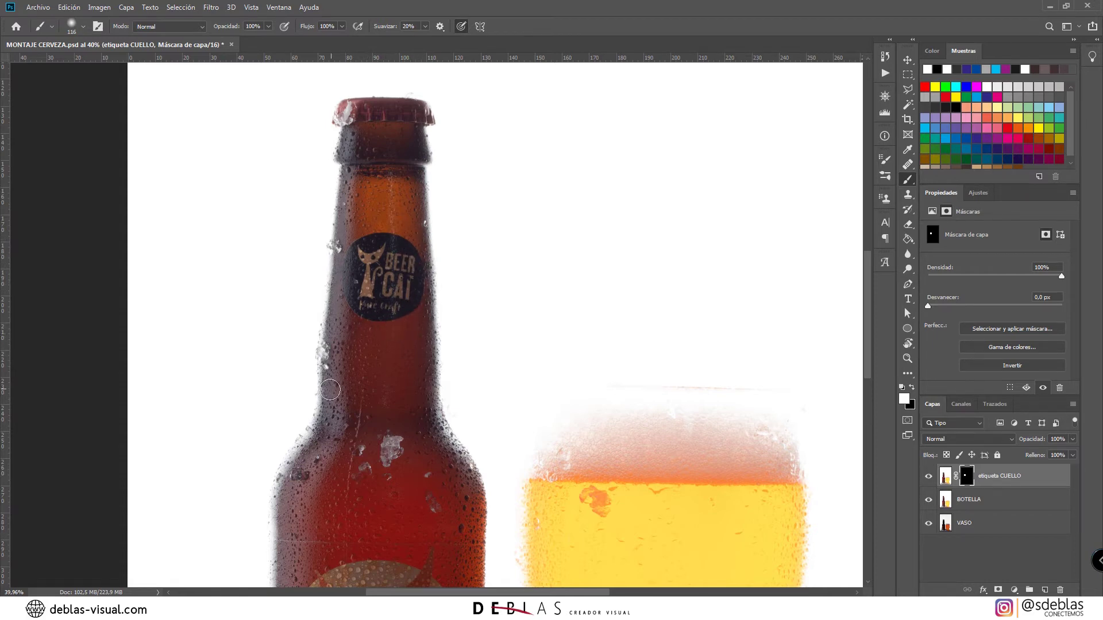
scroll(356, 219, "down", 3)
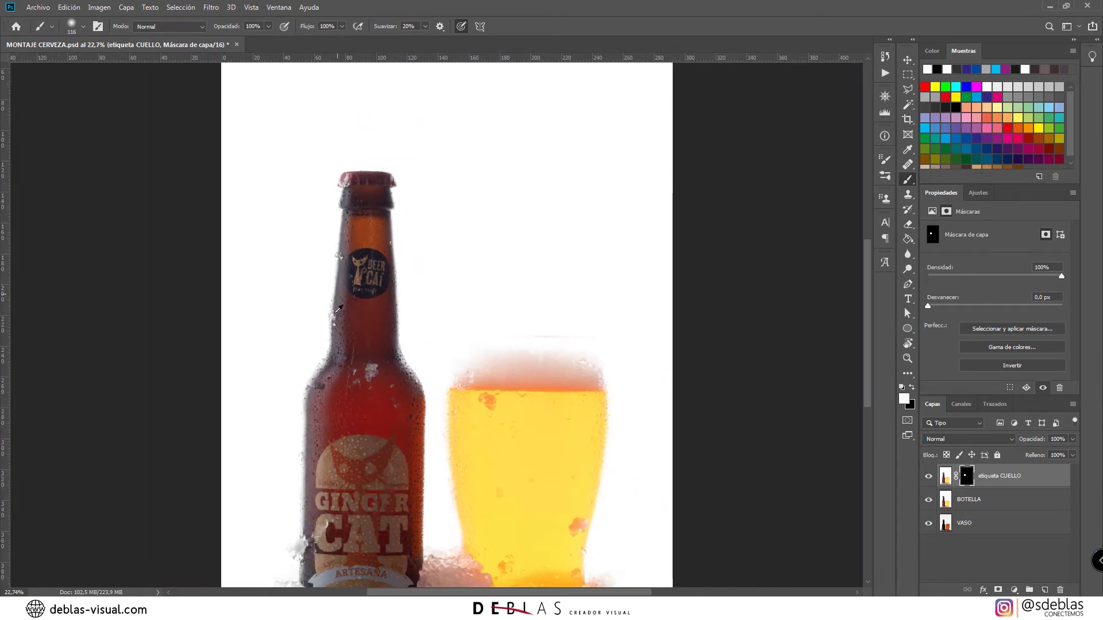
scroll(343, 356, "down", 1)
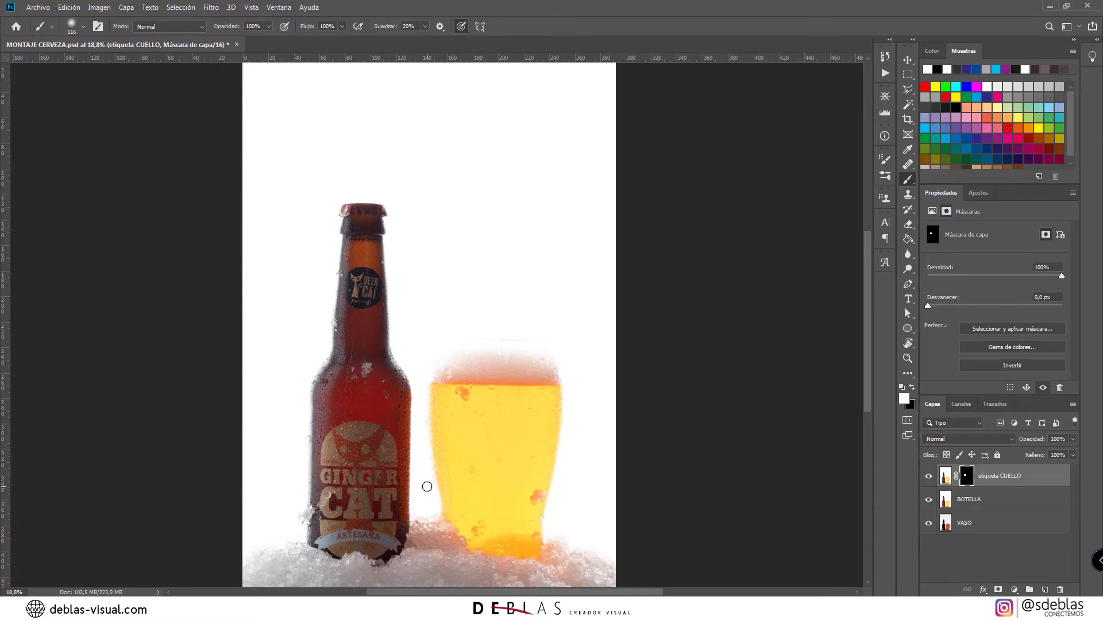
scroll(351, 281, "up", 5)
scroll(345, 310, "down", 5)
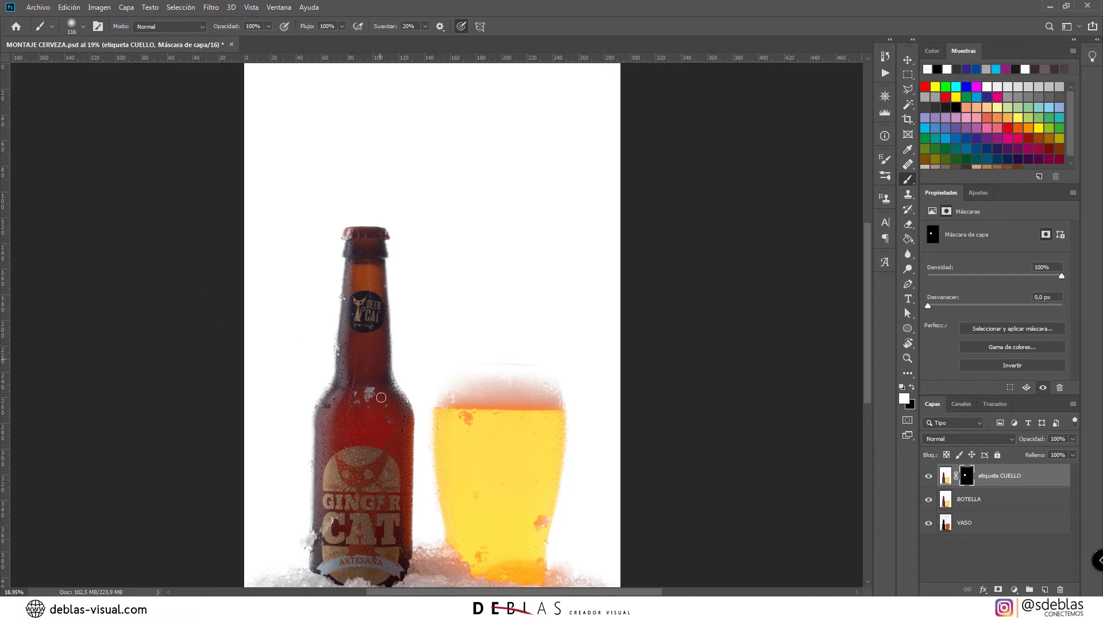
Step: Move the BOTELLA layer below VASO and add a black layer mask to the VASO layer
left_click_drag(1020, 505, 1016, 524)
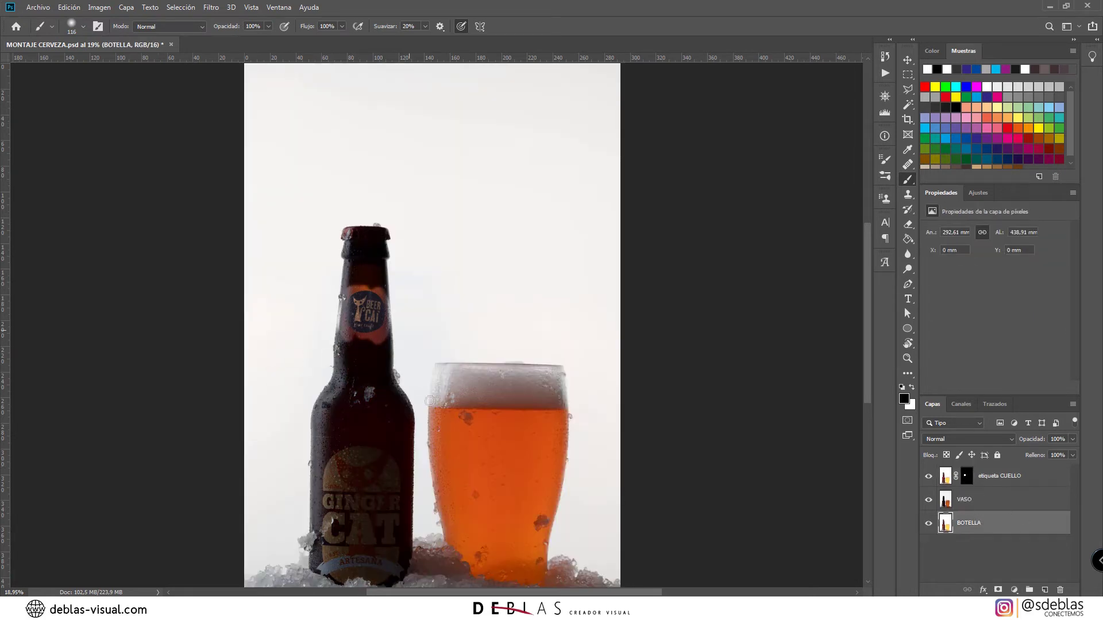
left_click(987, 509)
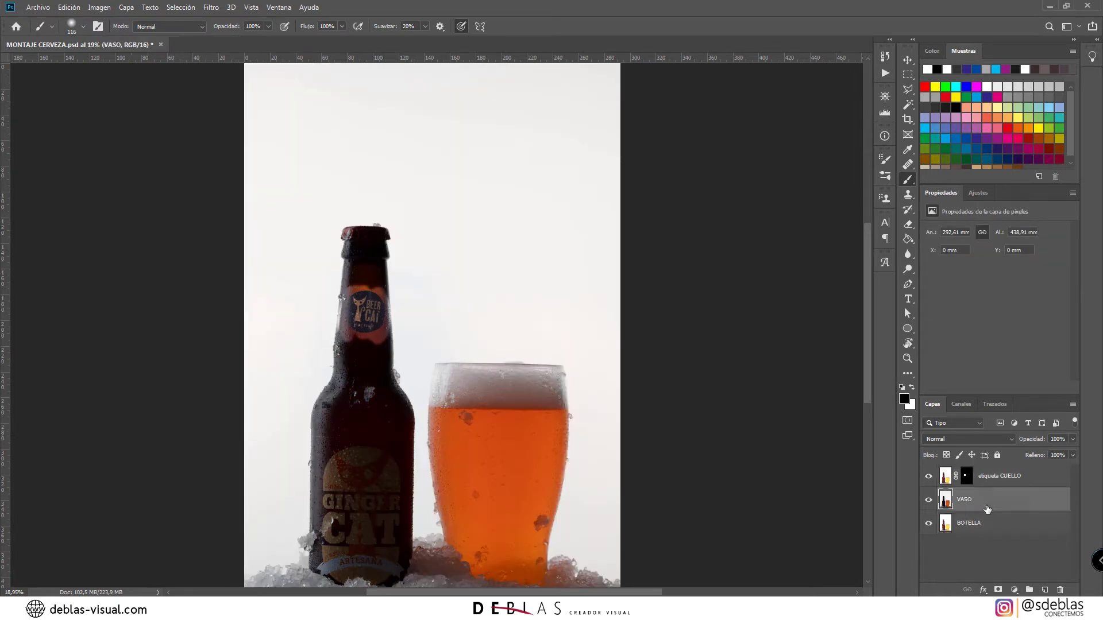
left_click(998, 590, "alt")
Step: Enlarge the brush to 318 px and paint white on the VASO mask over the upper part of the beer
scroll(464, 511, "up", 6)
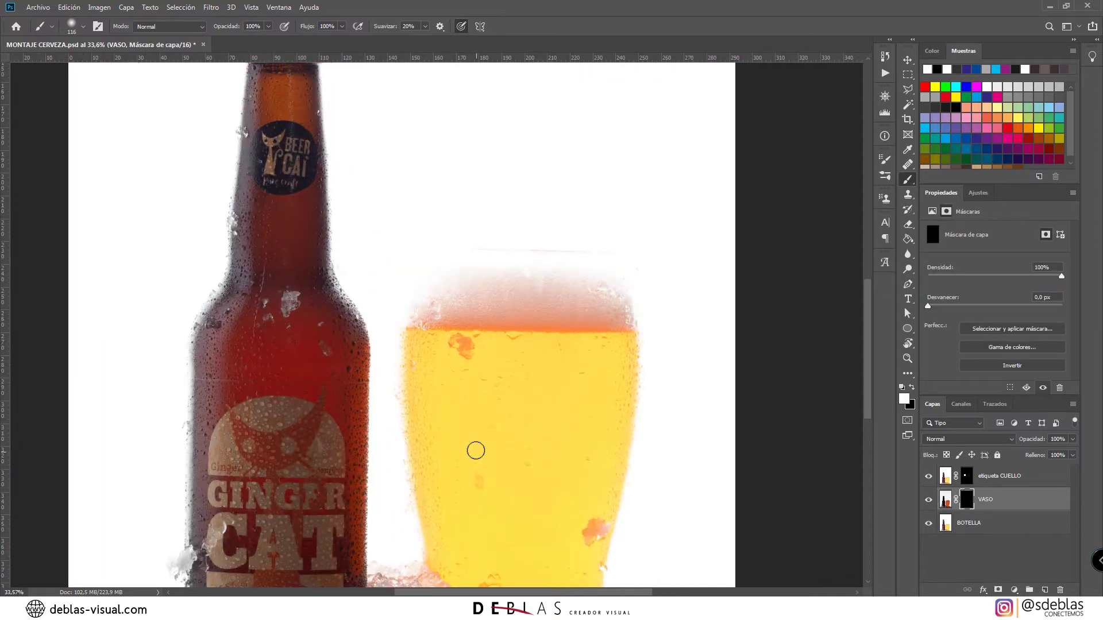
left_click_drag(478, 441, 458, 377)
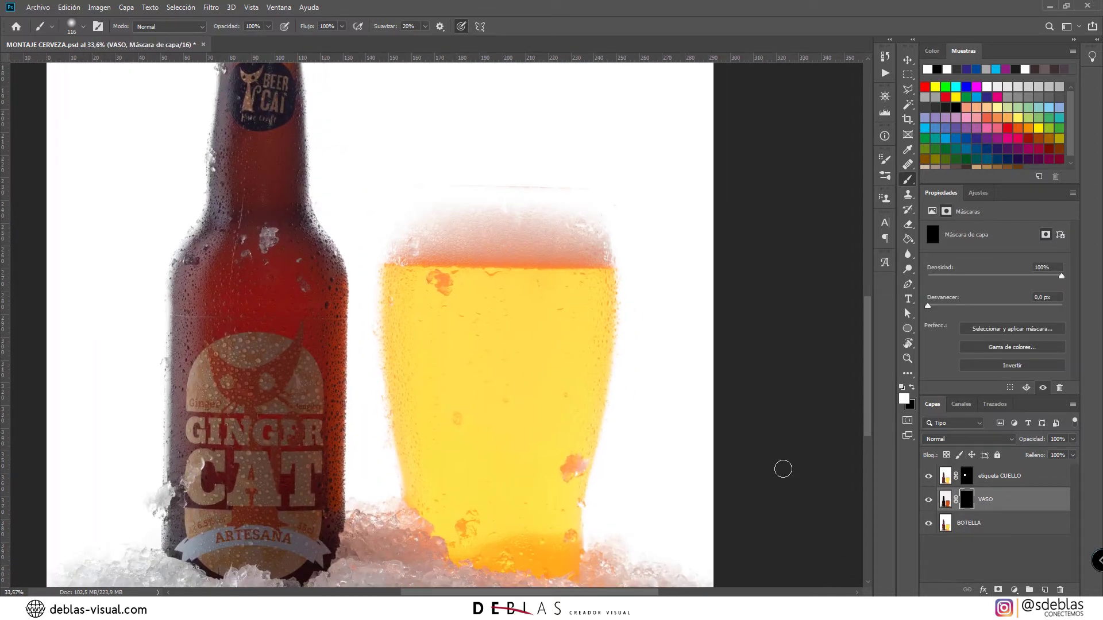
scroll(488, 329, "down", 1)
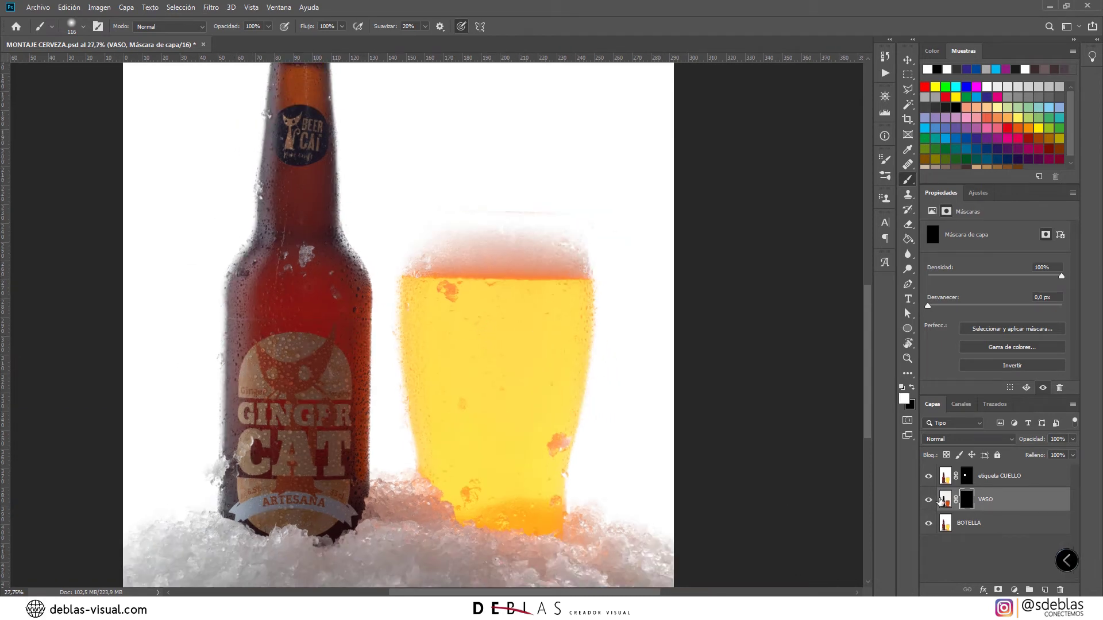
key("bracketright")
key("bracketright")
key("bracketright")
key("bracketright")
mouse_move(490, 327)
left_mouse_down()
mouse_move(524, 384)
mouse_move(558, 323)
mouse_move(479, 321)
mouse_move(543, 321)
mouse_move(519, 314)
mouse_move(538, 294)
mouse_move(523, 253)
mouse_move(549, 223)
mouse_move(472, 336)
mouse_move(548, 246)
mouse_move(502, 253)
mouse_move(531, 274)
mouse_move(527, 266)
mouse_move(515, 279)
mouse_move(530, 259)
left_mouse_up()
key("ctrl+z")
mouse_move(517, 312)
left_mouse_down()
mouse_move(585, 308)
mouse_move(396, 303)
mouse_move(451, 309)
mouse_move(416, 310)
mouse_move(419, 374)
mouse_move(450, 385)
mouse_move(463, 337)
mouse_move(450, 407)
mouse_move(405, 398)
left_mouse_up()
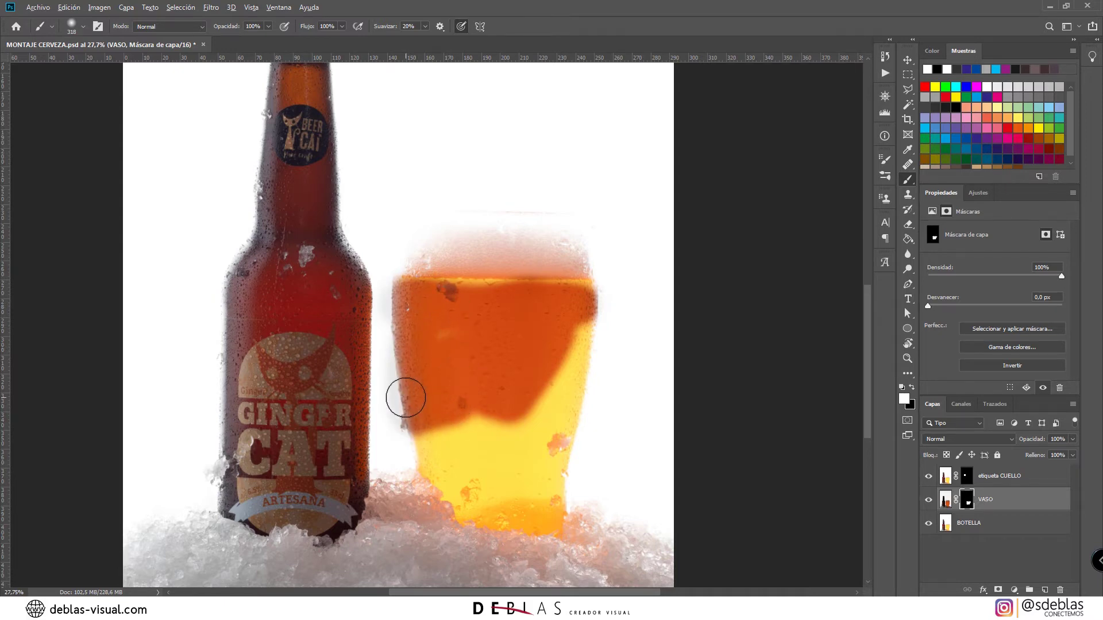
Step: Paint black on the VASO mask to remove the grey spill between the bottle and the glass
scroll(406, 398, "up", 2)
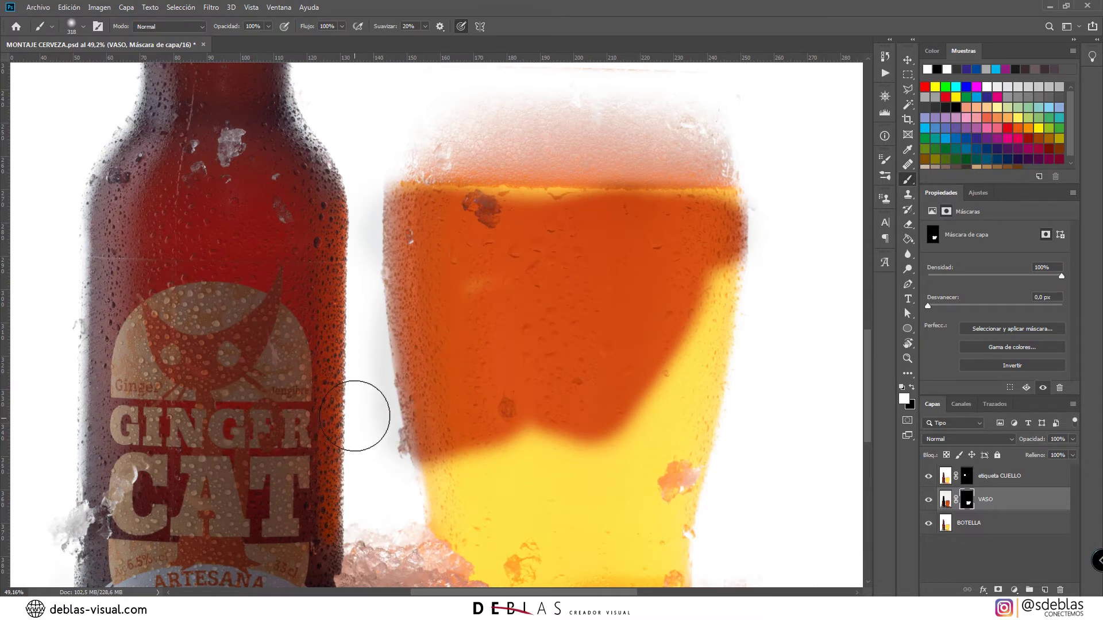
key("x")
mouse_move(348, 328)
left_mouse_down()
mouse_move(368, 478)
mouse_move(330, 273)
mouse_move(355, 410)
mouse_move(339, 262)
mouse_move(358, 466)
mouse_move(337, 254)
mouse_move(342, 179)
mouse_move(339, 320)
mouse_move(333, 256)
left_mouse_up()
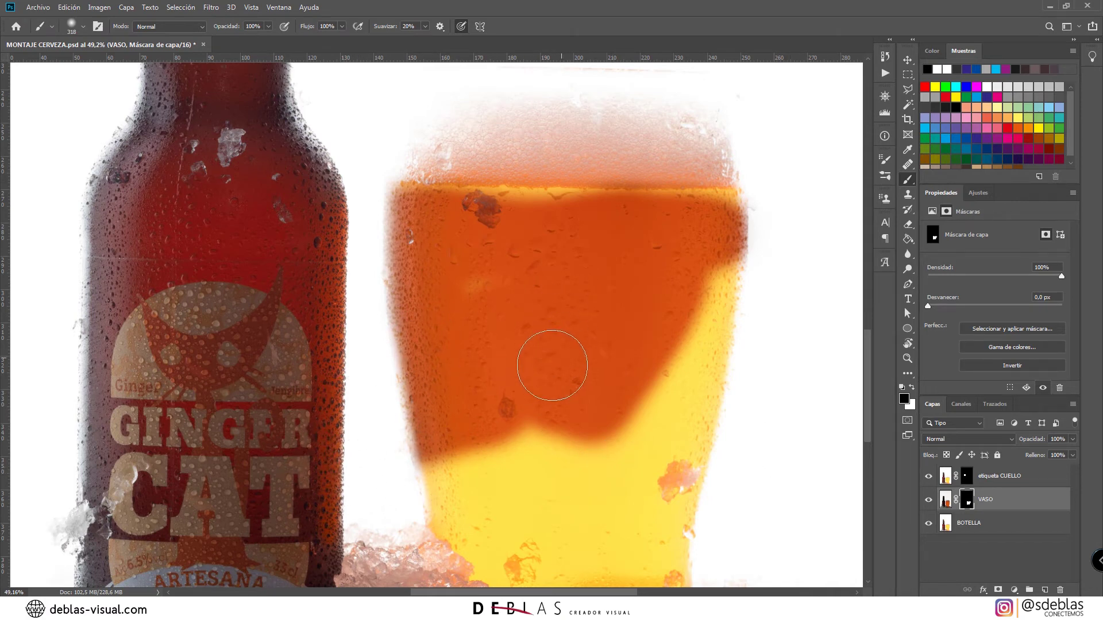
Step: Reduce the brush to 110 px and paint white on the VASO mask along the glass's sides, body and beer surface
key("x")
mouse_move(563, 396)
left_mouse_down()
mouse_move(563, 376)
mouse_move(538, 373)
left_mouse_up()
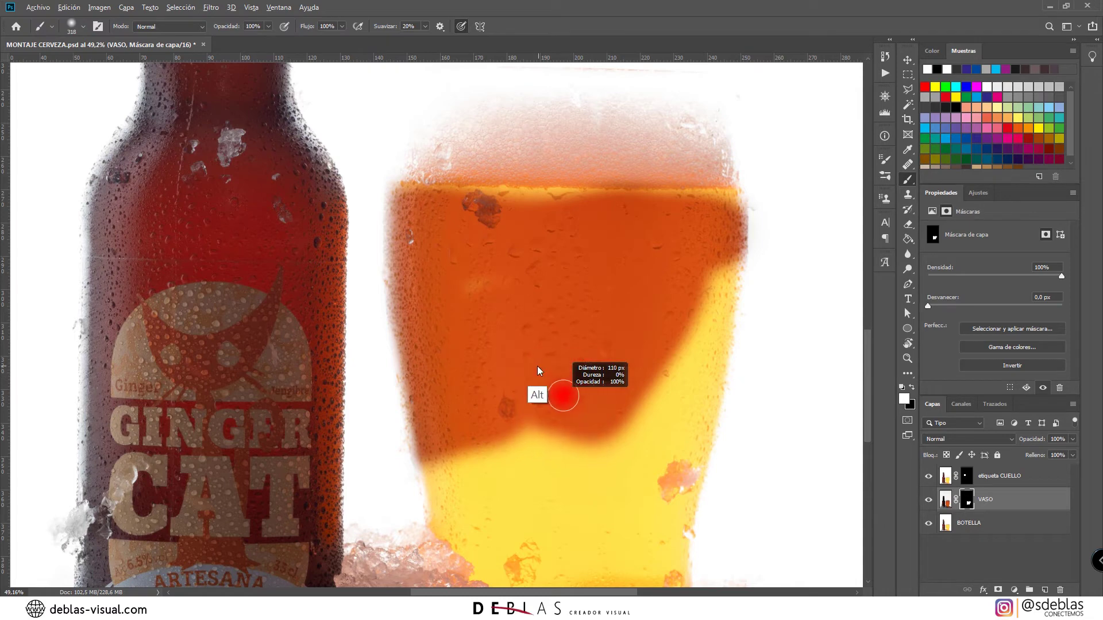
mouse_move(716, 265)
left_mouse_down()
mouse_move(682, 391)
mouse_move(718, 270)
mouse_move(728, 299)
mouse_move(684, 414)
mouse_move(712, 379)
mouse_move(677, 459)
mouse_move(701, 402)
mouse_move(688, 356)
mouse_move(629, 516)
mouse_move(657, 464)
mouse_move(640, 360)
mouse_move(555, 461)
mouse_move(540, 393)
mouse_move(442, 240)
left_mouse_up()
mouse_move(386, 259)
left_mouse_down()
mouse_move(357, 295)
mouse_move(603, 413)
mouse_move(632, 259)
mouse_move(417, 391)
mouse_move(524, 406)
mouse_move(614, 442)
left_mouse_up()
left_click_drag(370, 346, 384, 368)
left_click_drag(434, 258, 500, 427)
mouse_move(388, 177)
left_mouse_down()
mouse_move(483, 199)
mouse_move(674, 189)
mouse_move(613, 188)
left_mouse_up()
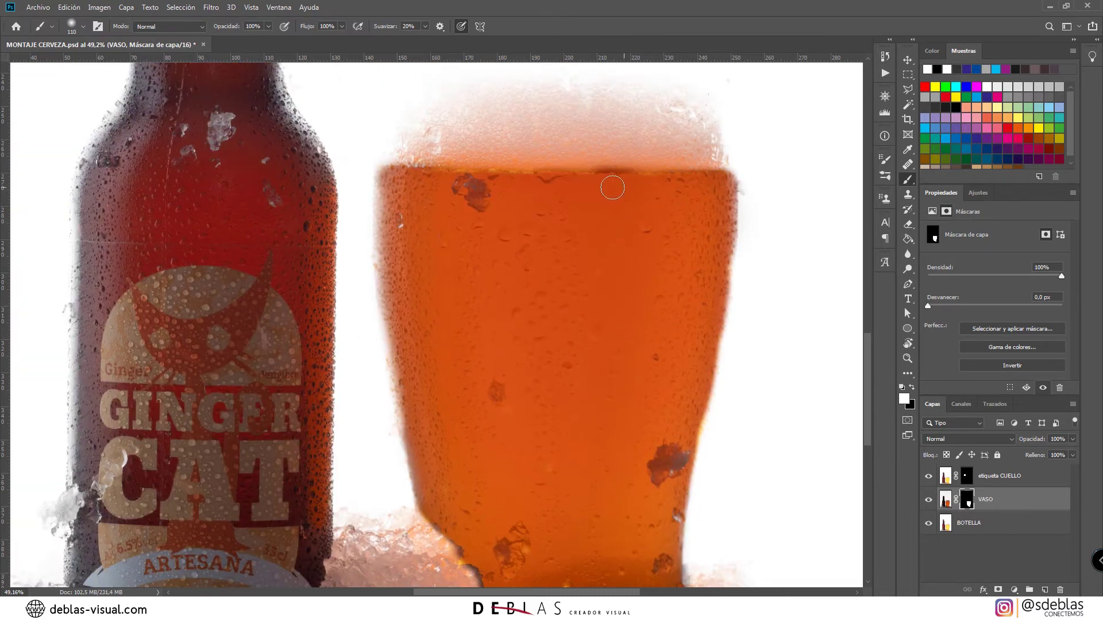
Step: Enlarge the brush to 314 px and paint white on the VASO mask down to the glass's base
left_click_drag(656, 298, 629, 164)
left_click_drag(629, 166, 657, 165)
left_click_drag(665, 117, 603, 325)
left_click_drag(603, 324, 581, 426)
scroll(581, 425, "down", 4)
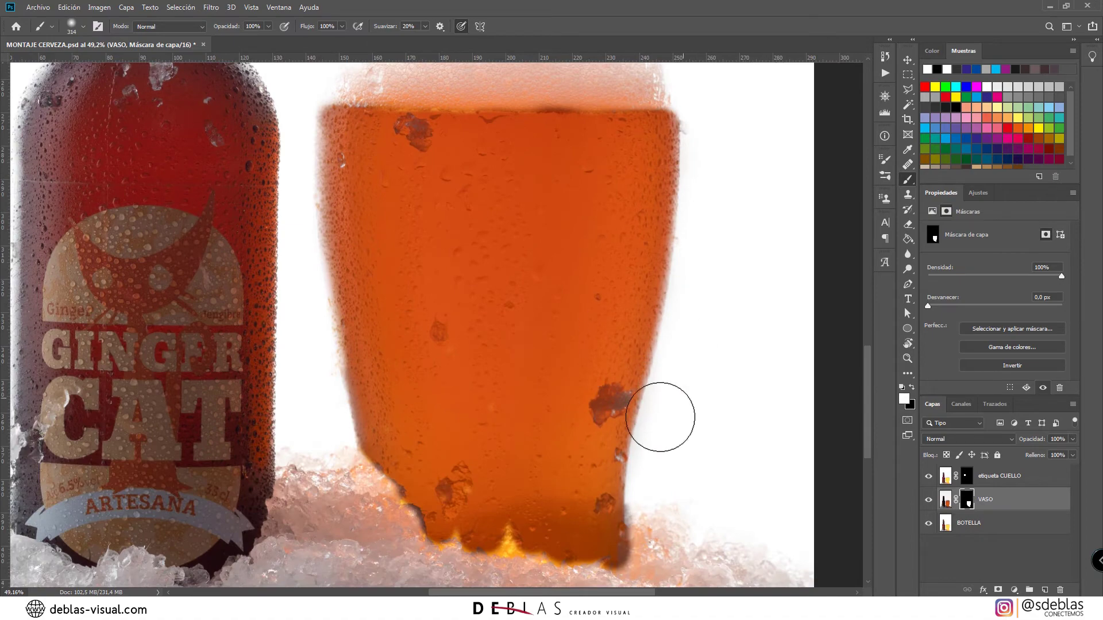
Step: Reduce the brush to 139 px and refine the glass's left edge on the VASO mask with black and white strokes
key("bracketleft")
key("bracketleft")
key("bracketleft")
key("bracketleft")
key("x")
mouse_move(332, 264)
left_mouse_down()
mouse_move(329, 119)
mouse_move(351, 402)
mouse_move(366, 450)
left_mouse_up()
key("x")
left_click_drag(313, 322, 308, 287)
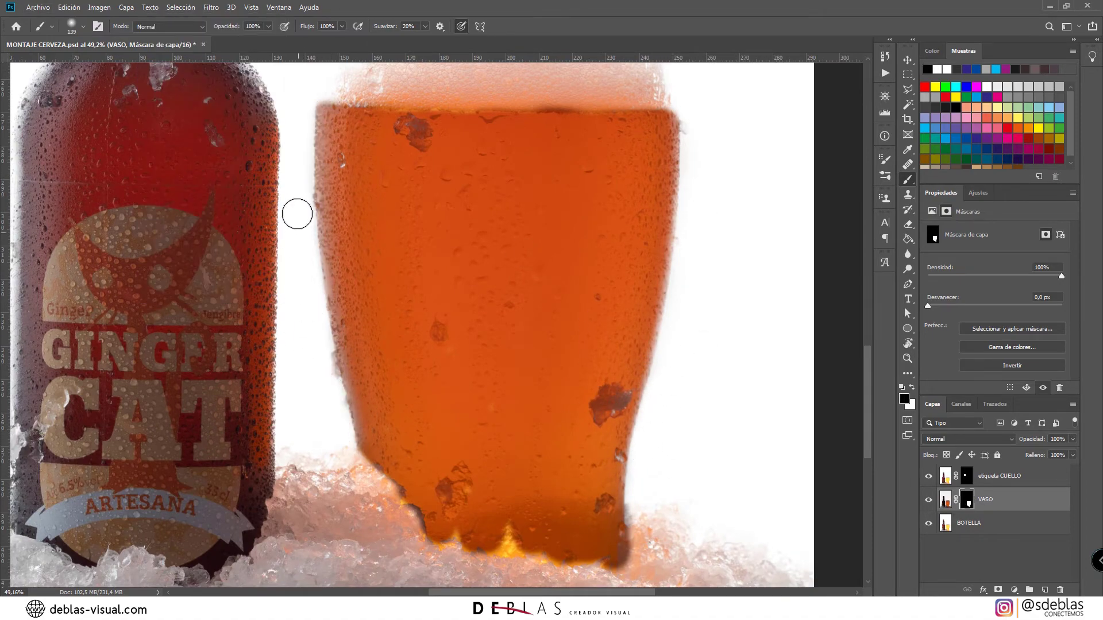
Step: Set the brush flow to 1%
right_click(297, 172)
left_click(401, 142)
left_click_drag(401, 222, 433, 250)
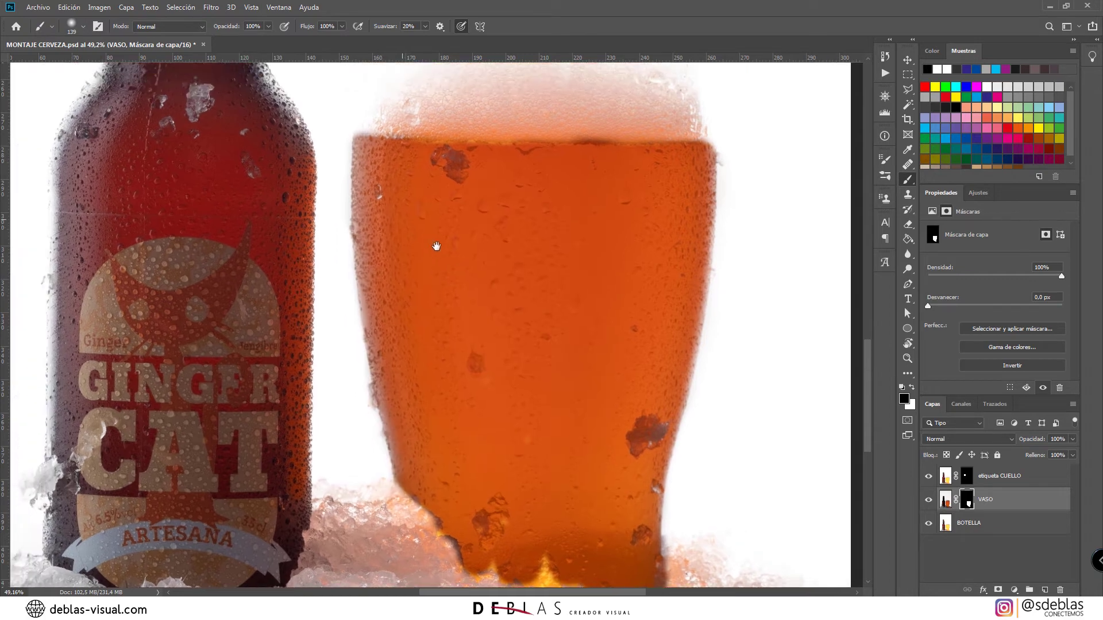
left_click(319, 26)
type("2")
key("Return")
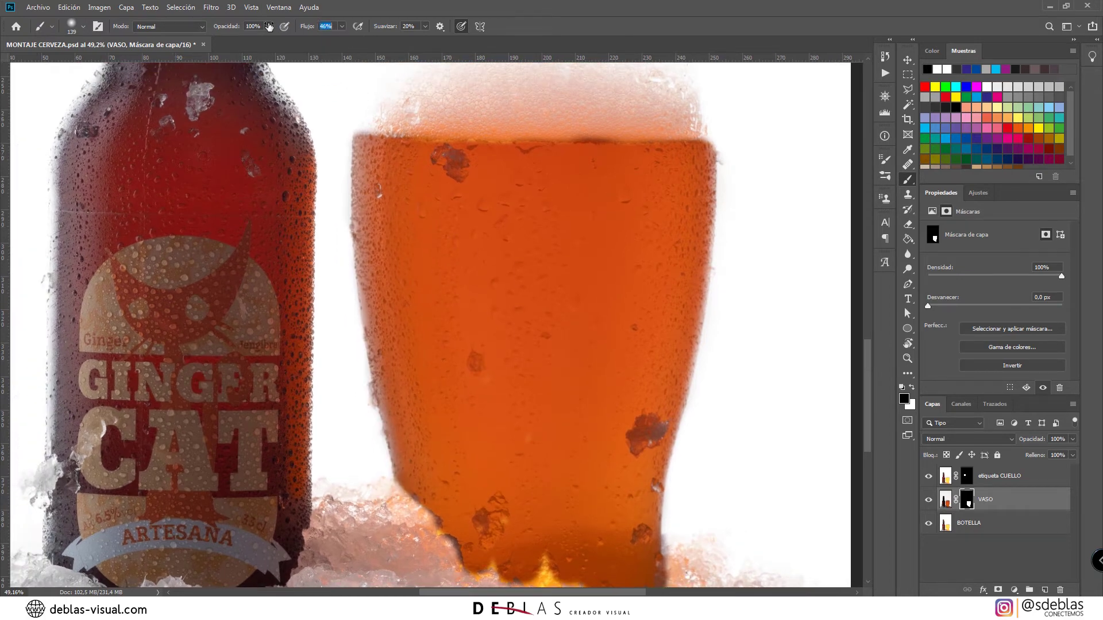
type("1")
key("Return")
Step: Reduce the brush to 74 px and paint black on the VASO mask over the ice chip near the beer's upper-left corner
key("x")
left_click_drag(449, 171, 433, 177, "alt")
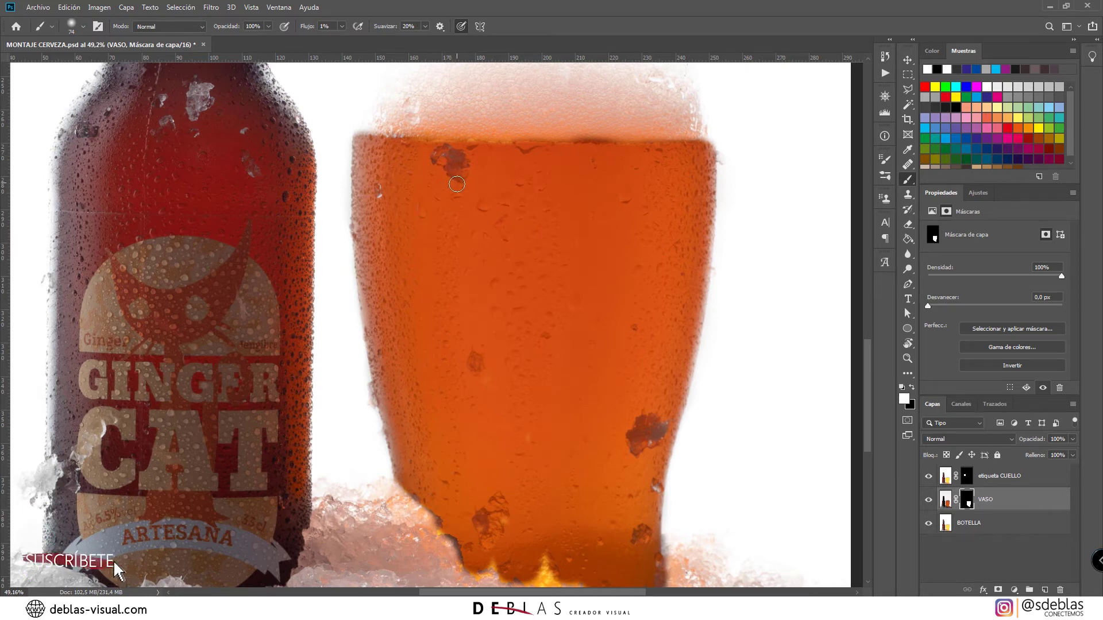
key("x")
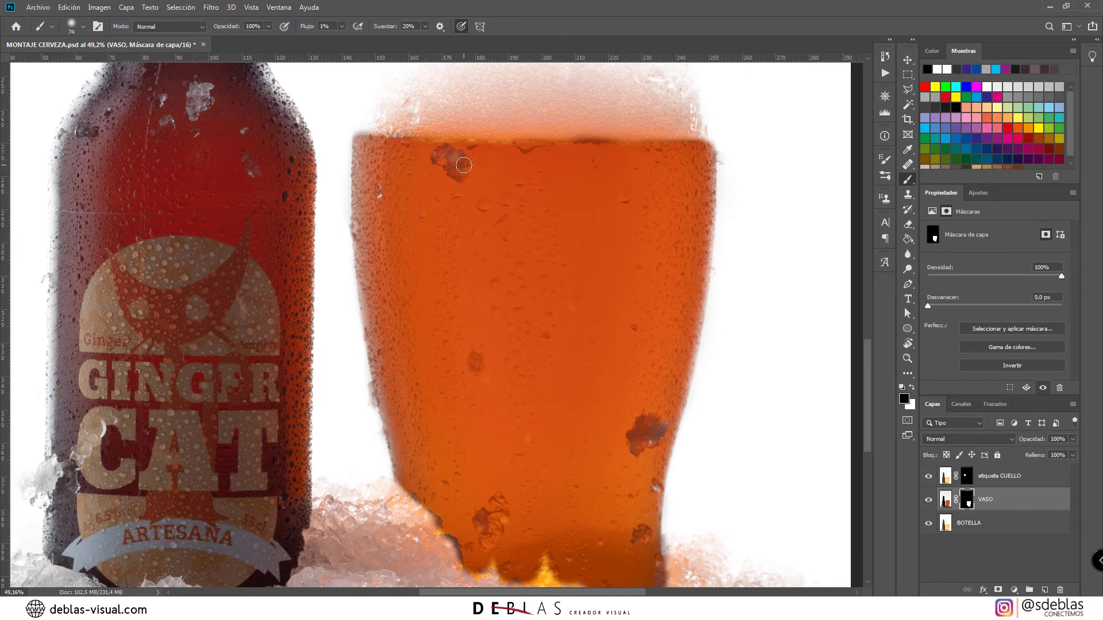
mouse_move(463, 165)
left_mouse_down()
mouse_move(444, 147)
mouse_move(464, 157)
mouse_move(451, 173)
mouse_move(417, 168)
left_mouse_up()
Step: Paint white on the VASO mask along the bottom edge of the glass where it meets the ice
scroll(441, 520, "up", 2)
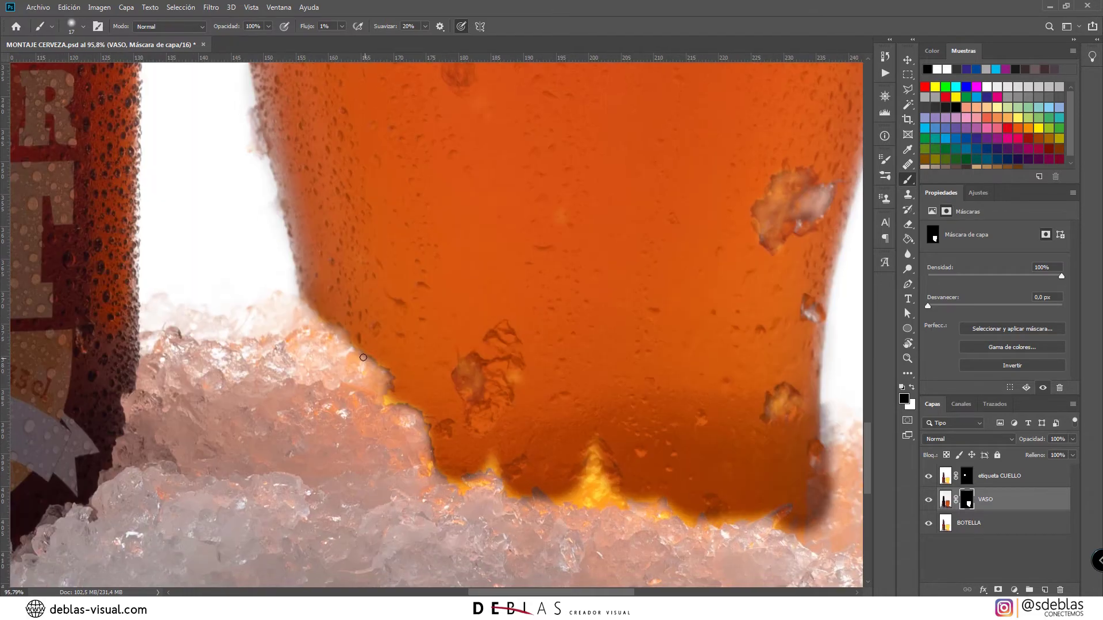
key("x")
key("bracketright")
mouse_move(389, 401)
left_mouse_down()
mouse_move(422, 416)
mouse_move(429, 475)
mouse_move(516, 493)
mouse_move(607, 488)
mouse_move(594, 458)
mouse_move(694, 529)
mouse_move(594, 498)
mouse_move(815, 520)
mouse_move(804, 540)
left_mouse_up()
Step: Paint black on the VASO mask along the glass's lower-right edge, and retouch the base edge with white
key("x")
mouse_move(829, 406)
left_mouse_down()
mouse_move(832, 506)
mouse_move(813, 534)
left_mouse_up()
key("x")
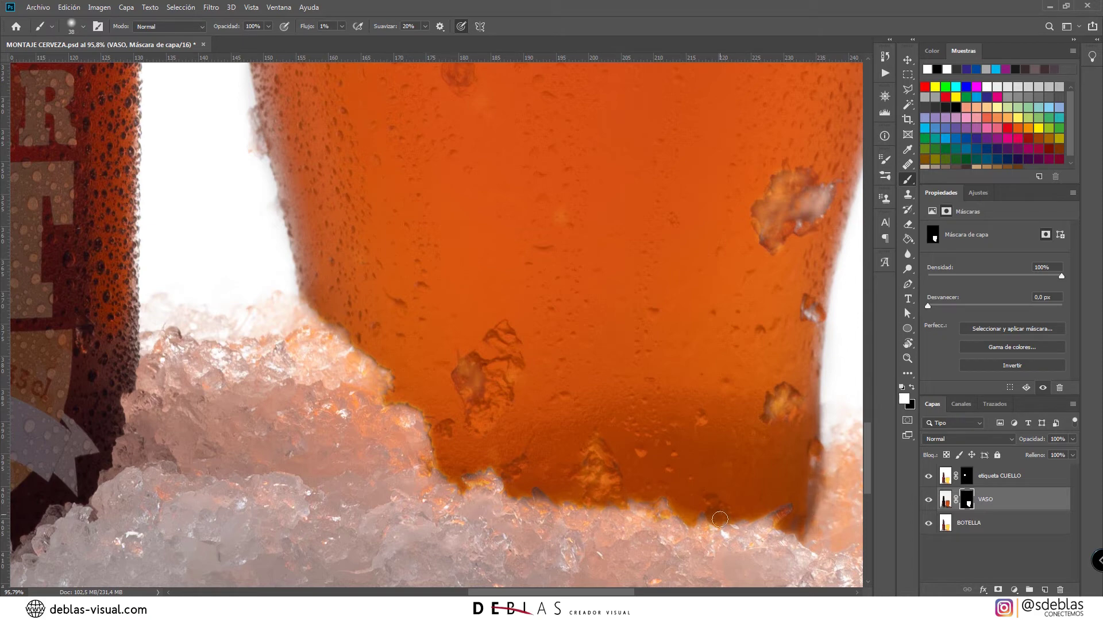
left_click_drag(680, 520, 423, 441)
Step: Reduce the brush to 8 px at 86% opacity and paint black on the VASO mask along the glass's bottom edge against the ice
key("bracketleft")
key("bracketleft")
key("bracketleft")
key("bracketleft")
key("bracketleft")
key("bracketleft")
key("bracketleft")
key("bracketleft")
key("8")
key("6")
key("x")
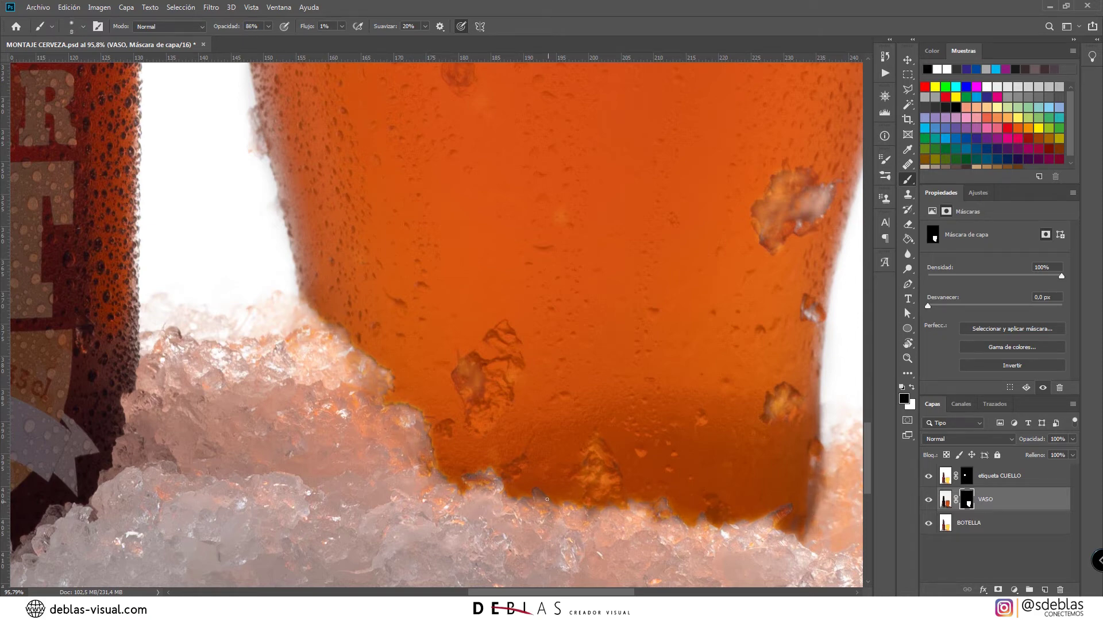
left_click_drag(547, 500, 445, 477)
left_click_drag(706, 523, 701, 514)
left_click_drag(772, 513, 791, 507)
left_click_drag(664, 501, 660, 509)
left_click_drag(770, 230, 696, 344)
key("x")
left_click_drag(741, 310, 698, 330)
Step: Set the brush opacity to 41% and paint white on the VASO mask over the glass's upper part and rim
key("ctrl+0")
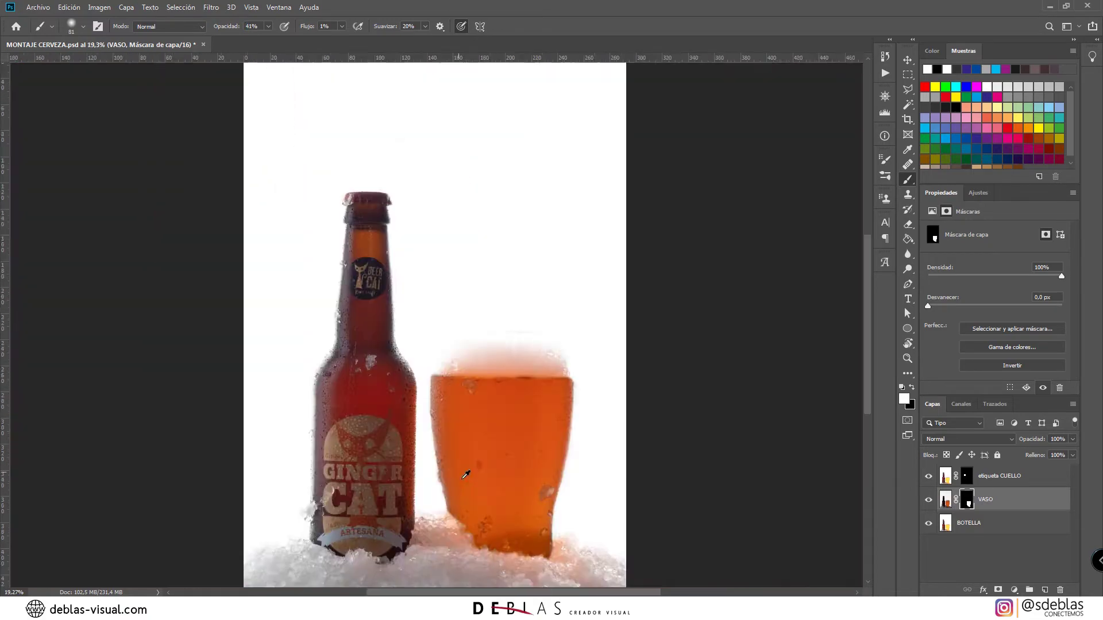
scroll(473, 473, "up", 3)
left_click_drag(488, 316, 641, 454)
scroll(640, 454, "up", 1)
mouse_move(461, 267)
left_mouse_down()
mouse_move(461, 208)
mouse_move(655, 235)
left_mouse_up()
scroll(594, 123, "up", 4)
key("x")
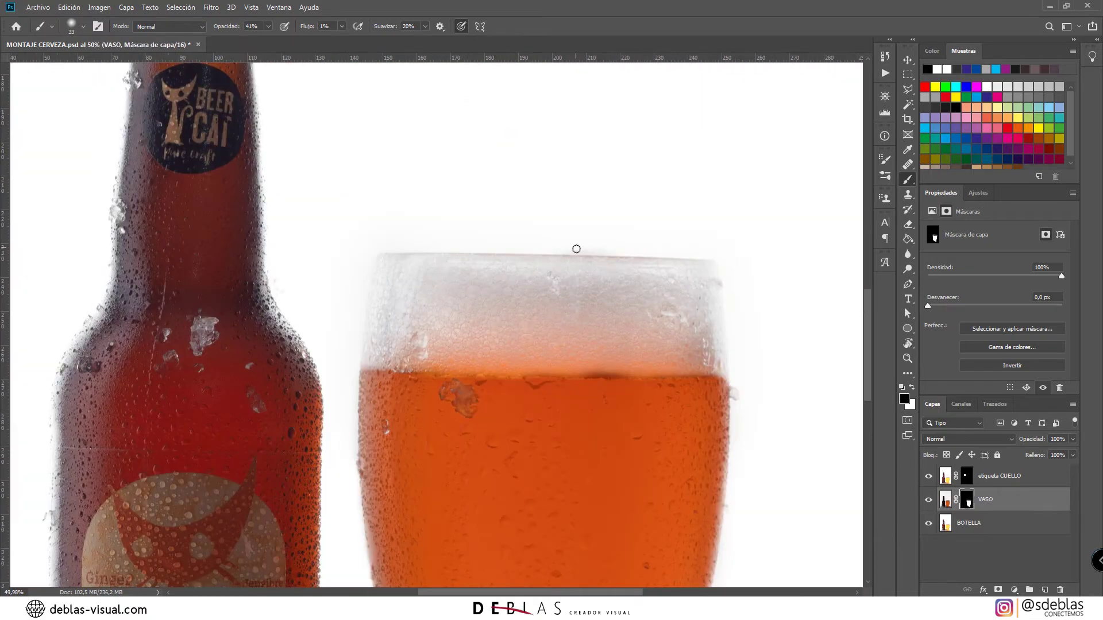
Step: Paint white on the VASO mask across the foam and the beer's top line, and over the ice chip near its upper-left corner
key("x")
scroll(409, 345, "down", 7)
scroll(421, 402, "up", 5)
left_click_drag(402, 313, 669, 314)
key("x")
key("x")
scroll(471, 345, "up", 4)
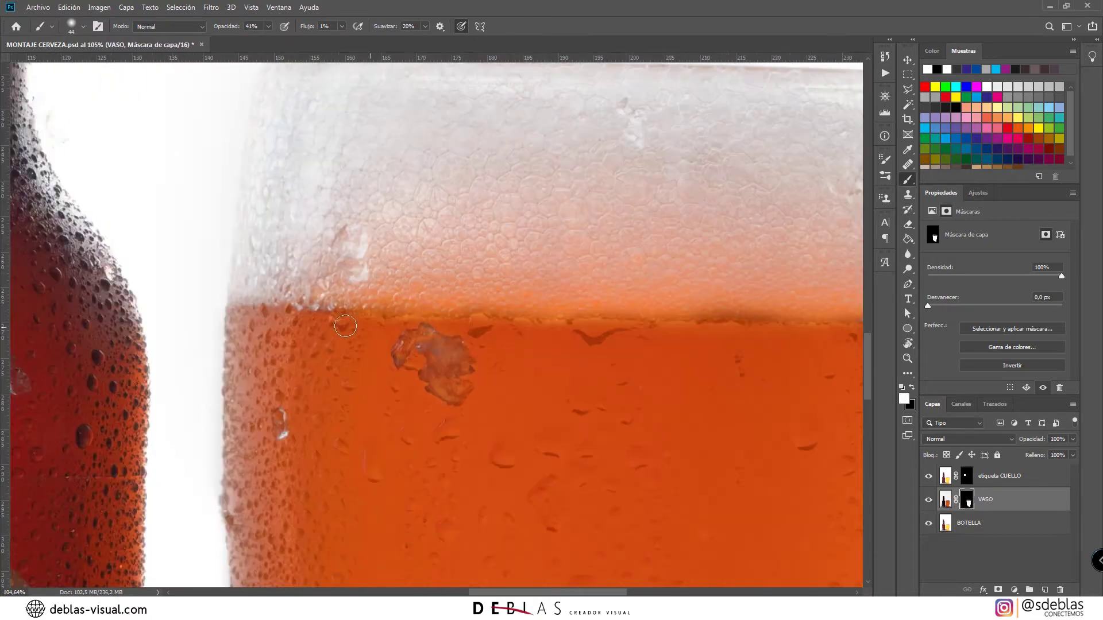
left_click_drag(414, 356, 451, 385)
scroll(507, 392, "down", 9)
scroll(845, 534, "down", 2)
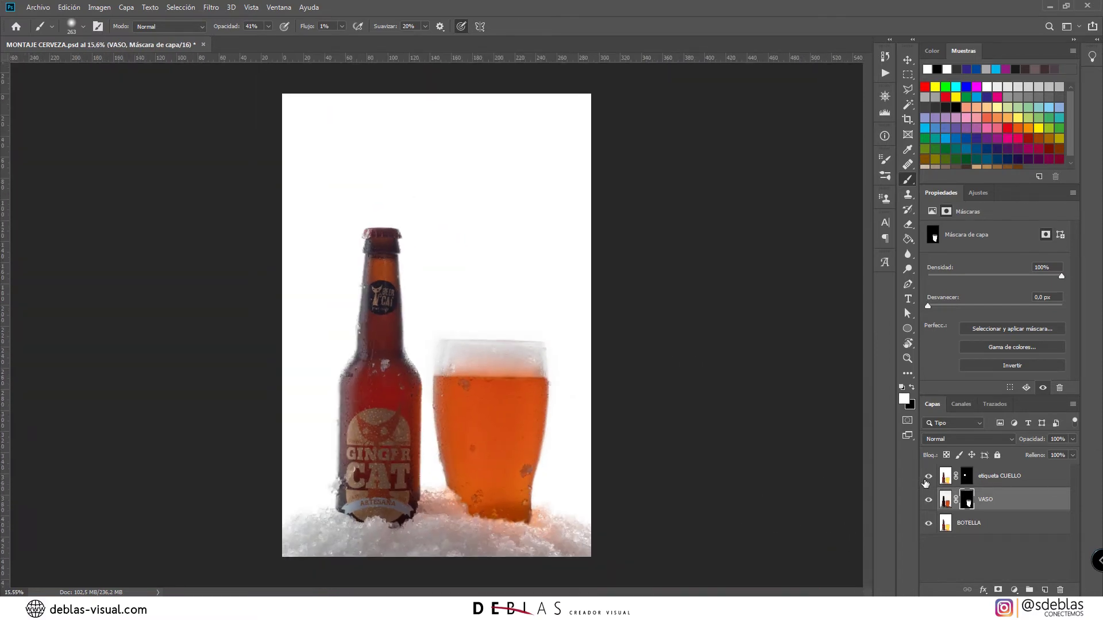
Step: Toggle the visibility of the etiqueta CUELLO layer to compare the neck label with and without it
left_click(927, 478)
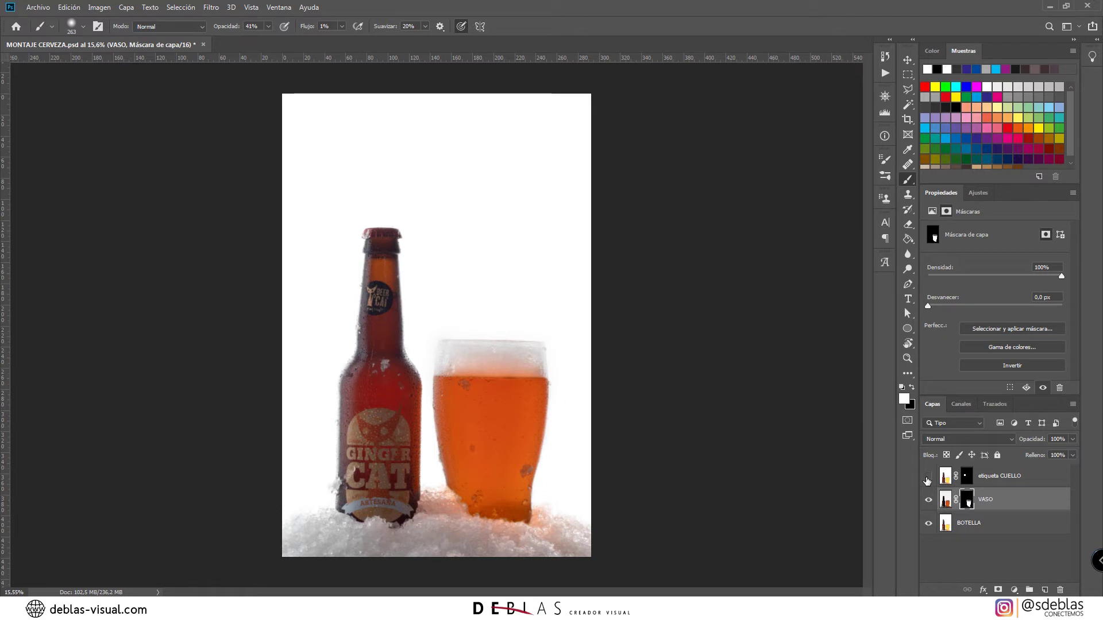
left_click(927, 478)
left_click(927, 478)
left_click(927, 478)
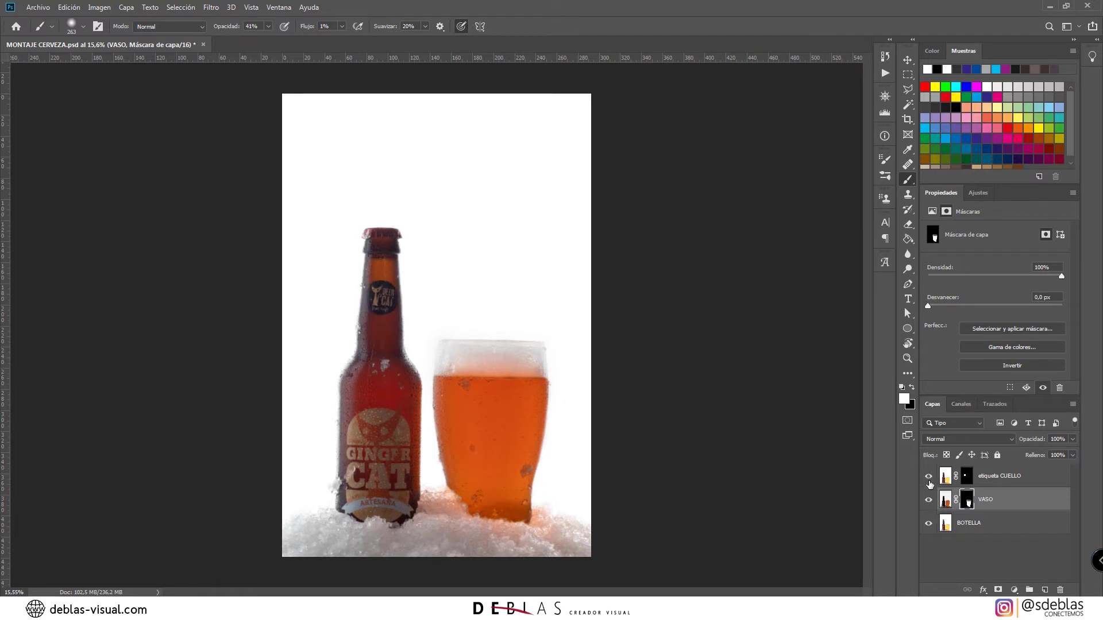
Step: Hide the etiqueta CUELLO layer, toggle the VASO layer to compare the glass, and restore both layers' visibility
left_click(929, 477)
left_click(928, 501)
left_click(928, 500)
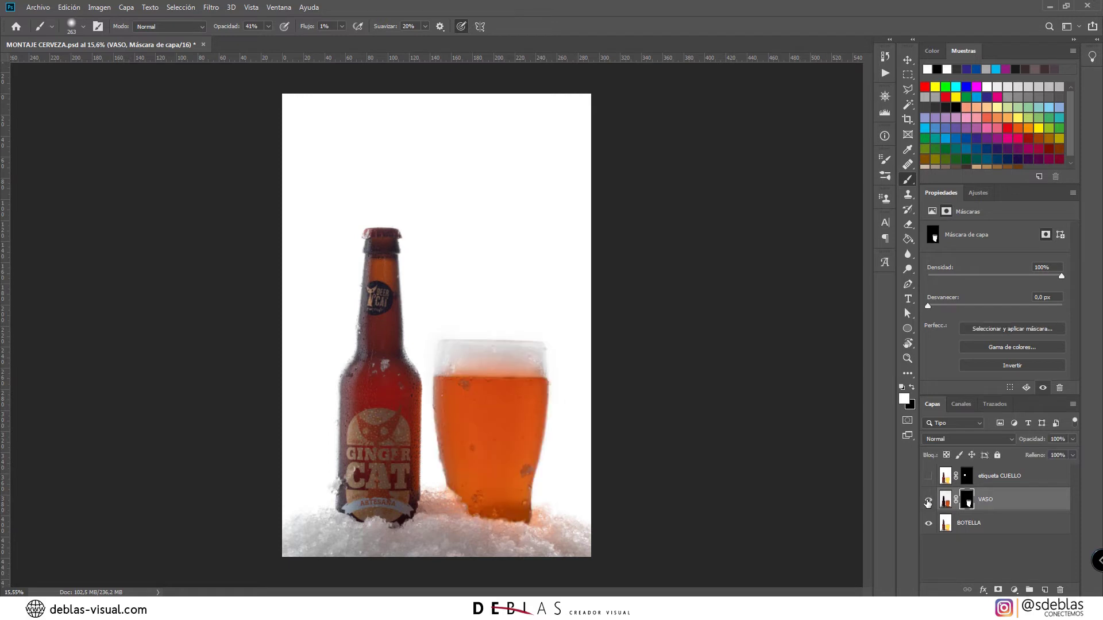
left_click(928, 500)
left_click(927, 504)
left_click(930, 504)
left_click(930, 503)
left_click(930, 503)
left_click(930, 503)
left_click(928, 479)
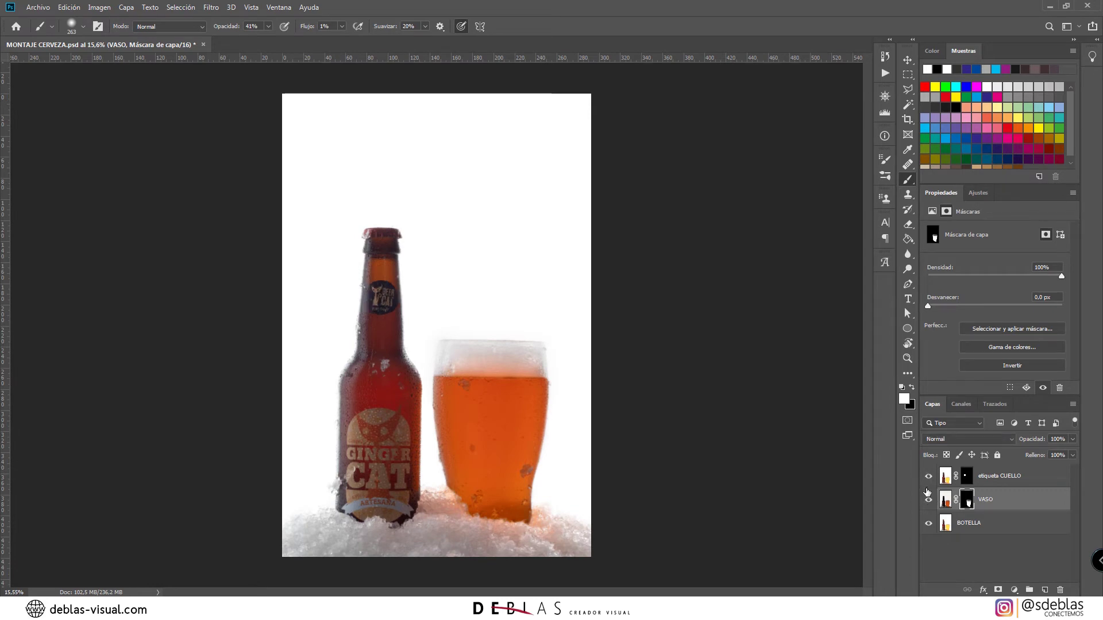
Step: Examine the bottle's shoulder scratch, ice chips, label and the ice at its base for blemishes that need retouching
scroll(344, 371, "up", 3)
scroll(342, 369, "up", 5)
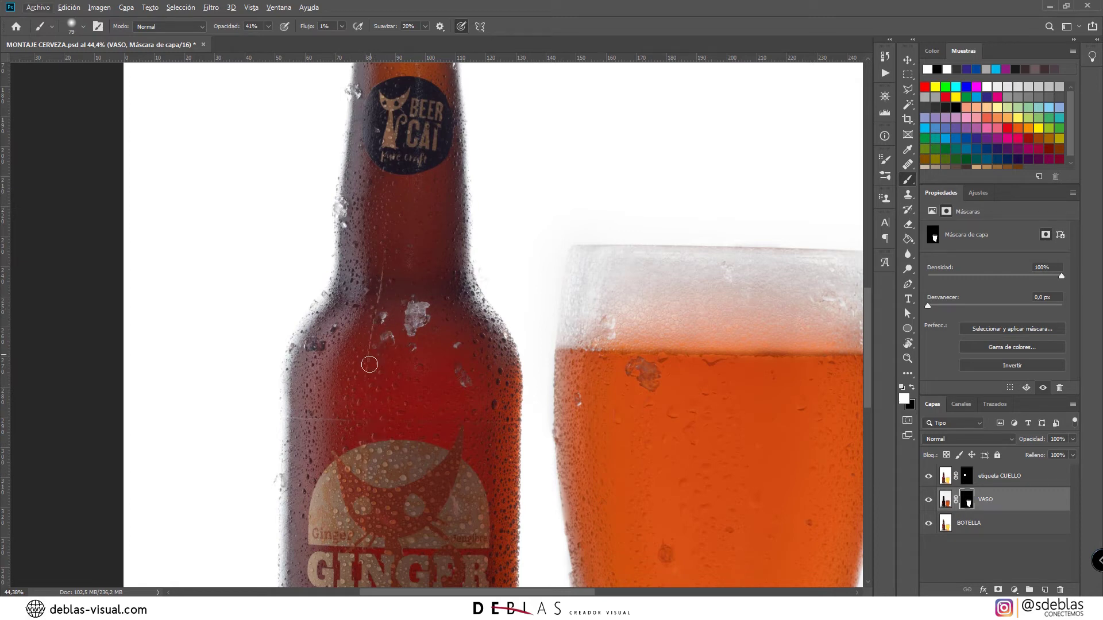
mouse_move(367, 386)
left_mouse_down()
mouse_move(356, 389)
mouse_move(365, 268)
left_mouse_up()
scroll(317, 276, "up", 3)
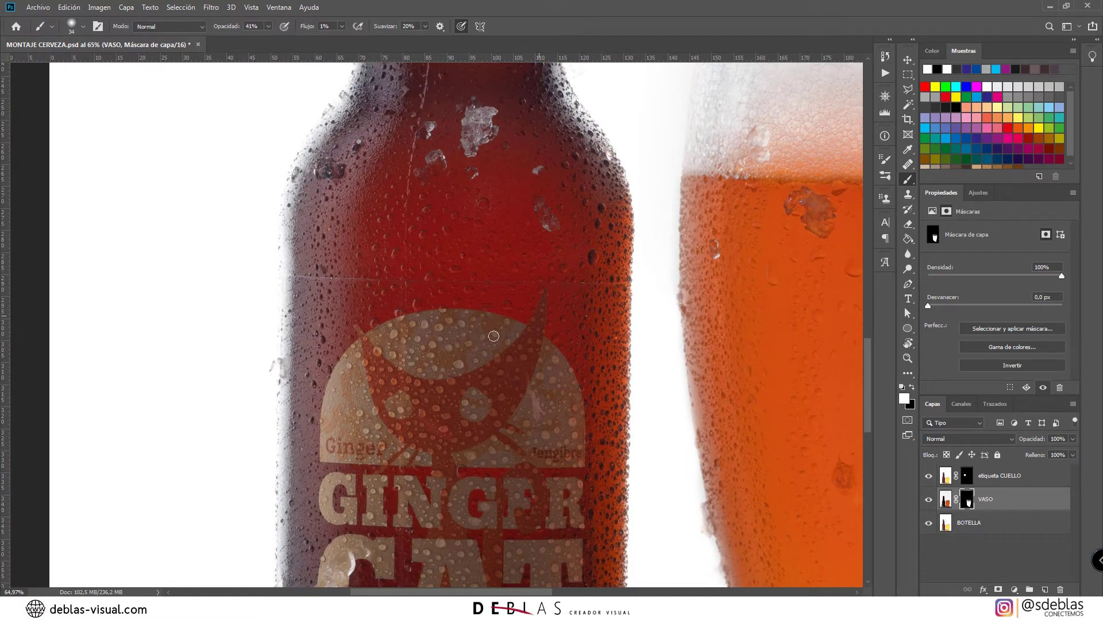
left_click_drag(452, 384, 467, 250)
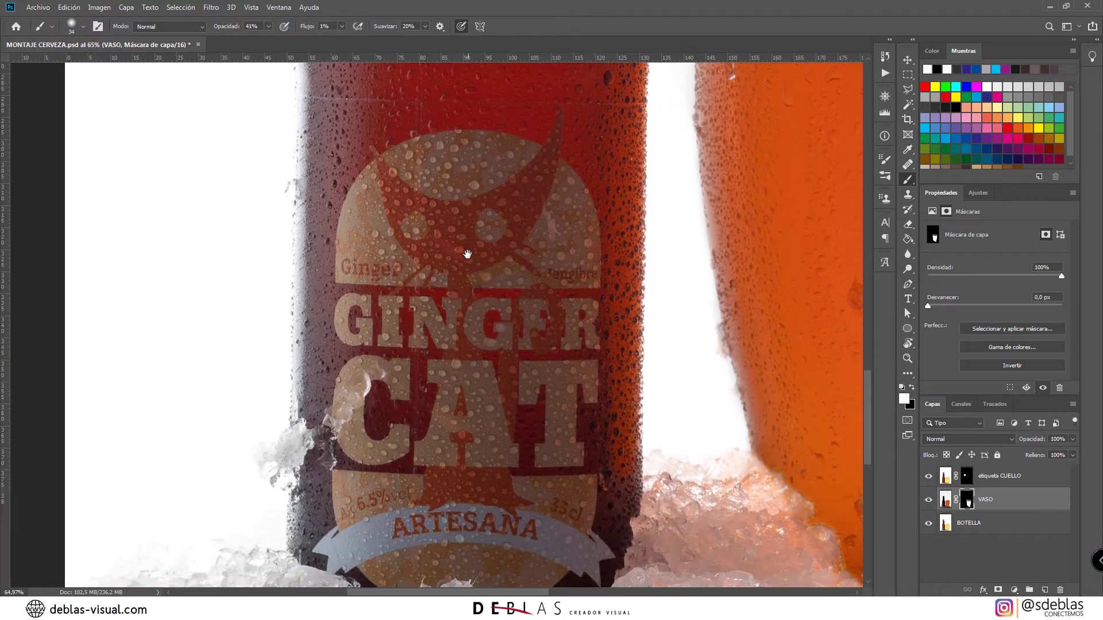
left_click_drag(527, 320, 499, 247)
scroll(396, 471, "up", 4)
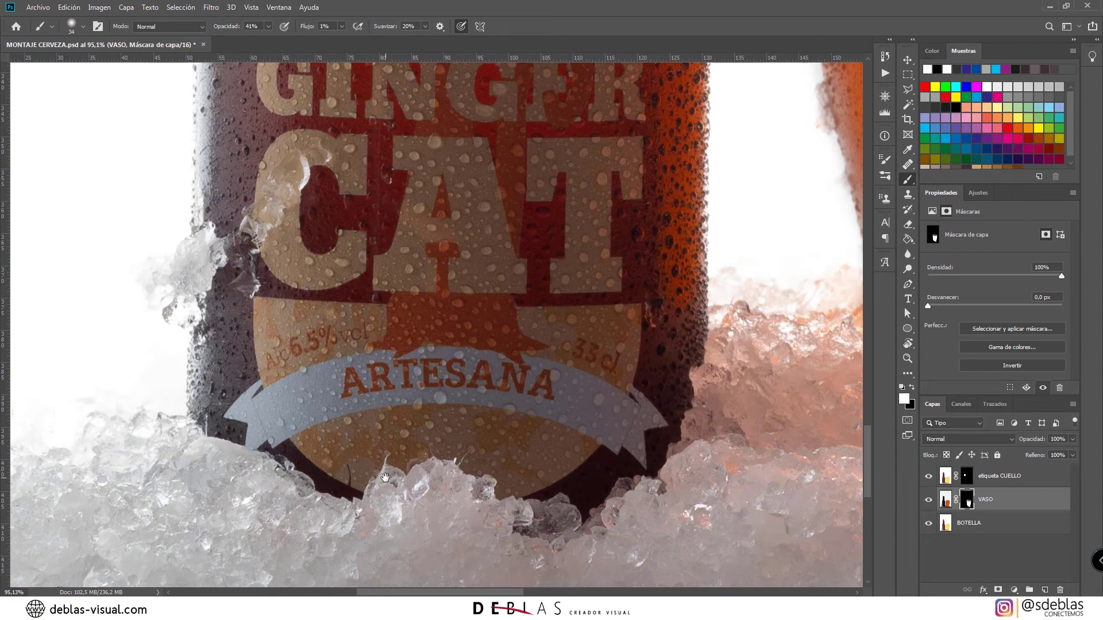
left_click_drag(385, 477, 382, 443)
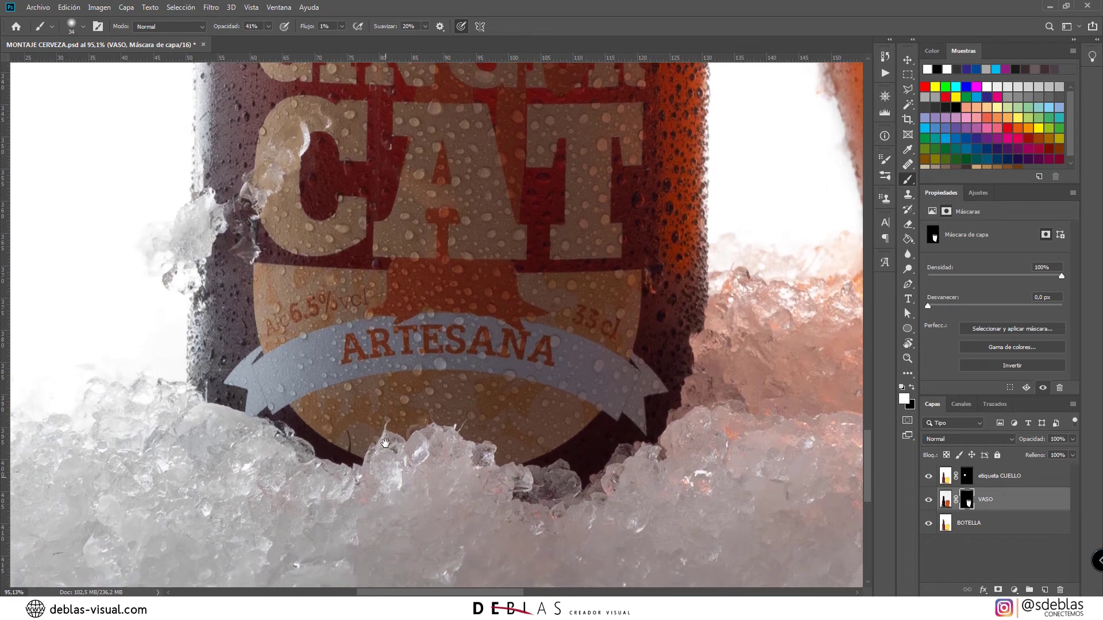
right_click(345, 428, "alt")
right_click(400, 426, "alt")
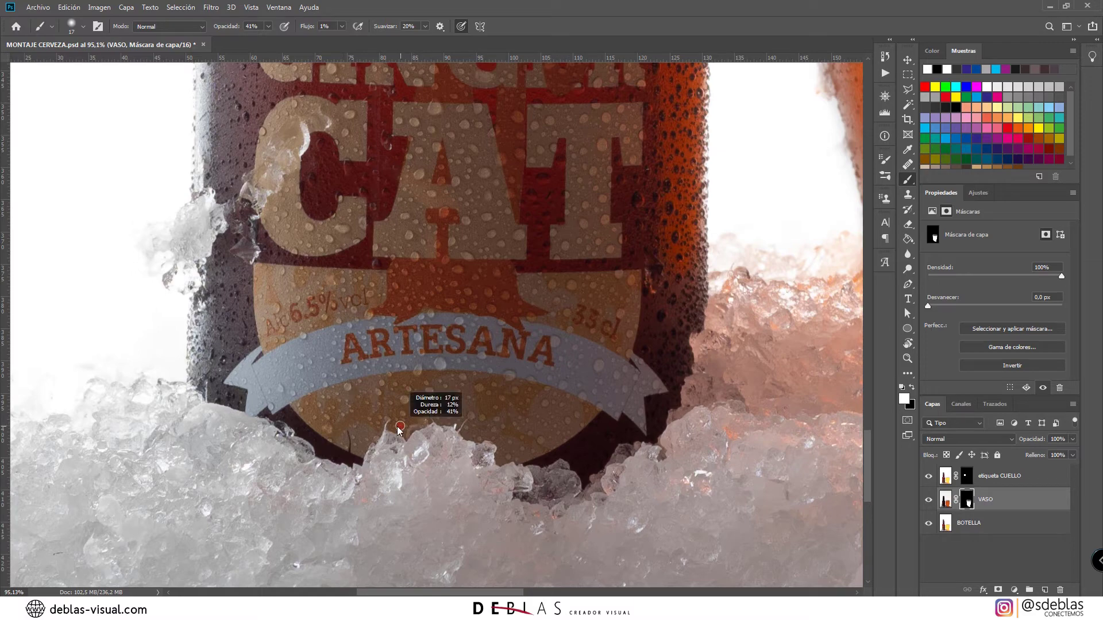
scroll(396, 429, "up", 1)
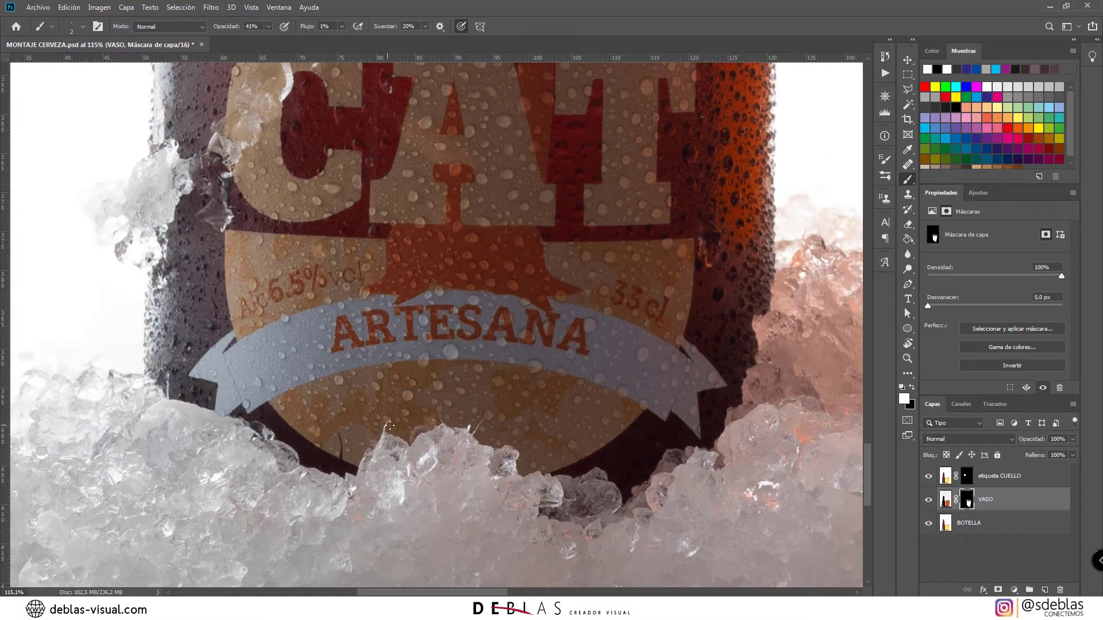
scroll(382, 435, "up", 1)
right_click(387, 423, "alt")
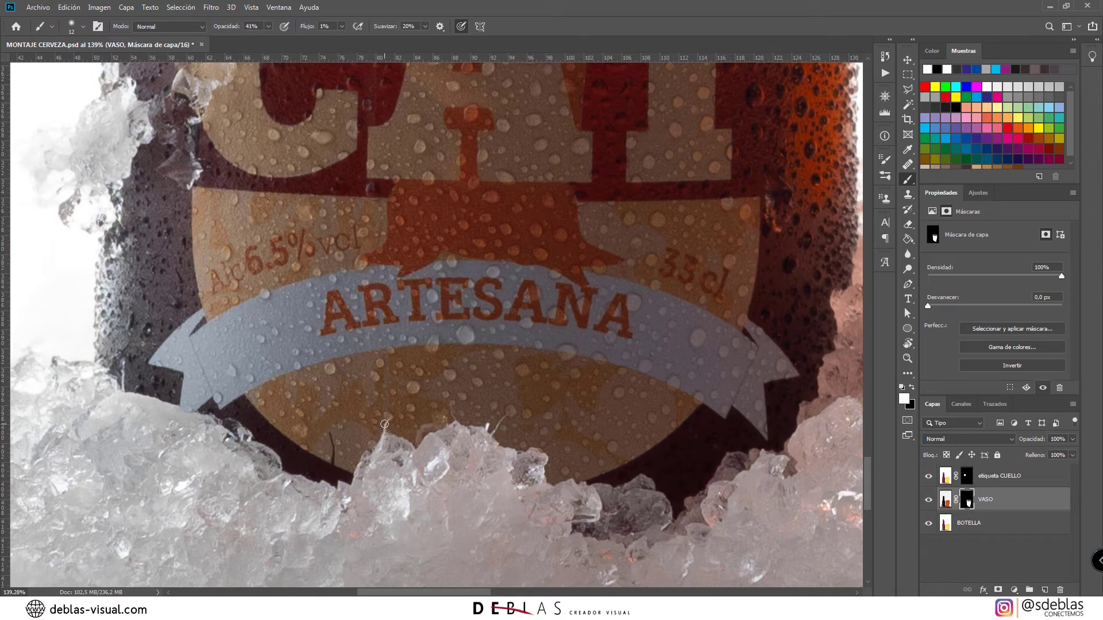
scroll(493, 424, "down", 8)
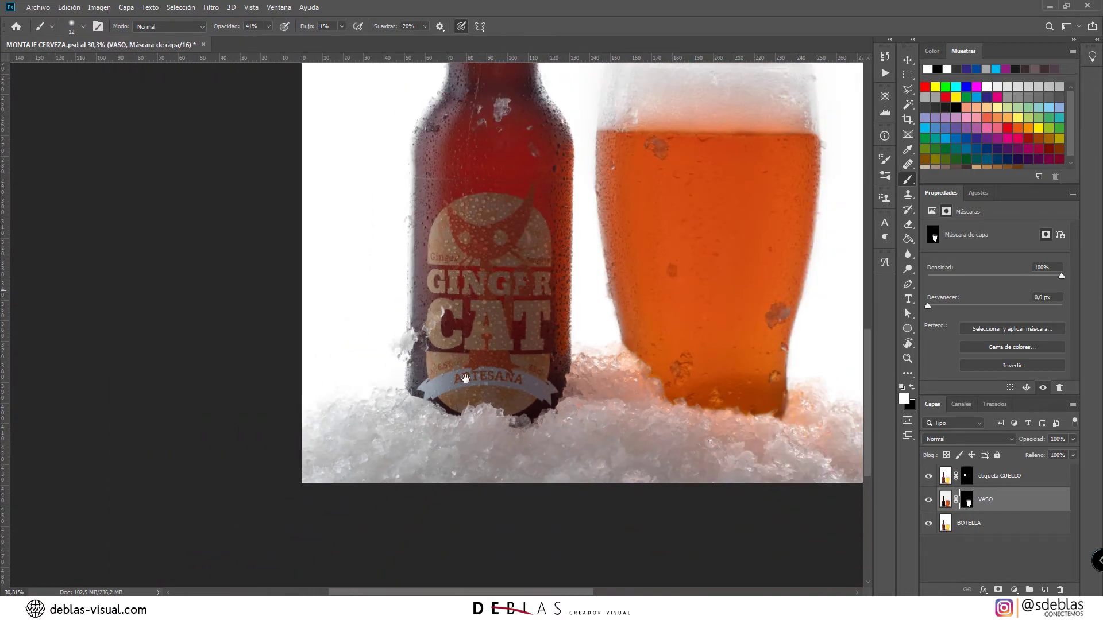
left_click_drag(466, 379, 466, 415)
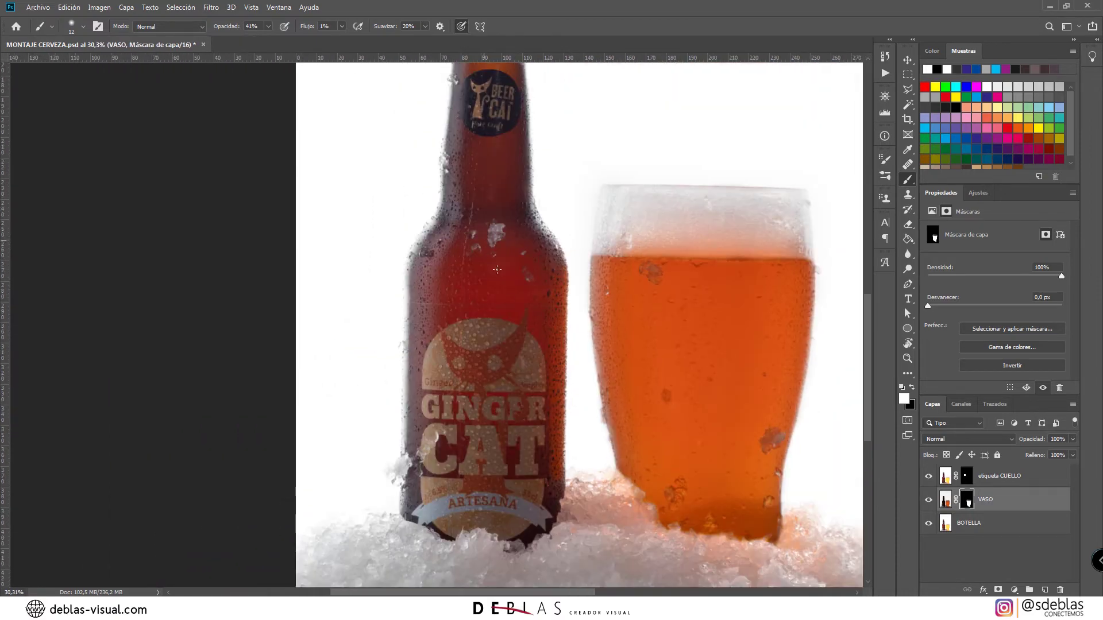
scroll(513, 252, "down", 1)
scroll(478, 226, "up", 3)
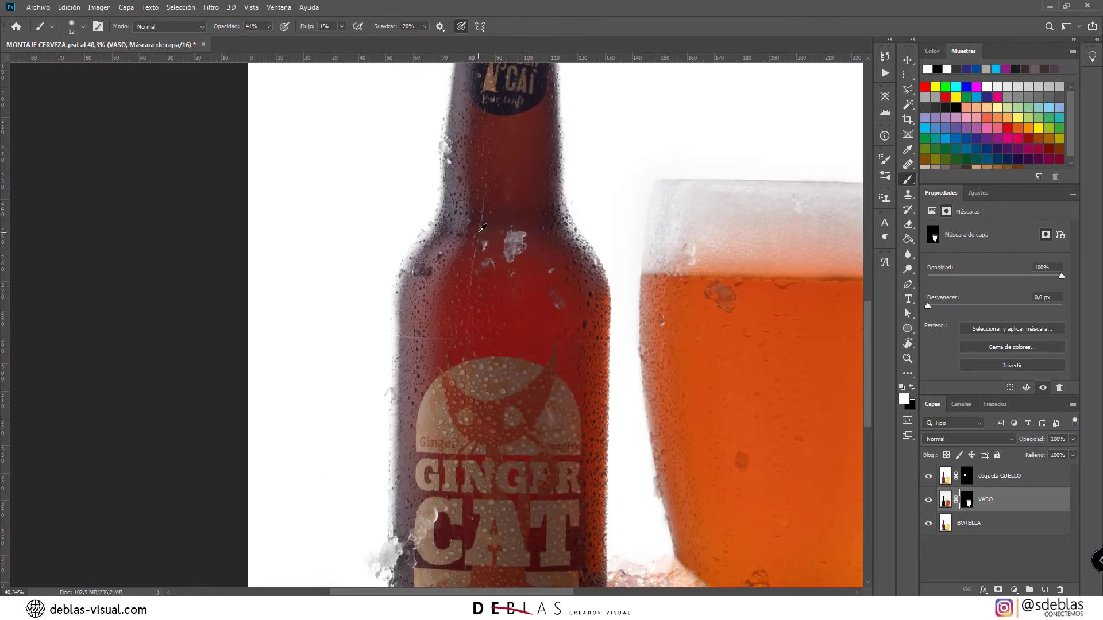
scroll(478, 225, "up", 1)
left_click_drag(494, 220, 482, 358)
scroll(500, 347, "down", 4)
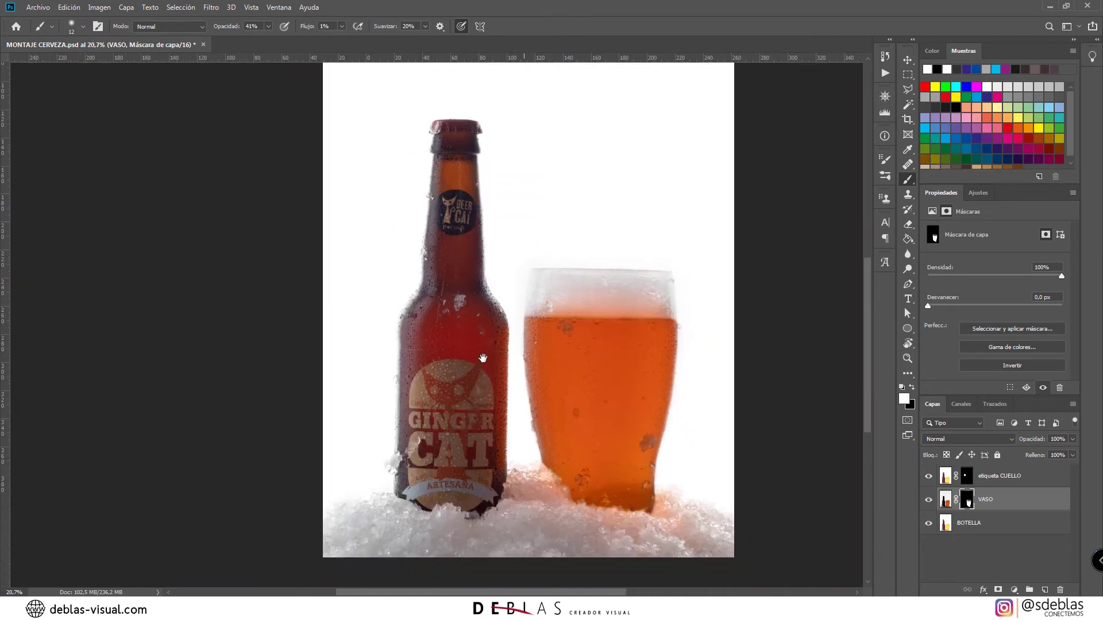
Step: Stamp the visible composite onto a new layer above etiqueta CUELLO, and merge all the layers into one
left_click(1038, 477)
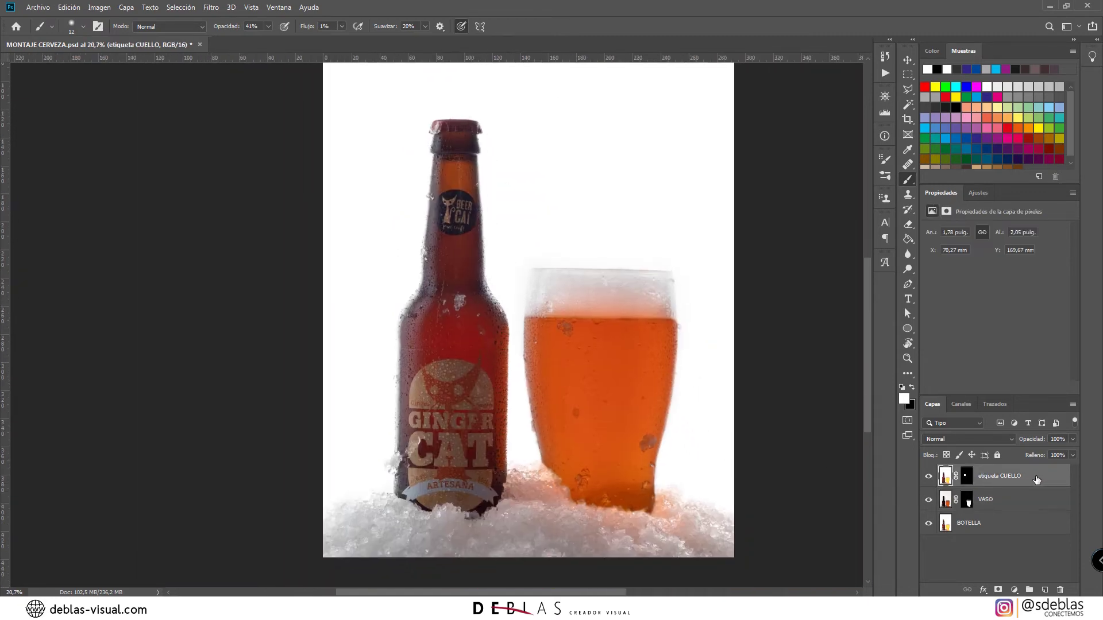
key("ctrl+shift+alt+e")
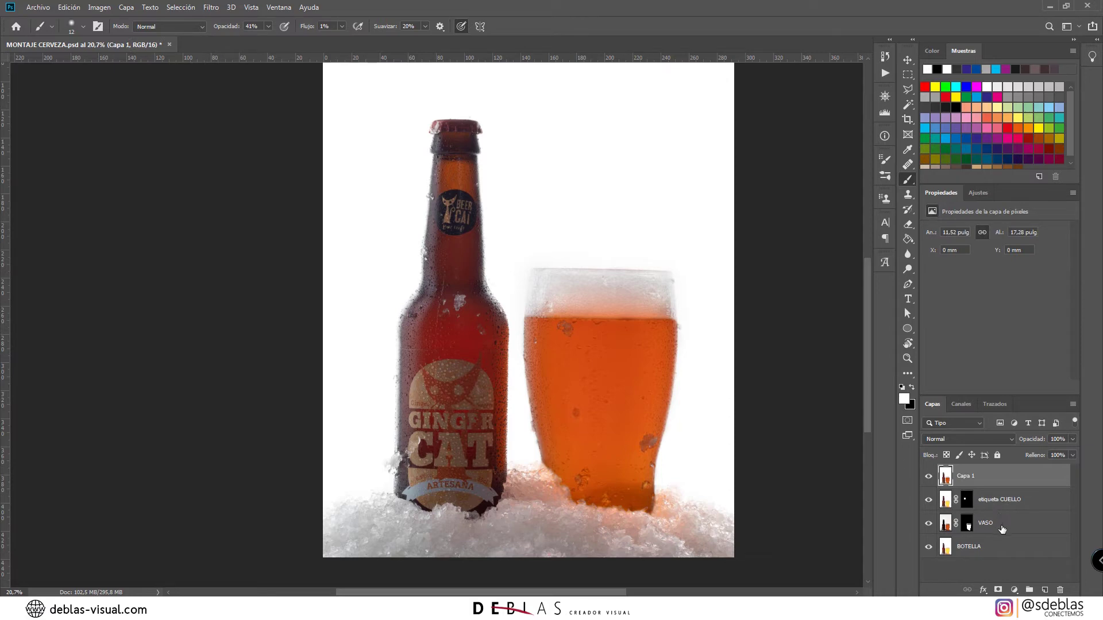
left_click(1005, 551, "shift")
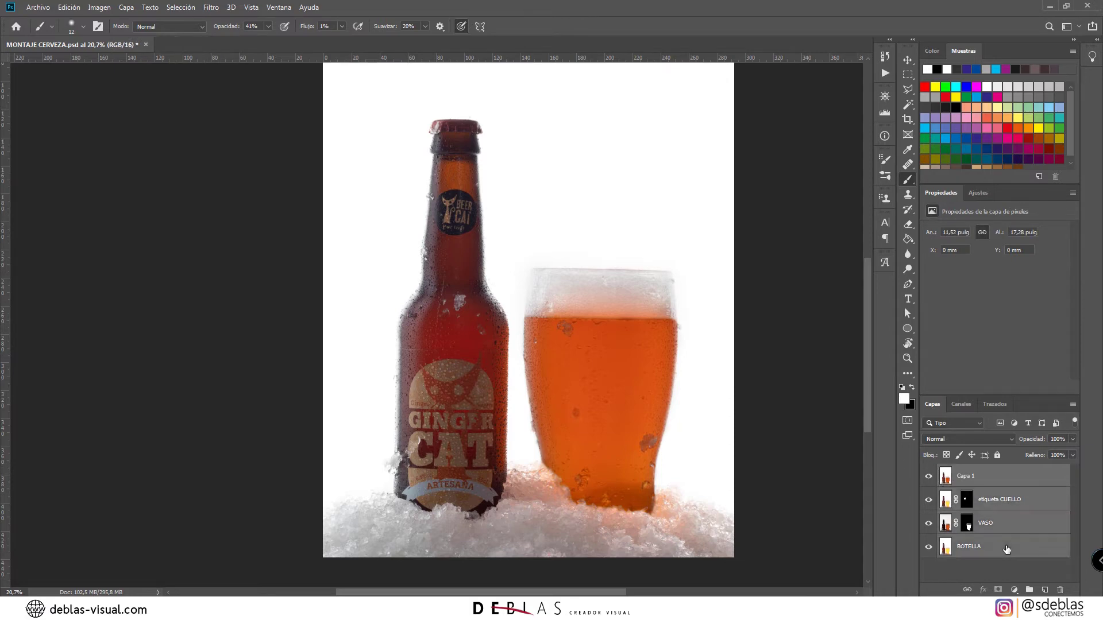
key("ctrl+e")
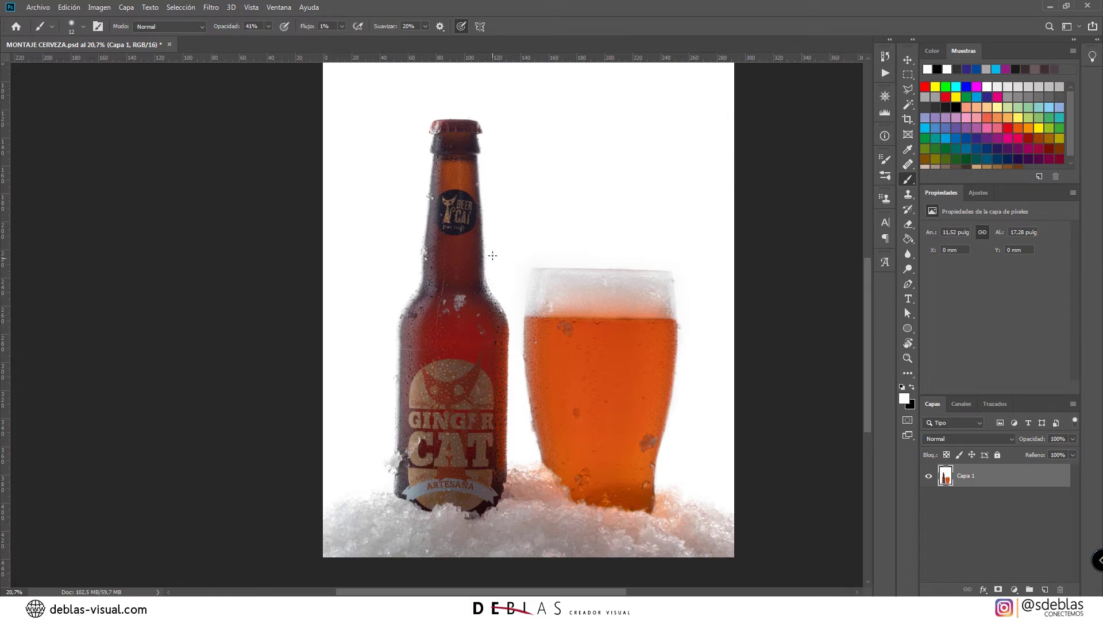
Step: Add a new empty layer above Capa 1 for retouching the bottle
scroll(492, 255, "up", 1)
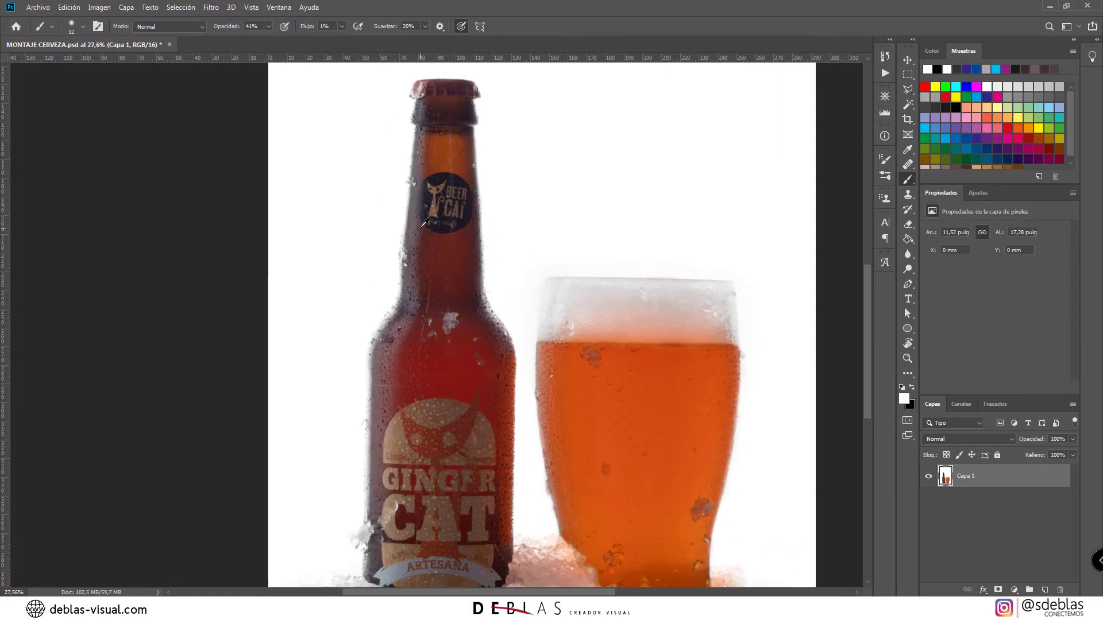
scroll(425, 222, "up", 2)
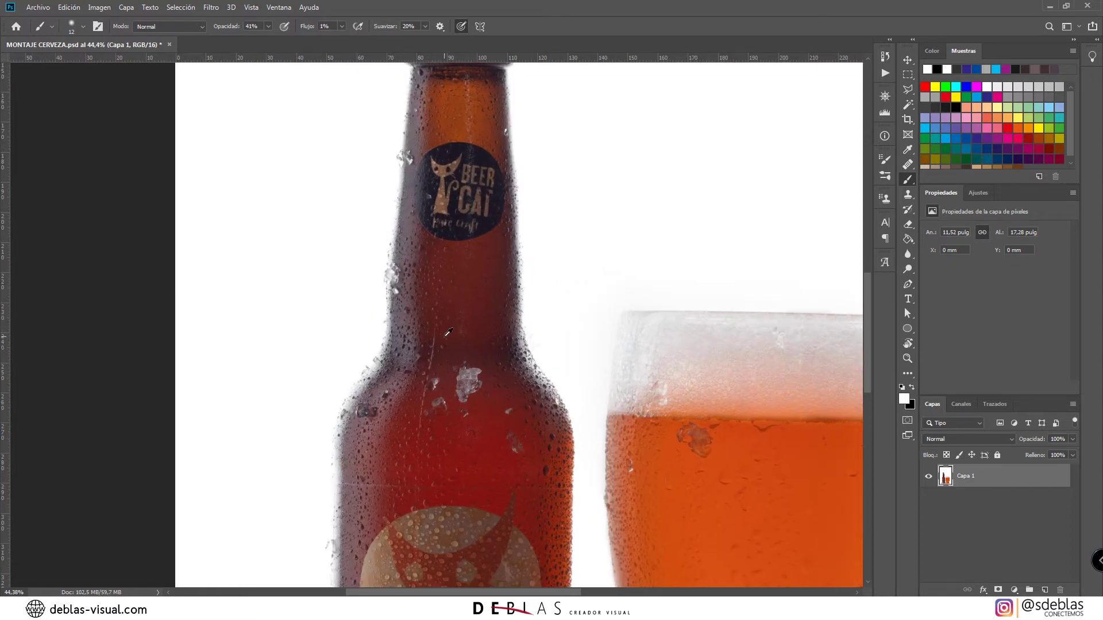
scroll(448, 333, "up", 3)
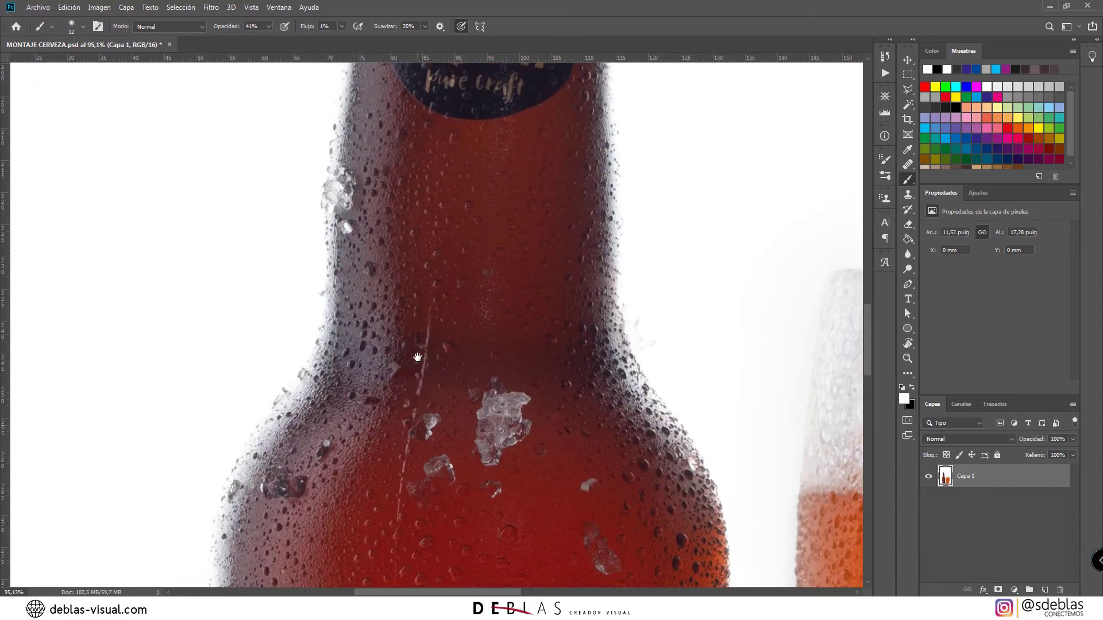
left_click(1045, 590)
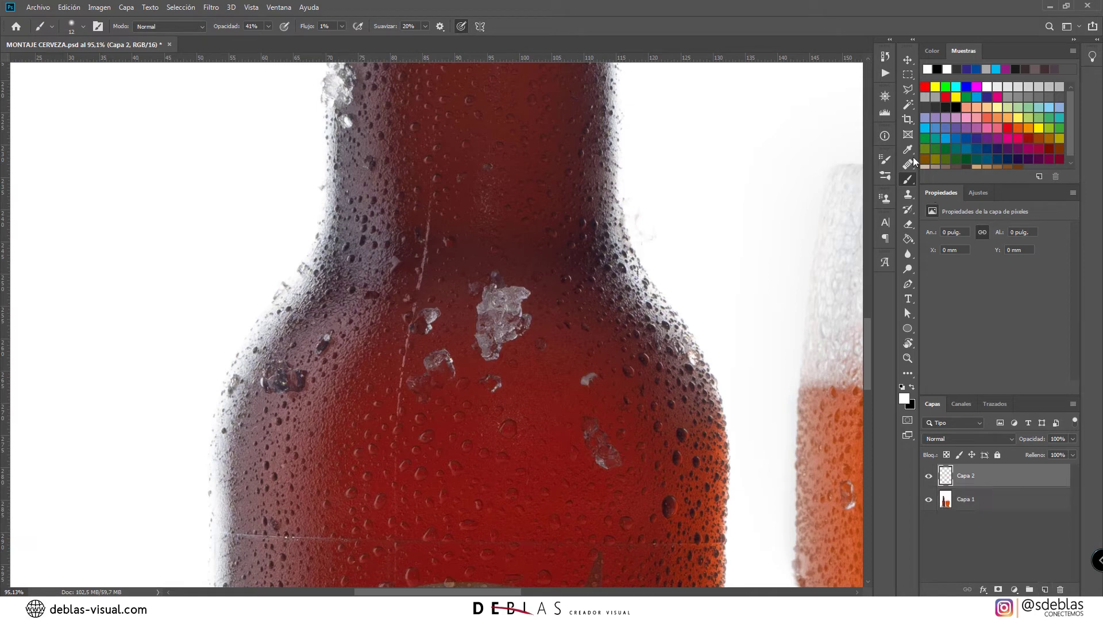
Step: Use the Healing Brush with clean glass samples to remove the upper end of the long scratch on the bottle's neck
left_click(907, 166)
scroll(454, 242, "up", 1)
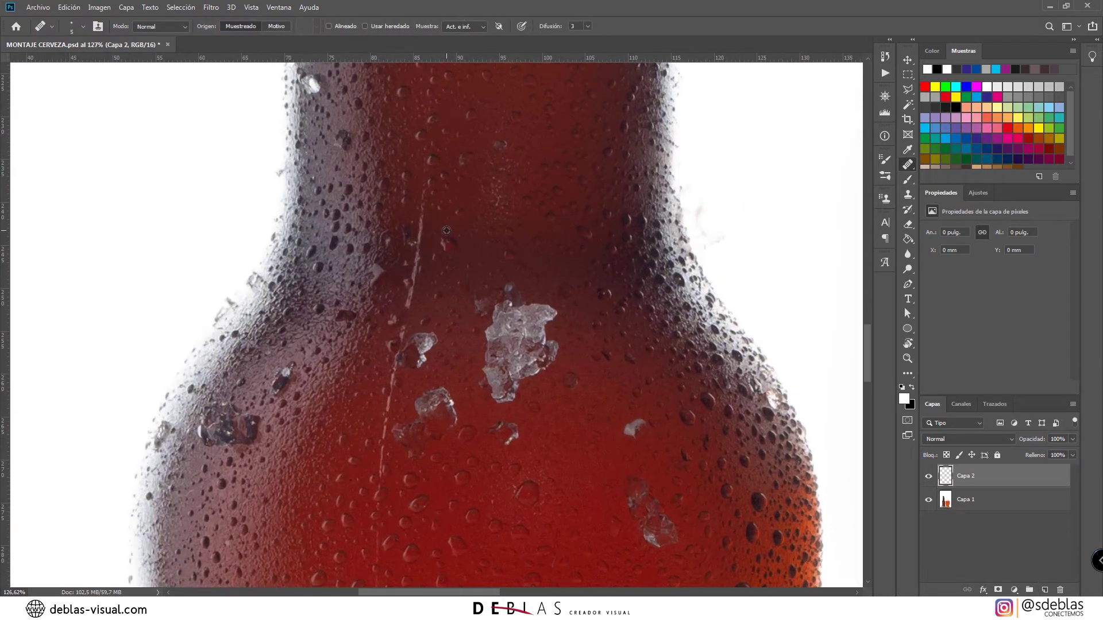
left_click(439, 230, "alt")
left_click(433, 226, "alt")
mouse_move(421, 217)
left_mouse_down()
mouse_move(424, 281)
mouse_move(417, 247)
left_mouse_up()
left_click(435, 231, "alt")
left_click(425, 284, "alt")
left_click(418, 239)
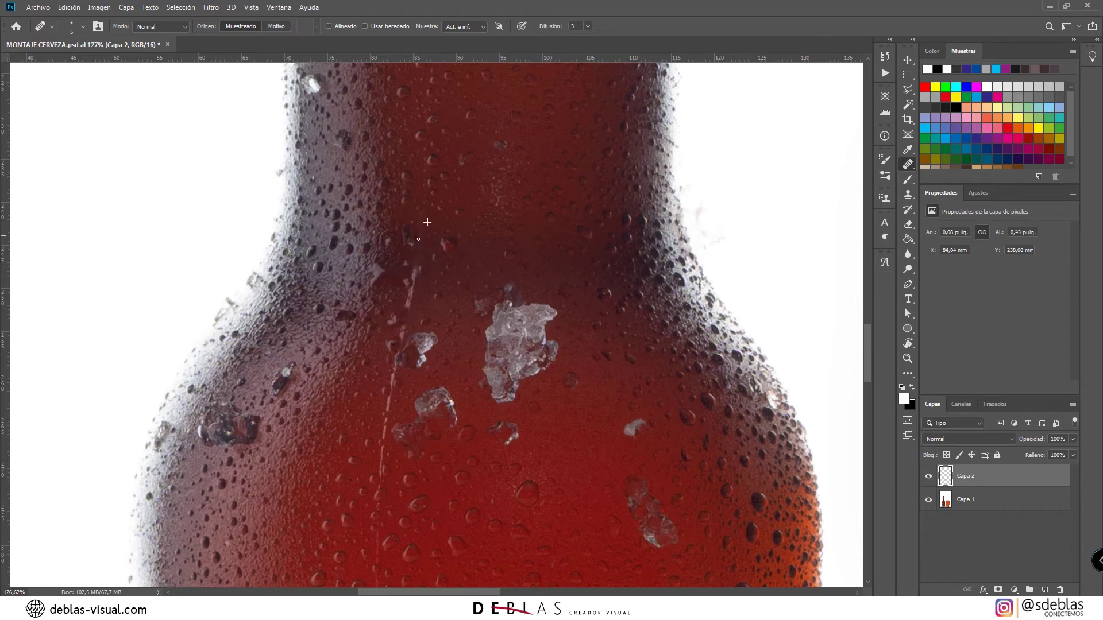
Step: Heal the scratch's next section down to the small ice chip on the bottle's shoulder, sampling the clean glass beside it
left_click(431, 279, "alt")
mouse_move(416, 267)
left_mouse_down()
mouse_move(405, 309)
mouse_move(437, 285)
mouse_move(411, 297)
mouse_move(405, 341)
left_mouse_up()
left_click(426, 288, "alt")
left_click(406, 332)
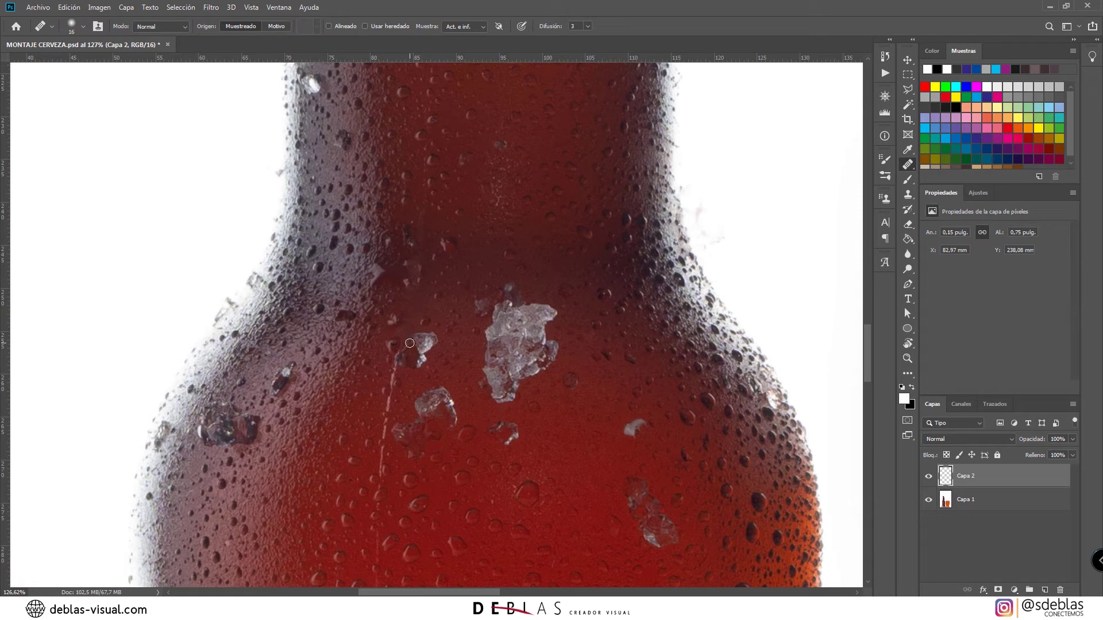
left_click(403, 378, "alt")
left_click_drag(387, 377, 394, 380)
scroll(423, 386, "up", 3)
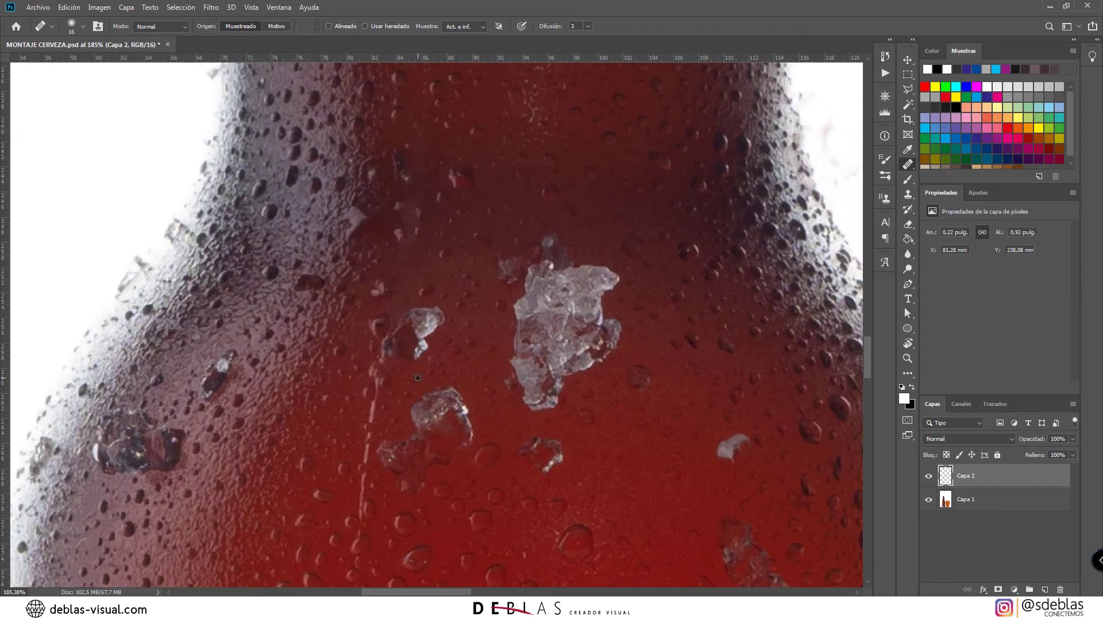
key("ctrl+z")
Step: Heal the vertical scratch just below the small ice chip on the bottle's shoulder with a brush of about 12 px, sampling clean glass nearby
right_click(352, 364, "alt")
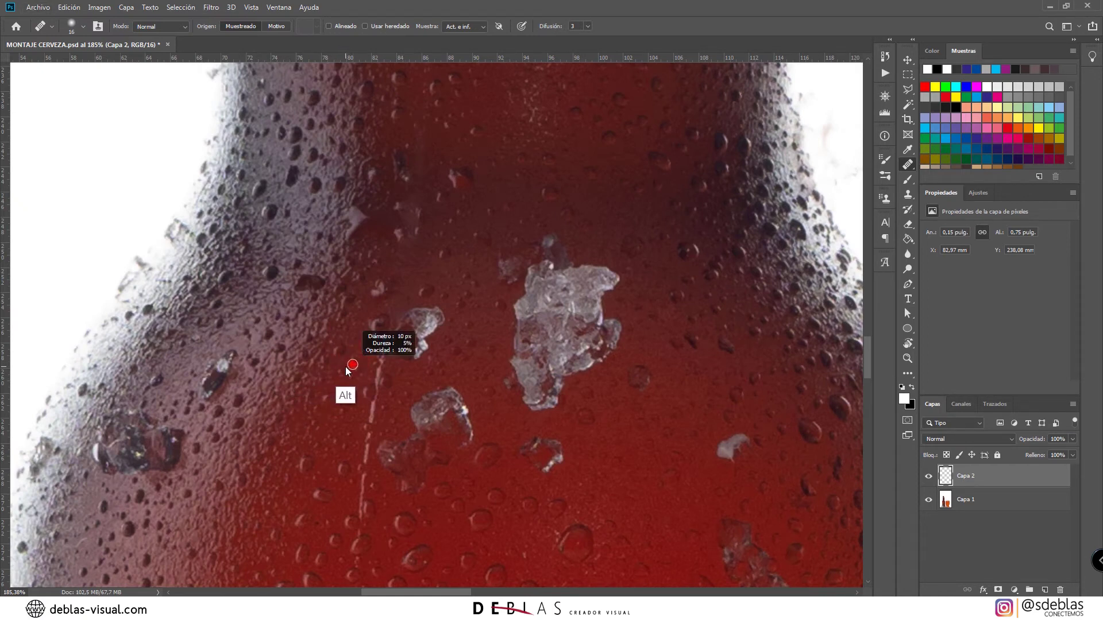
left_click(405, 377, "alt")
left_click_drag(389, 365, 391, 367)
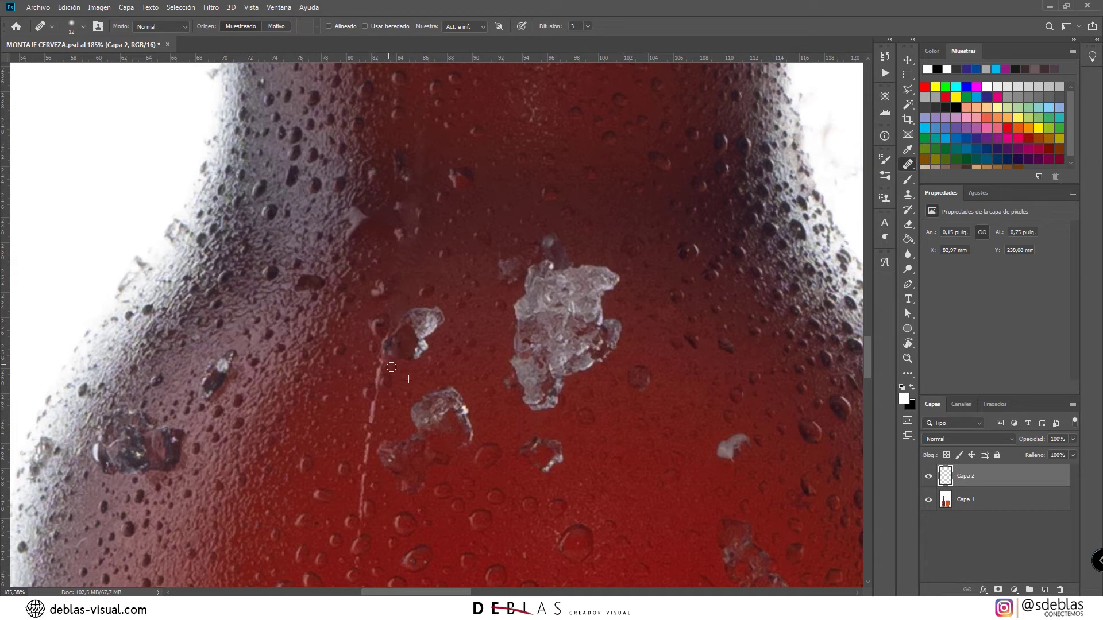
left_click(391, 369, "alt")
left_click(383, 353)
left_click(389, 367, "alt")
mouse_move(384, 353)
left_mouse_down()
mouse_move(392, 357)
mouse_move(372, 324)
mouse_move(377, 373)
left_mouse_up()
left_click(393, 330, "alt")
left_click(397, 317, "alt")
left_click(401, 377, "alt")
left_click(394, 372, "alt")
left_click(412, 376, "alt")
Step: Heal the brightest stretch of the vertical scratch beside the lower pair of ice chips, using samples from the glass next to it
left_click(361, 420, "alt")
left_click_drag(376, 396, 366, 451)
left_click(369, 437)
left_click(364, 438, "alt")
left_click(353, 479, "alt")
left_click(368, 439)
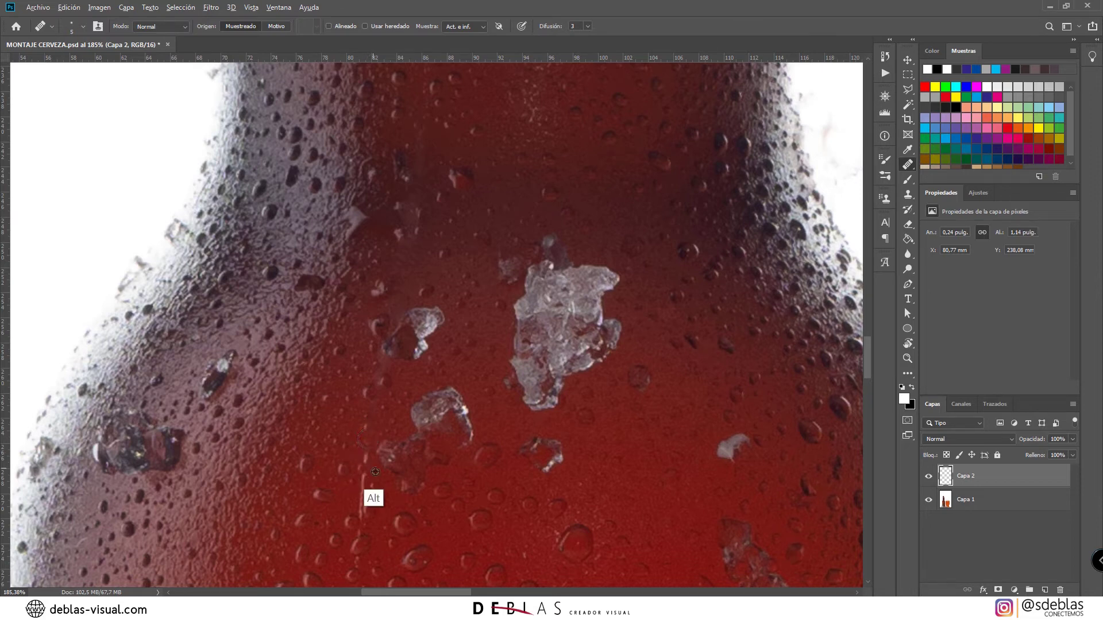
left_click(364, 458)
left_click_drag(383, 472, 394, 386)
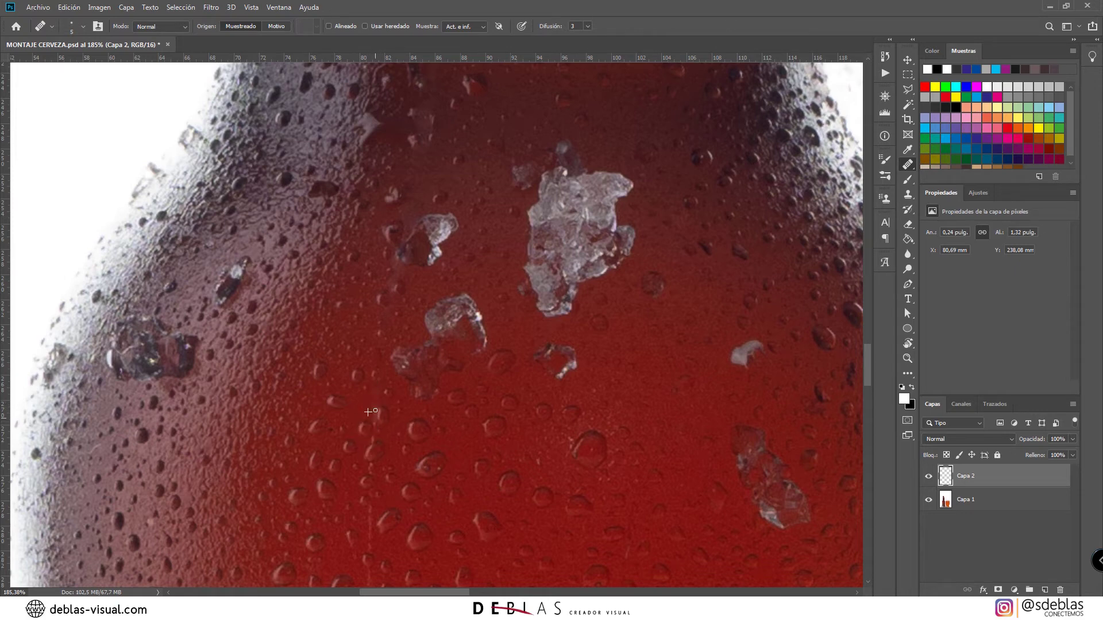
Step: Remove the fainter continuation of the vertical scratch among the droplets below the ice chips with the Healing Brush
scroll(365, 418, "down", 2)
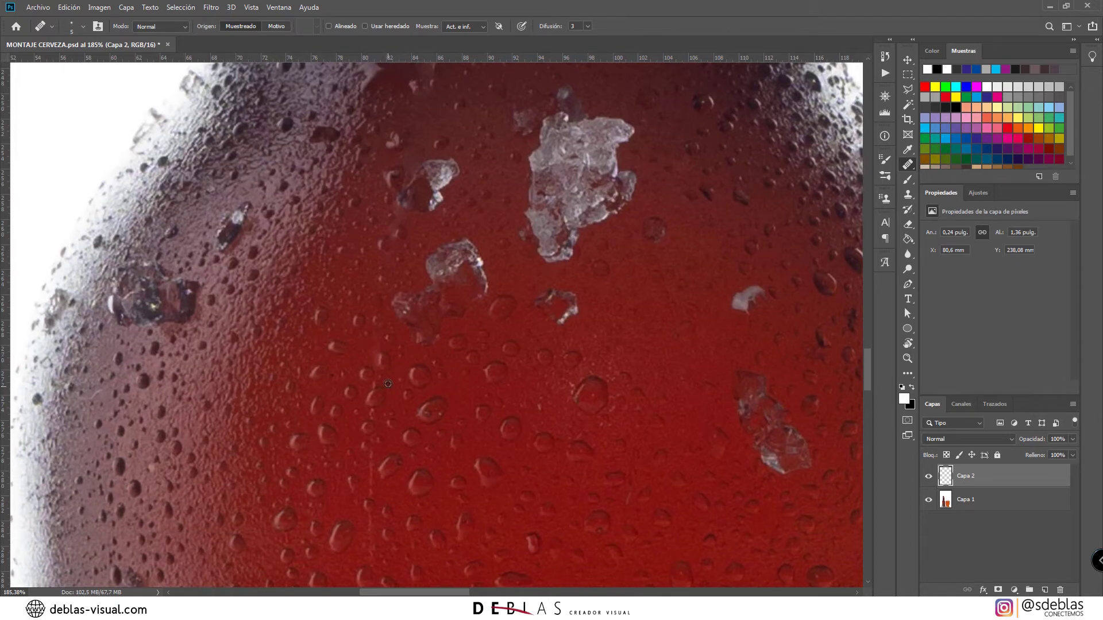
left_click(389, 382, "alt")
left_click_drag(378, 383, 374, 384)
left_click(380, 442, "alt")
mouse_move(372, 438)
left_mouse_down()
mouse_move(373, 408)
mouse_move(406, 356)
left_mouse_up()
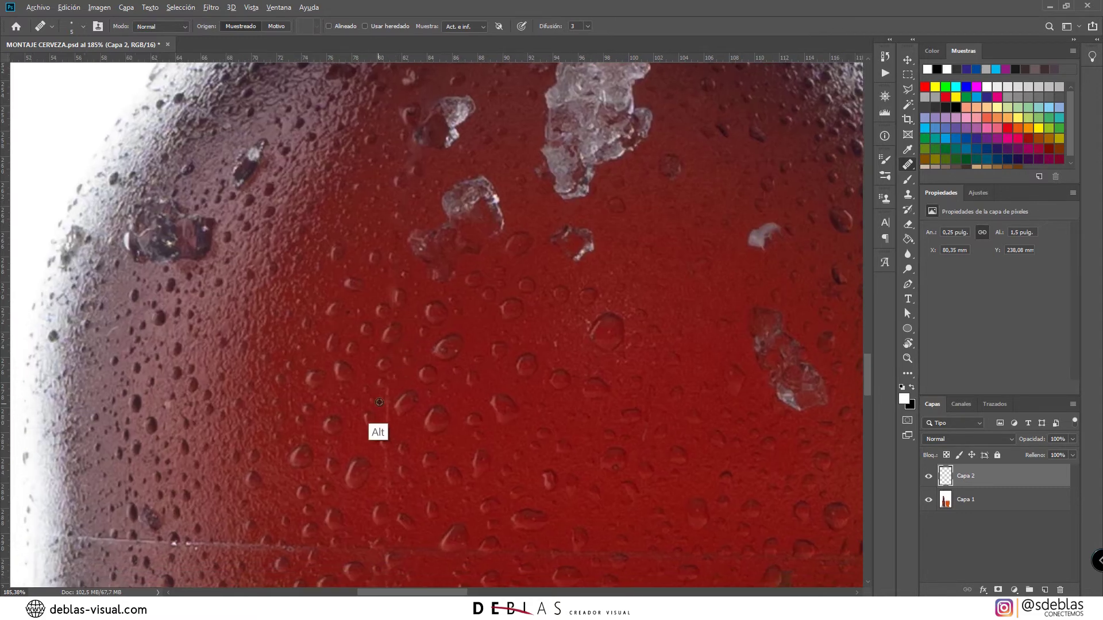
left_click(386, 396)
left_click(387, 424)
left_click_drag(388, 427, 403, 359)
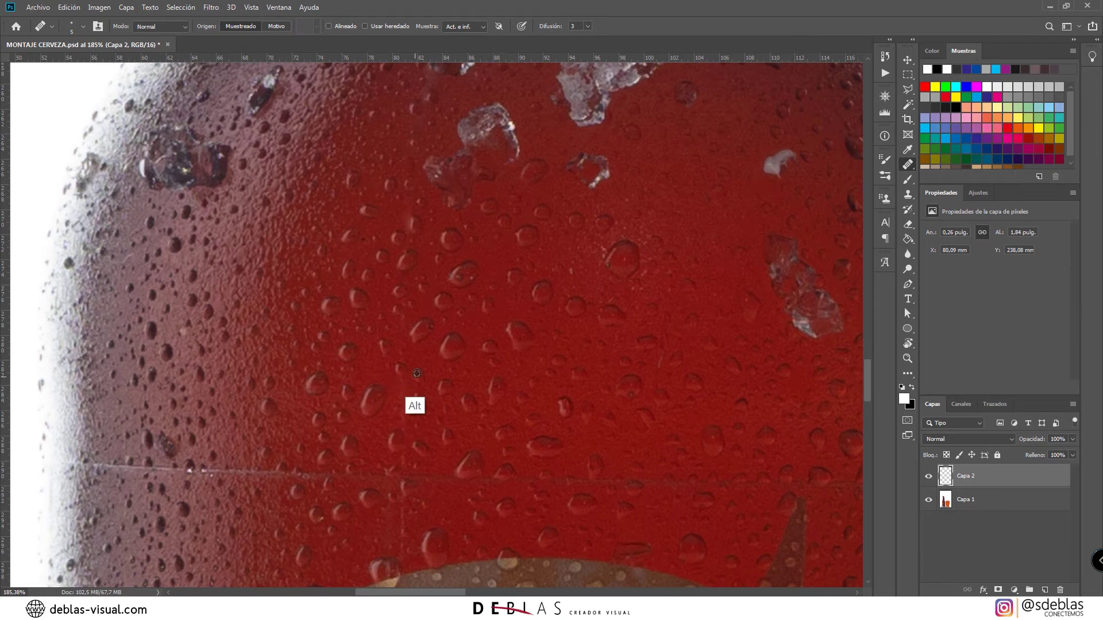
Step: Heal the last faint trace of the vertical scratch just above the horizontal line over the label
left_click_drag(434, 337, 454, 296)
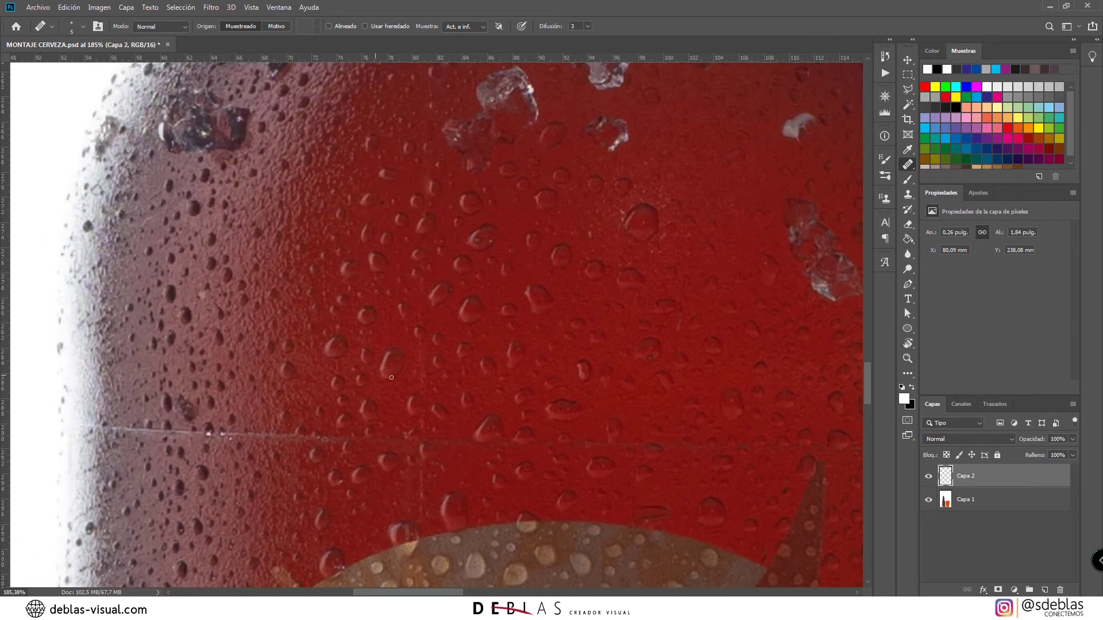
left_click_drag(407, 375, 413, 325)
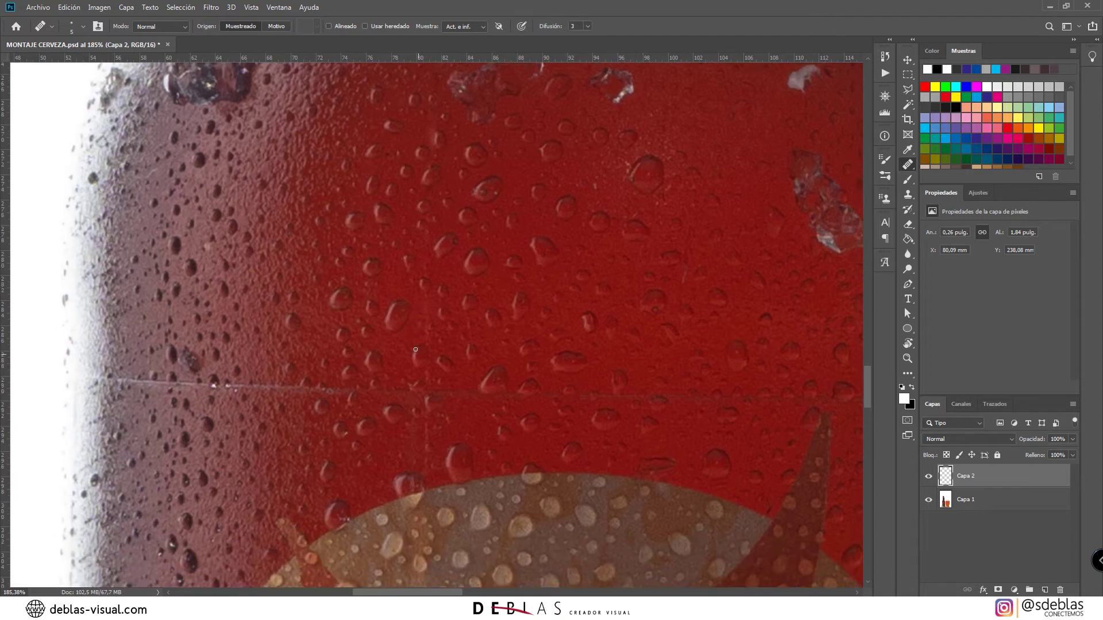
left_click(426, 337)
left_click(414, 376, "alt")
left_click_drag(425, 378, 427, 374)
Step: Examine the healed neck and shoulder and the horizontal line above the label for remaining flaws
left_click_drag(380, 340, 367, 397)
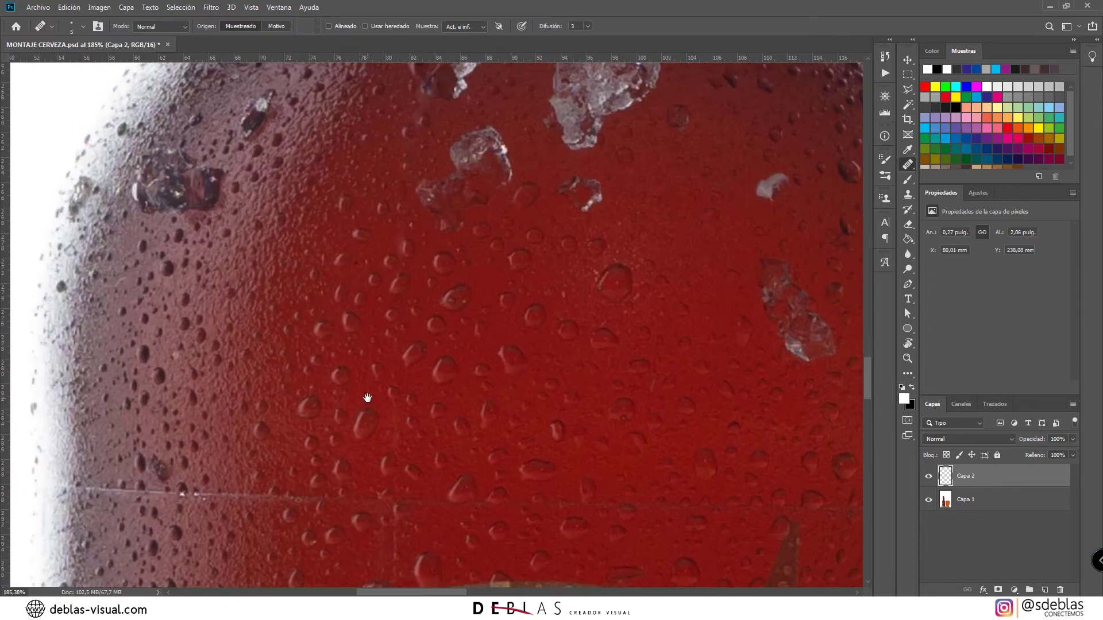
scroll(367, 397, "down", 8)
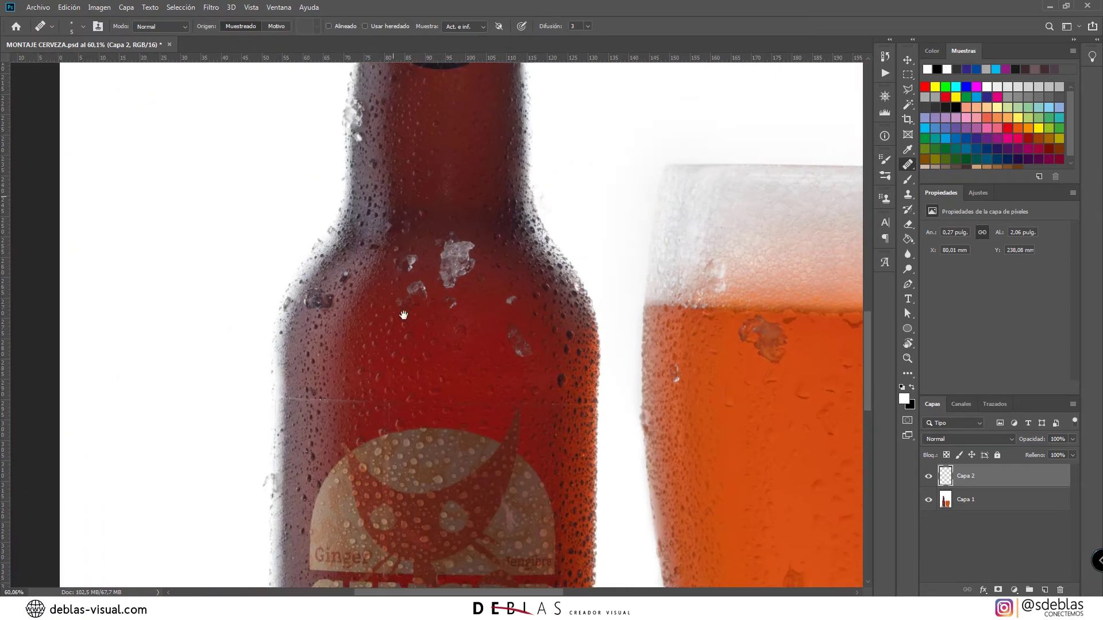
scroll(452, 269, "up", 3)
scroll(462, 379, "up", 3)
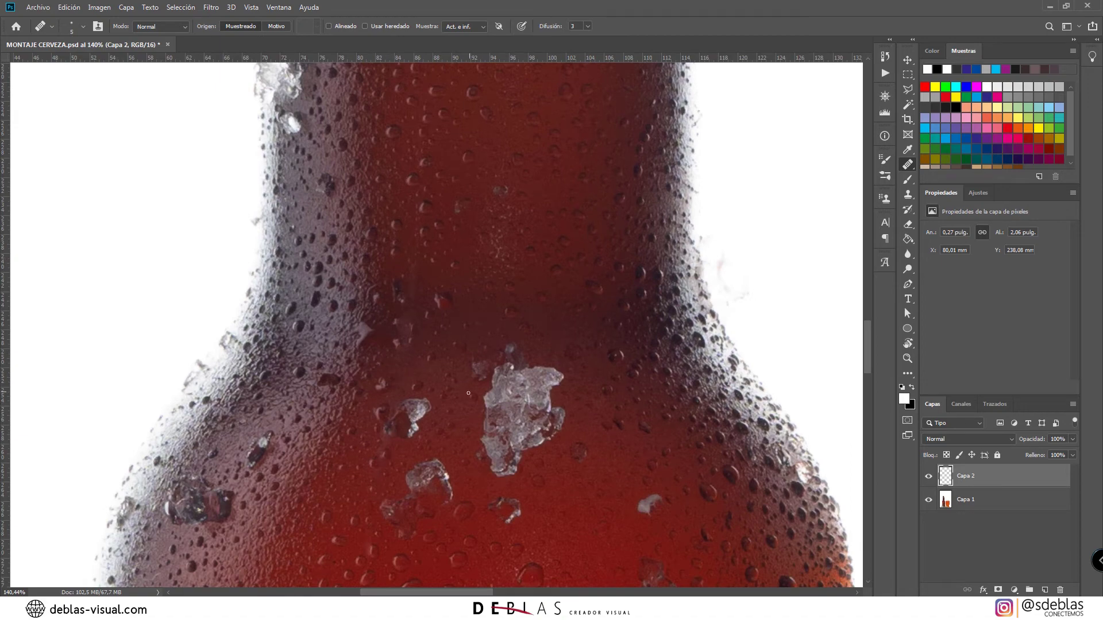
left_click_drag(468, 393, 452, 188)
left_click_drag(418, 377, 439, 197)
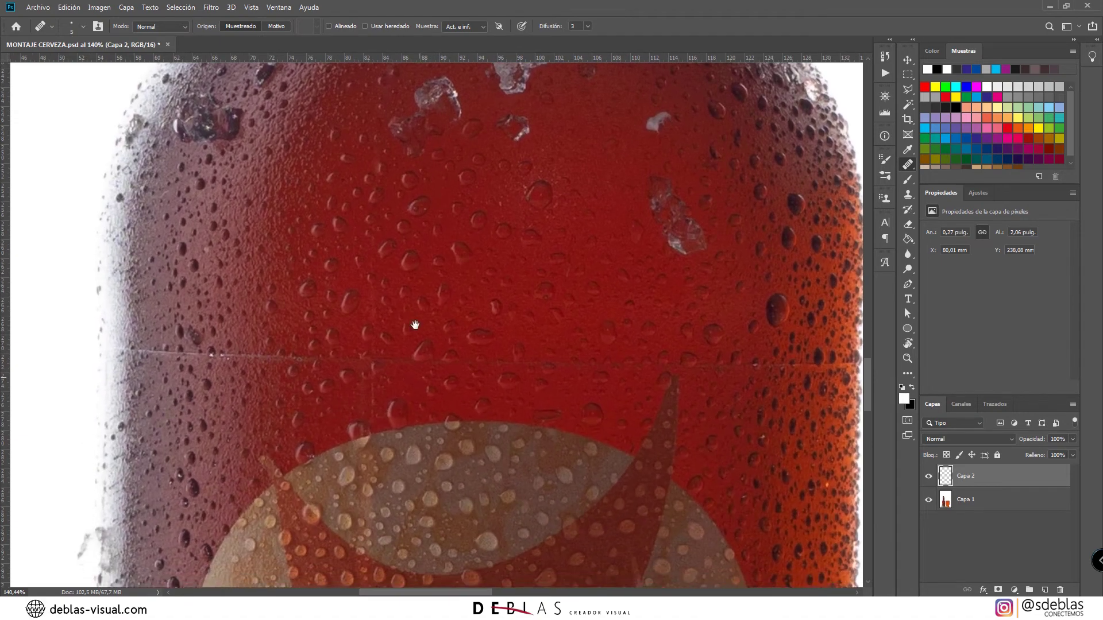
scroll(389, 361, "up", 2)
left_click_drag(496, 280, 345, 243)
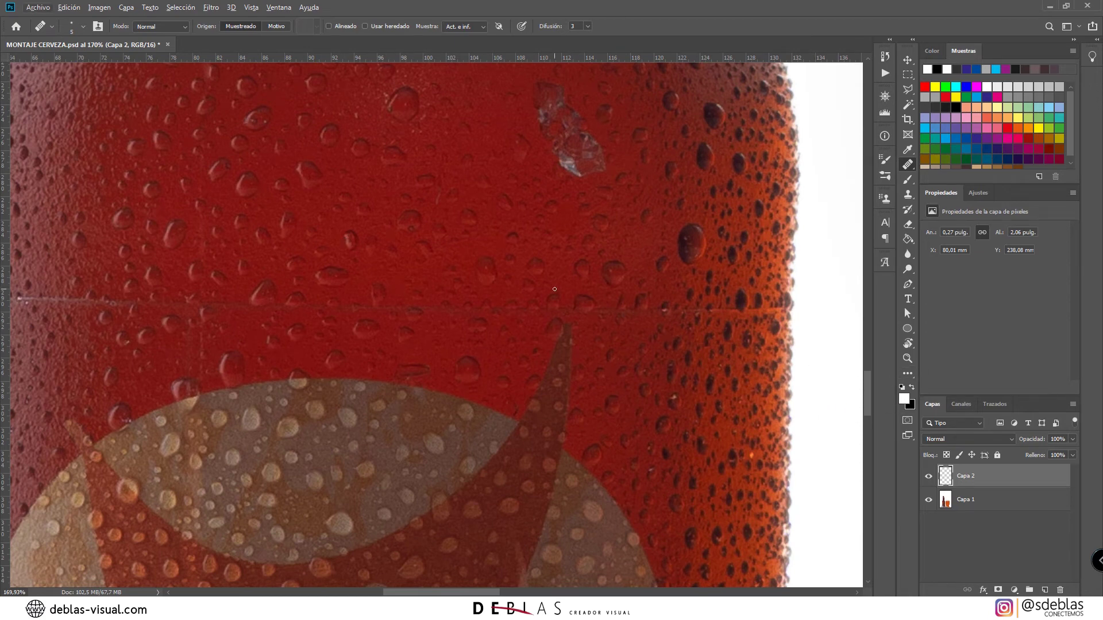
Step: Heal the horizontal line between the horn tip and the bottle's orange side, sampling clean glass above and below it
left_click(599, 296, "alt")
mouse_move(598, 307)
left_mouse_down()
mouse_move(633, 299)
mouse_move(658, 324)
left_mouse_up()
left_click(603, 297, "alt")
left_click(639, 297, "alt")
left_click(650, 320, "alt")
left_click(643, 304, "alt")
left_click(640, 309)
left_click(638, 315, "alt")
left_click(638, 307)
Step: Continue healing the horizontal line across the orange side to the bottle's edge, enlarging the brush to 11 px
mouse_move(640, 305)
left_mouse_down()
mouse_move(643, 353)
mouse_move(690, 313)
mouse_move(701, 326)
mouse_move(701, 306)
mouse_move(715, 320)
mouse_move(745, 311)
left_mouse_up()
left_click(680, 323, "alt")
left_click(718, 329, "alt")
left_click(726, 324, "alt")
left_click(749, 297, "alt")
left_click(754, 295, "alt")
left_click_drag(628, 320, 637, 308, "alt")
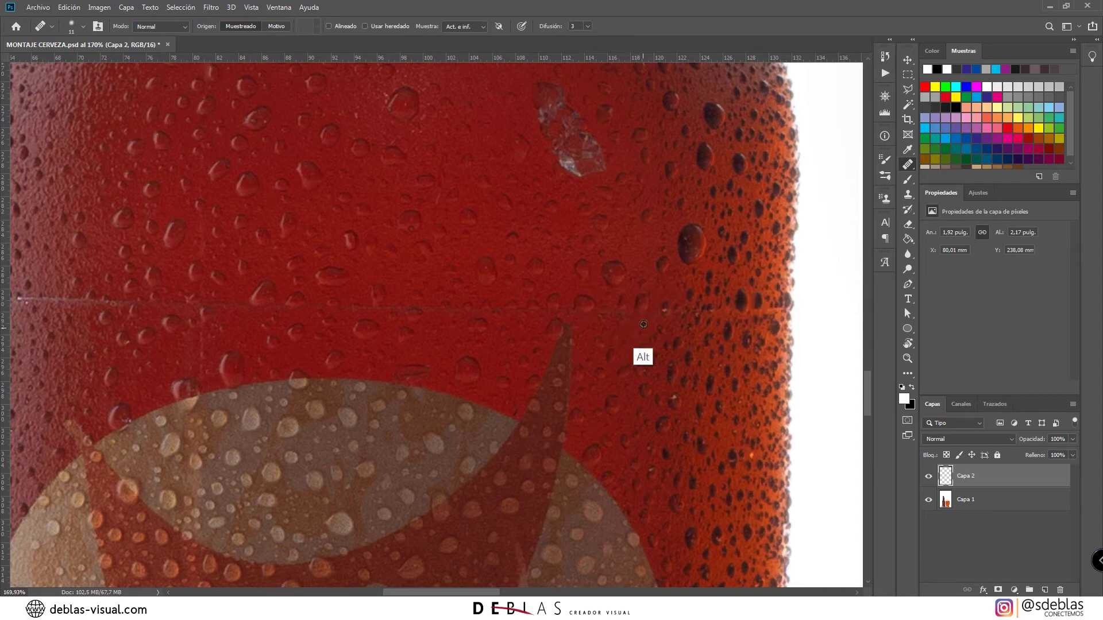
left_click(660, 298, "alt")
Step: Remove the piece of the horizontal line directly above the label's horn tip with the Healing Brush
left_click(588, 322, "alt")
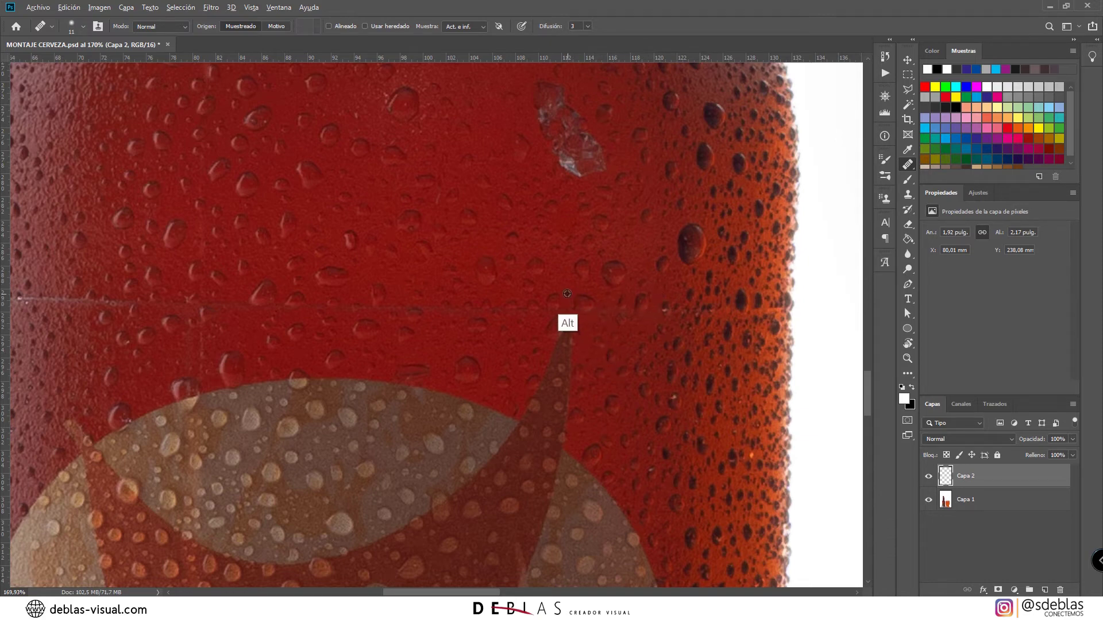
left_click(564, 307)
left_click(564, 293, "alt")
left_click(565, 308)
left_click(564, 310)
mouse_move(566, 316)
left_mouse_down()
mouse_move(541, 327)
mouse_move(542, 312)
mouse_move(512, 317)
mouse_move(522, 305)
mouse_move(511, 342)
mouse_move(518, 317)
mouse_move(492, 312)
mouse_move(490, 340)
mouse_move(504, 306)
mouse_move(482, 319)
mouse_move(364, 301)
mouse_move(466, 268)
mouse_move(450, 261)
left_mouse_up()
Step: Heal the horizontal line from the horn tip back towards the middle of the label's arch, resampling clean glass repeatedly
left_click(500, 293, "alt")
left_click(500, 298, "alt")
left_click(501, 300, "alt")
left_click(487, 295, "alt")
left_click(459, 304, "alt")
left_click(436, 323, "alt")
left_click(401, 295, "alt")
left_click(367, 297, "alt")
left_click(435, 252, "alt")
left_click(406, 246, "alt")
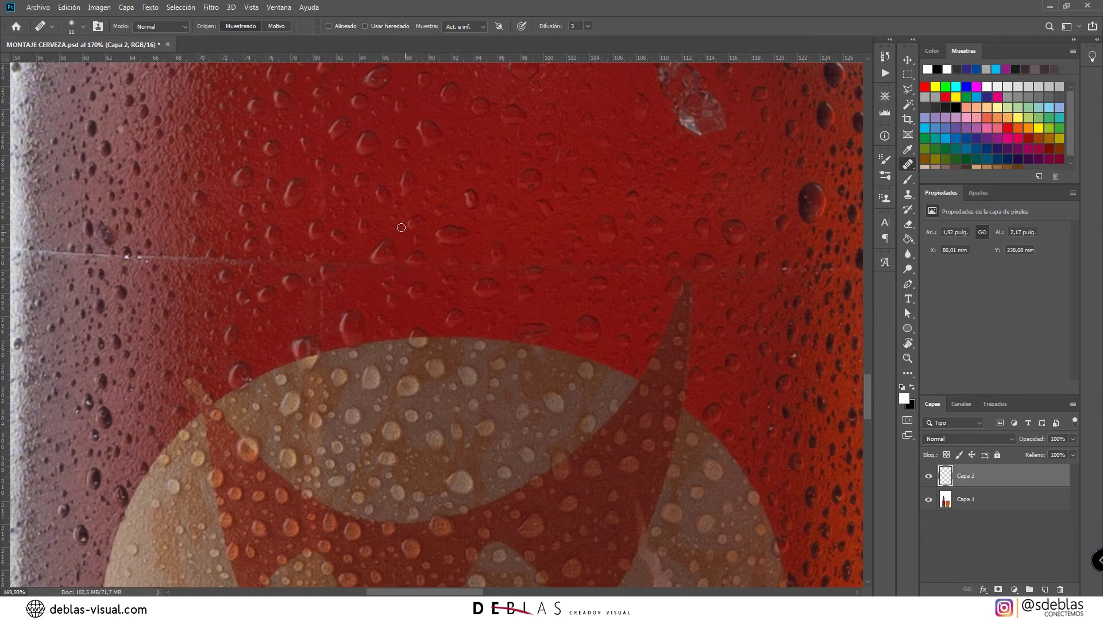
Step: Heal the horizontal line among the droplets above the left half of the label's arch
left_click(366, 290, "alt")
left_click(357, 285, "alt")
left_click(358, 307, "alt")
left_click(360, 251, "alt")
left_click_drag(346, 265, 359, 271)
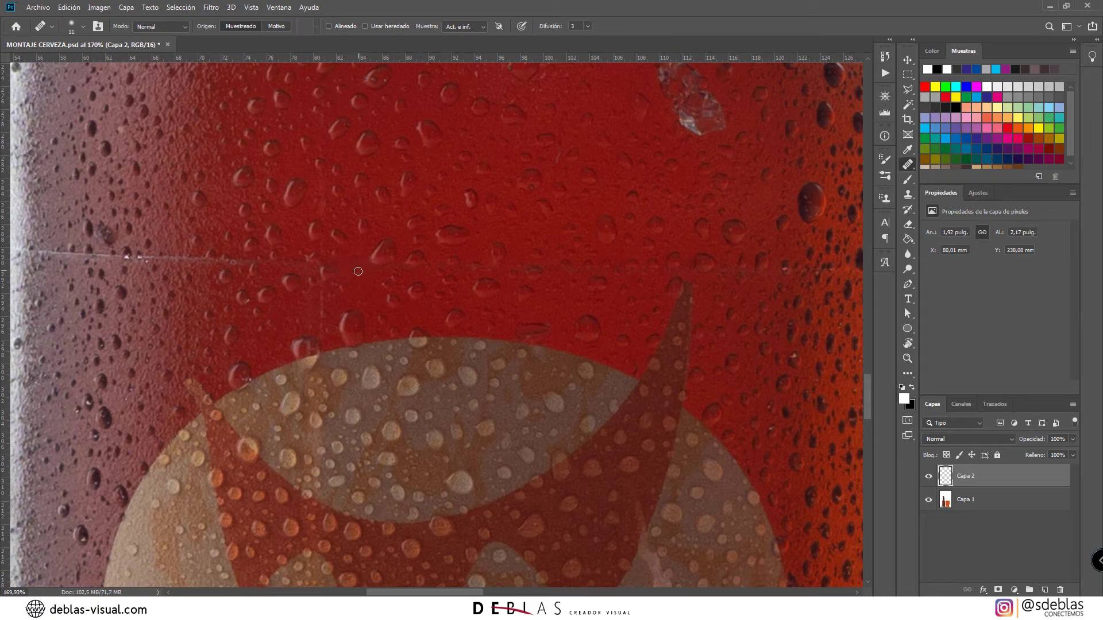
left_click(292, 235, "alt")
left_click(294, 253)
Step: Touch up the leftover traces of the horizontal and vertical lines where they cross above the label's arch
scroll(350, 157, "down", 8)
left_click_drag(353, 182, 405, 249)
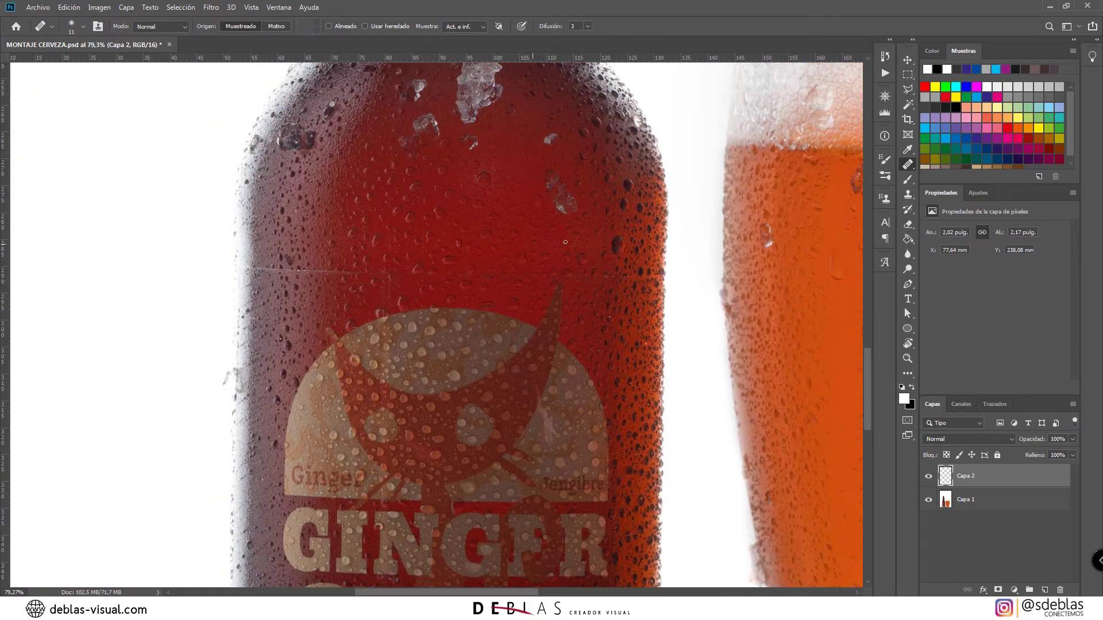
scroll(365, 329, "up", 5)
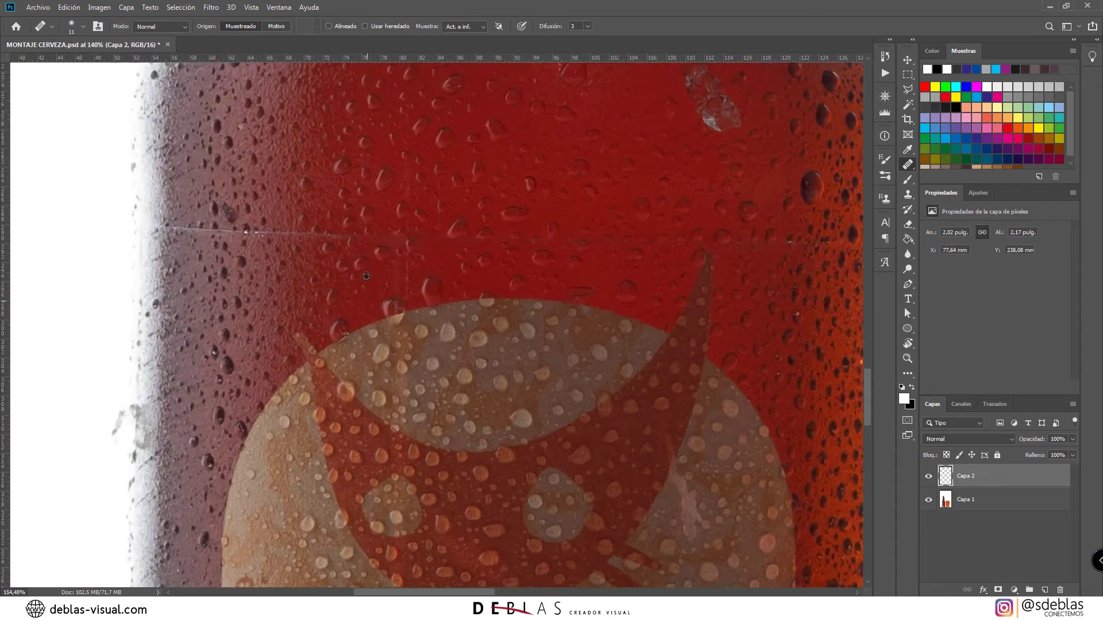
left_click_drag(294, 342, 364, 401)
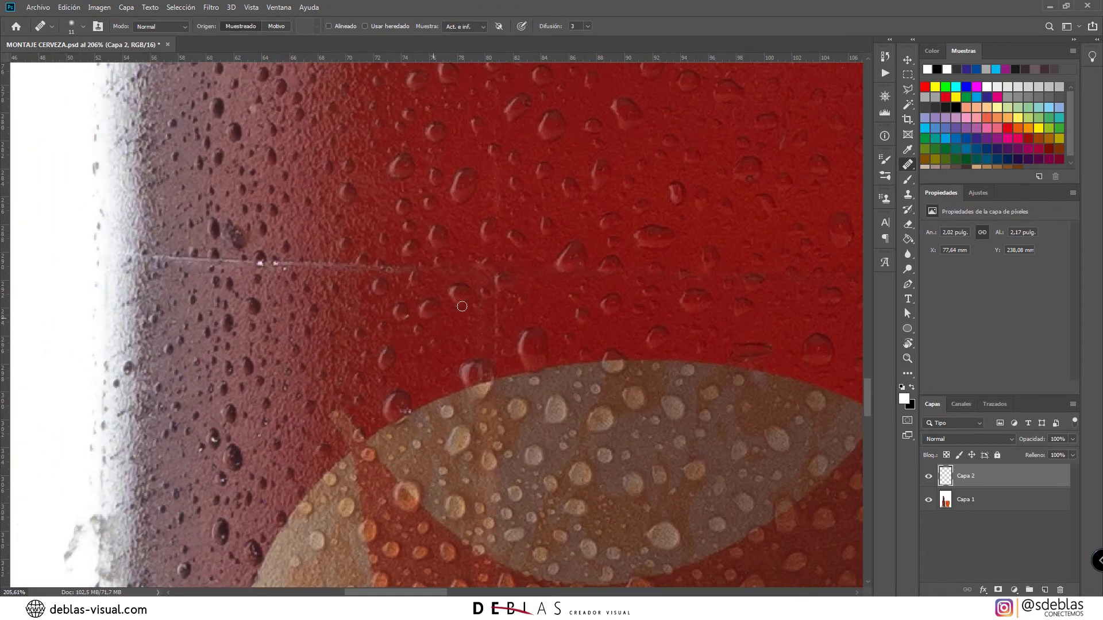
left_click_drag(450, 288, 430, 276)
left_click(531, 274, "alt")
left_click_drag(506, 296, 496, 313)
Step: Heal the horizontal line from the red glass into the pale purple reflection on the bottle's left side
mouse_move(418, 271)
left_mouse_down()
mouse_move(296, 258)
mouse_move(259, 267)
left_mouse_up()
left_click(359, 309, "alt")
left_click(324, 308, "alt")
left_click(300, 251, "alt")
left_click(242, 273, "alt")
left_click_drag(231, 264, 227, 263)
left_click(261, 269, "alt")
Step: Reduce the brush to about 6 px and heal more of the line within the purple reflection near the bottle's left edge
left_click_drag(236, 263, 340, 232)
right_click(252, 281, "alt")
left_click(241, 294, "alt")
left_click(242, 313, "alt")
left_click(200, 272, "alt")
left_click(201, 259)
left_click(203, 279, "alt")
scroll(200, 239, "up", 4)
right_click(340, 232, "alt")
scroll(313, 295, "down", 7)
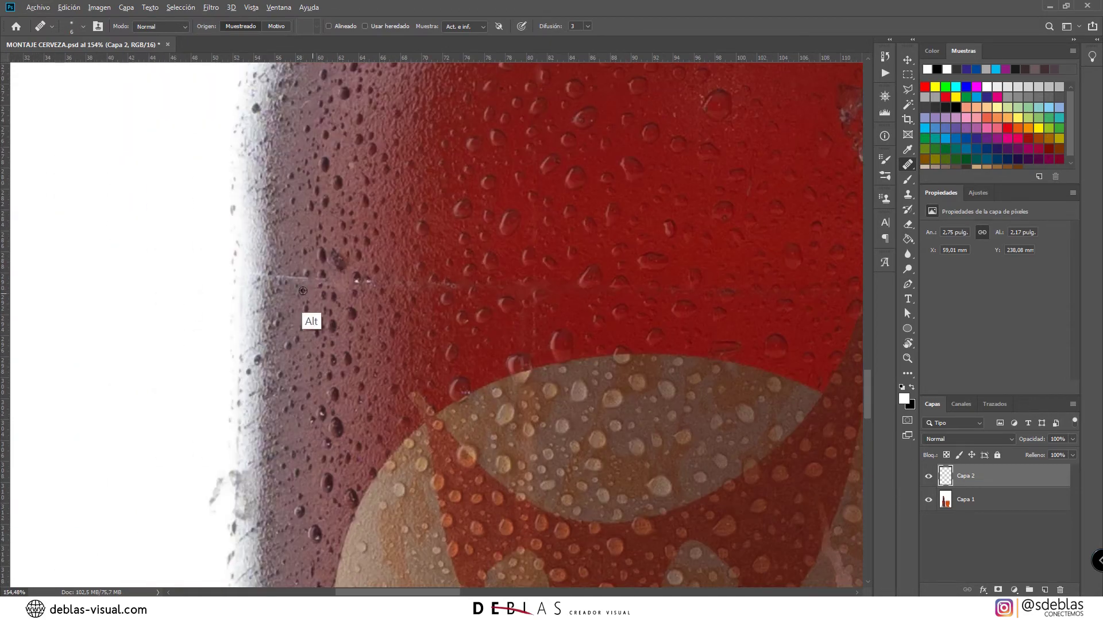
Step: Heal the remaining end of the horizontal line out to the bottle's bright left edge
left_click(304, 291, "alt")
left_click_drag(305, 277, 248, 278)
left_click(288, 270, "alt")
left_click(258, 253, "alt")
left_click(257, 266, "alt")
left_click(256, 278)
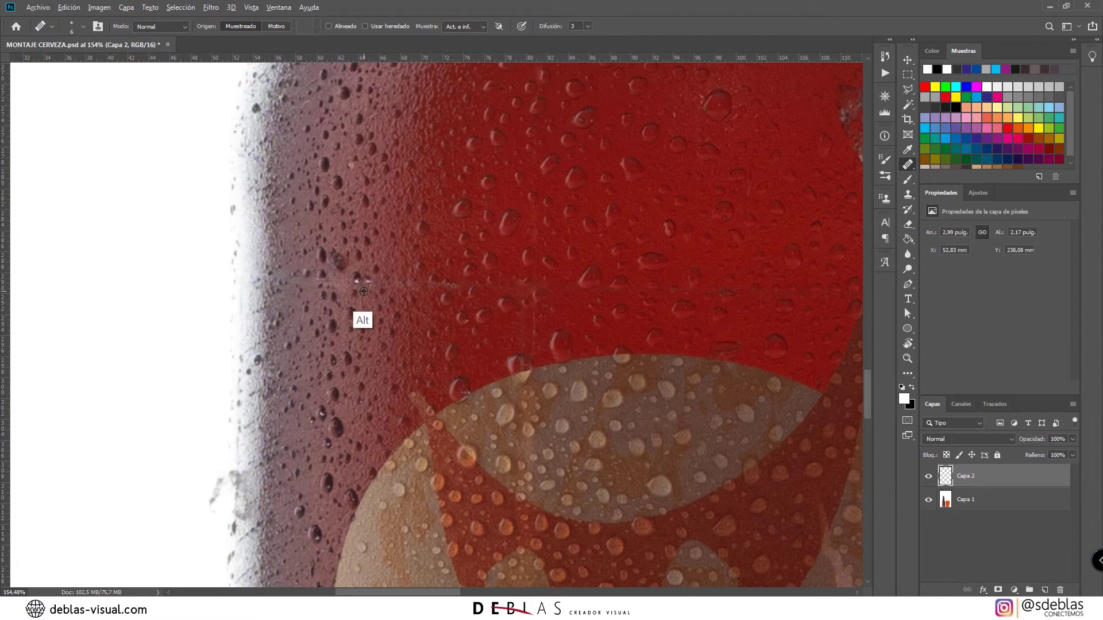
Step: Remove the two small white specks left on the line in the purple reflection
left_click(363, 291, "alt")
left_click(355, 282)
left_click(370, 288, "alt")
left_click(368, 282)
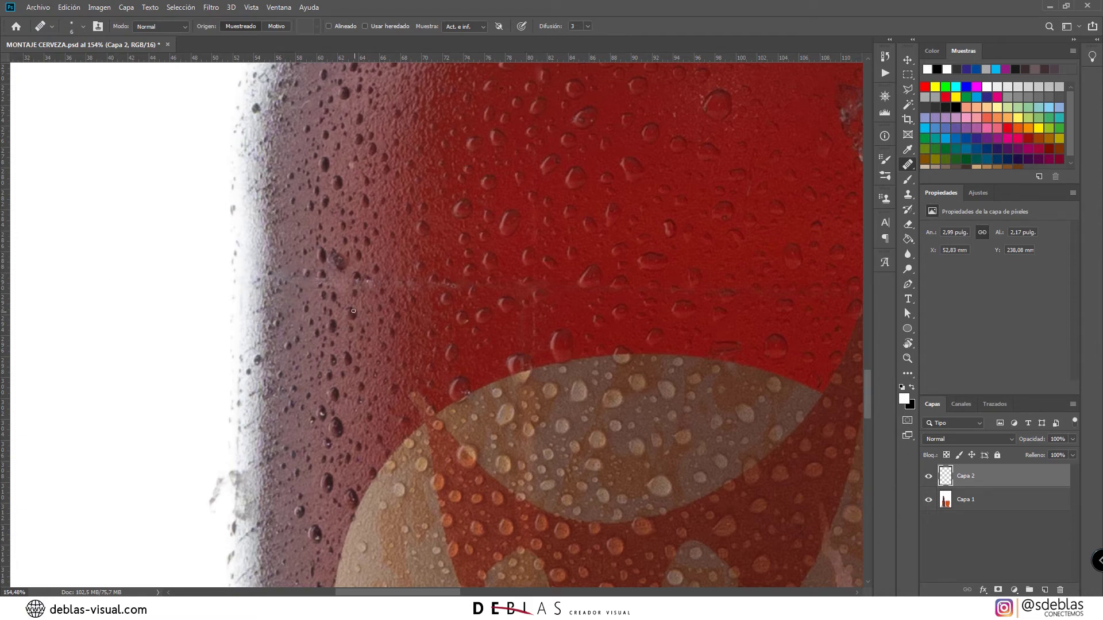
Step: Enlarge the brush to 12 px and blend away the uneven traces of the healed line in the purple reflection
scroll(374, 368, "down", 10)
scroll(377, 368, "up", 10)
right_click(256, 371, "alt")
mouse_move(301, 348)
left_mouse_down()
mouse_move(300, 322)
mouse_move(356, 331)
mouse_move(356, 317)
left_mouse_up()
left_click(376, 327, "alt")
left_click(382, 356, "alt")
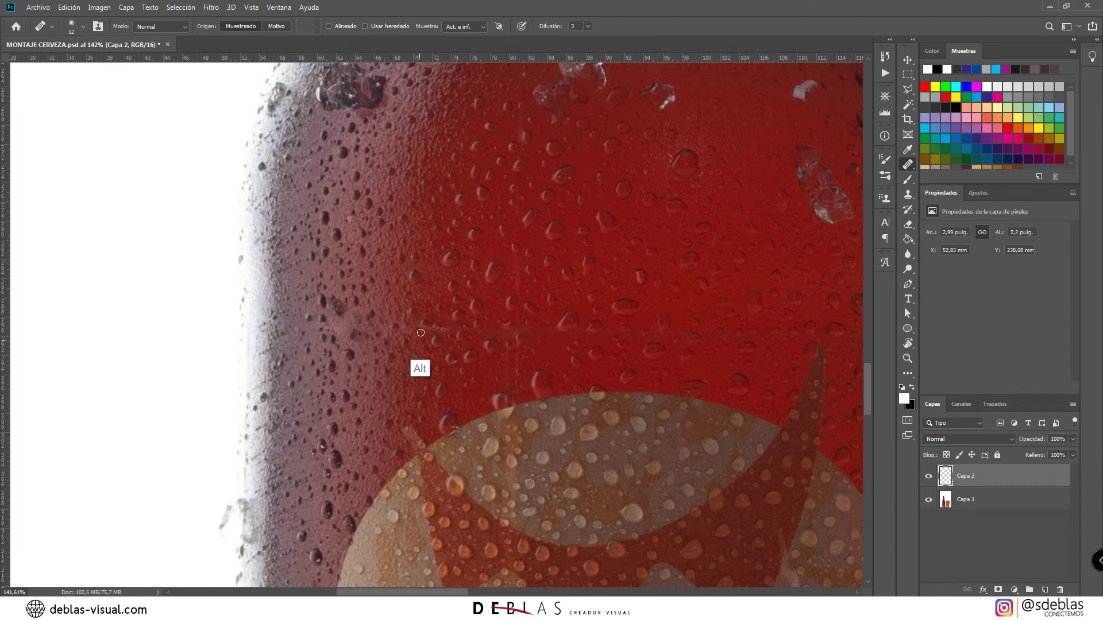
left_click(368, 304, "alt")
left_click(343, 328)
left_click(355, 301, "alt")
left_click_drag(343, 324, 342, 330)
left_click(323, 336)
Step: Heal the thin dark crack at the label's lower edge, just above the ice under the ARTESANA ribbon
scroll(308, 410, "down", 12)
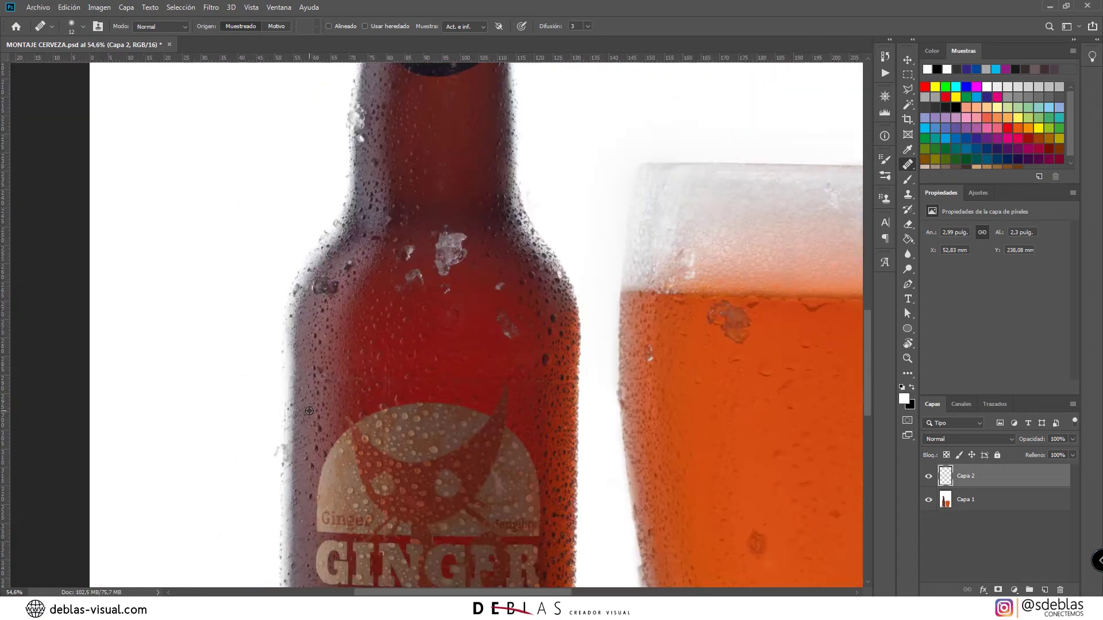
scroll(402, 374, "up", 12)
scroll(457, 278, "up", 2)
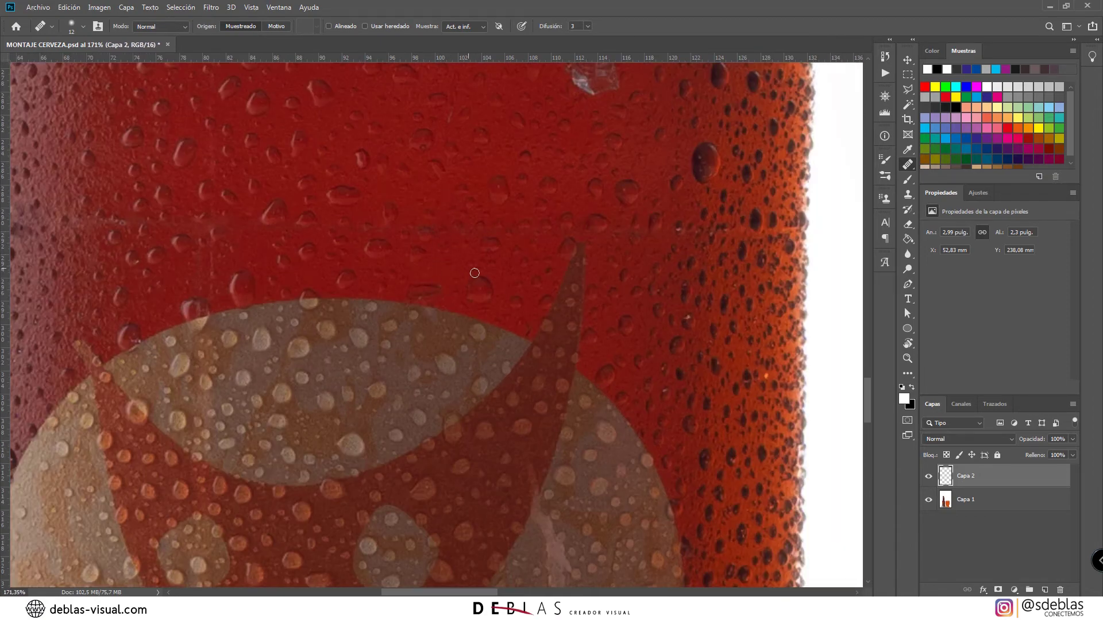
scroll(378, 239, "down", 6)
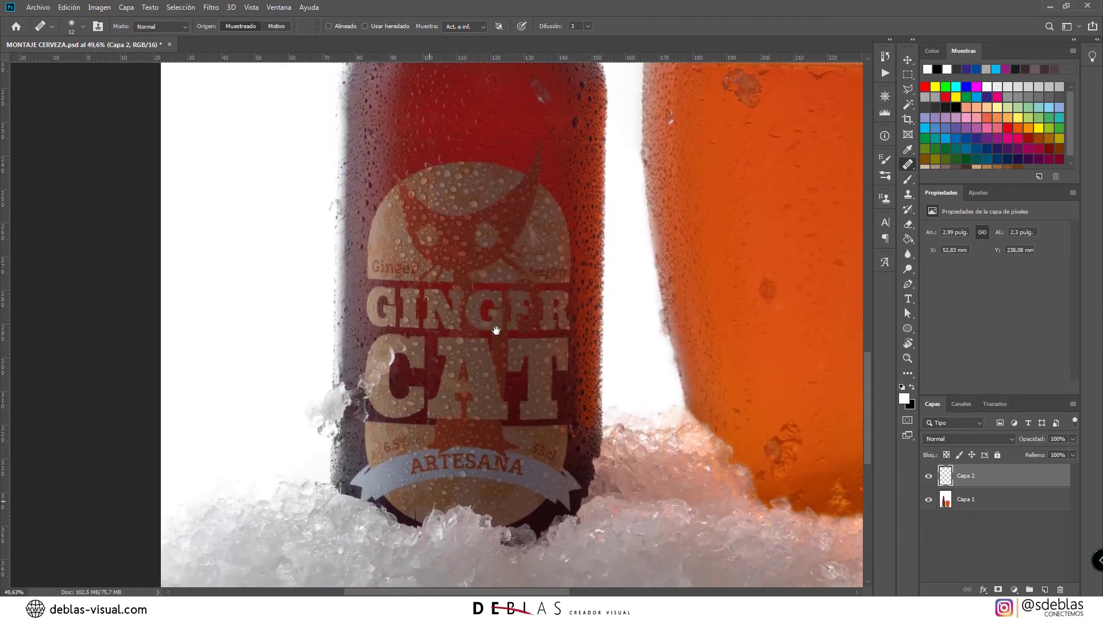
scroll(487, 364, "down", 2)
scroll(469, 422, "up", 8)
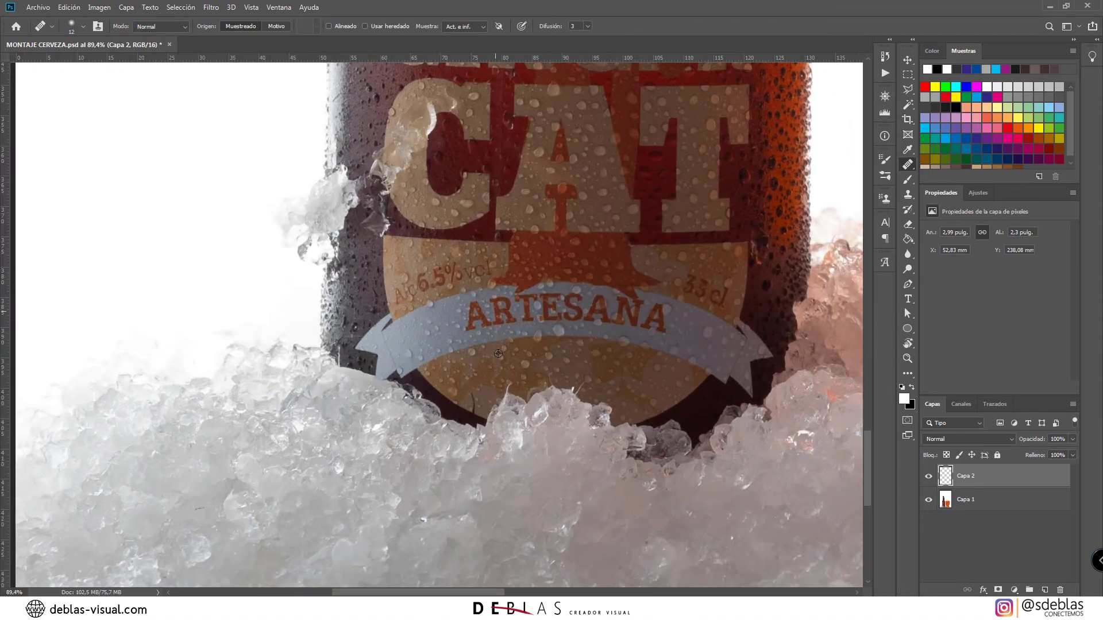
scroll(469, 422, "up", 3)
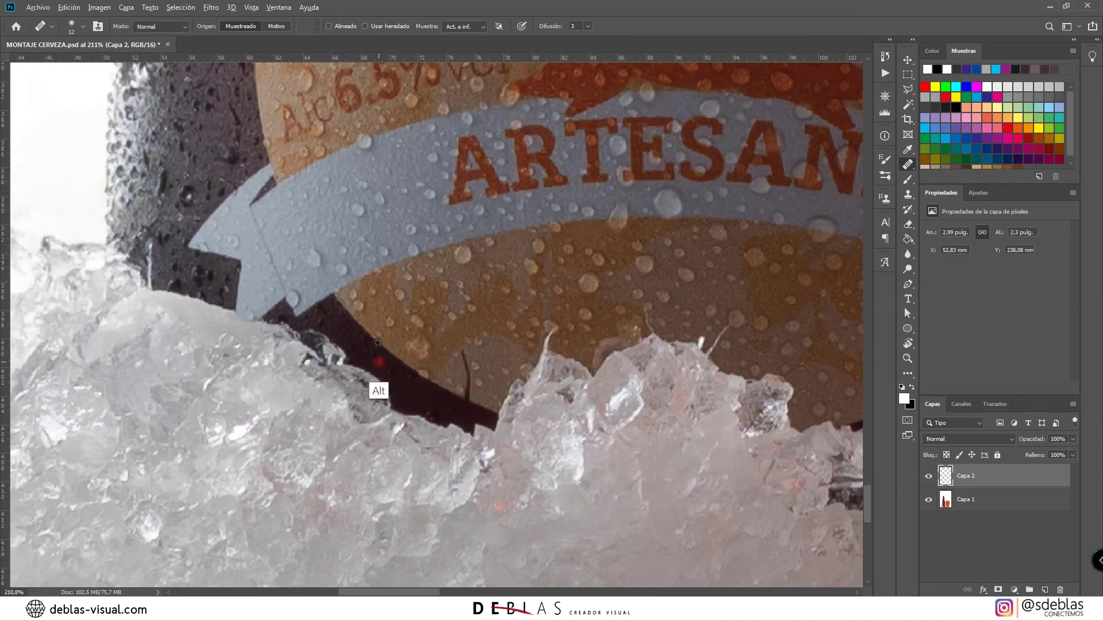
mouse_move(376, 333)
left_mouse_down()
mouse_move(395, 343)
mouse_move(382, 340)
left_mouse_up()
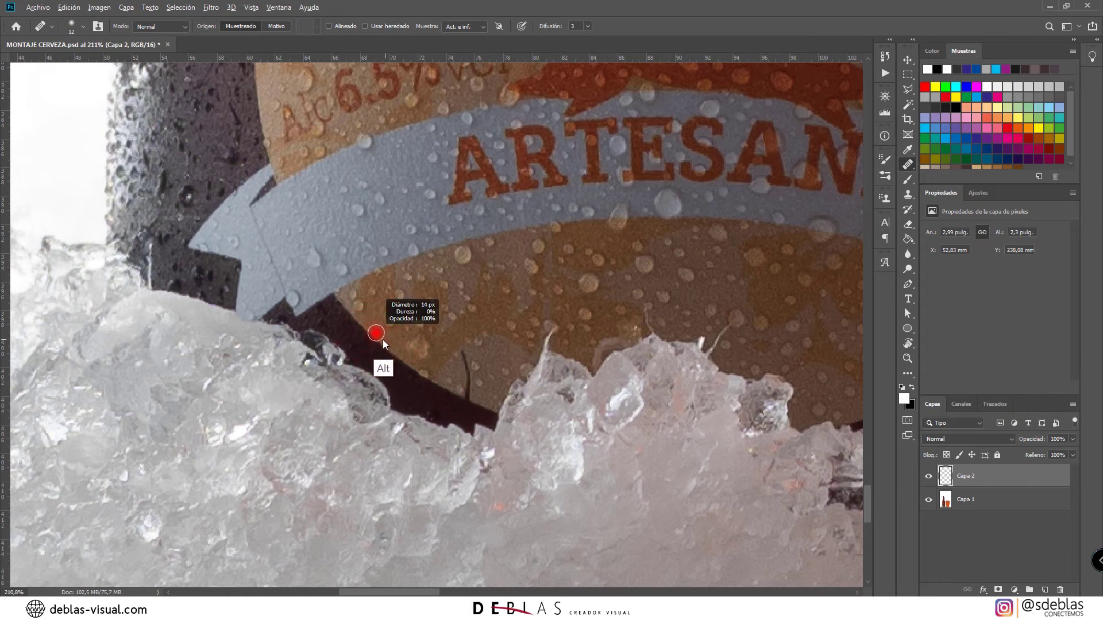
mouse_move(465, 354)
left_mouse_down()
mouse_move(467, 401)
mouse_move(462, 389)
left_mouse_up()
left_click(488, 375, "alt")
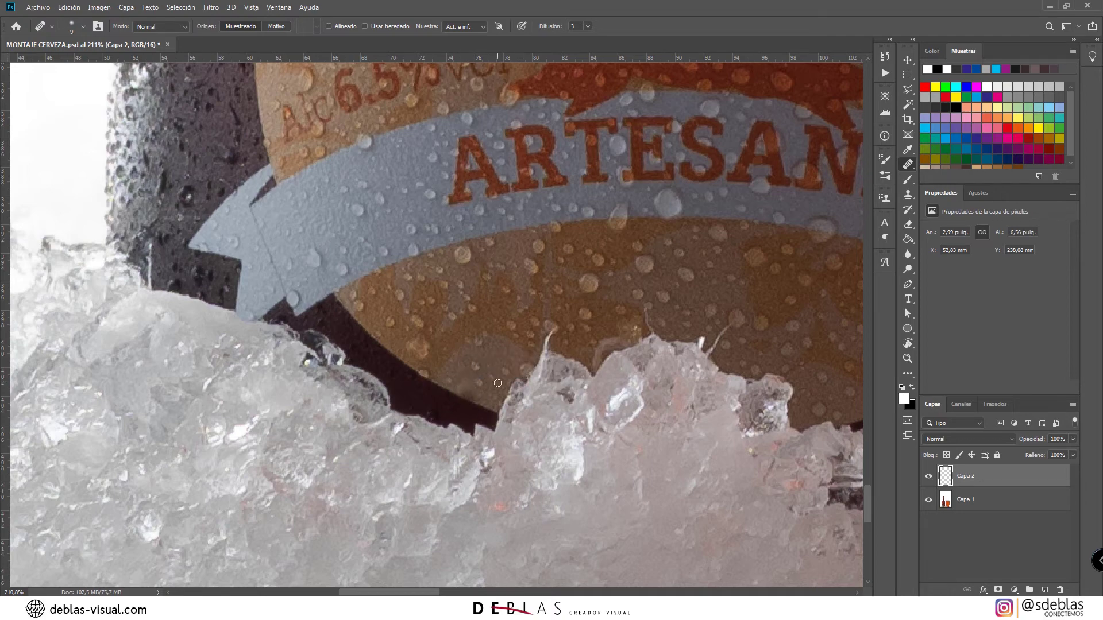
Step: Use the Clone Stamp with a brush of about 5 px to rebuild the label's curved lower border where the crack was
scroll(498, 383, "up", 3)
key("s")
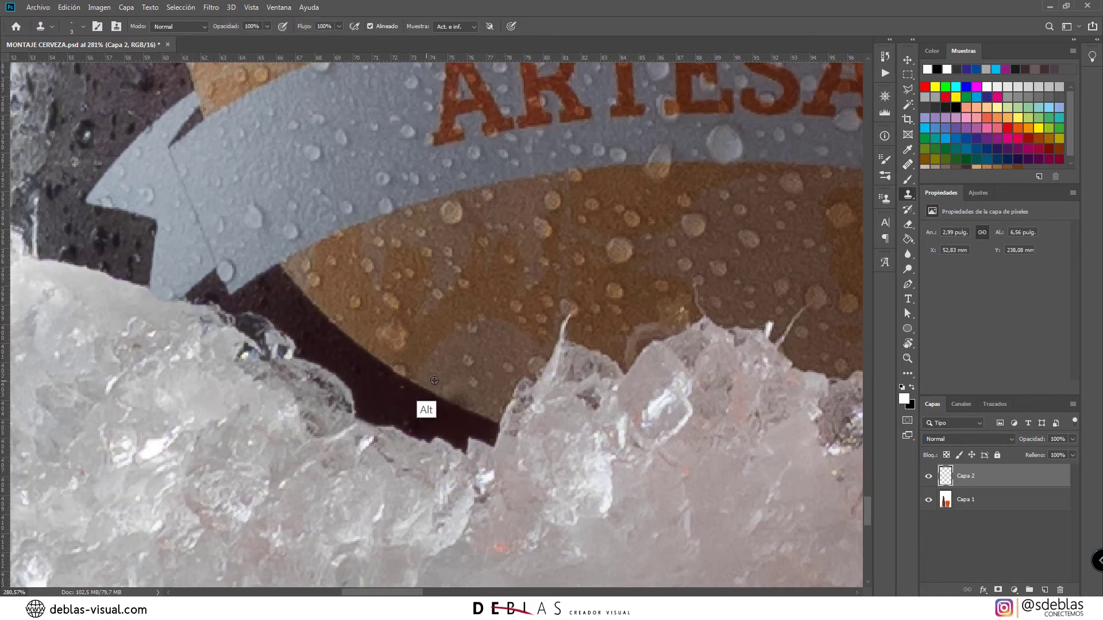
right_click(440, 388, "alt")
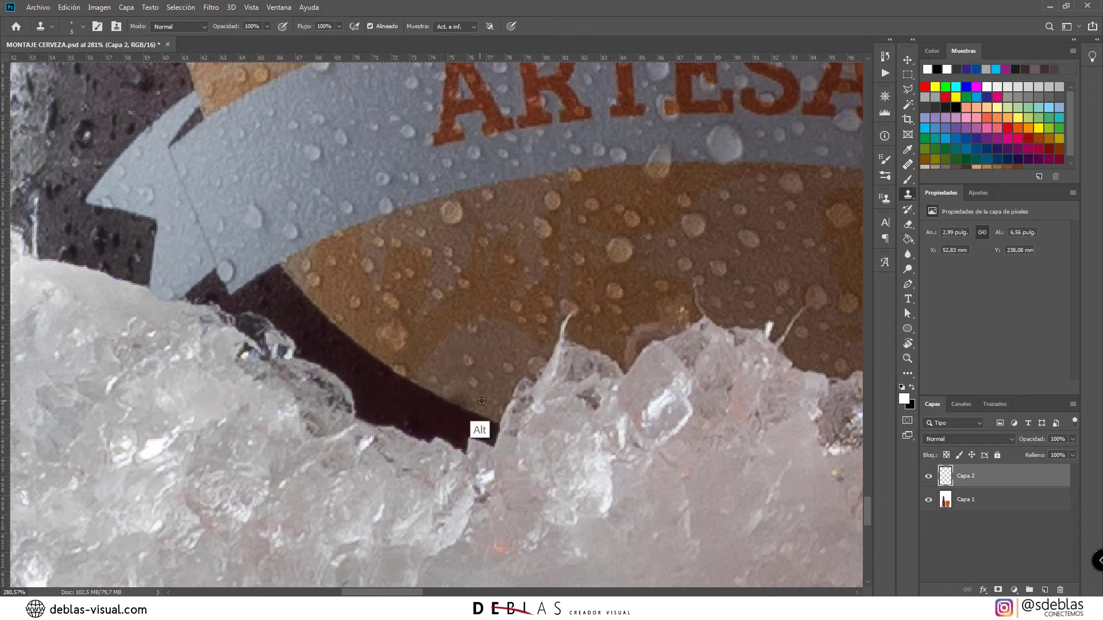
left_click(454, 373, "alt")
left_click_drag(464, 398, 457, 391)
left_click_drag(482, 410, 479, 417)
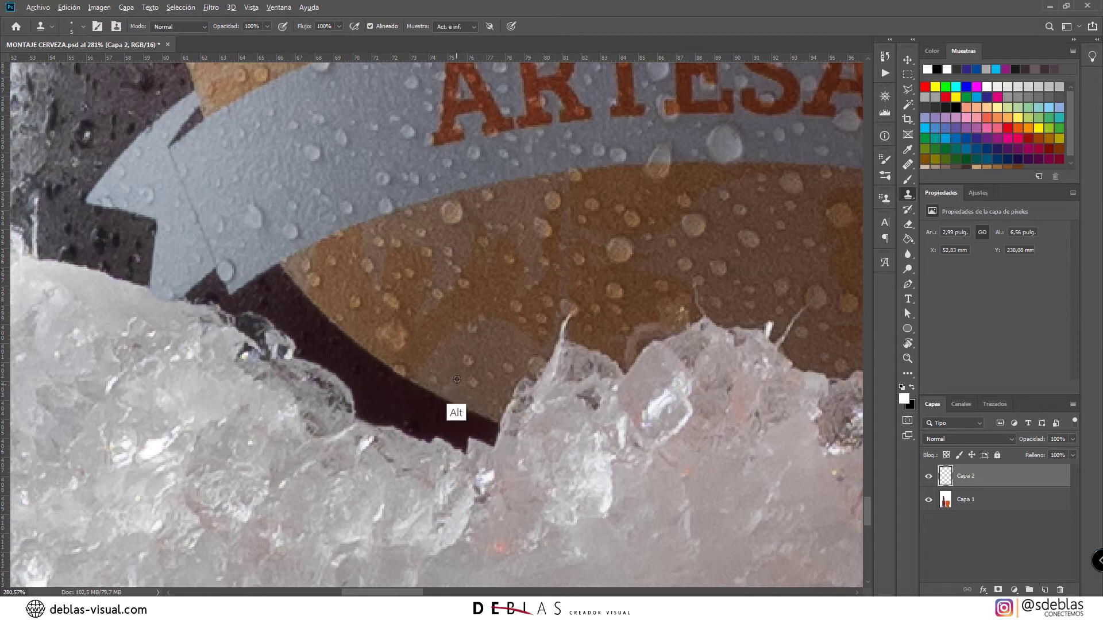
Step: Clone label texture over the thin ice spikes rising from the ice peaks below the ARTESANA ribbon
left_click(475, 439, "alt")
left_click(479, 428, "alt")
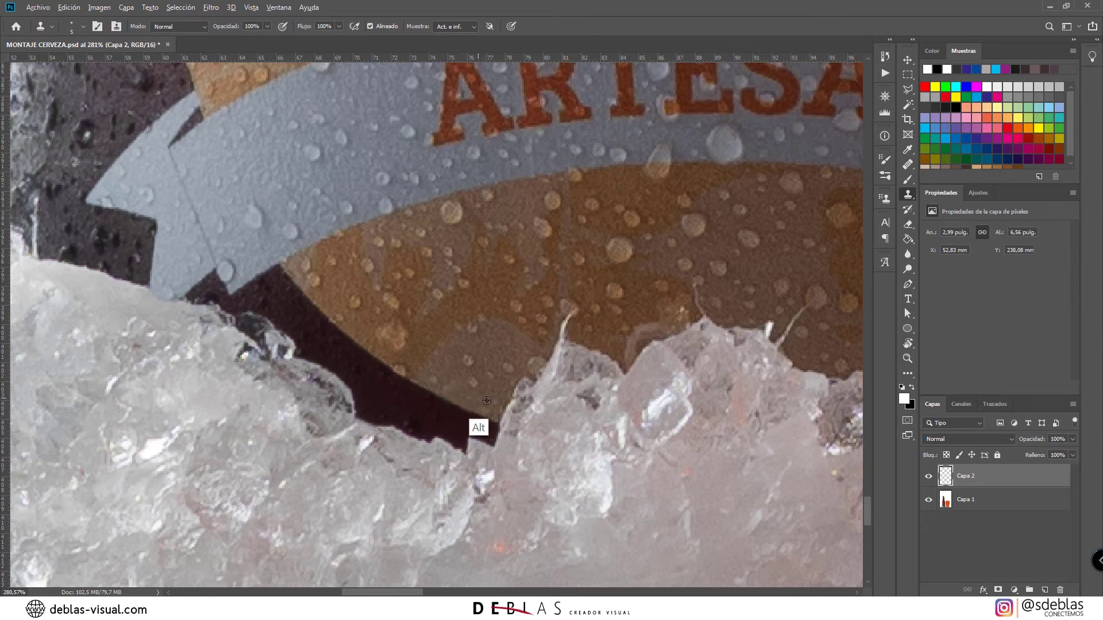
scroll(435, 328, "down", 8)
scroll(516, 477, "up", 5)
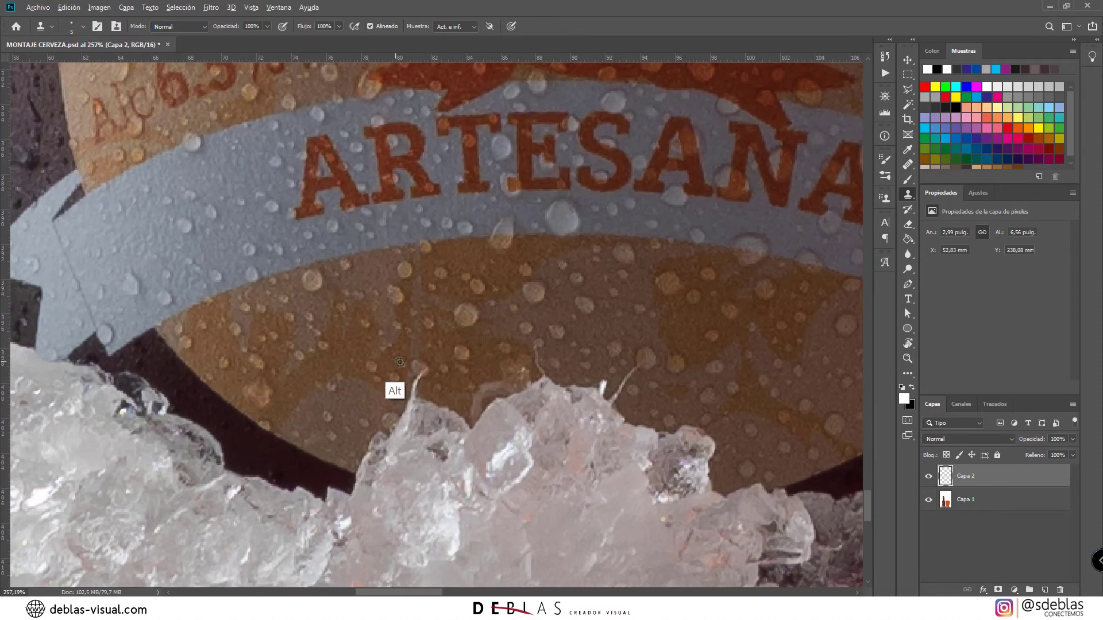
left_click(415, 390)
left_click(422, 415, "alt")
left_click_drag(417, 377, 423, 374)
left_click(419, 365, "alt")
left_click(421, 412, "alt")
left_click(421, 380)
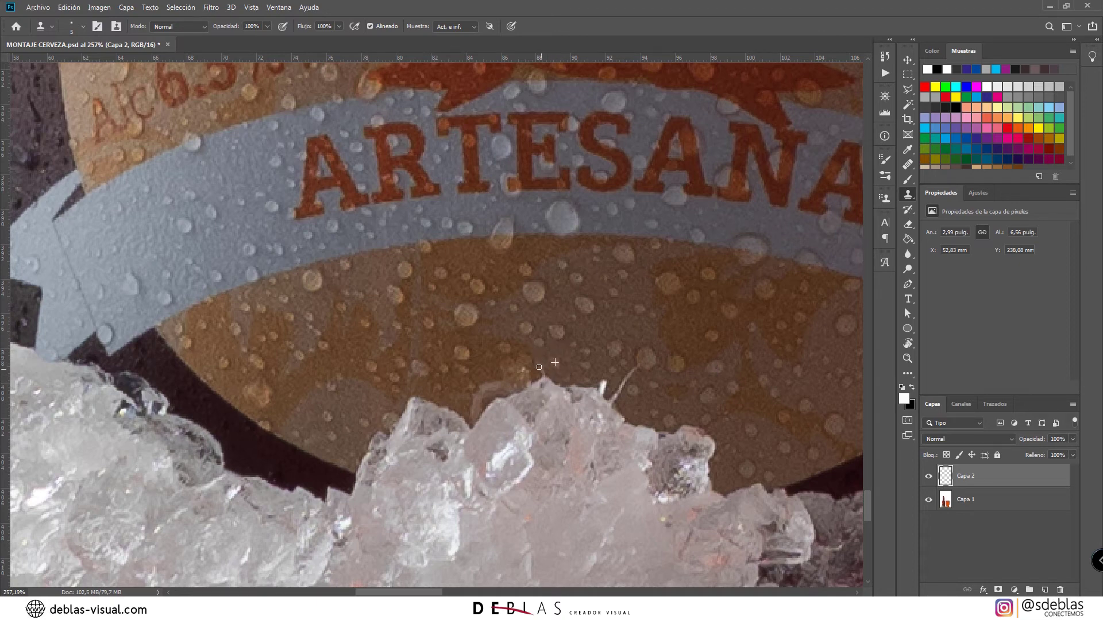
Step: Remove the slanted ice filament beside the highest ice peak on the label, using the Clone Stamp and the Healing Brush
left_click(630, 406, "alt")
left_click_drag(613, 396, 615, 398)
left_click(634, 408, "alt")
key("j")
left_click_drag(625, 368, 617, 367)
left_click(644, 380, "alt")
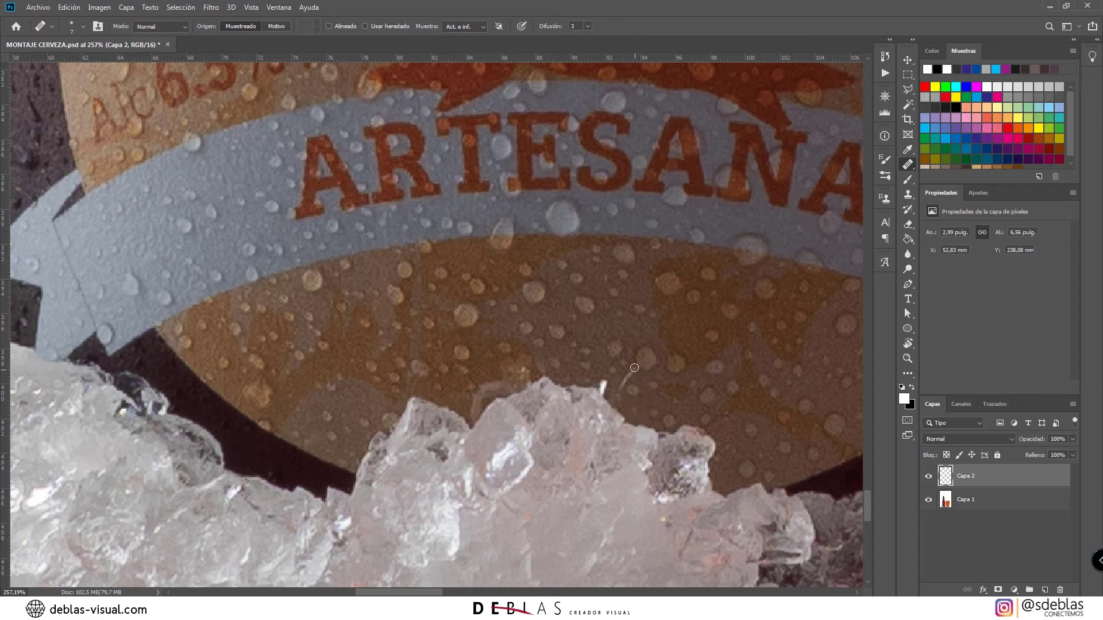
left_click(624, 379)
Step: Heal the thin white streak near the bottle's left edge, just above the ice and beside the ribbon tip
key("space")
left_click_drag(646, 384, 467, 243)
left_click_drag(594, 244, 310, 212)
left_click_drag(580, 304, 480, 268)
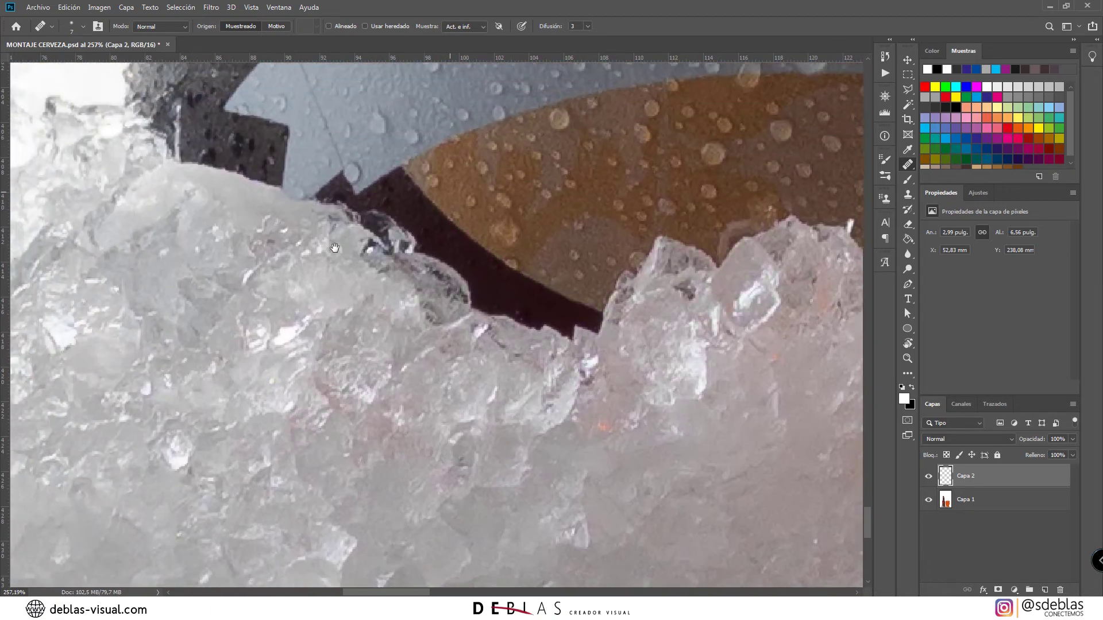
left_click_drag(265, 222, 495, 398)
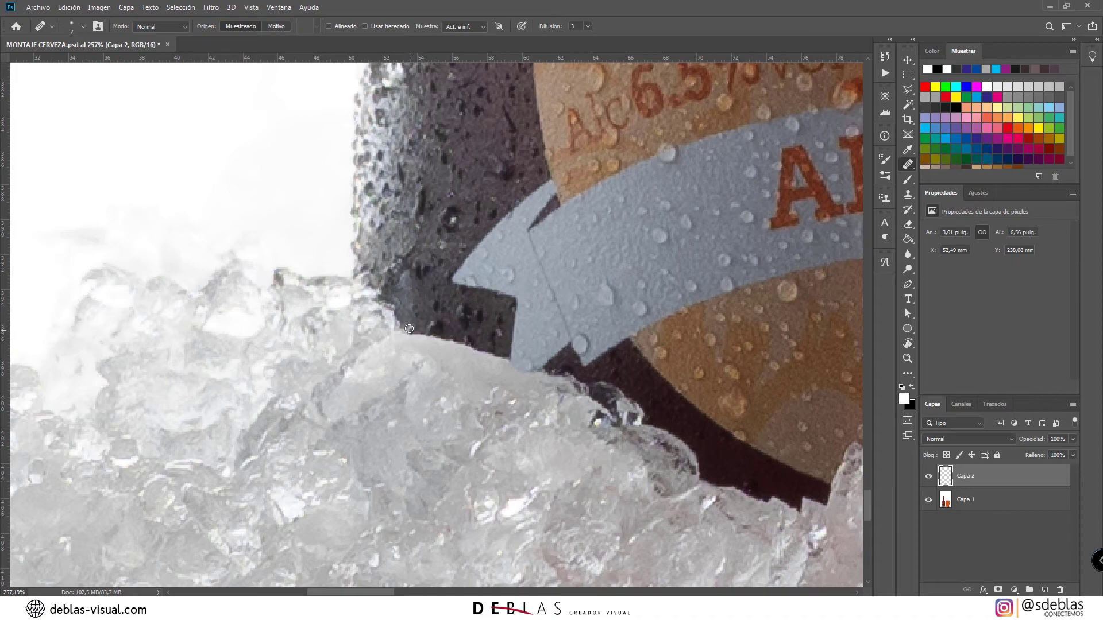
Step: Heal a small blemish on the orange beer glass with a 17 px brush
left_click_drag(450, 239, 381, 515)
left_click_drag(412, 200, 273, 531)
left_click_drag(844, 529, 402, 230)
left_click_drag(827, 540, 701, 266)
left_click_drag(827, 494, 230, 172)
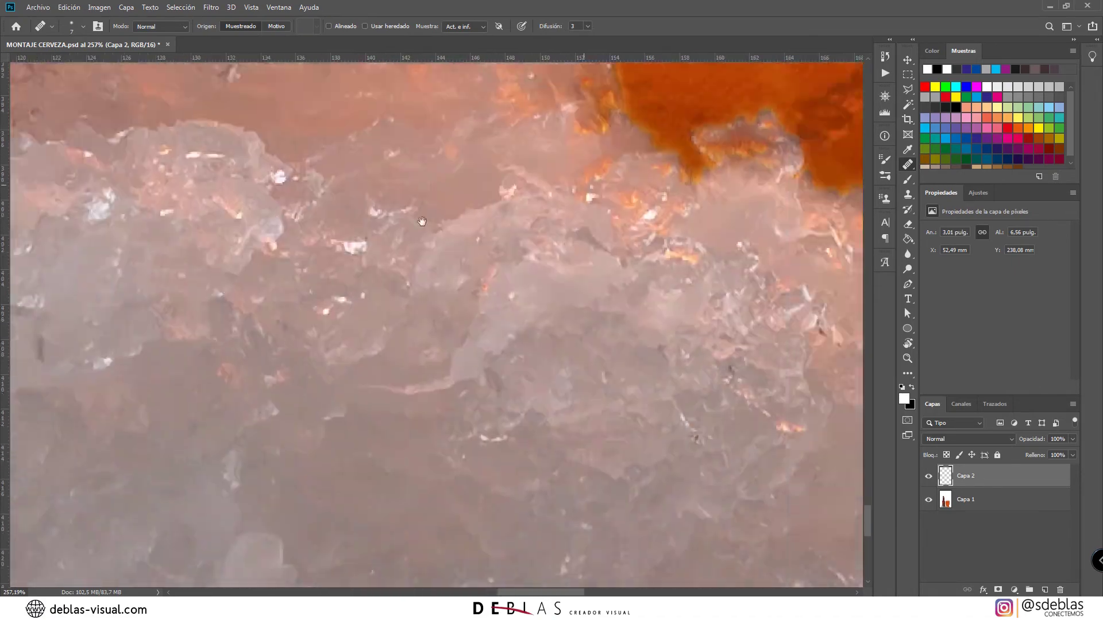
left_click_drag(827, 190, 276, 322)
left_click_drag(660, 337, 609, 418)
left_click(556, 272, "alt")
left_click_drag(549, 288, 527, 266)
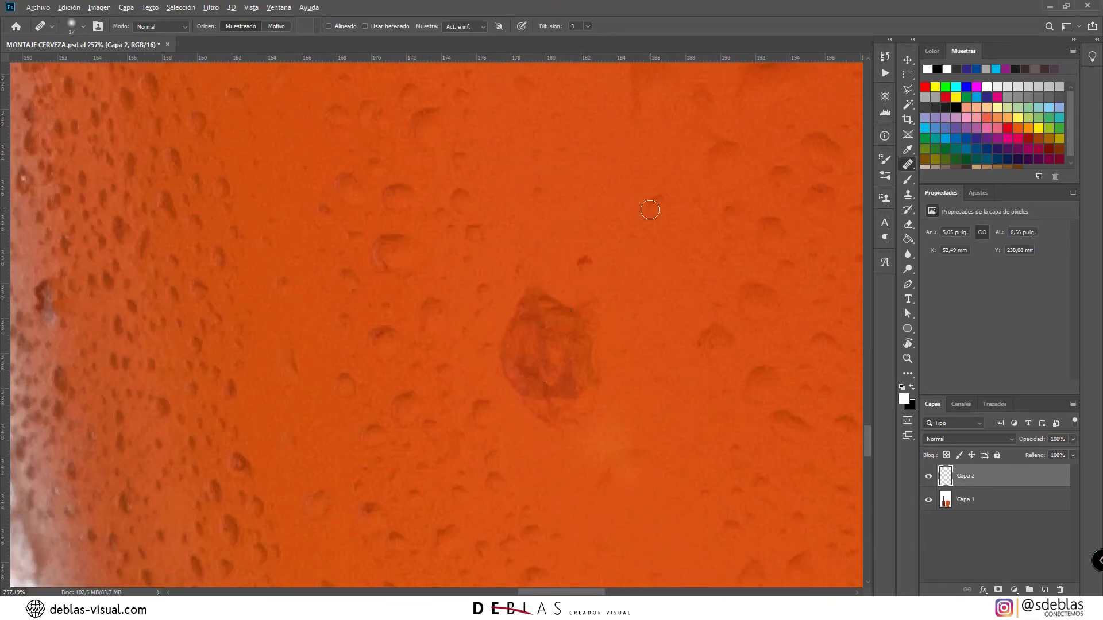
Step: Heal the small white ice fleck on the red bottle shoulder, just above the elongated transparent ice pieces
scroll(647, 194, "down", 6)
left_click_drag(644, 183, 393, 592)
left_click_drag(227, 337, 759, 232)
left_click_drag(540, 571, 570, 395)
left_click_drag(557, 349, 644, 561)
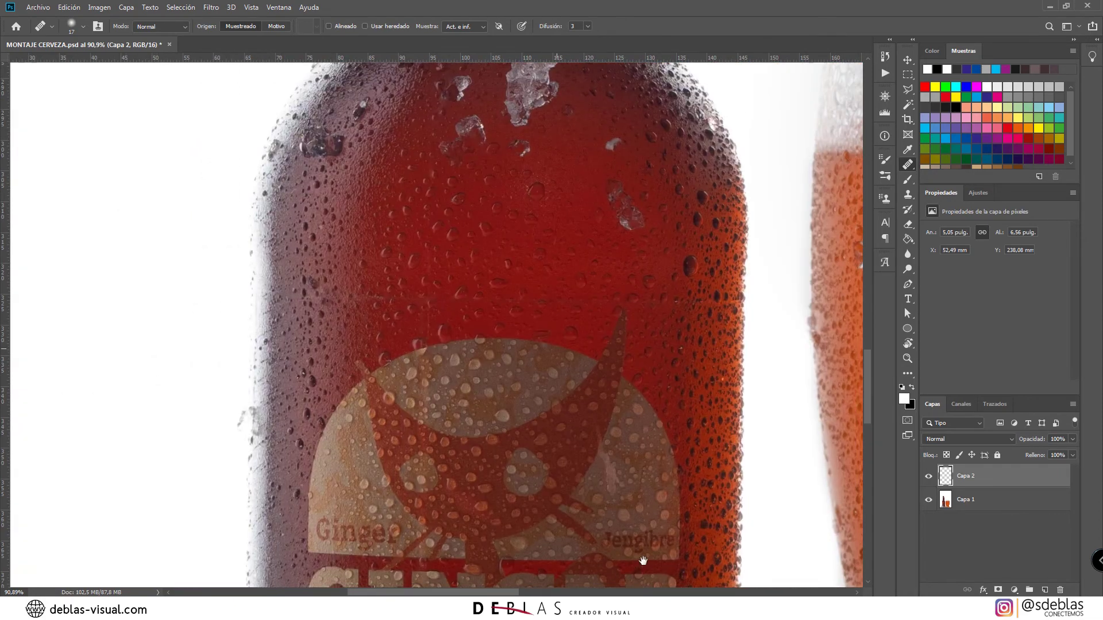
left_click_drag(622, 224, 593, 381)
scroll(597, 385, "up", 4)
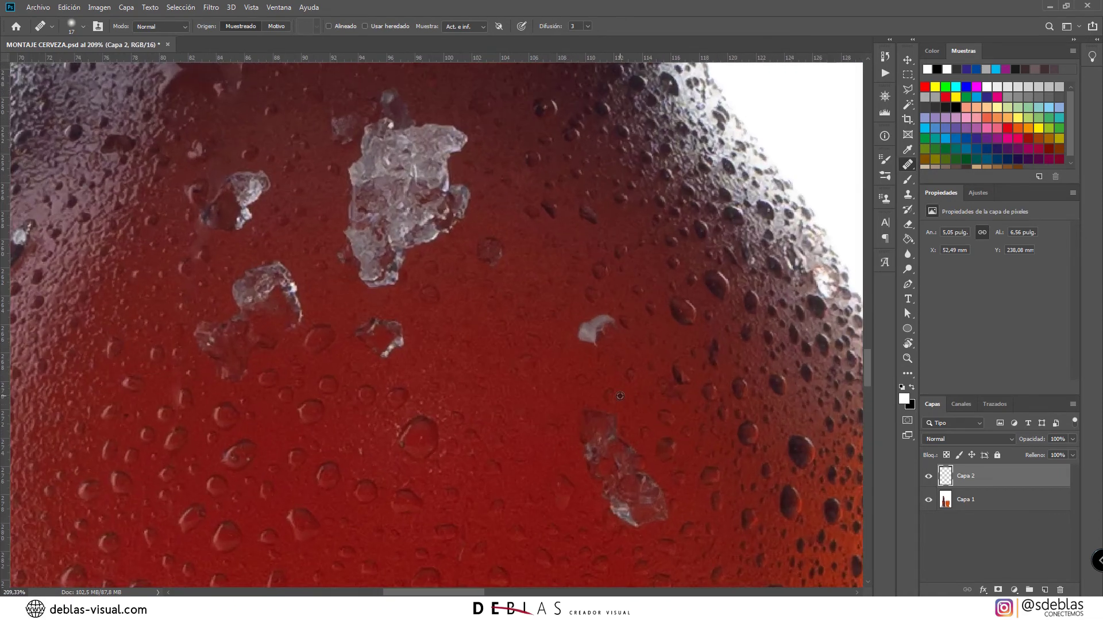
left_click(545, 346, "alt")
left_click(600, 366, "alt")
mouse_move(602, 352)
left_mouse_down()
mouse_move(597, 327)
mouse_move(584, 342)
mouse_move(605, 324)
mouse_move(606, 342)
mouse_move(607, 328)
mouse_move(589, 328)
mouse_move(629, 362)
left_mouse_up()
left_click(569, 359, "alt")
left_click(620, 379, "alt")
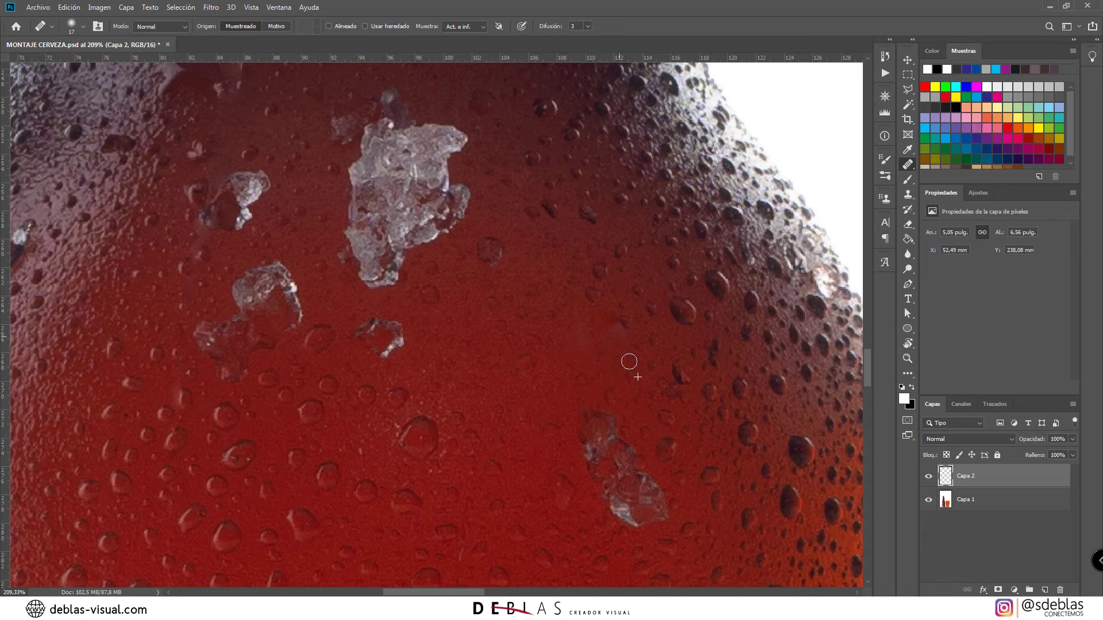
Step: Heal the upper tip of the white ice streak on the left side of the bottle cap
left_click_drag(441, 296, 609, 364)
left_click_drag(329, 366, 604, 350)
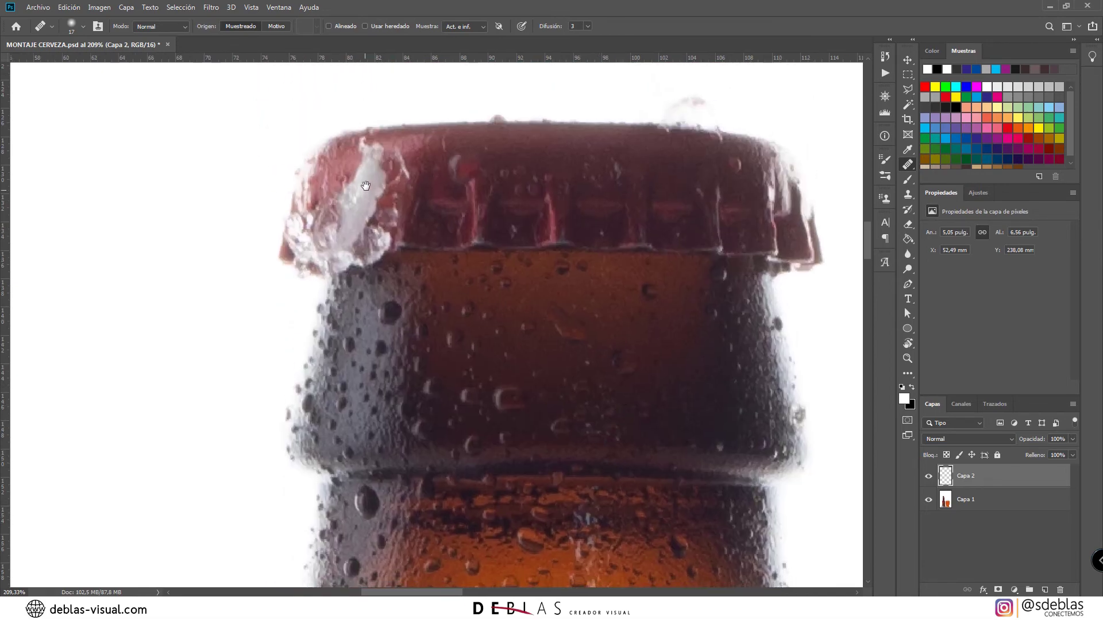
left_click_drag(376, 227, 447, 251)
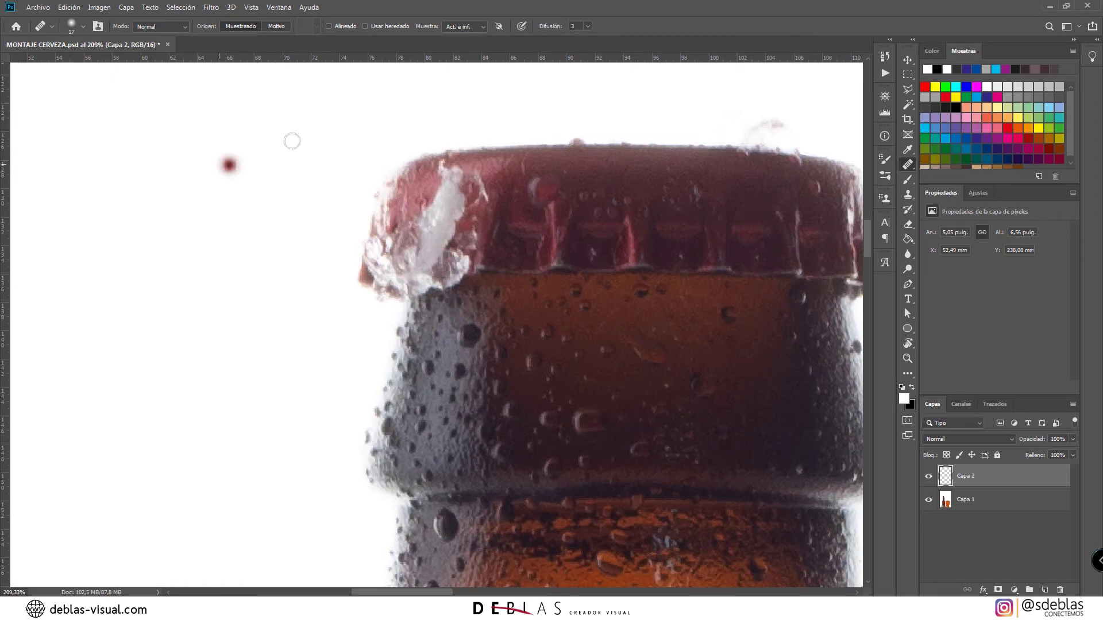
scroll(501, 239, "up", 3)
left_click_drag(461, 220, 454, 221)
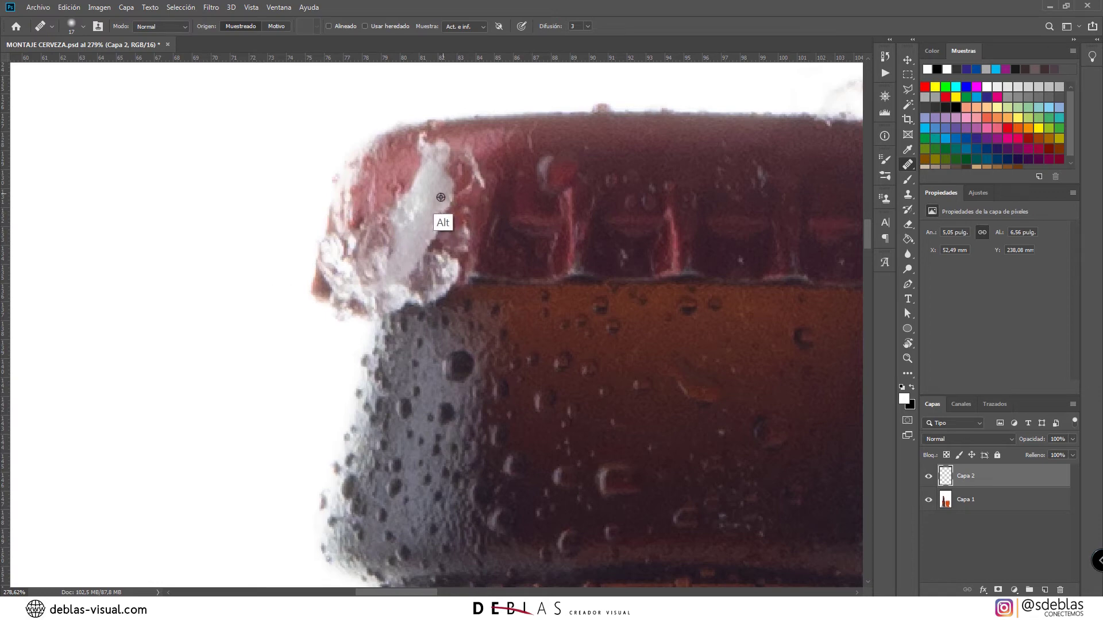
left_click(454, 144, "alt")
mouse_move(464, 154)
left_mouse_down()
mouse_move(473, 165)
mouse_move(432, 149)
left_mouse_up()
left_click(400, 162, "alt")
left_click(405, 152, "alt")
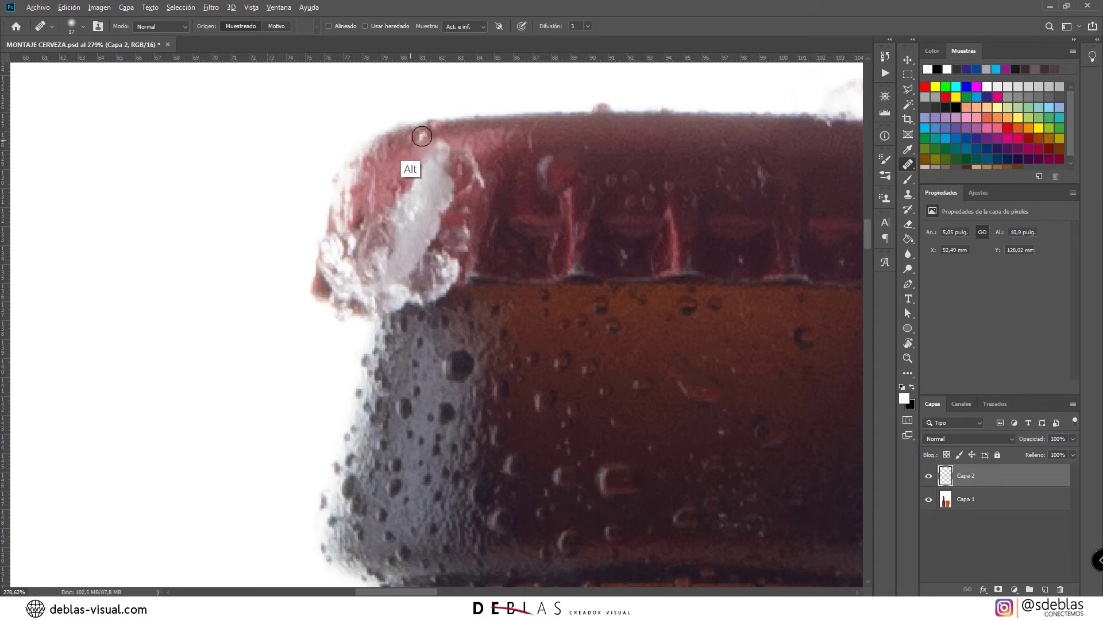
Step: Blend the upper end of the cap's white ice streak into the surrounding red, undoing the unsatisfactory stroke
left_click(399, 155, "alt")
left_click_drag(398, 181, 400, 179)
left_click(402, 170, "alt")
left_click_drag(445, 150, 427, 160)
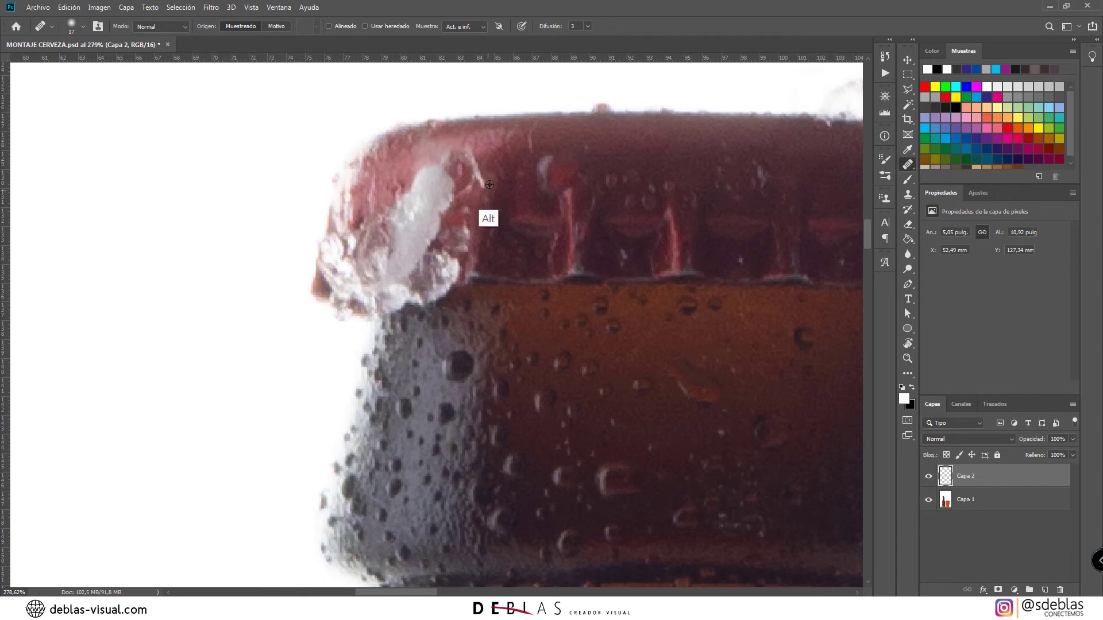
left_click(458, 210, "alt")
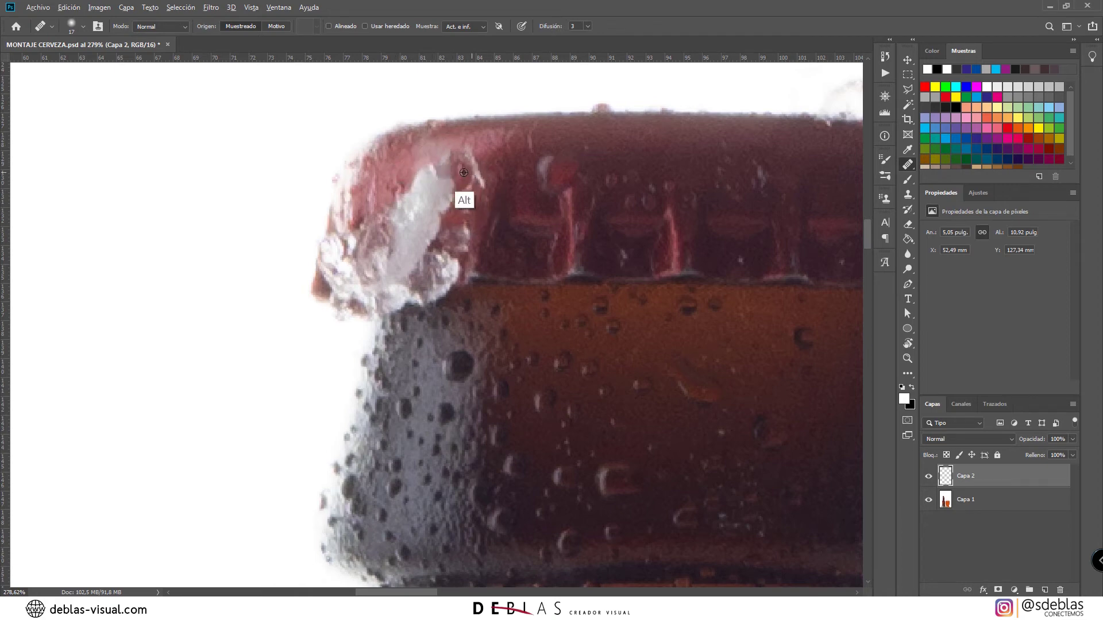
key("ctrl+z")
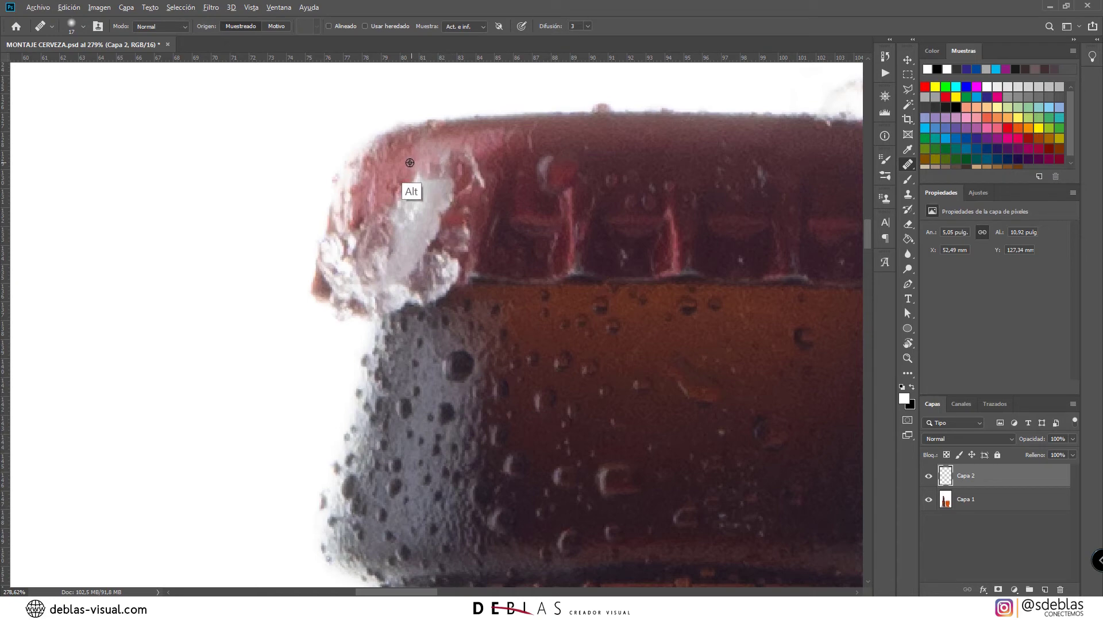
left_click(409, 162, "alt")
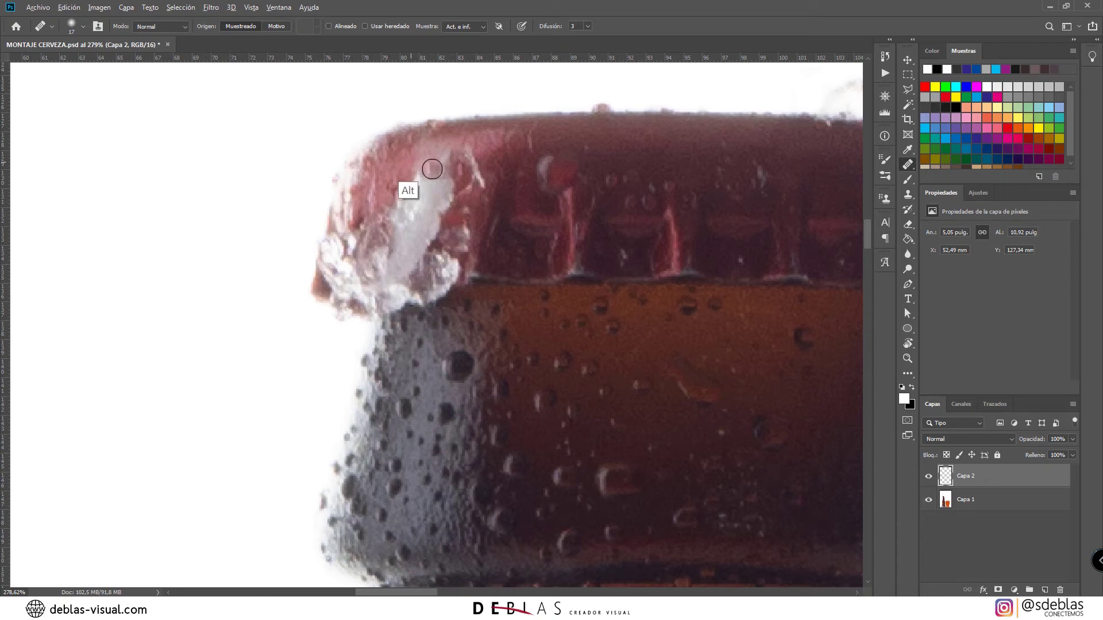
mouse_move(430, 174)
left_mouse_down()
mouse_move(469, 180)
mouse_move(421, 177)
mouse_move(456, 184)
mouse_move(462, 173)
mouse_move(406, 173)
mouse_move(390, 158)
mouse_move(428, 171)
left_mouse_up()
left_click(404, 177, "alt")
left_click_drag(413, 209, 417, 174)
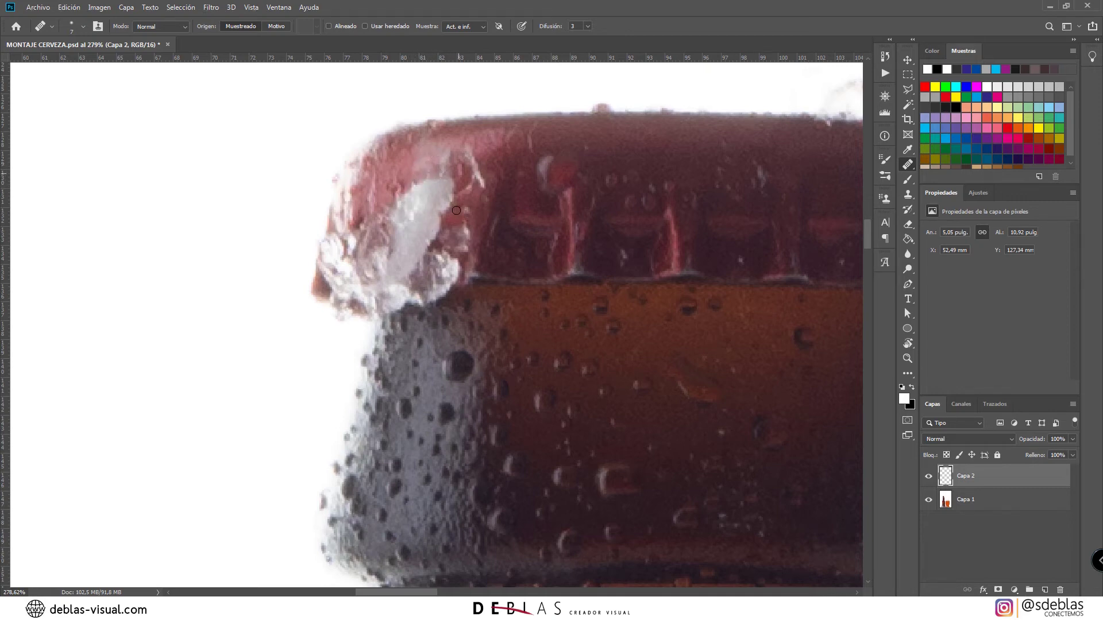
Step: With a 7 px healing brush, narrow the white ice streak on the cap from its right edge and soften its middle
left_click(476, 235, "alt")
mouse_move(454, 197)
left_mouse_down()
mouse_move(467, 181)
mouse_move(443, 197)
mouse_move(443, 185)
mouse_move(463, 238)
mouse_move(445, 214)
left_mouse_up()
left_click(458, 217, "alt")
left_click(455, 183, "alt")
left_click(448, 225, "alt")
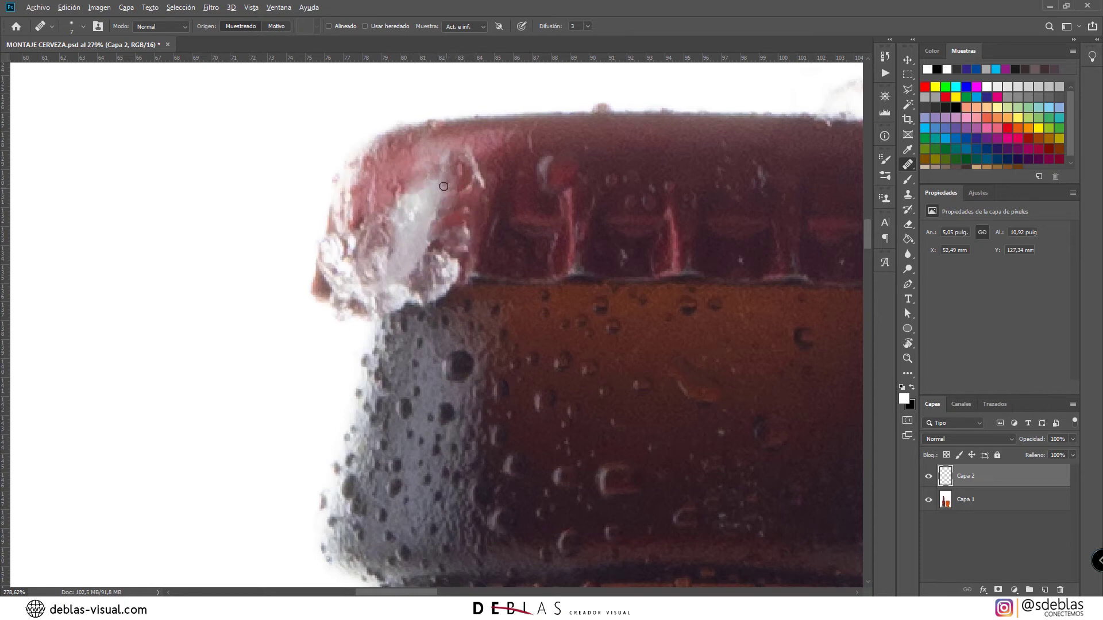
left_click(450, 219, "alt")
left_click_drag(443, 185, 417, 192)
key("alt")
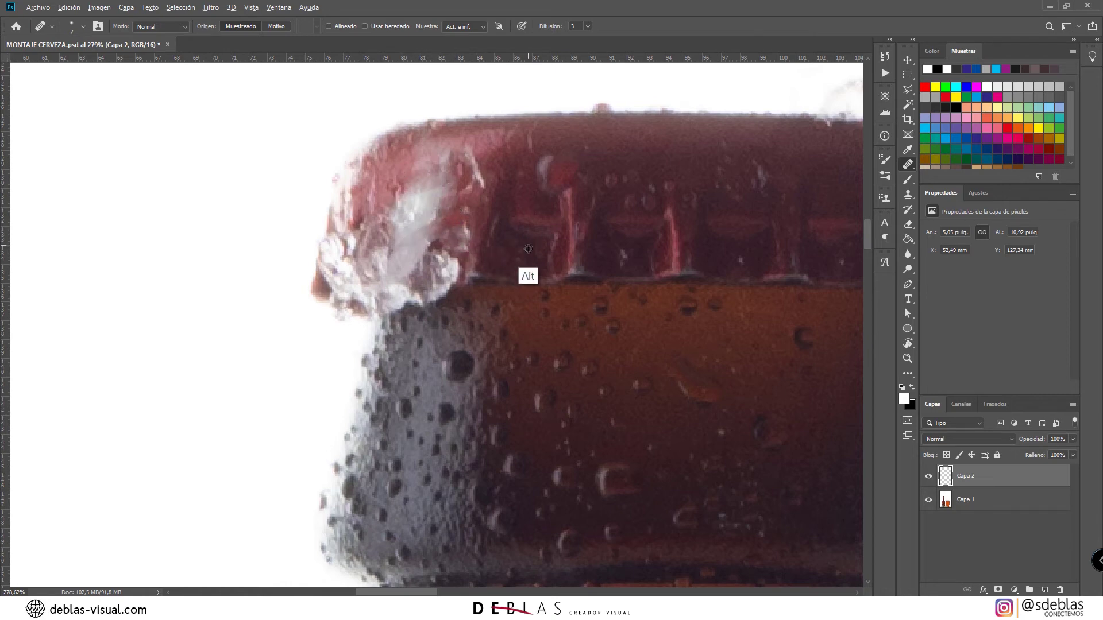
left_click(528, 249, "alt")
left_click_drag(408, 239, 409, 246)
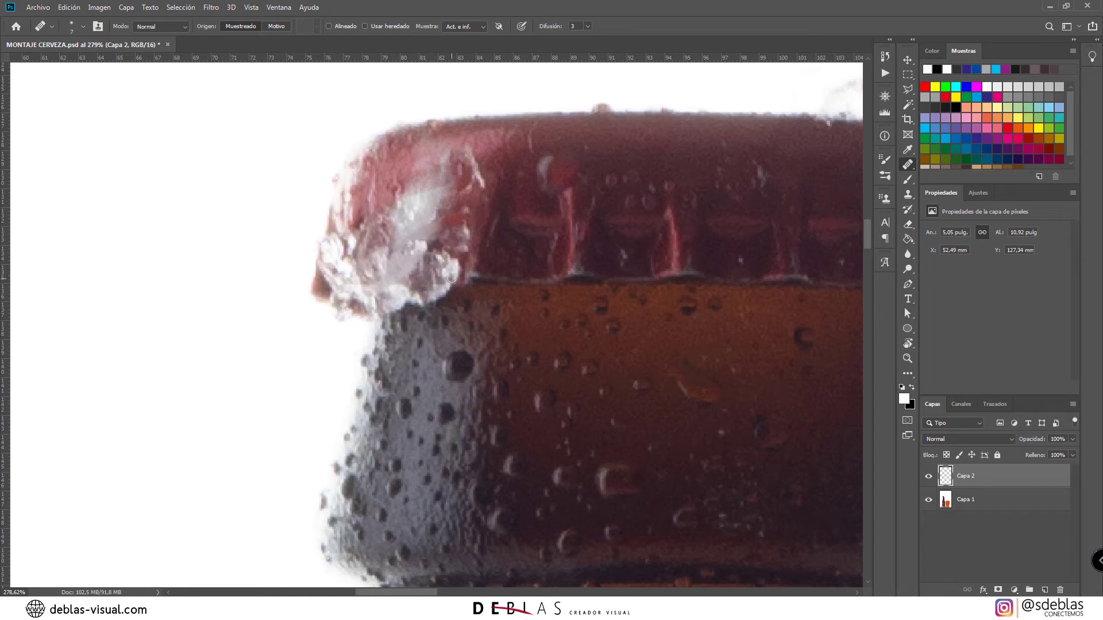
Step: Use the Clone Stamp with a 13 px soft brush to cover the streak's lower part with dark red cap texture
key("s")
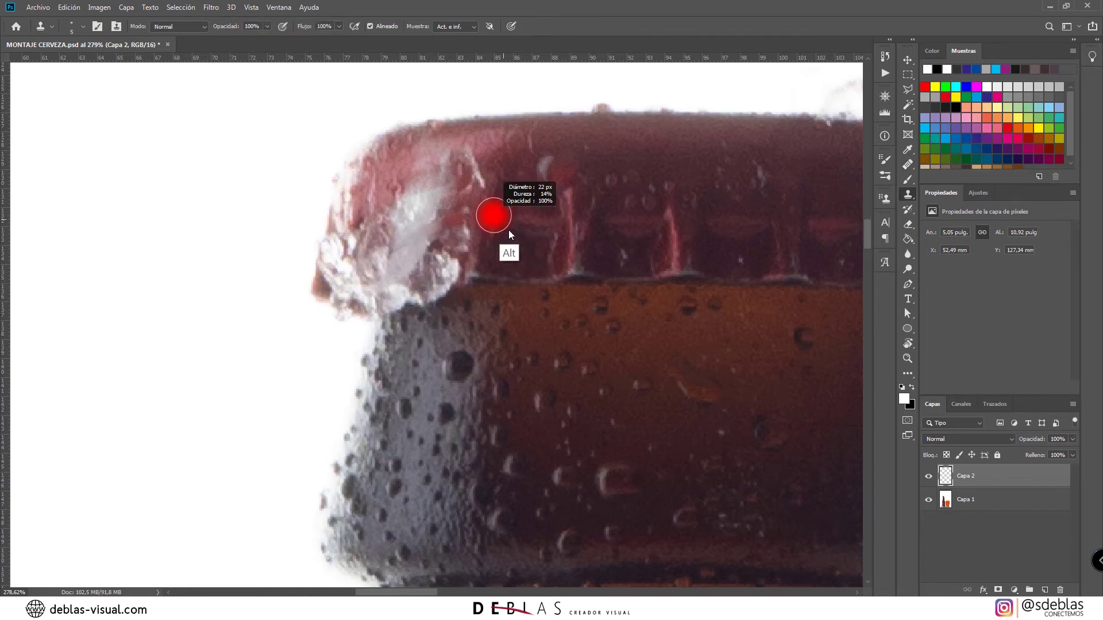
right_click(501, 230, "alt")
left_click(530, 250, "alt")
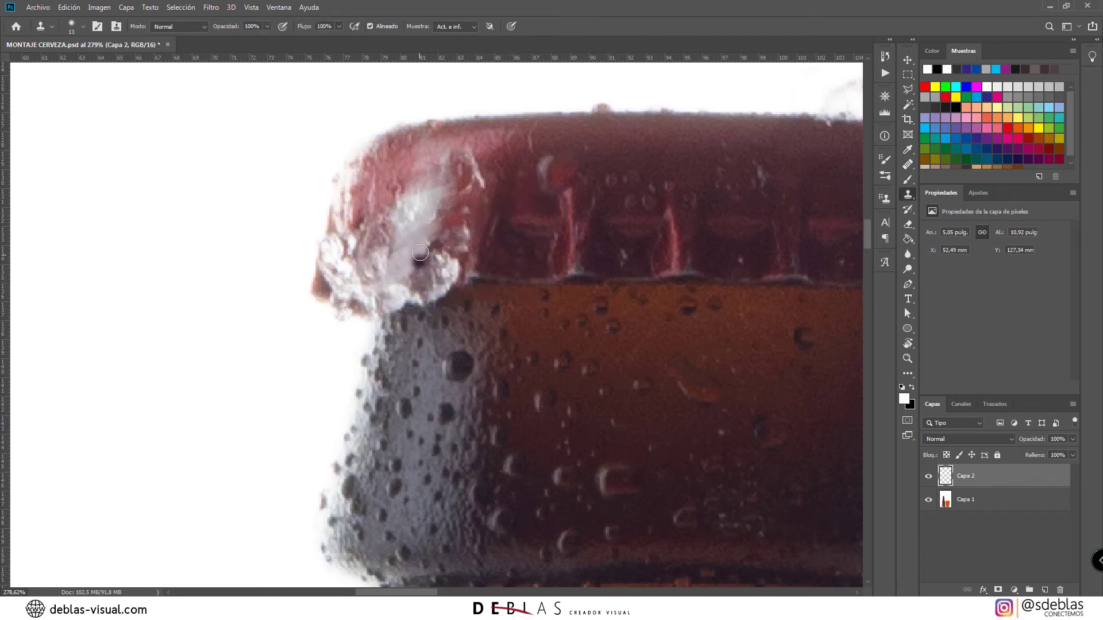
left_click_drag(429, 244, 419, 248)
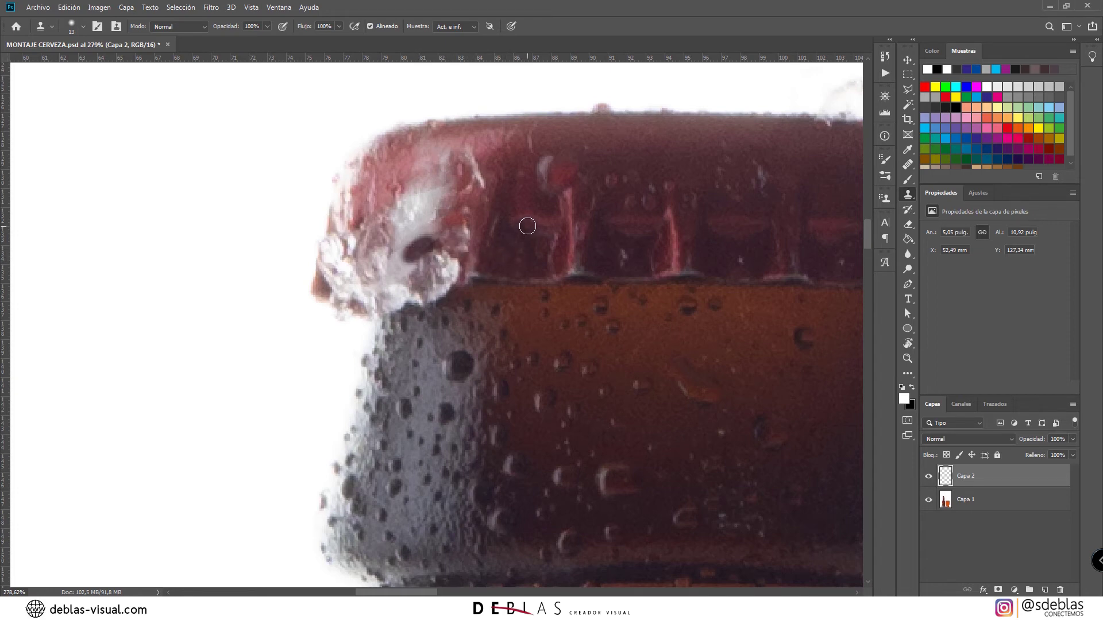
Step: Clone more of the cap's dark ridge texture over the middle and lower ice, undoing one stroke
left_click(530, 226, "alt")
mouse_move(419, 224)
left_mouse_down()
mouse_move(441, 257)
mouse_move(435, 266)
mouse_move(418, 224)
left_mouse_up()
key("ctrl+z")
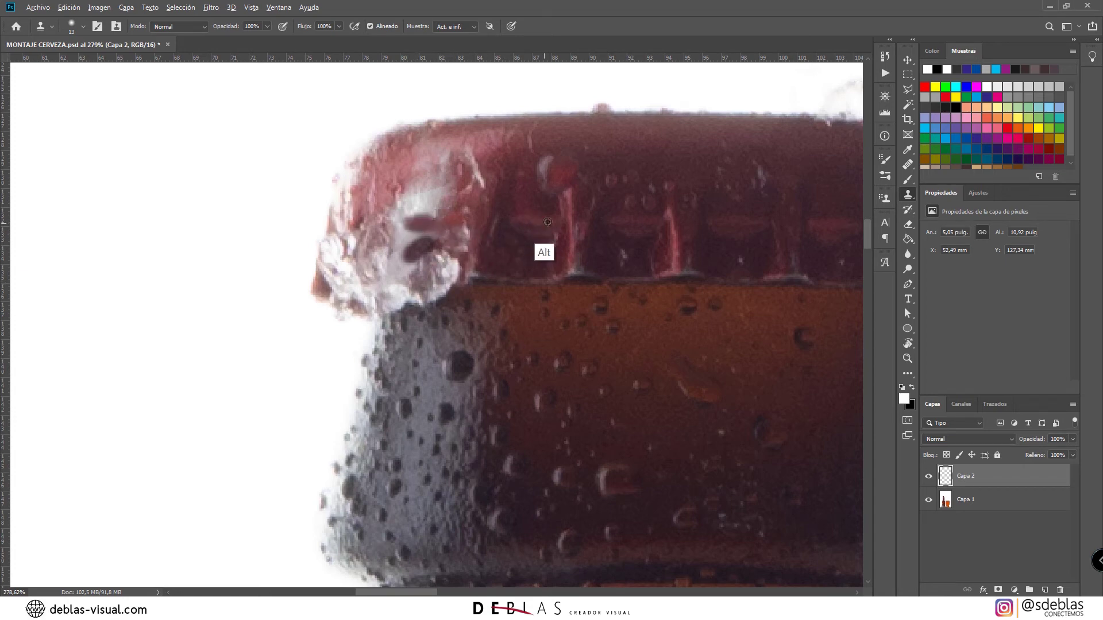
left_click(545, 251, "alt")
left_click(537, 287, "alt")
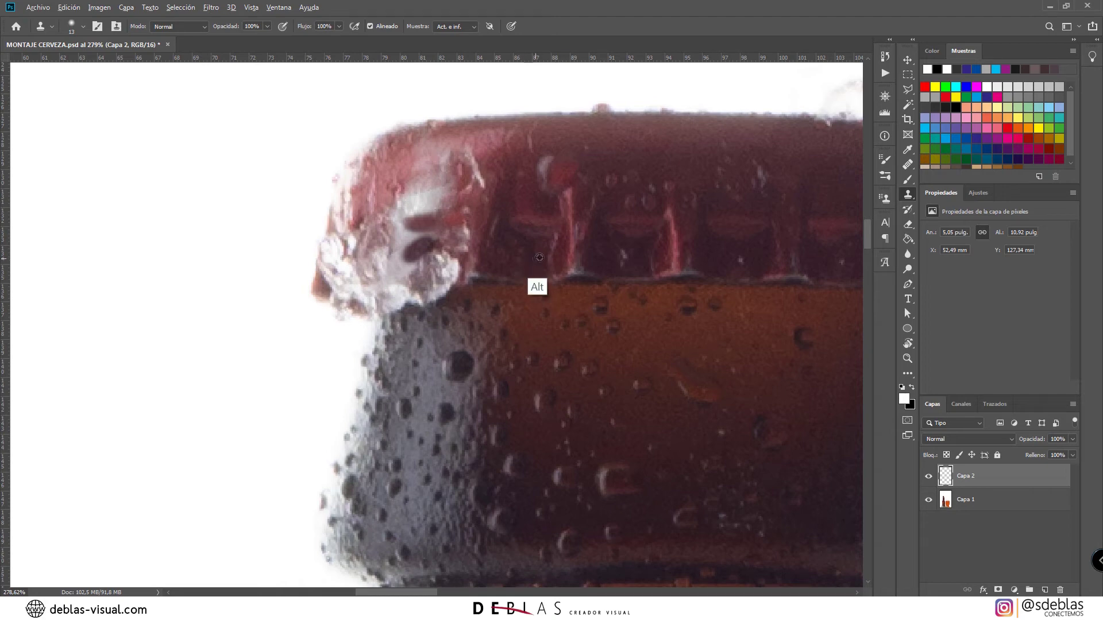
mouse_move(405, 260)
left_mouse_down()
mouse_move(459, 241)
mouse_move(385, 273)
mouse_move(436, 247)
mouse_move(413, 248)
left_mouse_up()
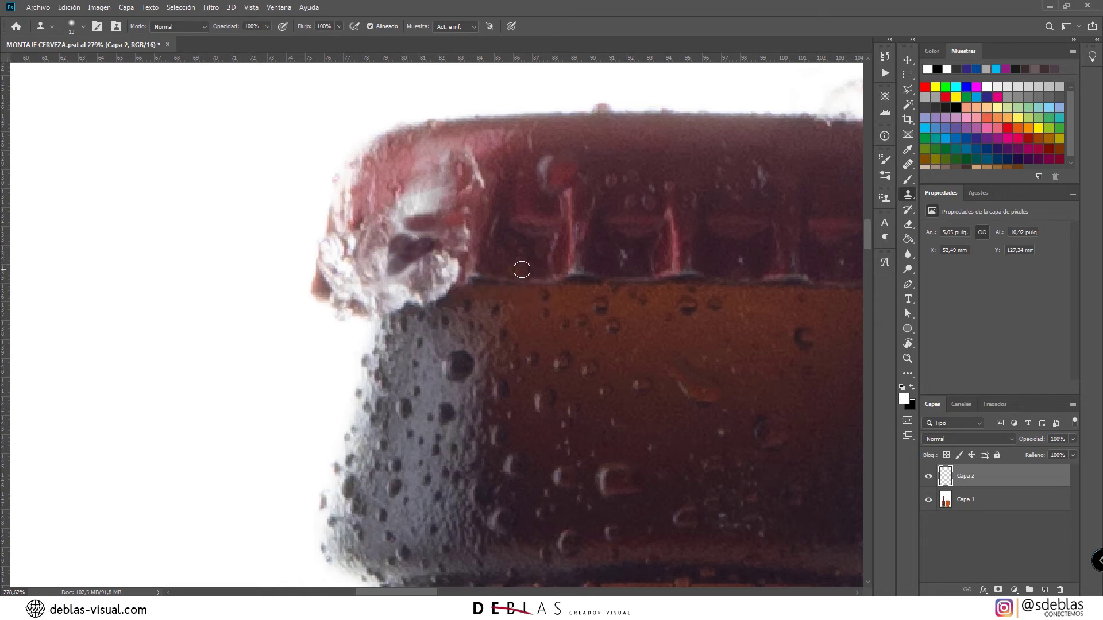
left_click(526, 263, "alt")
Step: Heal the white remains of the ice streak above the cloned dark patches on the cap
key("j")
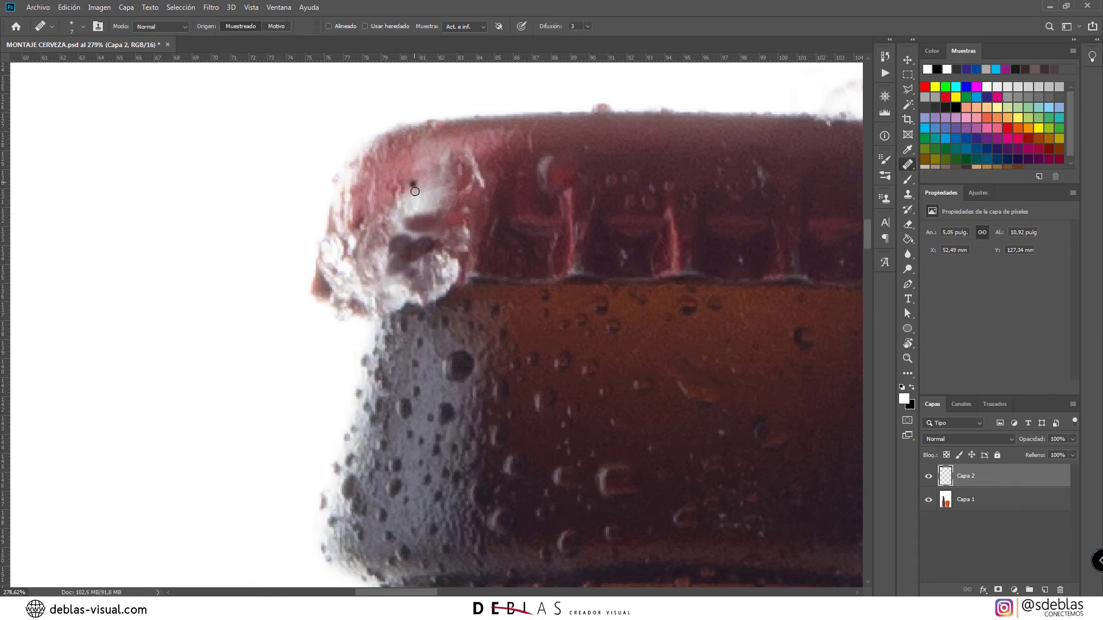
left_click(409, 249, "alt")
mouse_move(420, 242)
left_mouse_down()
mouse_move(408, 265)
mouse_move(431, 246)
mouse_move(429, 211)
left_mouse_up()
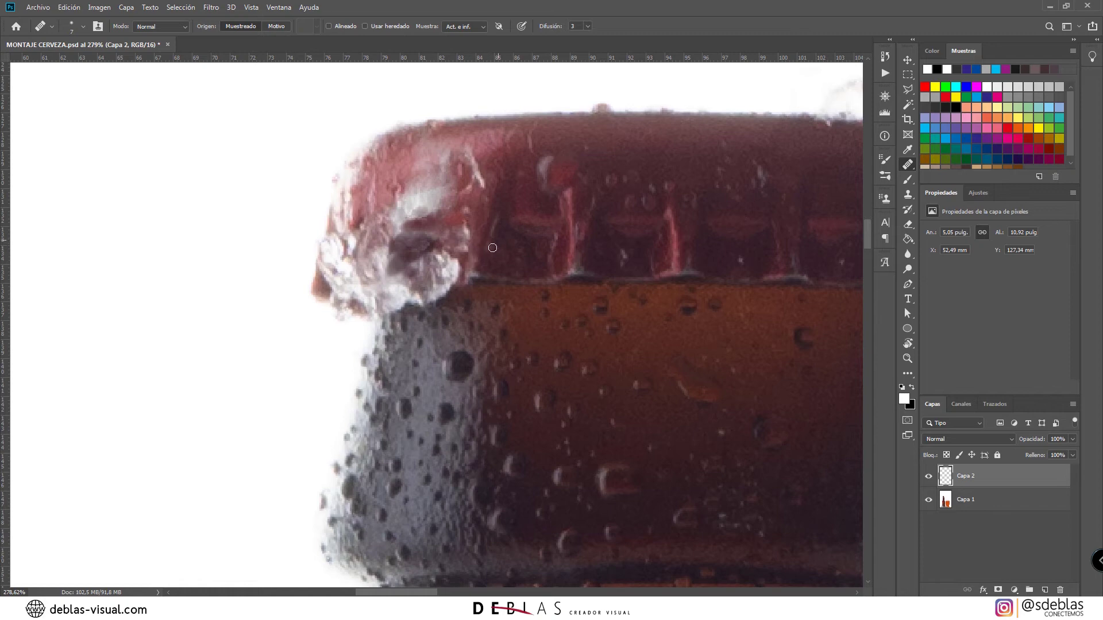
mouse_move(426, 189)
left_mouse_down()
mouse_move(458, 234)
mouse_move(446, 251)
mouse_move(436, 195)
mouse_move(420, 215)
mouse_move(399, 204)
mouse_move(401, 216)
left_mouse_up()
left_click(459, 220, "alt")
left_click(441, 214, "alt")
left_click(432, 171, "alt")
left_click(388, 197, "alt")
left_click(402, 205, "alt")
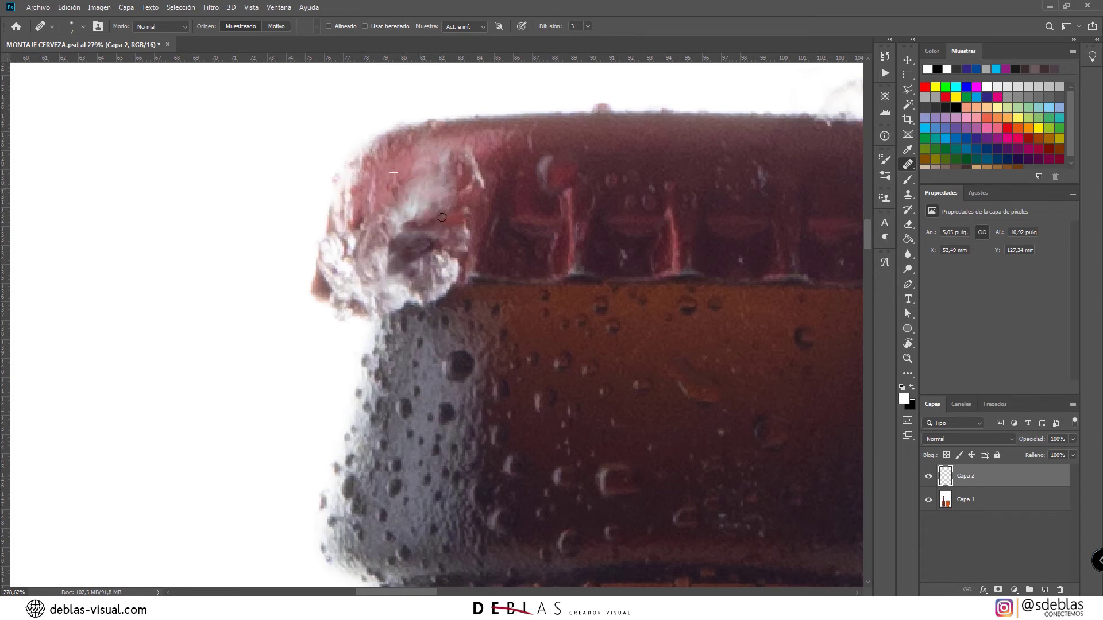
Step: Blend the edges of the dark cloned patch into the surrounding ice on the cap with the Healing Brush
left_click(418, 251, "alt")
mouse_move(376, 259)
left_mouse_down()
mouse_move(419, 275)
mouse_move(399, 254)
mouse_move(421, 251)
left_mouse_up()
left_click(415, 268, "alt")
left_click(405, 259)
Step: Enlarge the healing brush to 20 px and smooth the remaining pale streak above the dark patch into the cap's red
right_click(398, 251, "alt")
right_click(400, 177, "alt")
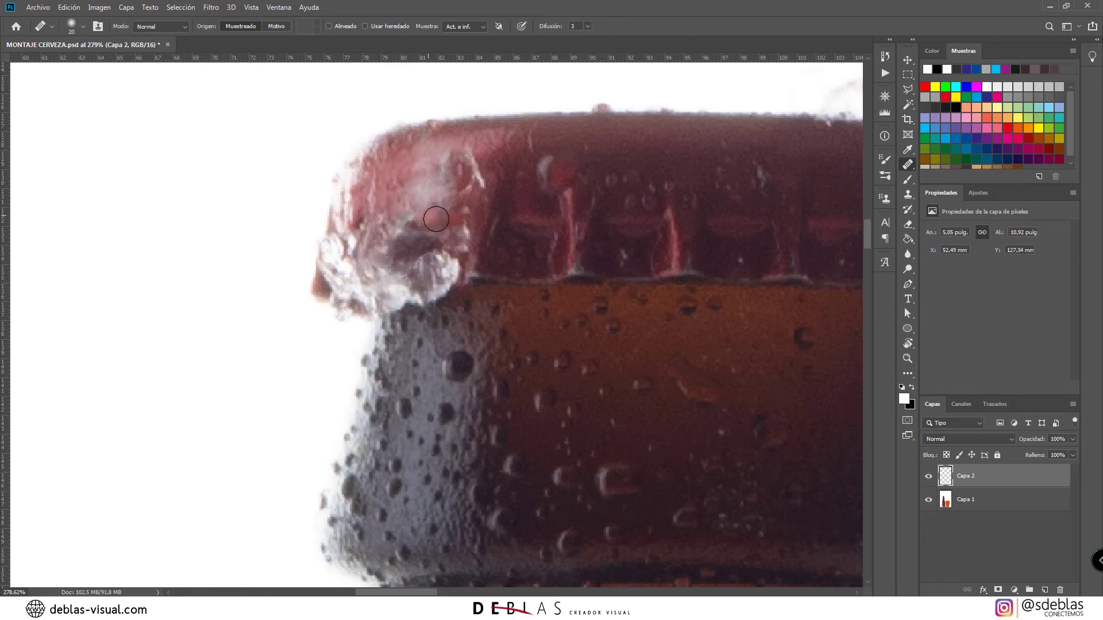
mouse_move(431, 217)
left_mouse_down()
mouse_move(439, 207)
mouse_move(406, 210)
mouse_move(425, 209)
mouse_move(423, 167)
mouse_move(424, 197)
mouse_move(444, 185)
mouse_move(447, 213)
mouse_move(454, 193)
mouse_move(448, 218)
mouse_move(444, 180)
mouse_move(467, 189)
mouse_move(443, 165)
mouse_move(442, 193)
mouse_move(448, 172)
mouse_move(430, 193)
mouse_move(448, 170)
mouse_move(478, 245)
left_mouse_up()
left_click(436, 219, "alt")
left_click(394, 177, "alt")
left_click(449, 204, "alt")
left_click(444, 240, "alt")
left_click(438, 223, "alt")
left_click(459, 187, "alt")
left_click(460, 212, "alt")
left_click(465, 184, "alt")
left_click(466, 209, "alt")
left_click(425, 195, "alt")
left_click(408, 165, "alt")
left_click(497, 165, "alt")
left_click(496, 187, "alt")
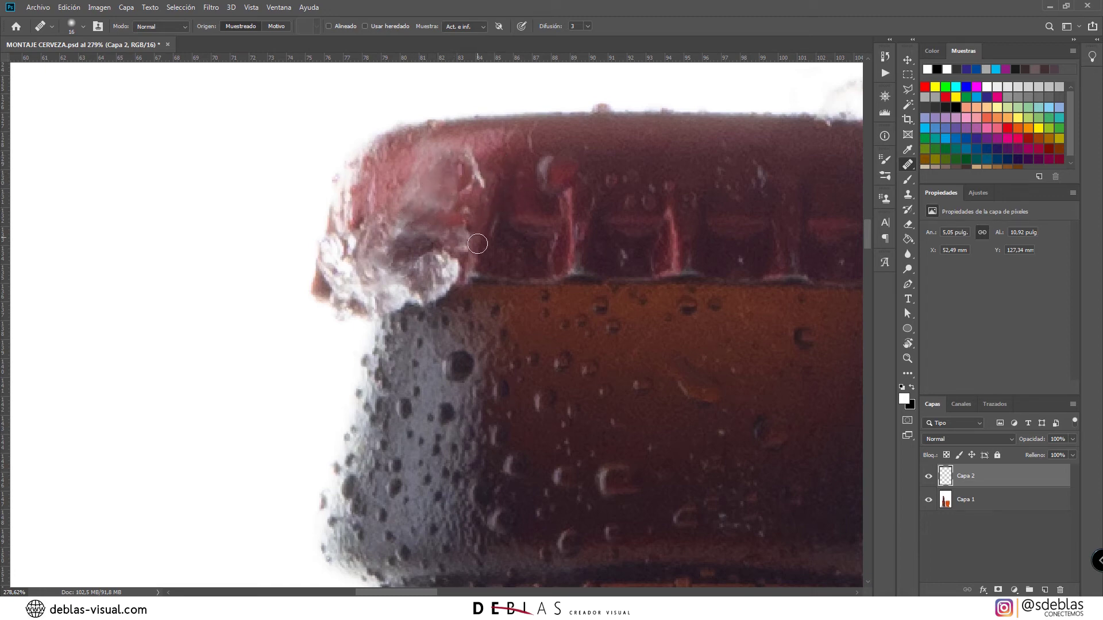
Step: Heal the pale streak on the cap and the area around the dark patch below it, reducing the healing brush to 12 px
mouse_move(444, 173)
left_mouse_down()
mouse_move(400, 198)
mouse_move(417, 171)
left_mouse_up()
mouse_move(458, 251)
left_mouse_down()
mouse_move(472, 236)
mouse_move(406, 219)
mouse_move(453, 239)
left_mouse_up()
left_click(451, 219, "alt")
left_click(439, 214, "alt")
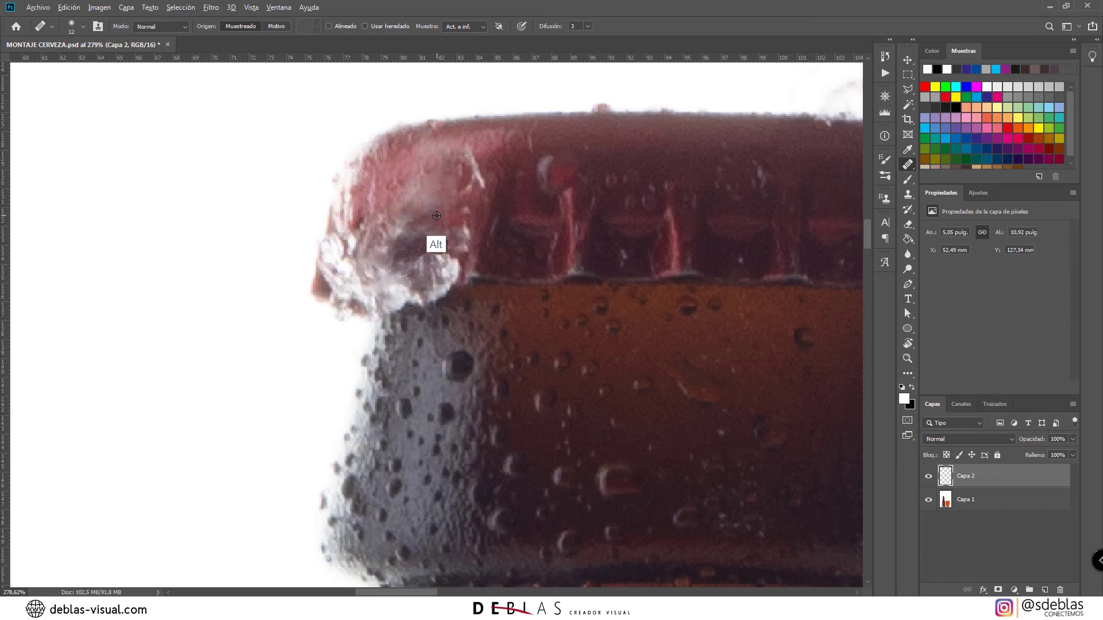
mouse_move(431, 210)
left_mouse_down()
mouse_move(437, 228)
mouse_move(412, 242)
mouse_move(437, 250)
left_mouse_up()
left_click(416, 178, "alt")
left_click(434, 207)
Step: Blend both ends of the cap's dark patch into the surrounding ice with short Healing Brush touches
left_click(434, 154, "alt")
left_click(408, 234, "alt")
left_click(396, 235)
left_click(396, 225, "alt")
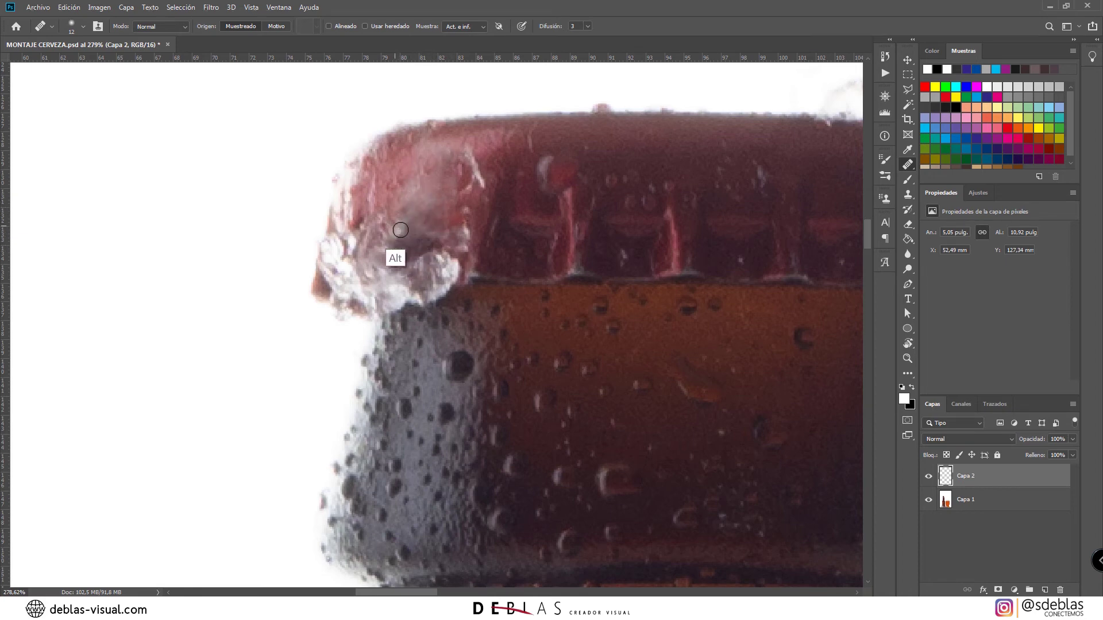
left_click(398, 231)
left_click(420, 243, "alt")
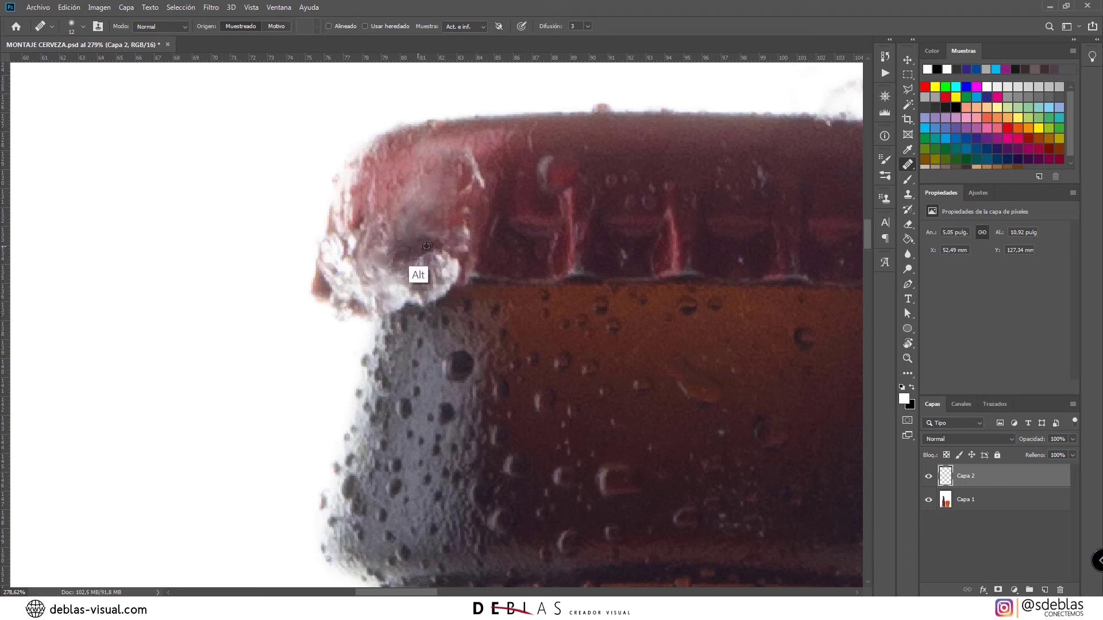
mouse_move(438, 236)
left_mouse_down()
mouse_move(429, 243)
mouse_move(437, 230)
left_mouse_up()
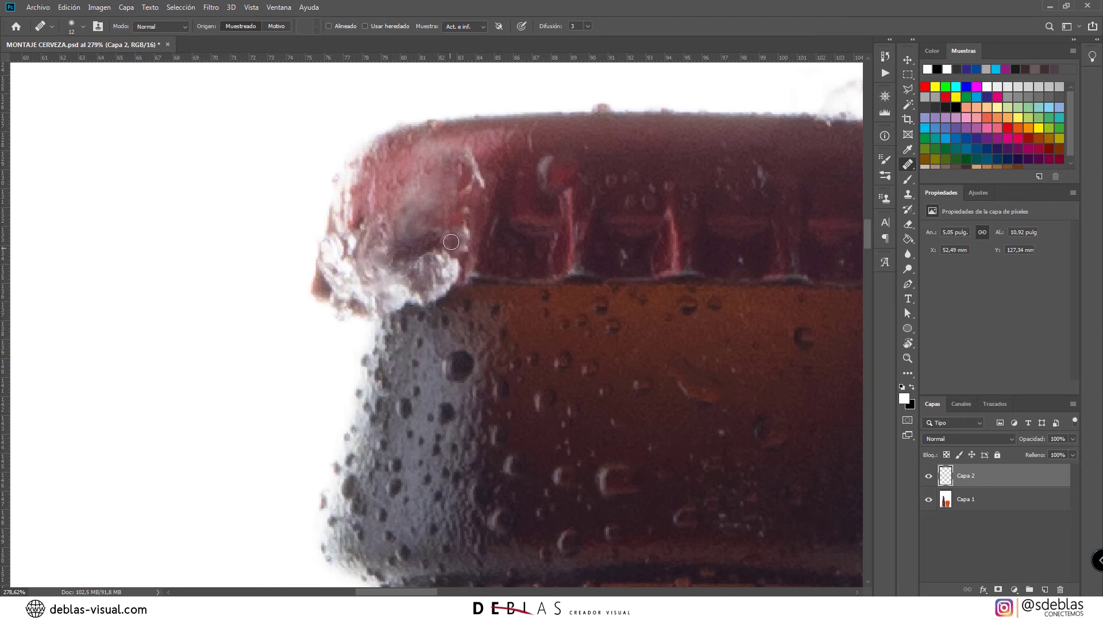
Step: Smooth the pale area directly above the dark patch on the cap with the Healing Brush
left_click(422, 275, "alt")
mouse_move(413, 212)
left_mouse_down()
mouse_move(408, 232)
mouse_move(425, 194)
left_mouse_up()
left_click(407, 242, "alt")
left_click(409, 243, "alt")
left_click(395, 252, "alt")
left_click(464, 245, "alt")
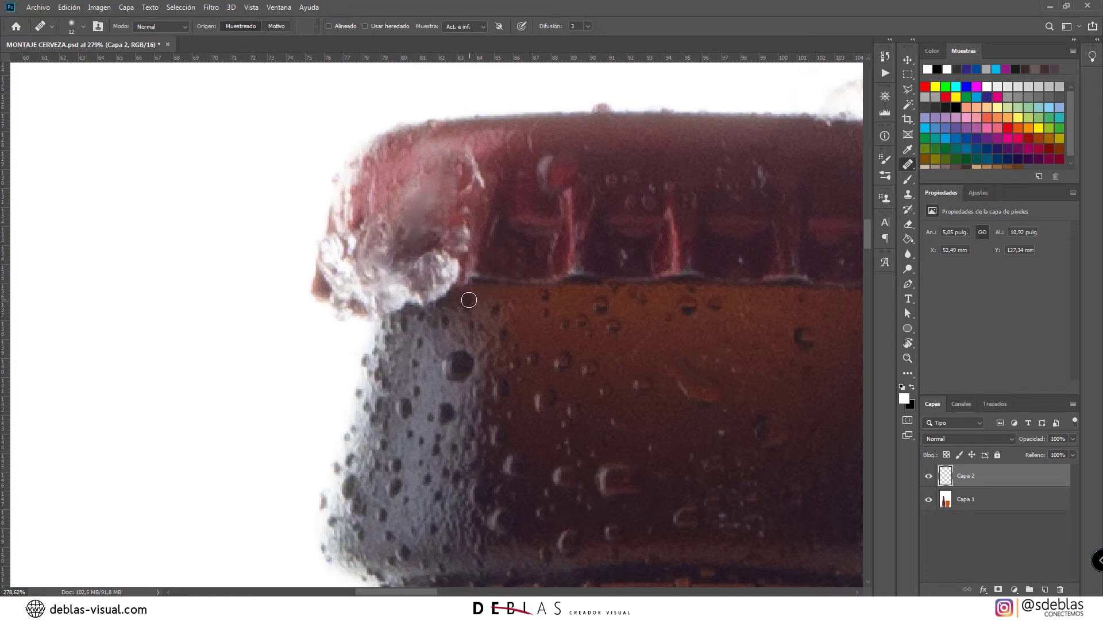
Step: Clone the cap's dark groove over the frosted area as a slanted ridge with the 23 px Clone Stamp, undoing the last stroke
key("s")
left_click(488, 235, "alt")
mouse_move(409, 255)
left_mouse_down()
mouse_move(422, 187)
mouse_move(416, 224)
mouse_move(475, 236)
left_mouse_up()
left_click(481, 261, "alt")
left_click(476, 265, "alt")
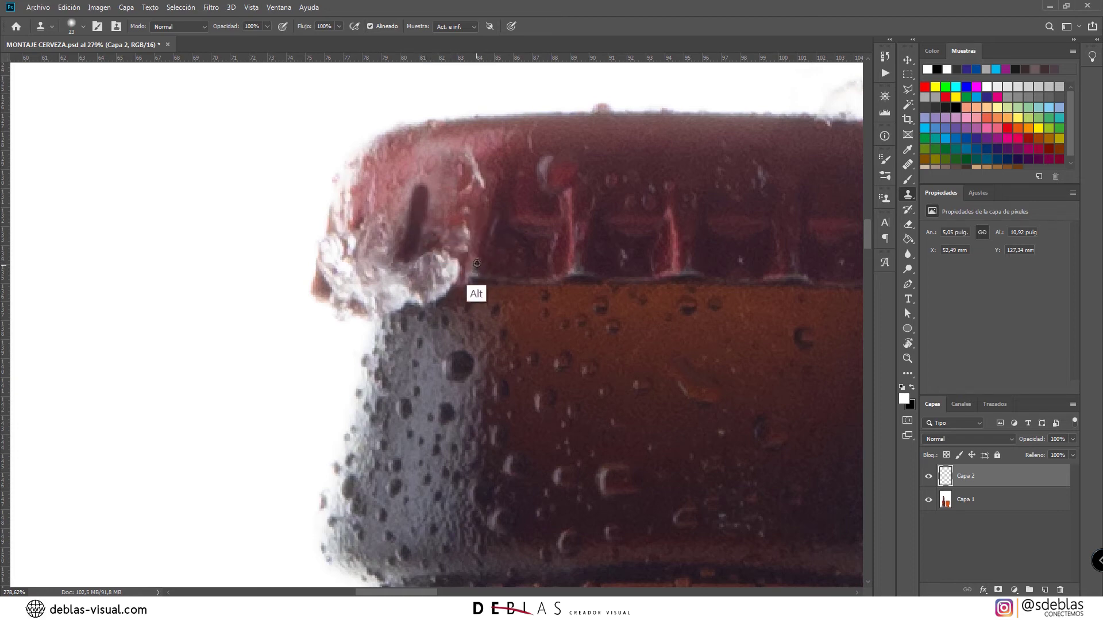
left_click_drag(411, 249, 428, 184)
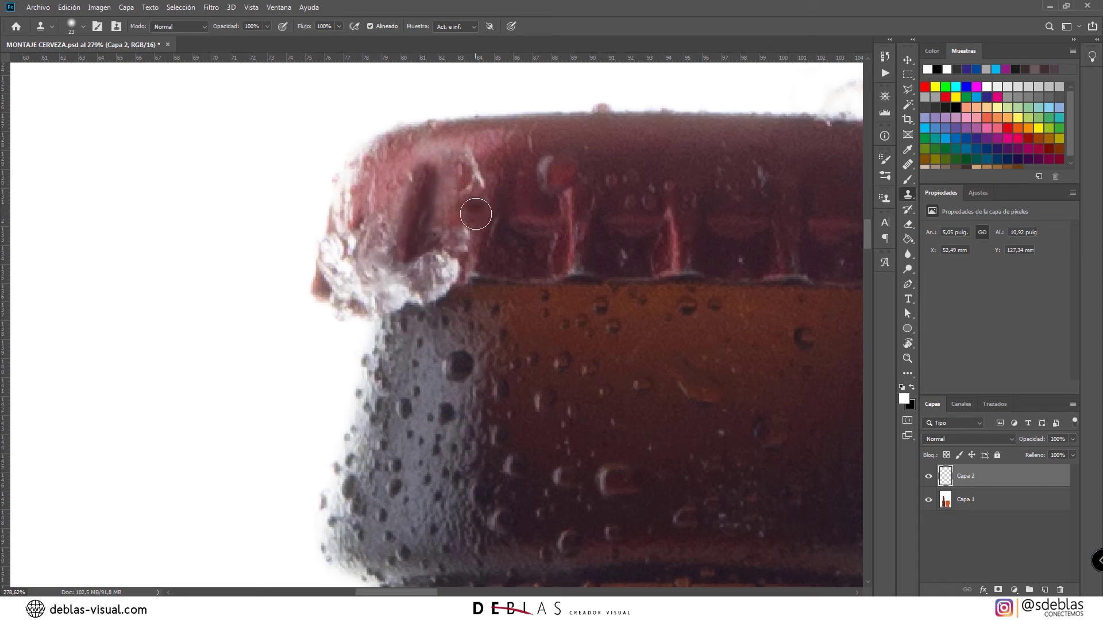
right_click(475, 204)
left_click(554, 16)
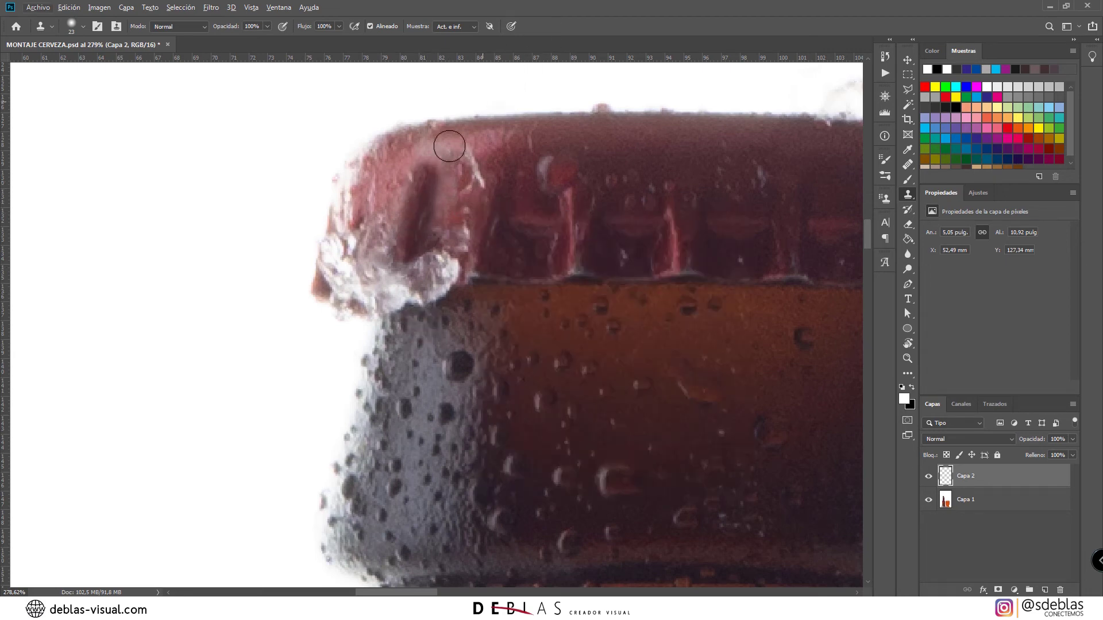
left_click_drag(440, 177, 431, 179)
key("ctrl+z")
Step: Heal the hard edge and the reddish patch beside the cloned dark groove on the cap
key("j")
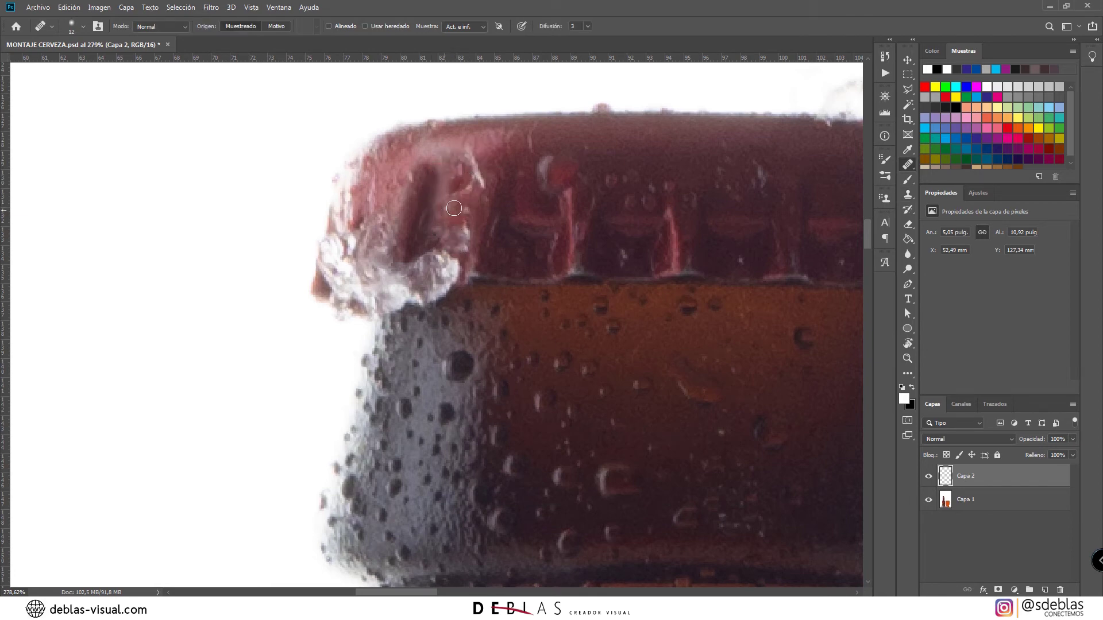
key("alt")
left_click(459, 187, "alt")
mouse_move(458, 185)
left_mouse_down()
mouse_move(440, 217)
mouse_move(451, 220)
left_mouse_up()
right_click(423, 168, "alt")
left_click(475, 171, "alt")
mouse_move(454, 172)
left_mouse_down()
mouse_move(456, 205)
mouse_move(452, 186)
mouse_move(408, 166)
mouse_move(416, 171)
left_mouse_up()
Step: Soften the upper end of the cloned groove into the cap's red shoulder with the healing brush at 11 px
left_click(453, 196, "alt")
left_click(450, 184, "alt")
left_click(396, 184, "alt")
left_click(433, 145, "alt")
left_click(441, 150, "alt")
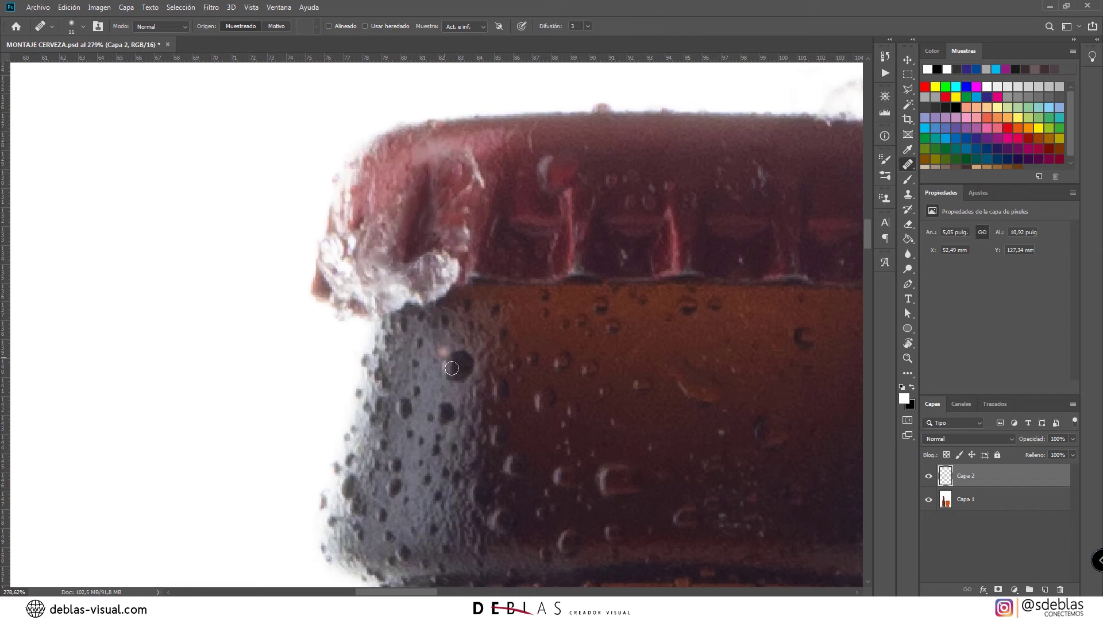
Step: Place a vertical guide against the bottle's edge facing the glass as a reference for its alignment
scroll(468, 281, "down", 10)
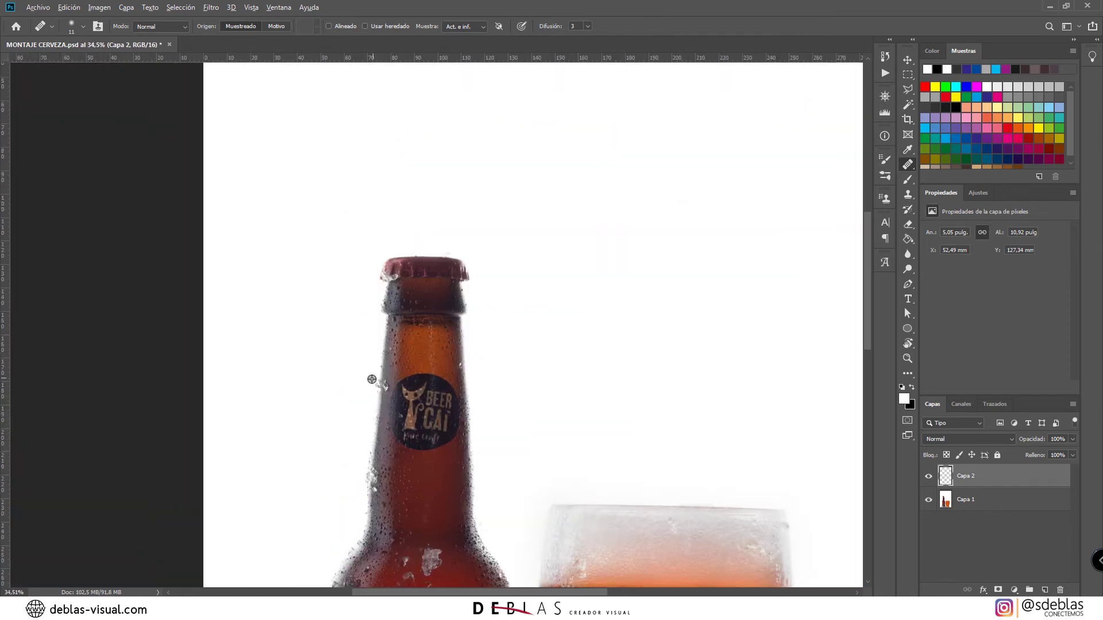
scroll(480, 218, "down", 4)
scroll(476, 215, "up", 1)
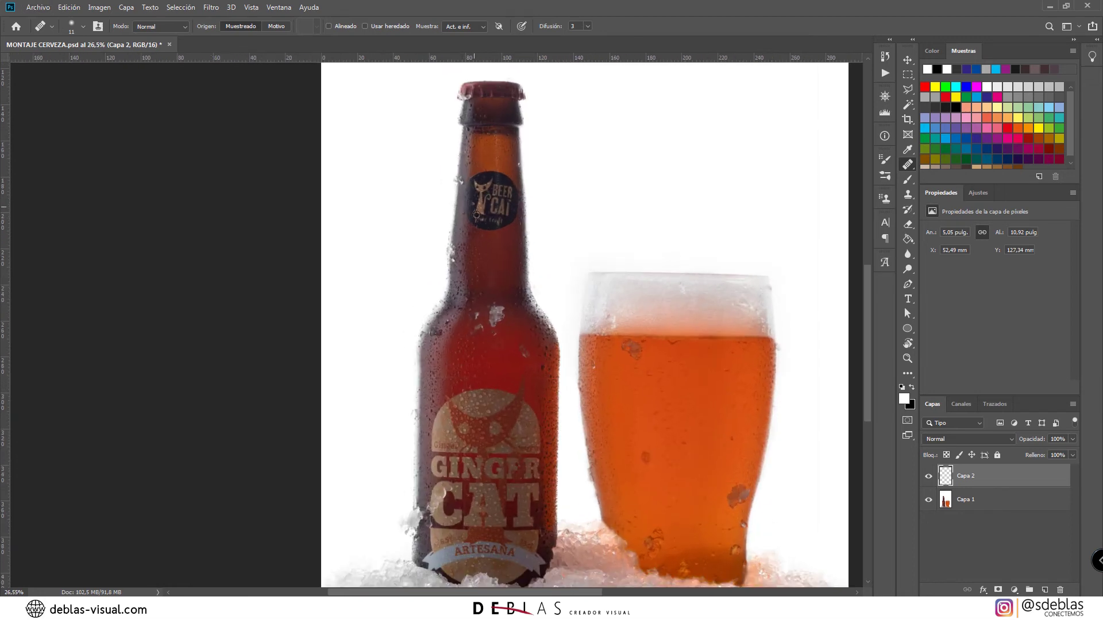
scroll(488, 217, "down", 1)
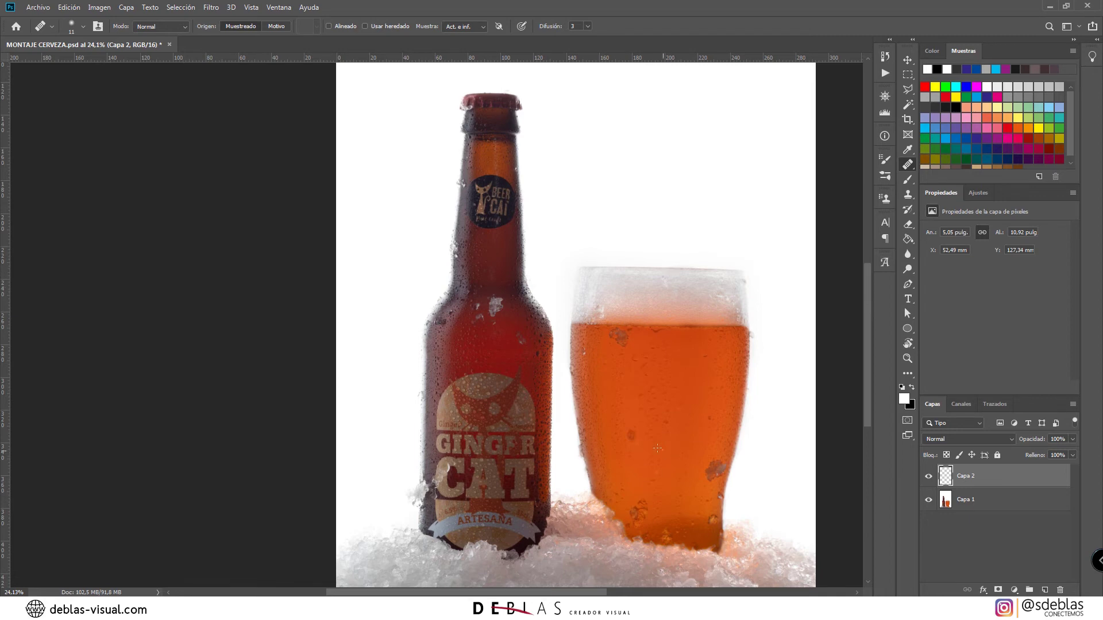
scroll(627, 441, "down", 1)
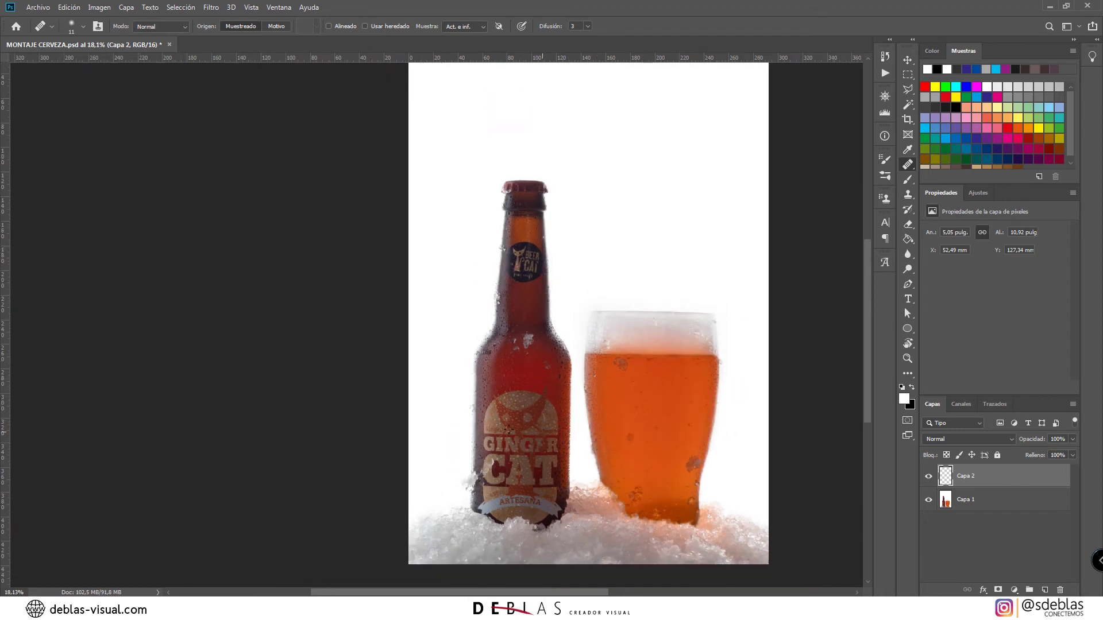
scroll(377, 301, "down", 1)
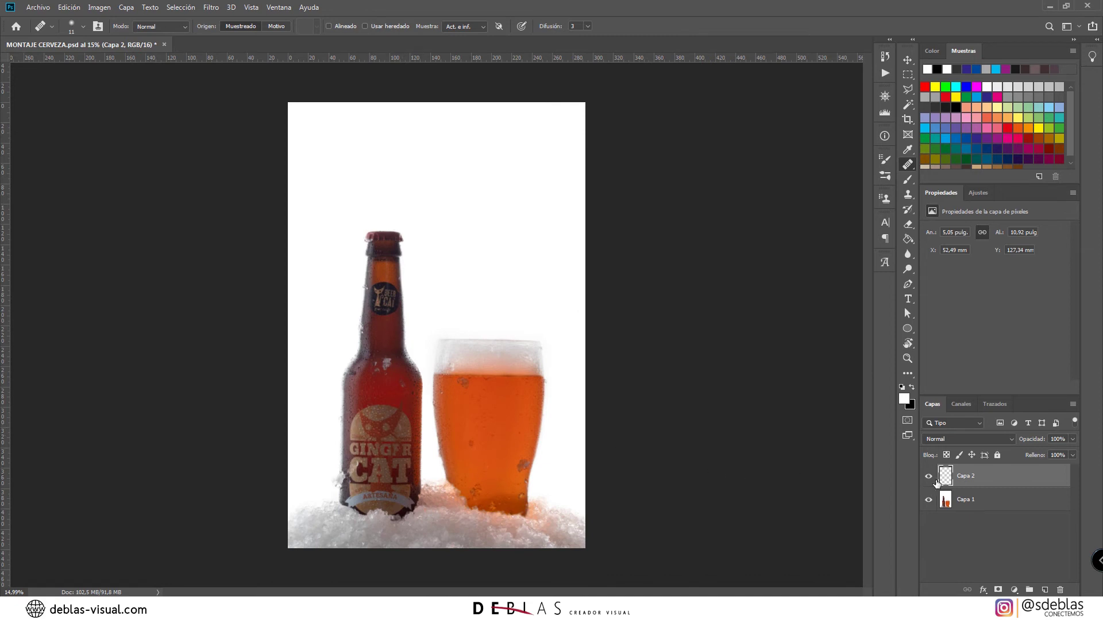
scroll(360, 514, "up", 1)
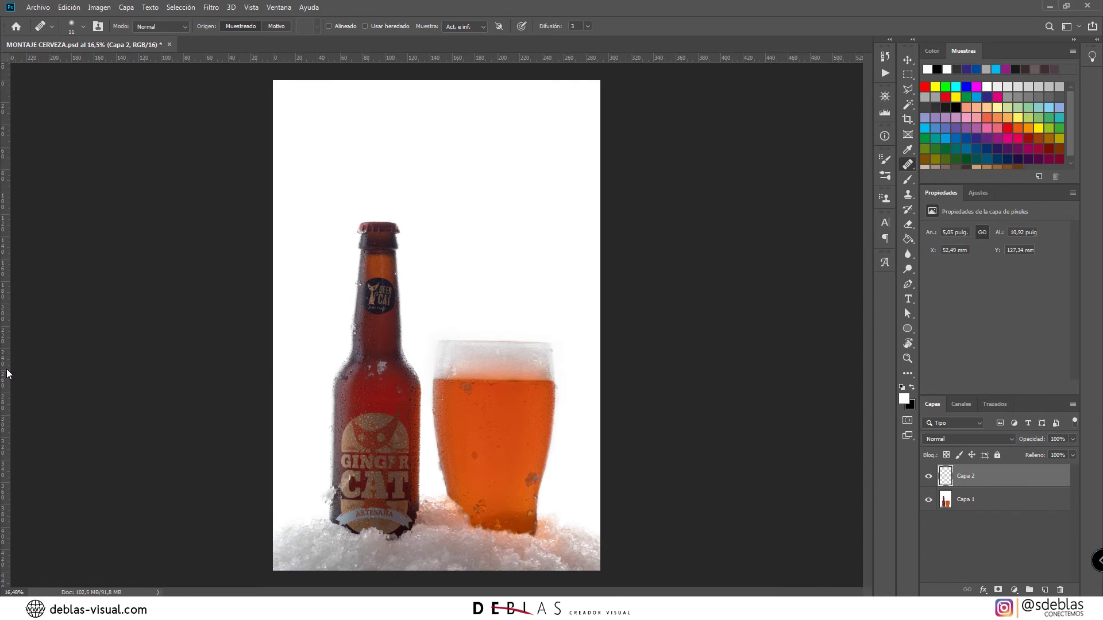
left_click_drag(8, 374, 422, 388)
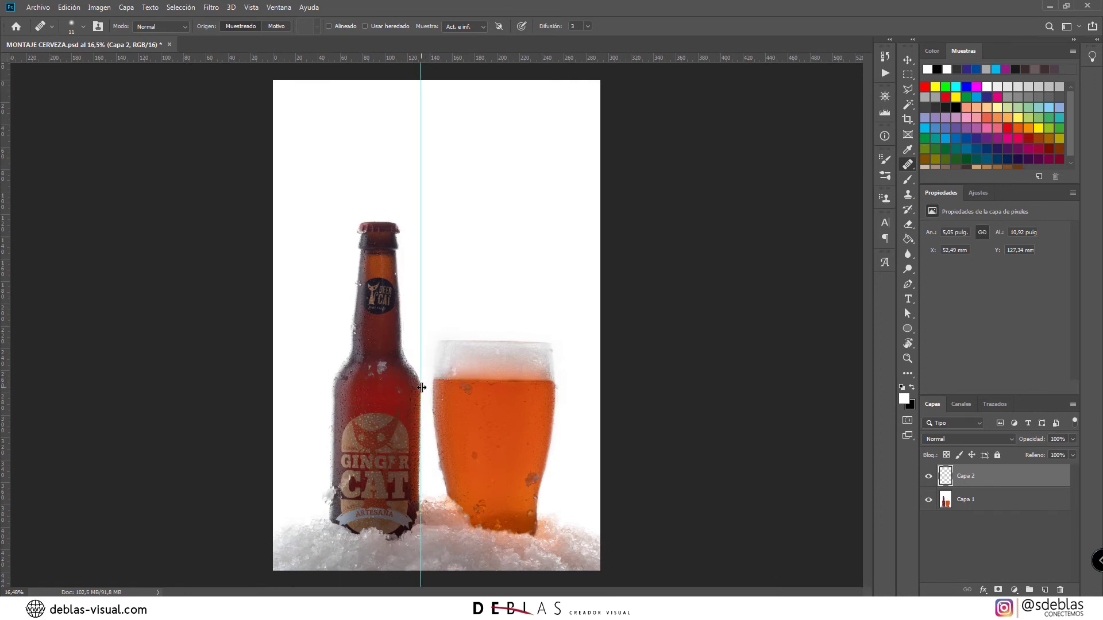
scroll(391, 501, "up", 3)
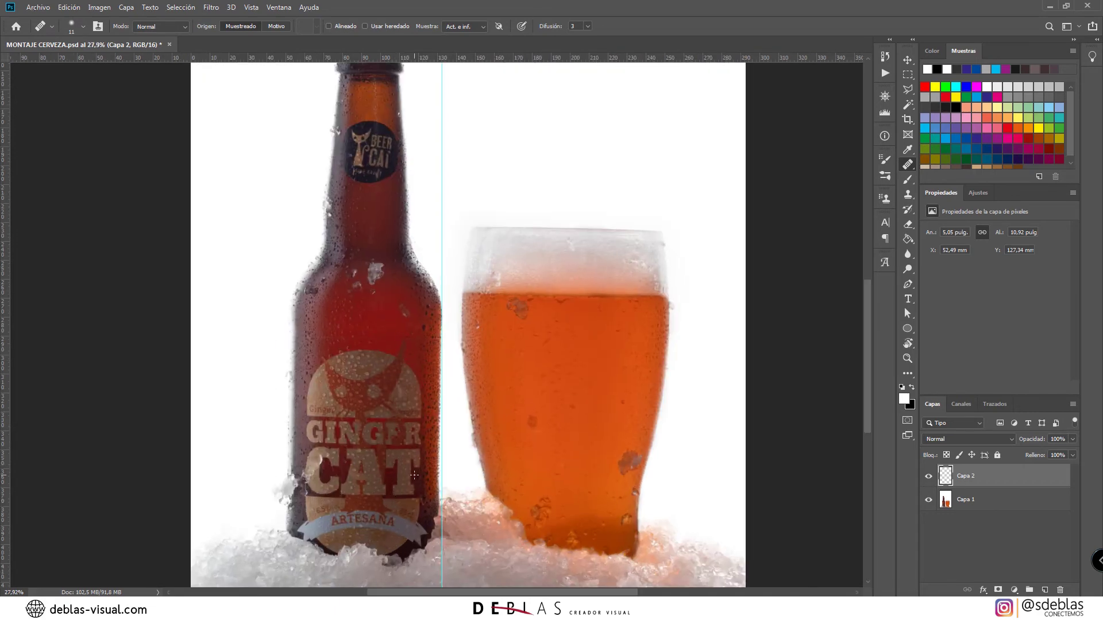
Step: Rotate the image slightly with the Crop tool until the bottle stands parallel to the guide, and apply the crop
key("c")
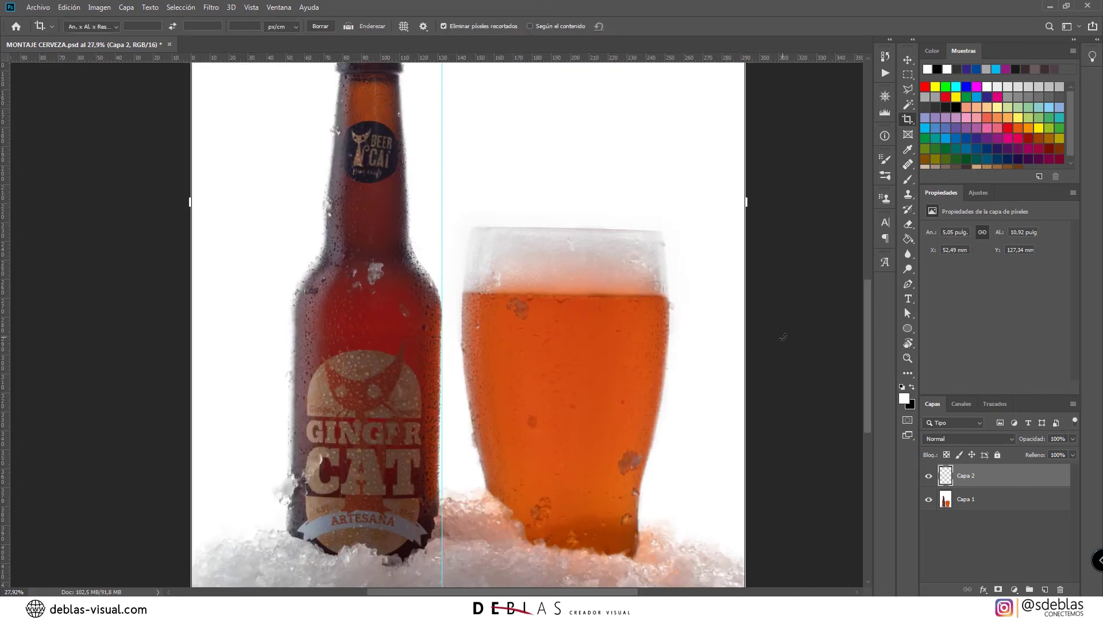
left_click_drag(783, 337, 784, 335)
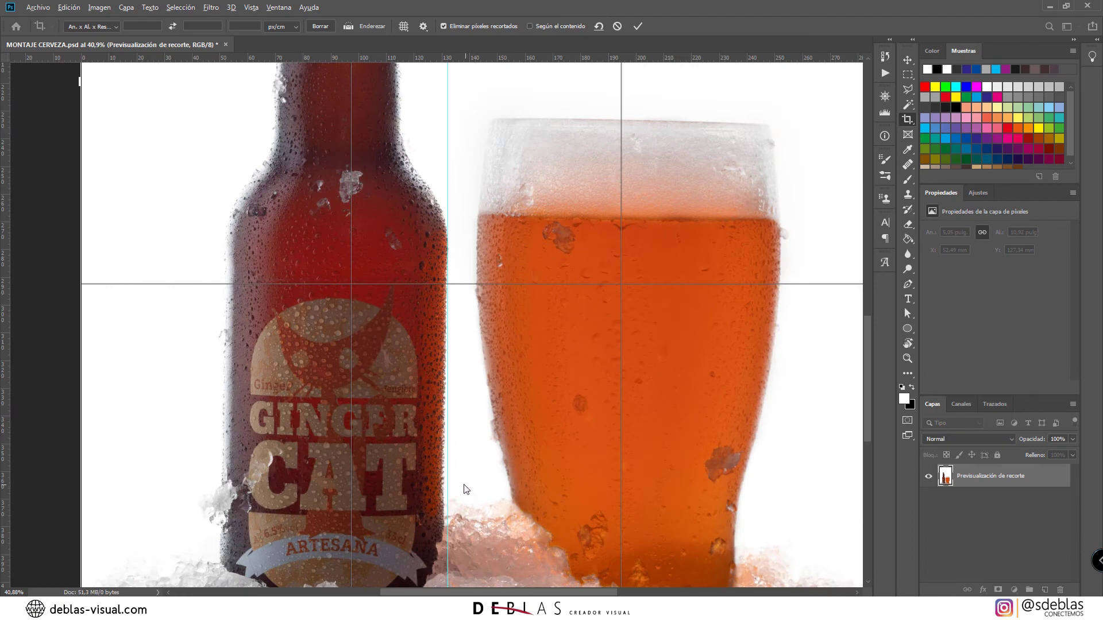
left_click_drag(423, 393, 347, 289)
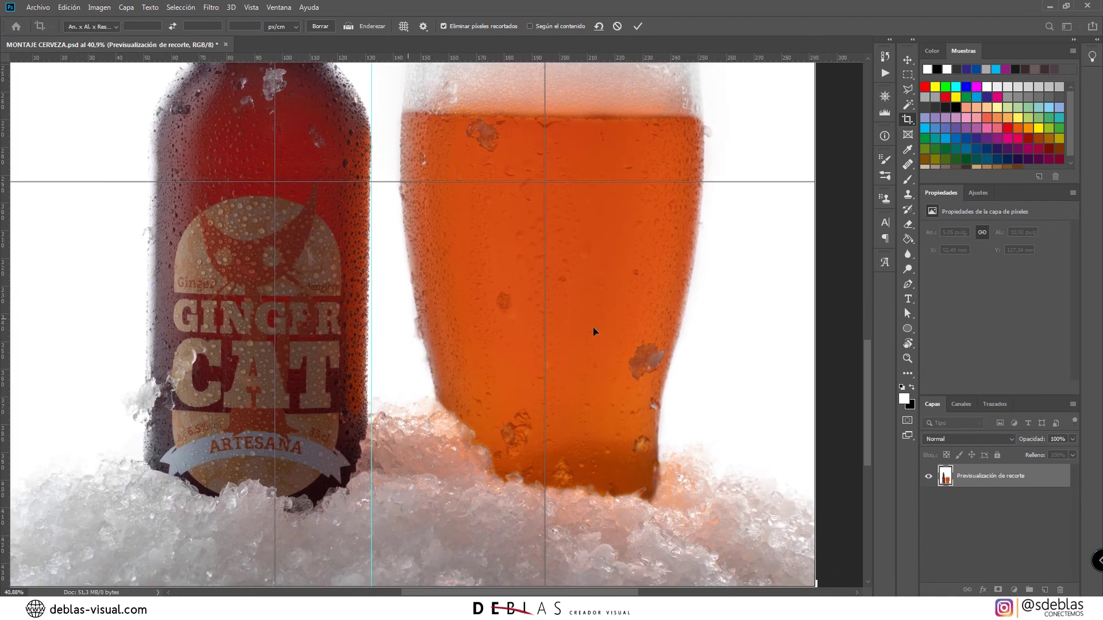
scroll(377, 301, "up", 2)
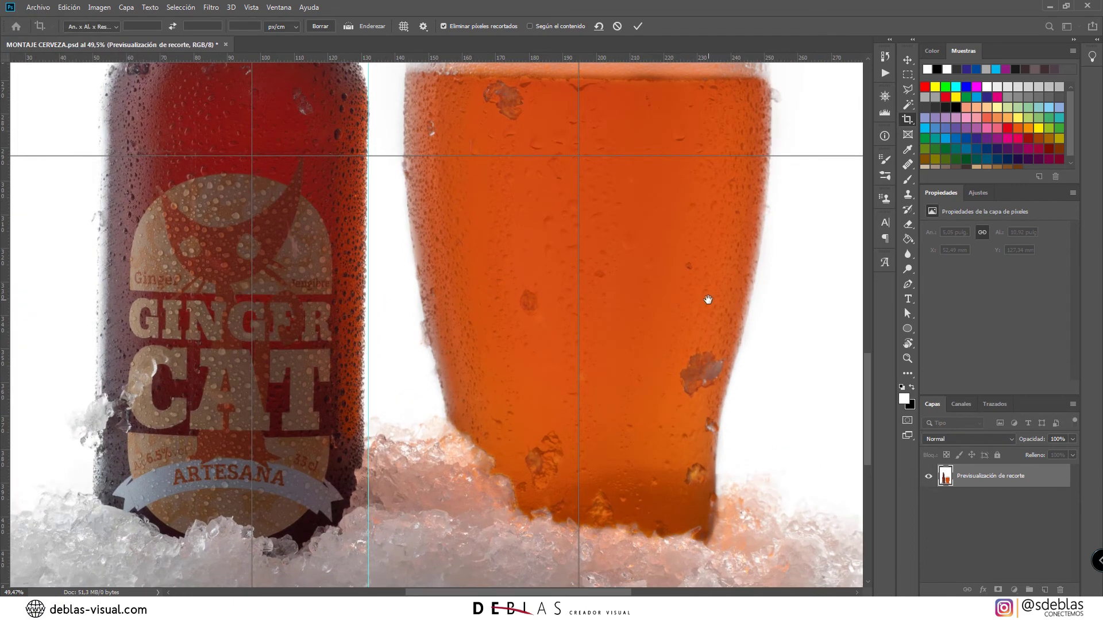
left_click_drag(708, 300, 633, 299)
left_click_drag(841, 286, 840, 274)
key("ctrl+r")
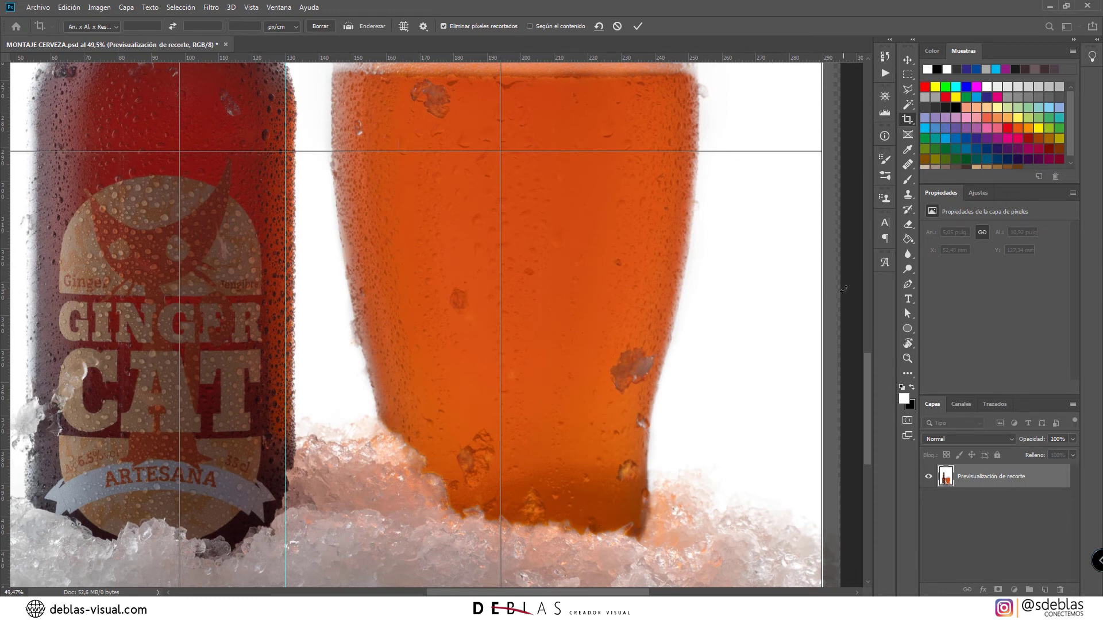
mouse_move(619, 285)
left_mouse_down()
mouse_move(601, 287)
mouse_move(626, 284)
left_mouse_up()
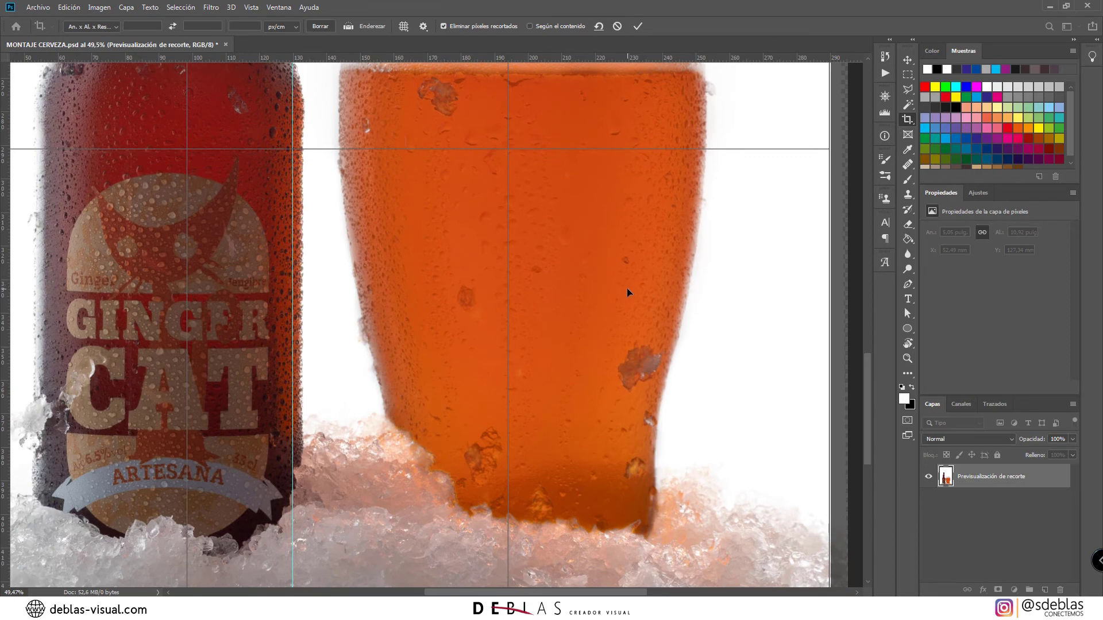
key("Return")
Step: Remove the vertical guide from the straightened image and check the whole composition
scroll(403, 326, "down", 3)
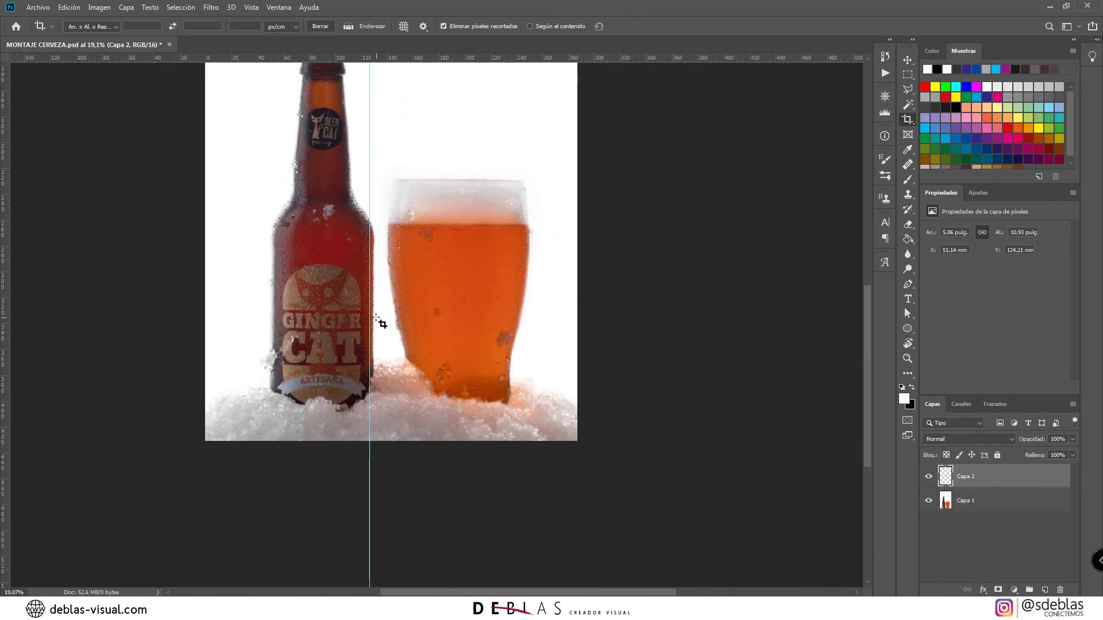
left_click_drag(371, 401, 5, 402)
left_click_drag(349, 315, 532, 514)
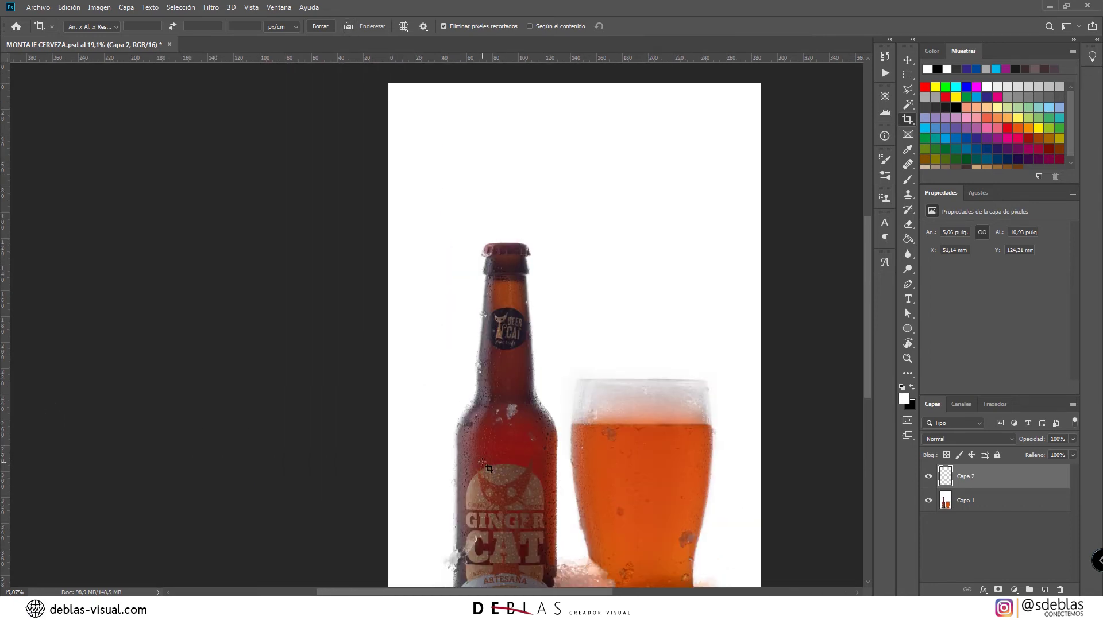
scroll(418, 408, "down", 2)
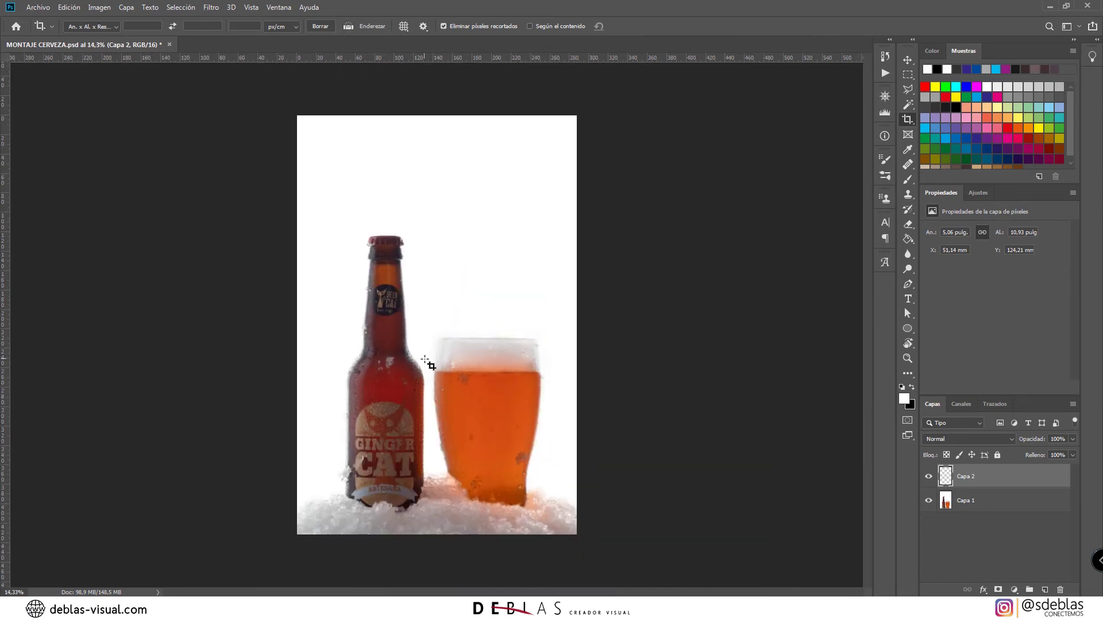
scroll(327, 443, "up", 3)
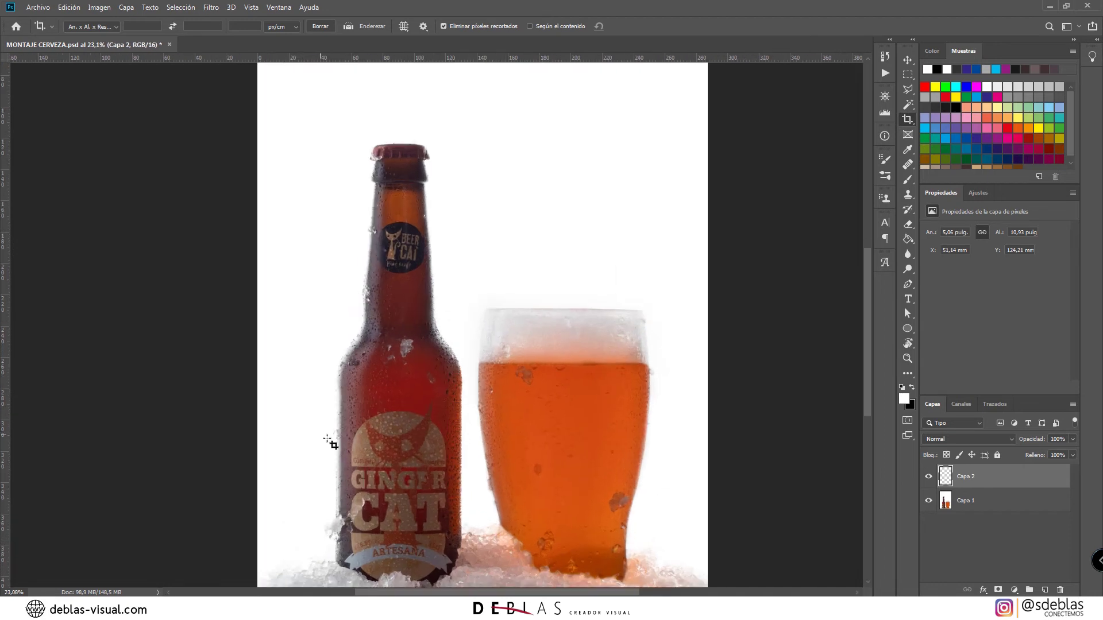
scroll(420, 414, "down", 1)
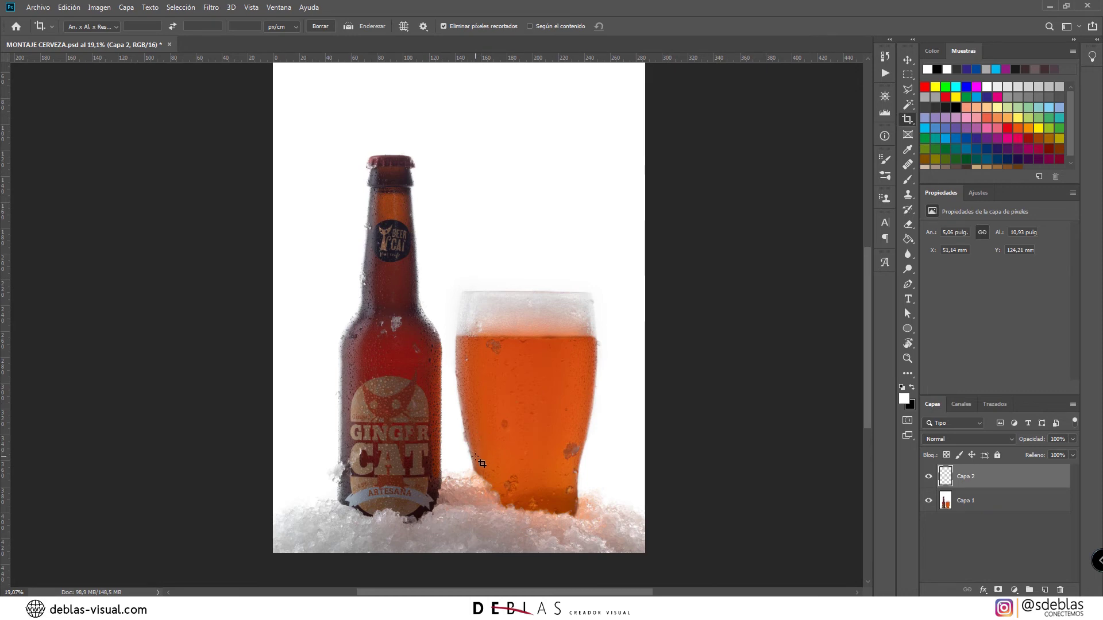
scroll(480, 453, "down", 2)
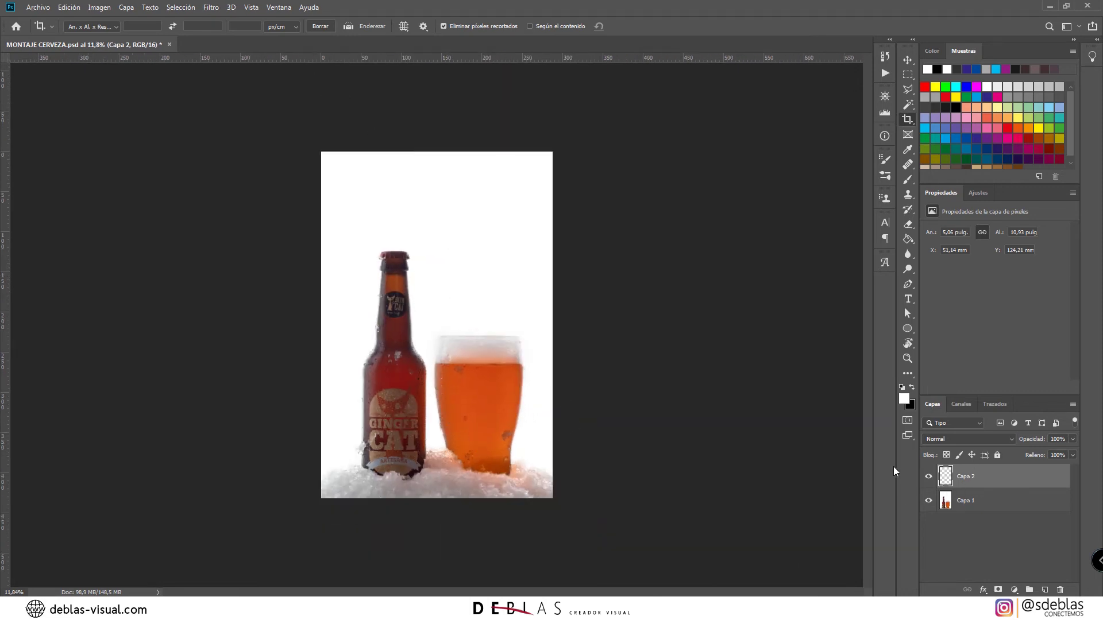
Step: Merge the layers Capa 1 and Capa 2 into one and open the Camera Raw filter on the result
left_click(1014, 512, "shift")
key("ctrl+e")
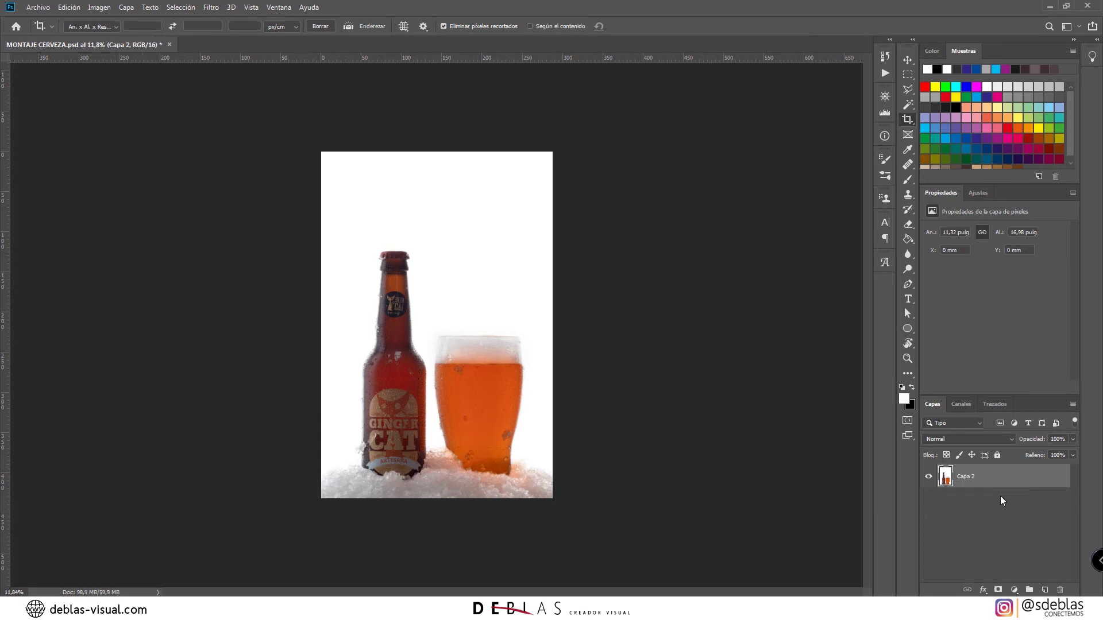
left_click(209, 8)
left_click(224, 75)
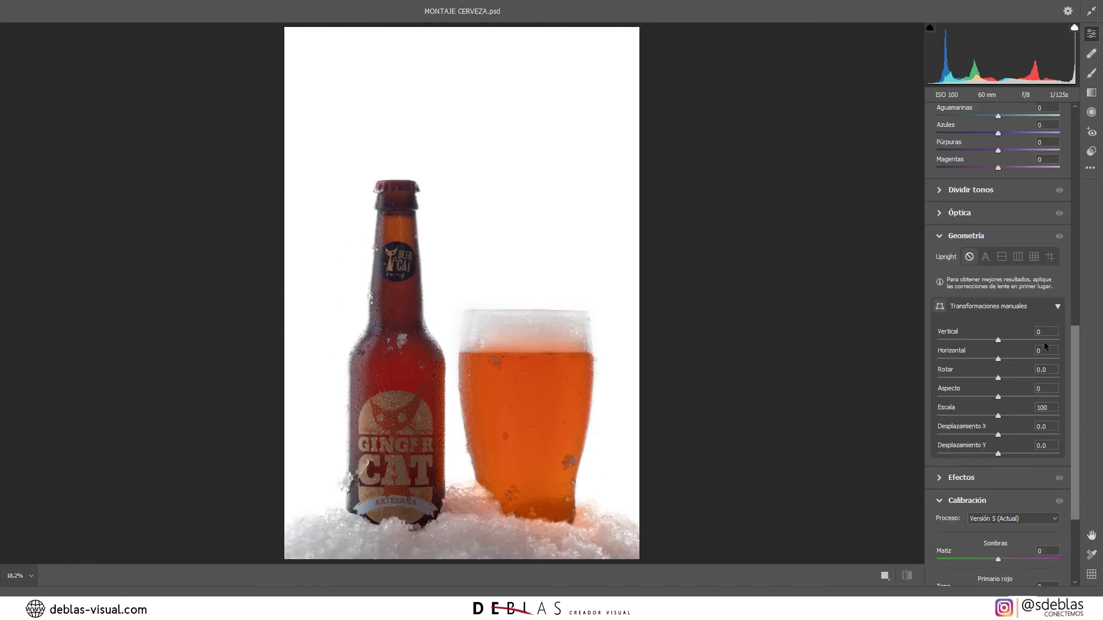
Step: Set Exposición to +0.15, Iluminaciones to -4, Sombras to +57 and Blancos to +12, lower Negros slightly and raise Textura
left_click(1077, 123)
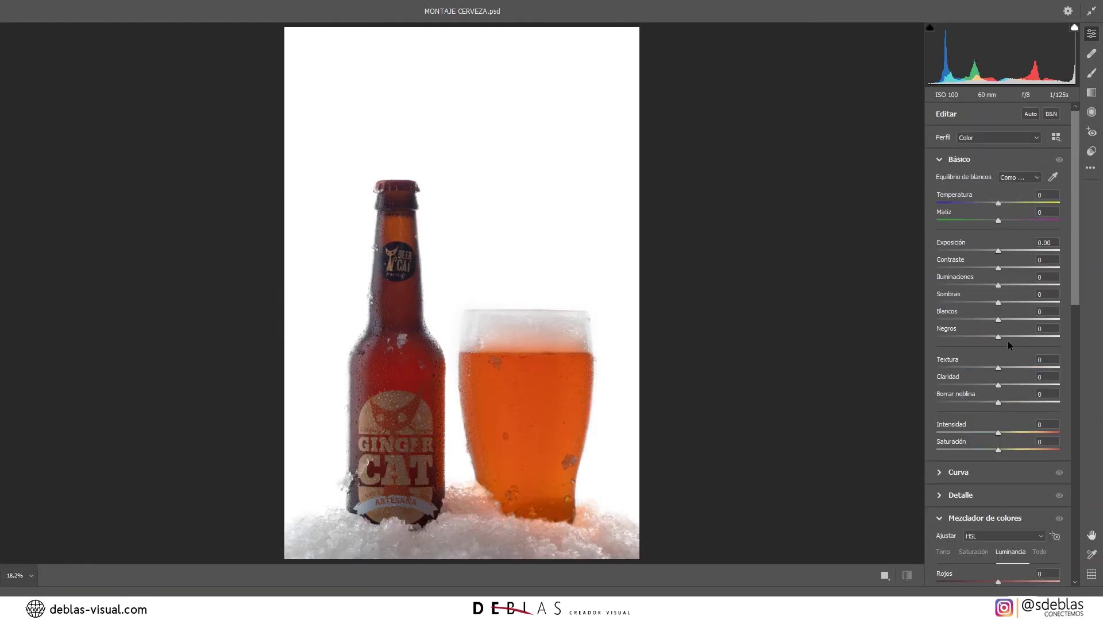
left_click_drag(997, 251, 995, 287)
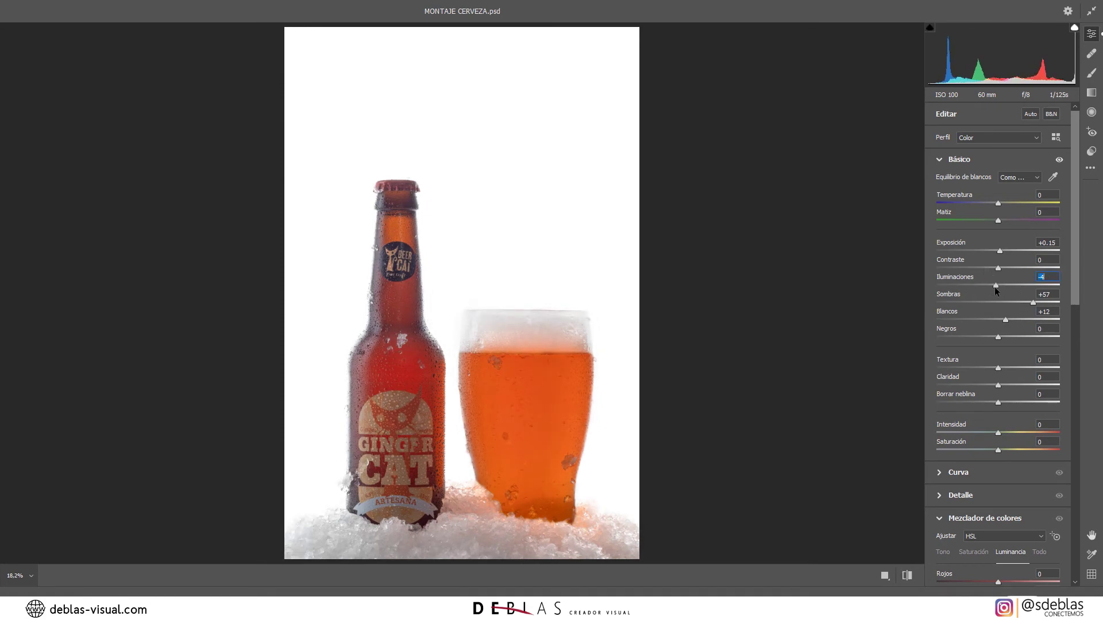
left_click_drag(997, 338, 993, 338)
left_click_drag(998, 368, 1022, 368)
Step: Create a Camera Raw brush adjustment with Tamaño 3 and Sombras +43 and paint it over the ice at the base
left_click(1092, 73)
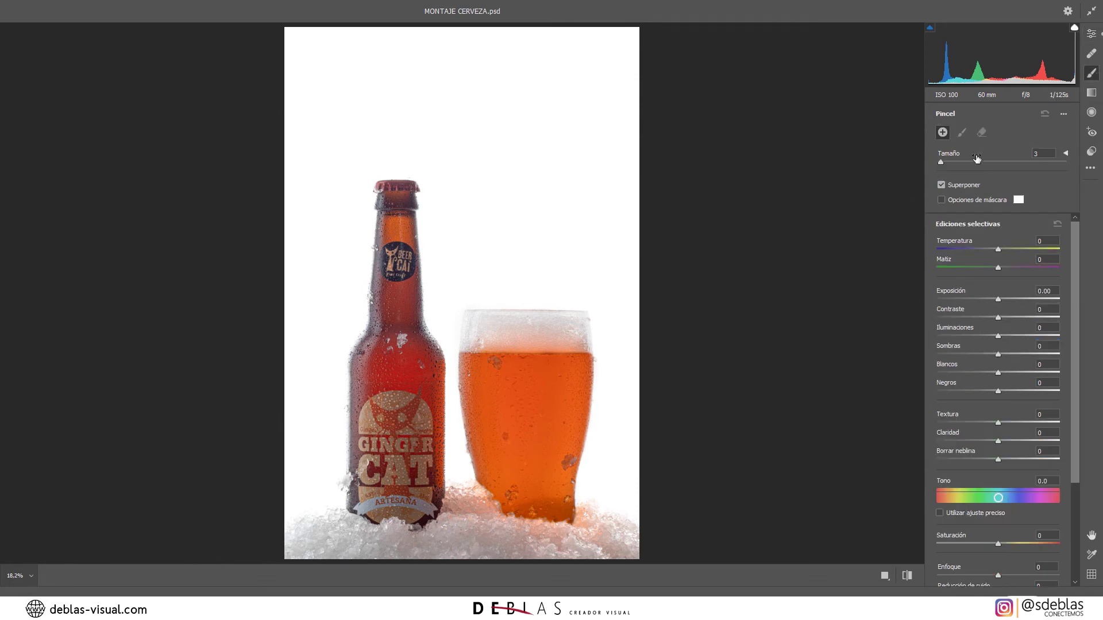
left_click_drag(410, 503, 426, 370)
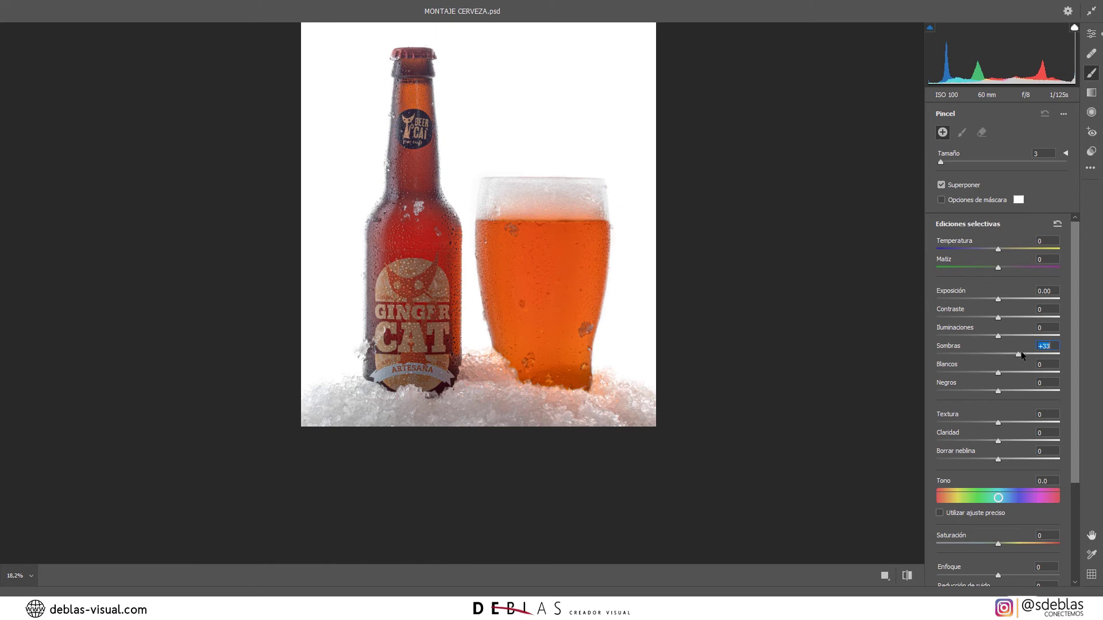
right_click(445, 403, "alt")
left_click_drag(560, 411, 440, 419)
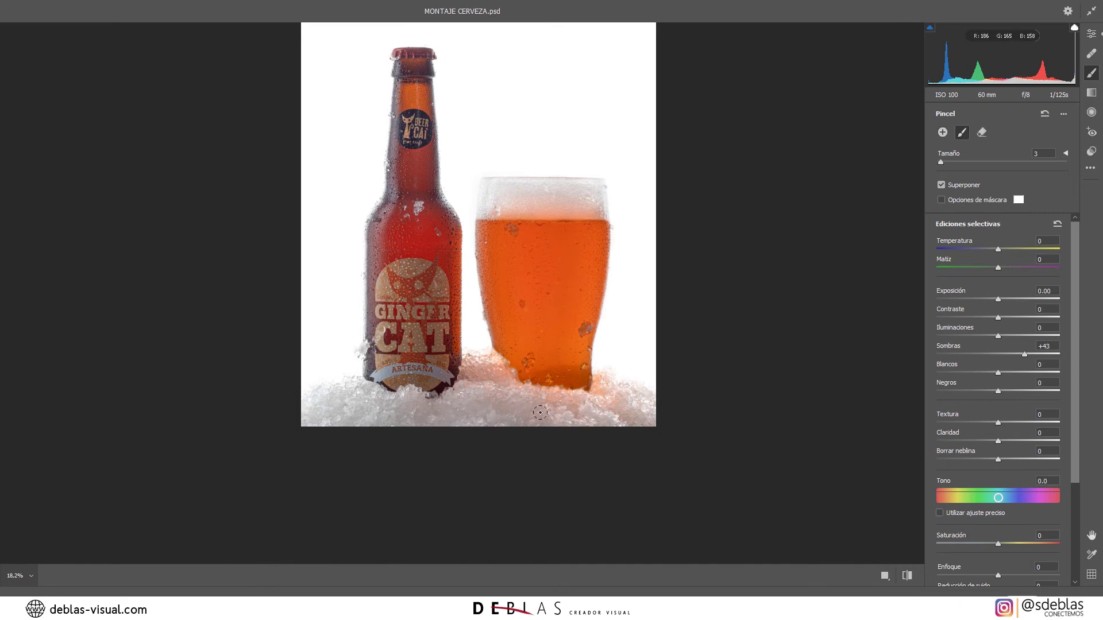
left_click_drag(540, 412, 513, 413)
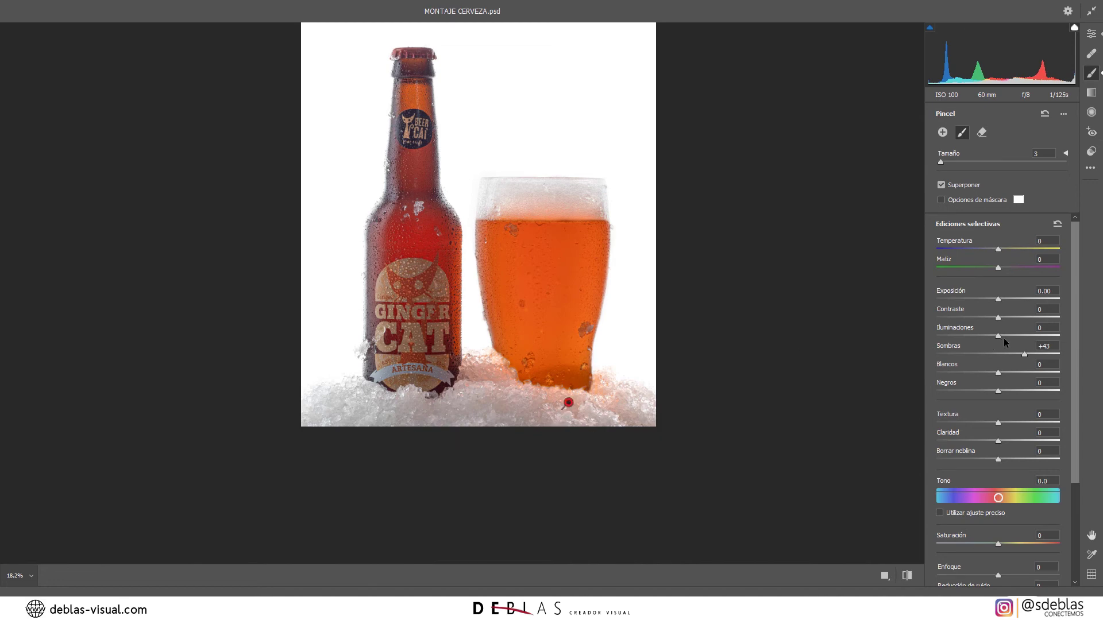
Step: Set the ice brush adjustment to Exposición +0.10, Iluminaciones +22, Sombras +68 and Blancos +29
mouse_move(999, 336)
left_mouse_down()
mouse_move(1032, 335)
mouse_move(1012, 335)
left_mouse_up()
left_click_drag(999, 372, 1040, 354)
left_click_drag(998, 299, 1002, 306)
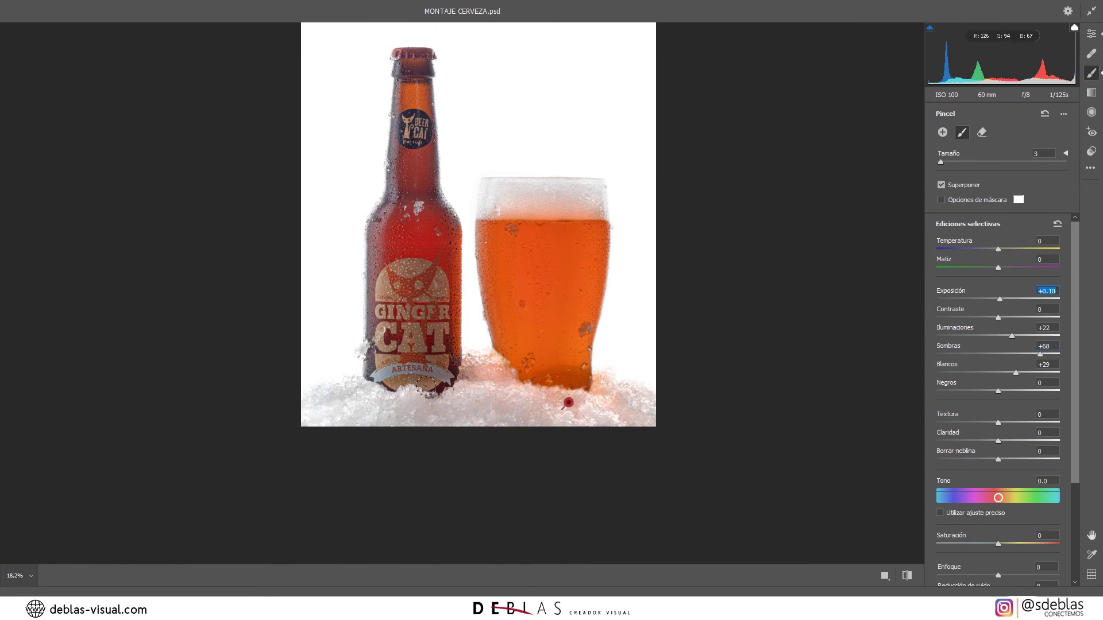
Step: Inspect the brushed ice around the bottle's base up close and switch the adjustment brush to erase mode
key("alt")
scroll(431, 382, "up", 5)
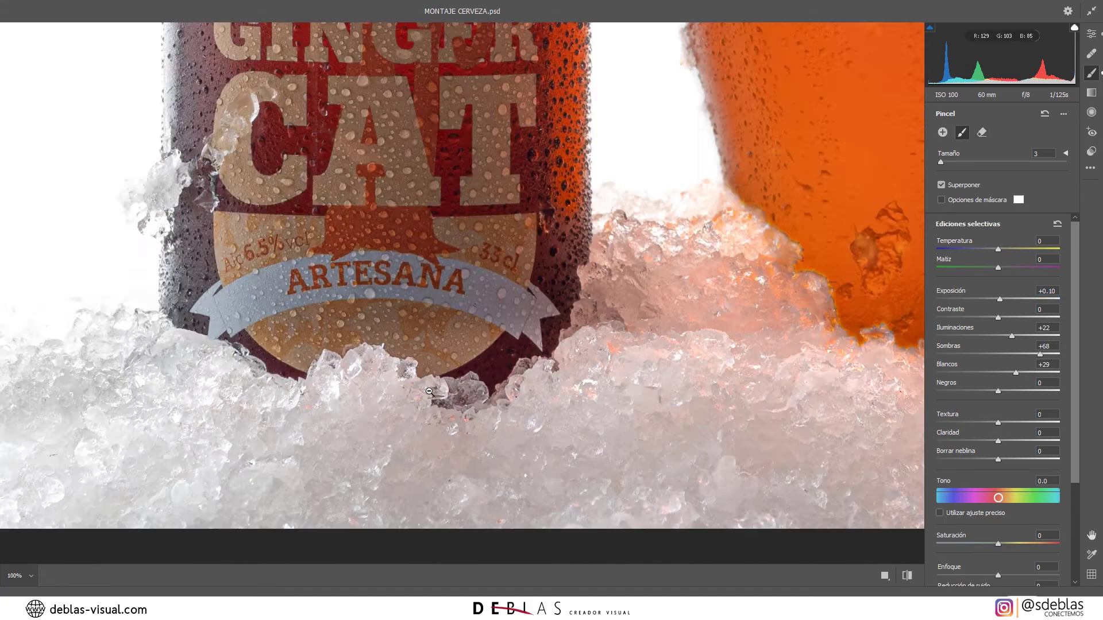
mouse_move(477, 346)
left_mouse_down()
mouse_move(413, 347)
mouse_move(333, 320)
mouse_move(284, 328)
mouse_move(151, 313)
mouse_move(247, 316)
mouse_move(235, 362)
mouse_move(222, 361)
mouse_move(286, 316)
mouse_move(373, 332)
mouse_move(433, 360)
mouse_move(465, 356)
mouse_move(481, 380)
mouse_move(567, 302)
mouse_move(434, 340)
mouse_move(489, 231)
left_mouse_up()
key("alt")
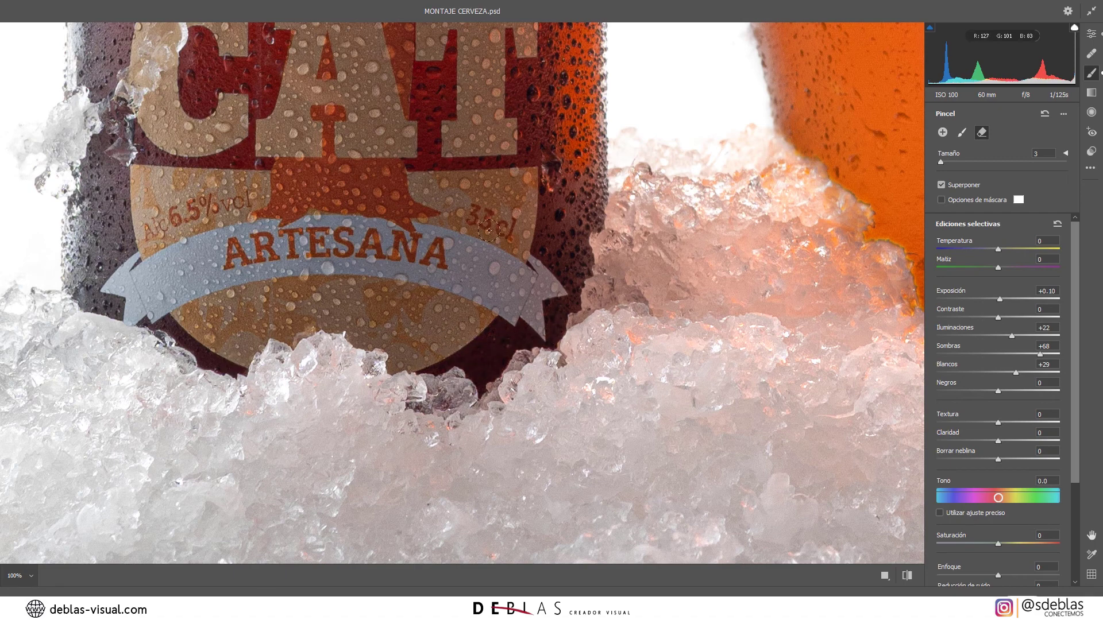
key("ctrl+0")
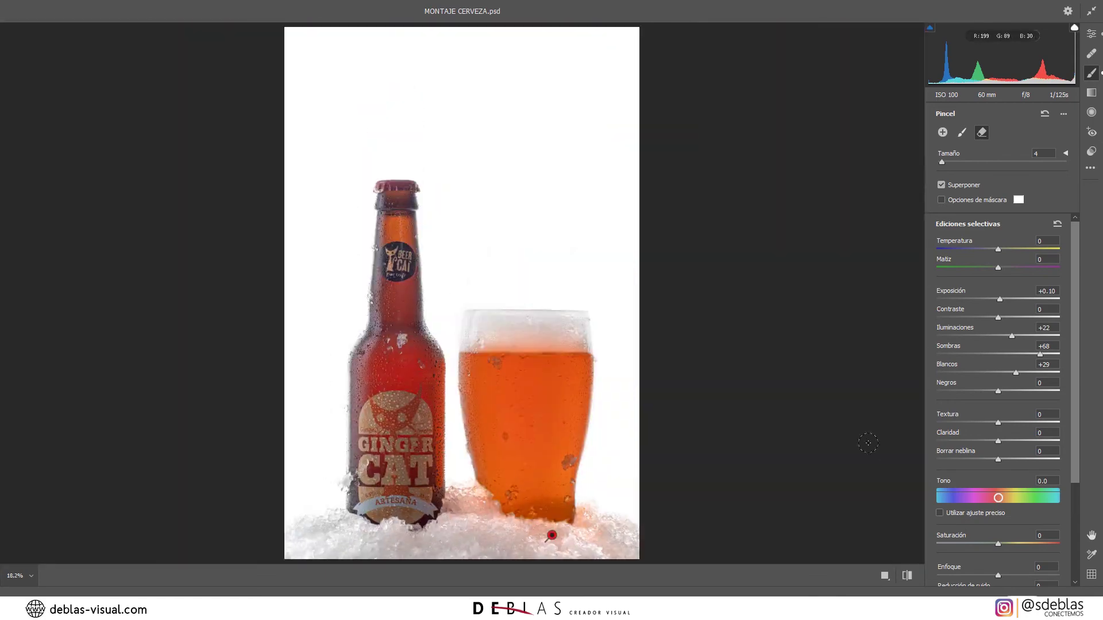
Step: Compare the before and after views of the image and apply the Camera Raw filter
key("q")
key("q")
key("q")
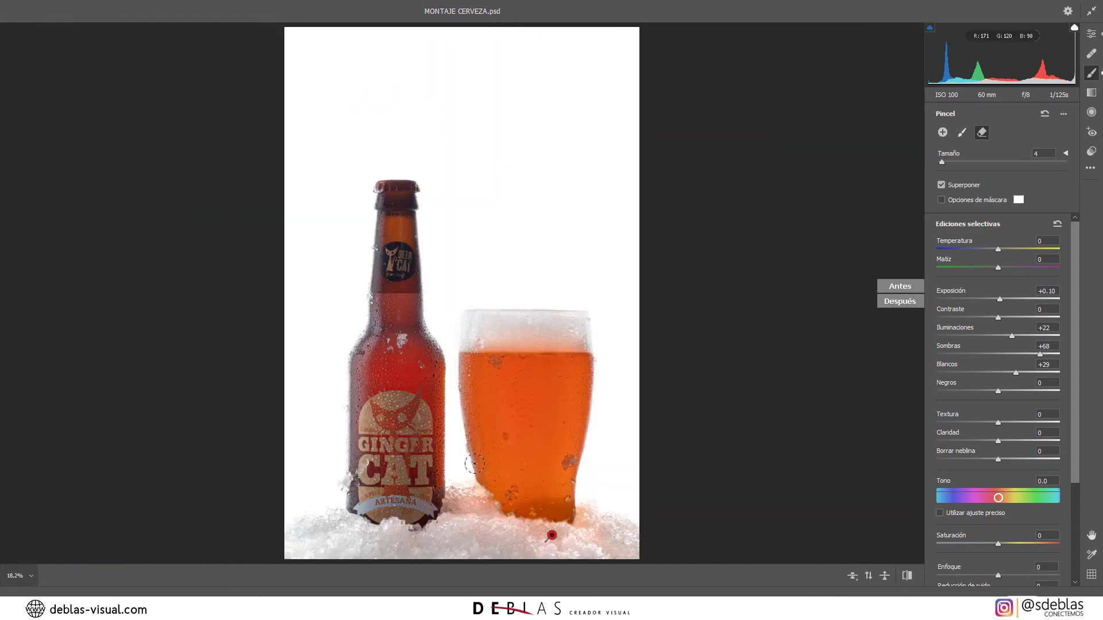
key("Return")
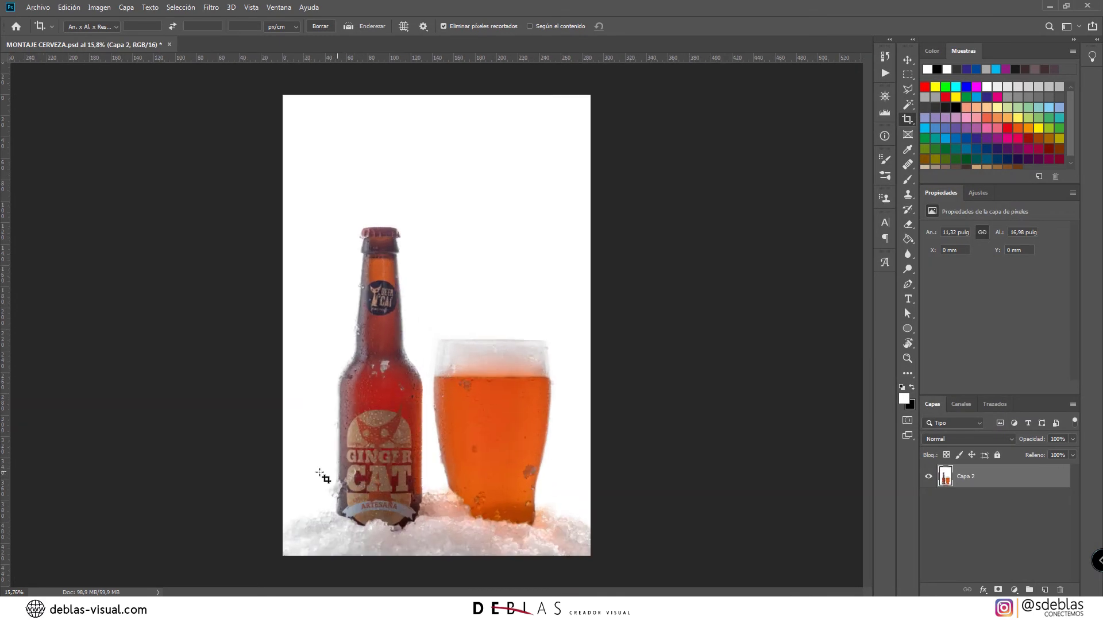
Step: Add a Curves adjustment layer above Capa 2 and pull the middle of its curve down to darken the image
scroll(297, 474, "up", 3)
scroll(436, 335, "up", 2)
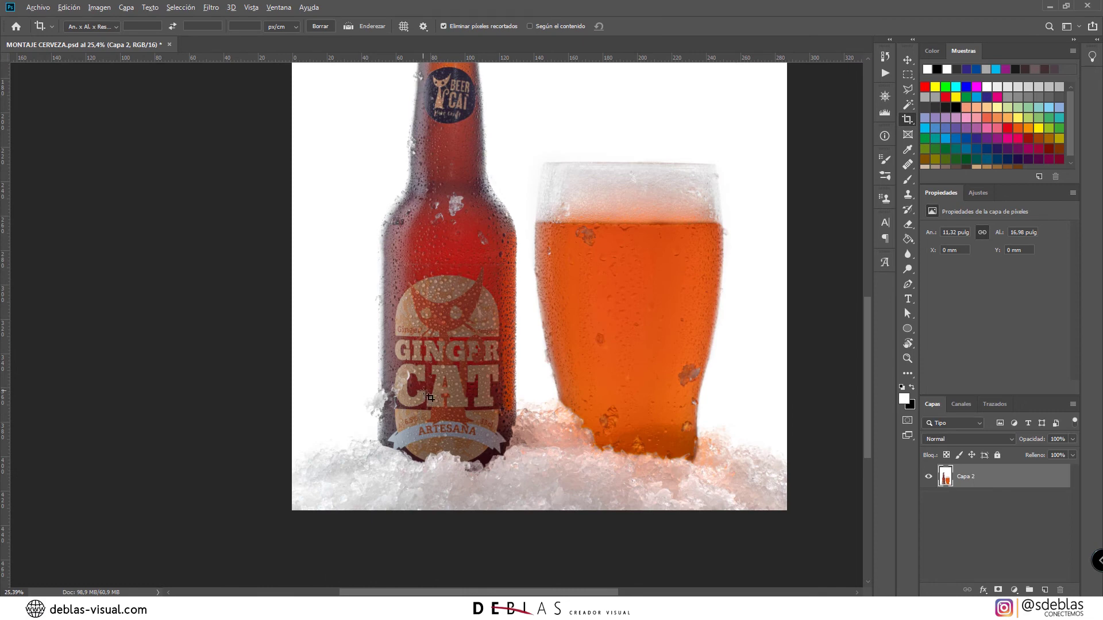
scroll(445, 305, "up", 1)
scroll(464, 323, "down", 3)
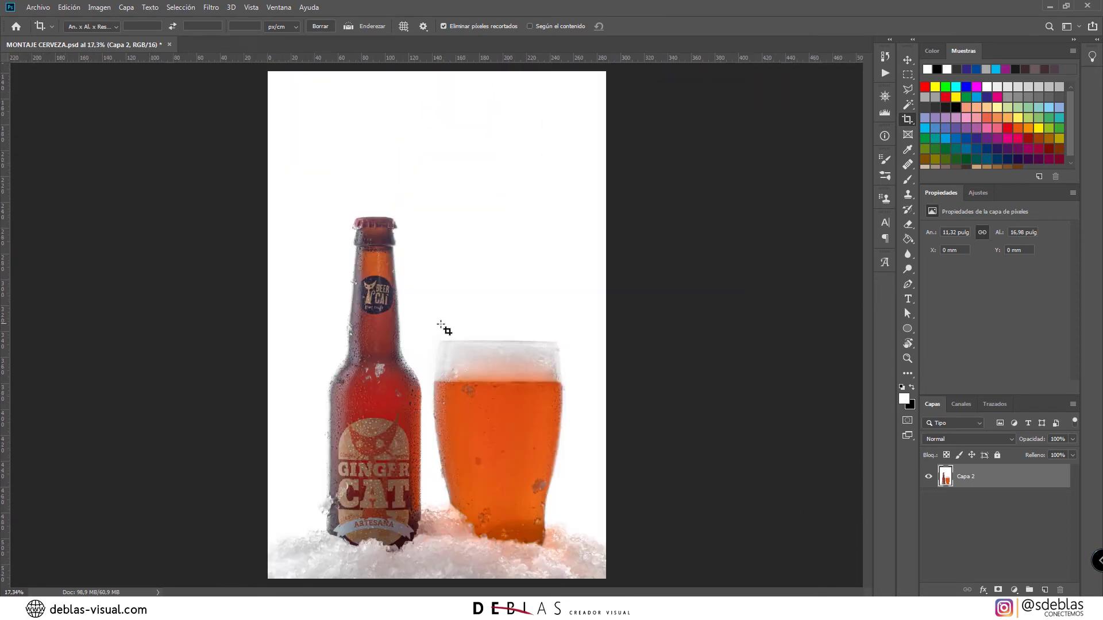
scroll(392, 460, "up", 1)
left_click(978, 193)
left_click(979, 216)
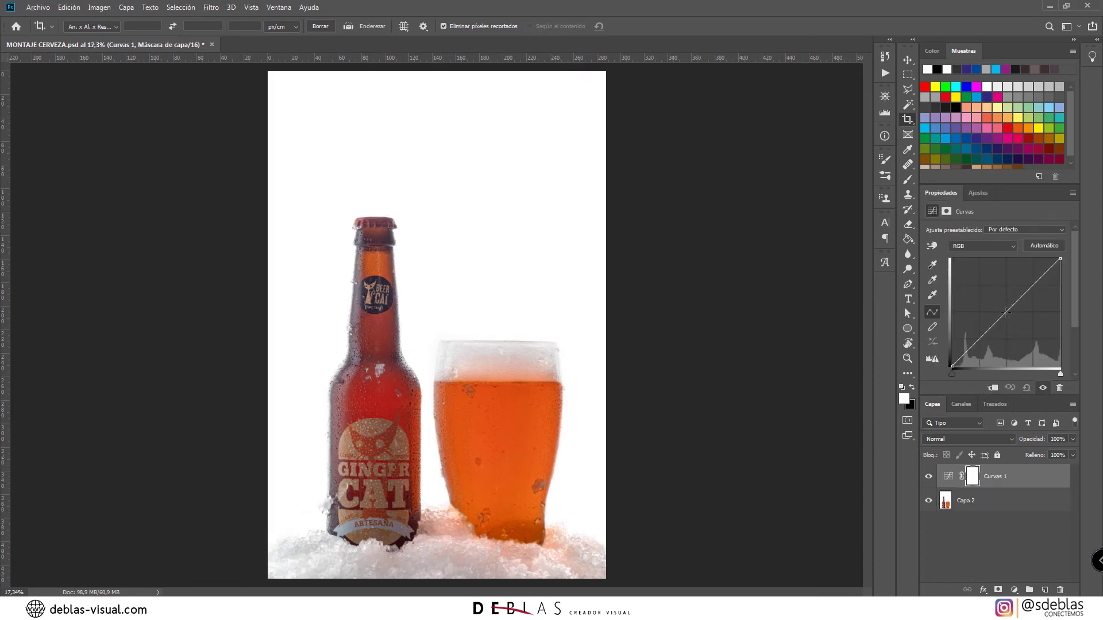
left_click_drag(1004, 304, 1010, 321)
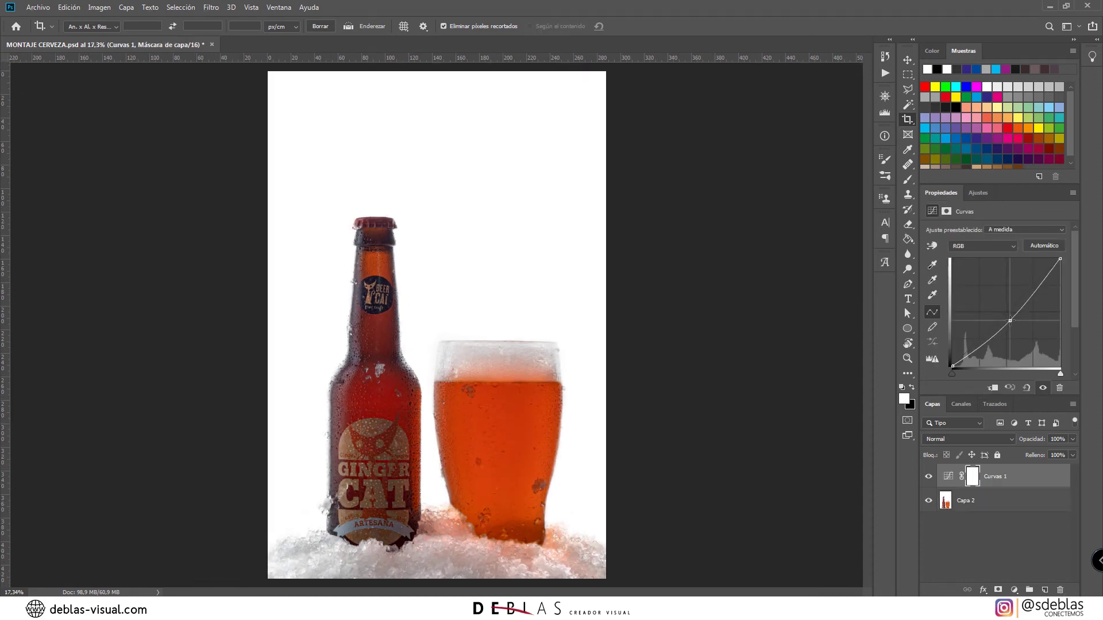
Step: Limit the Curves layer to the dark tones by splitting the underlying layer's white Blend If slider at about 59 / 118
double_click(1028, 482)
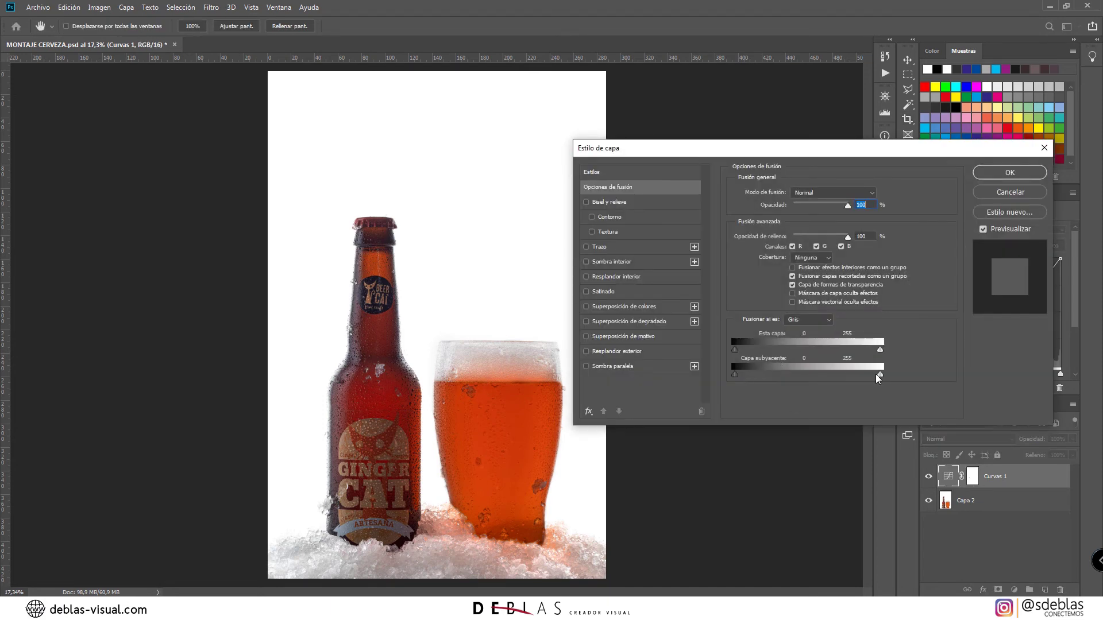
left_click_drag(873, 374, 795, 369)
key("alt")
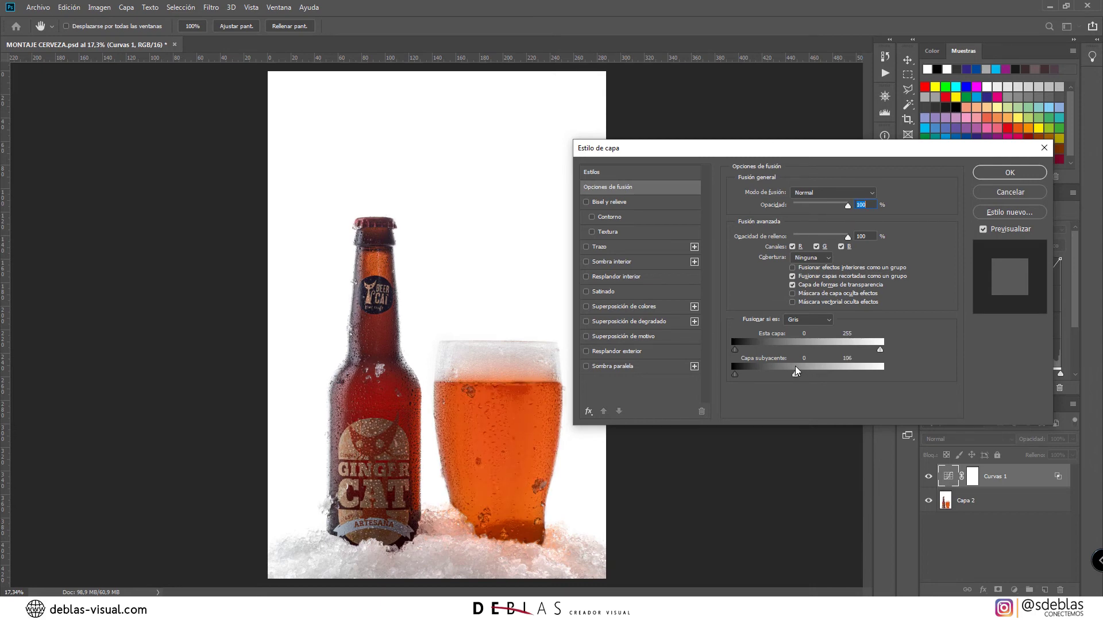
key("alt")
left_click_drag(794, 376, 785, 374)
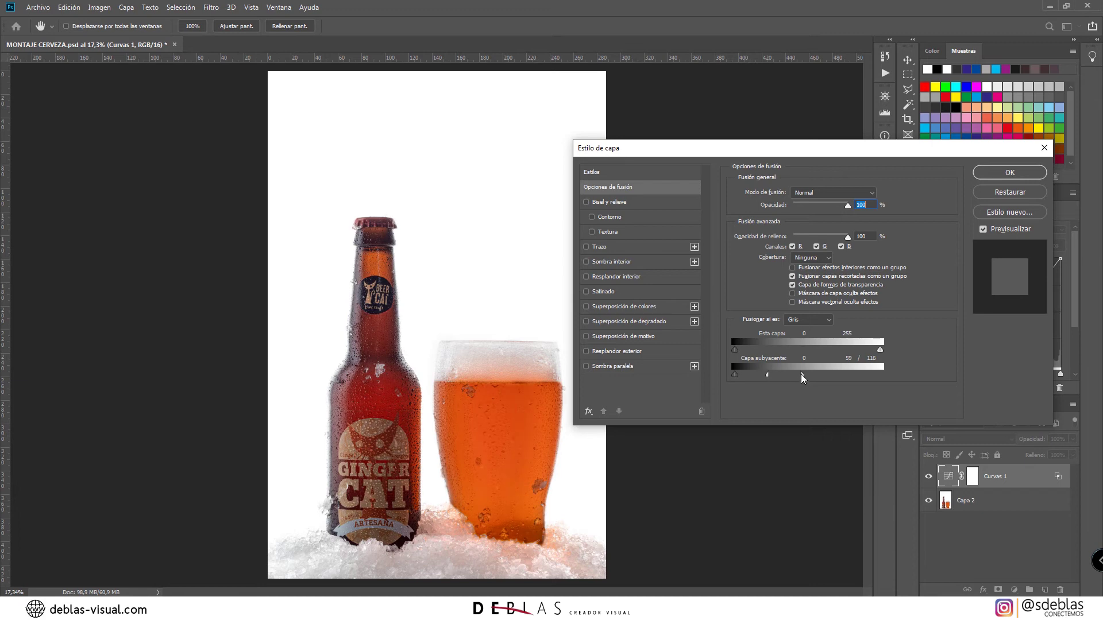
left_click(990, 173)
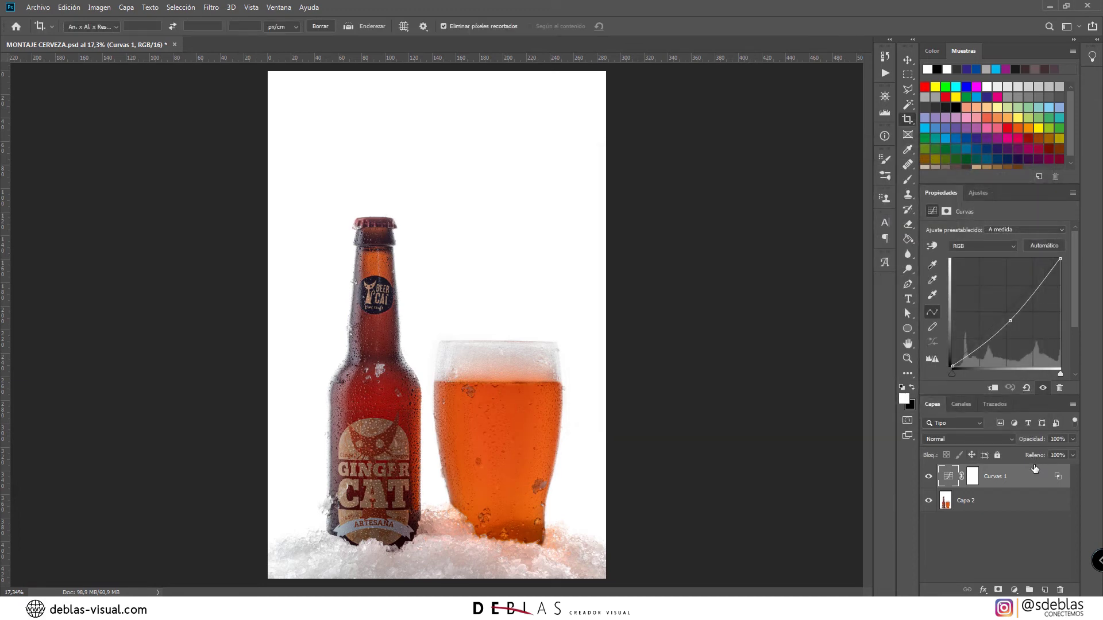
Step: Stamp the visible darkened result onto a new layer, hide it and move the Curvas 1 layer above it
key("ctrl+shift+alt+e")
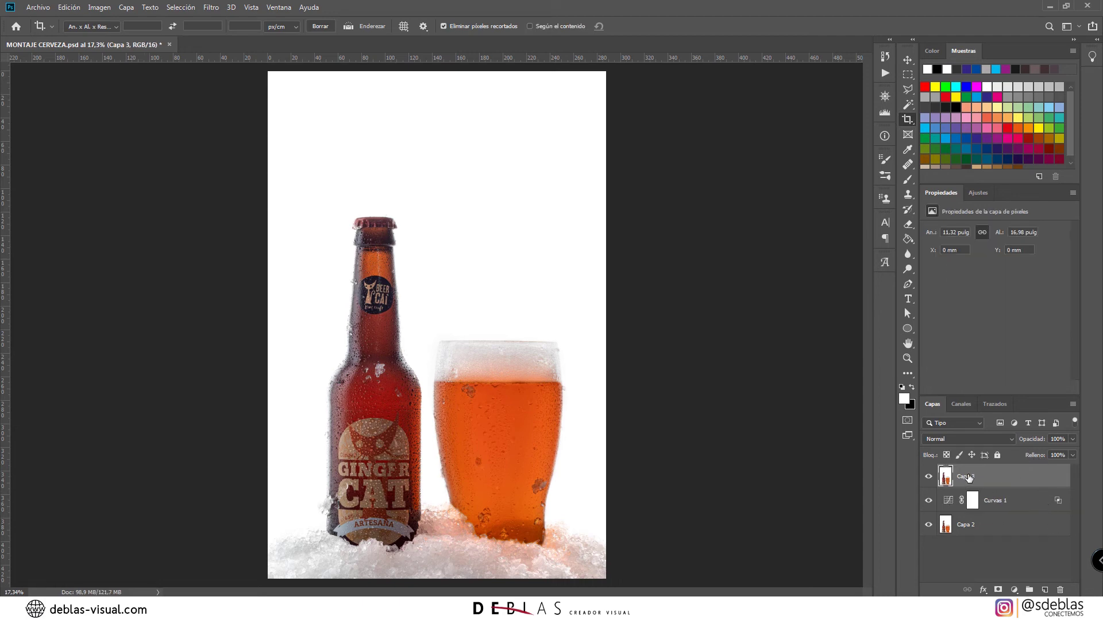
left_click(928, 476)
left_click_drag(1027, 500, 1007, 480)
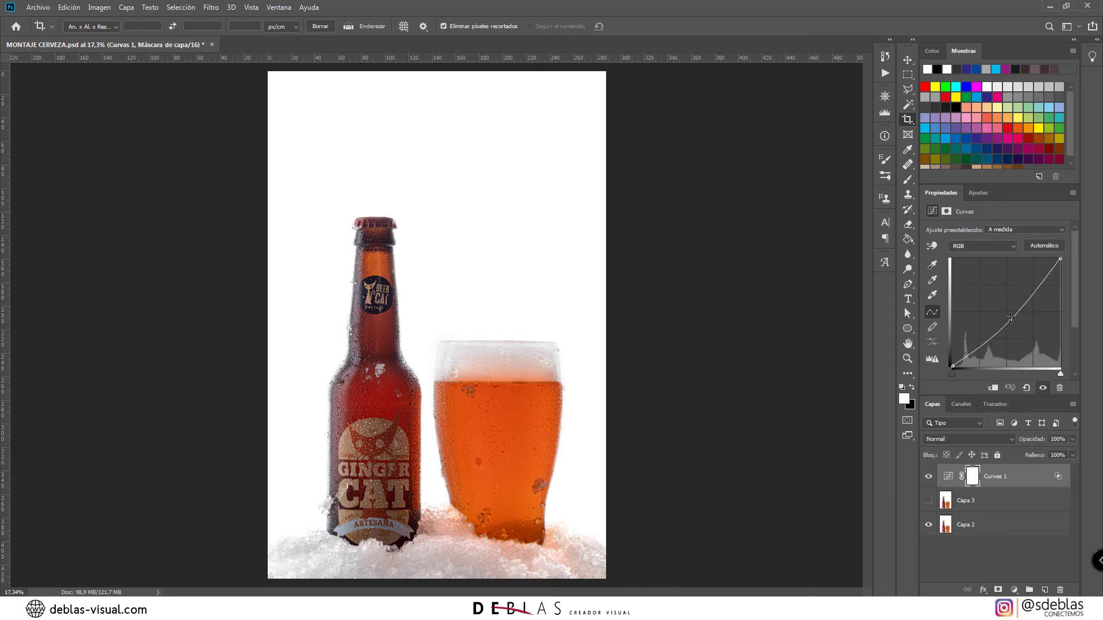
Step: Raise the midpoint of Curvas 1 to brighten, and split the underlying layer's black Blend If slider at 131 / 185
left_click_drag(1010, 320, 999, 302)
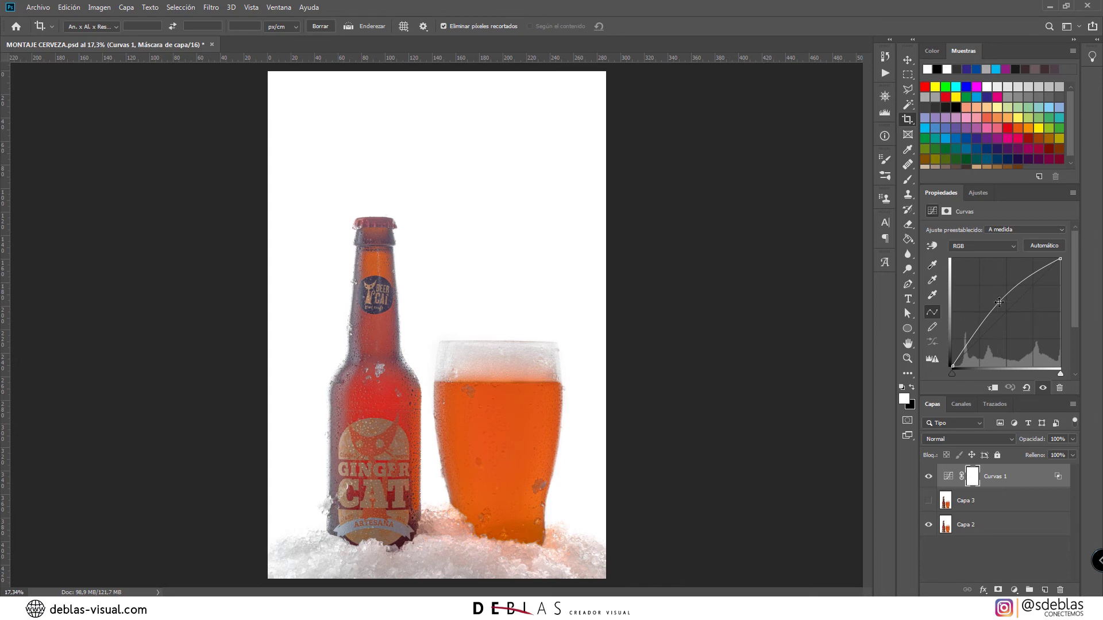
left_click(1039, 477)
double_click(1039, 478)
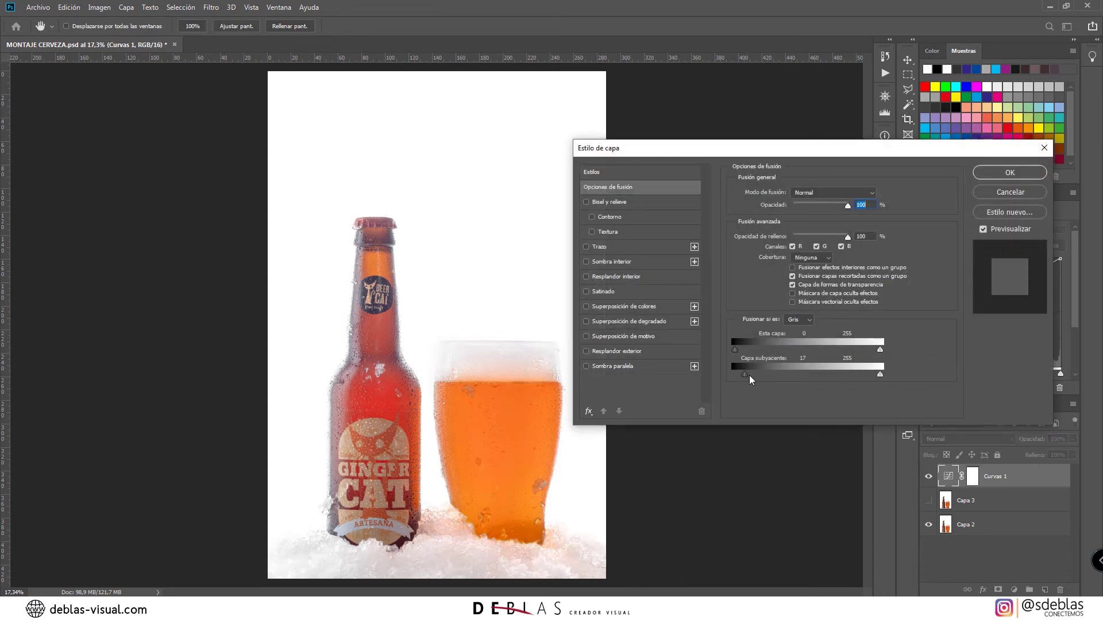
left_click_drag(749, 376, 792, 373)
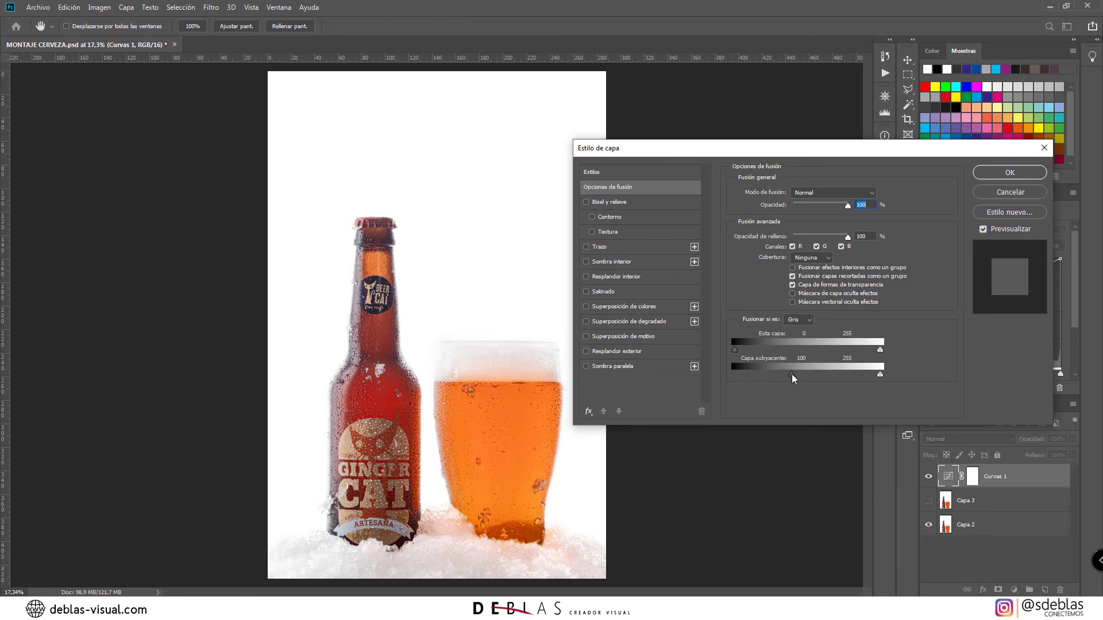
key("alt")
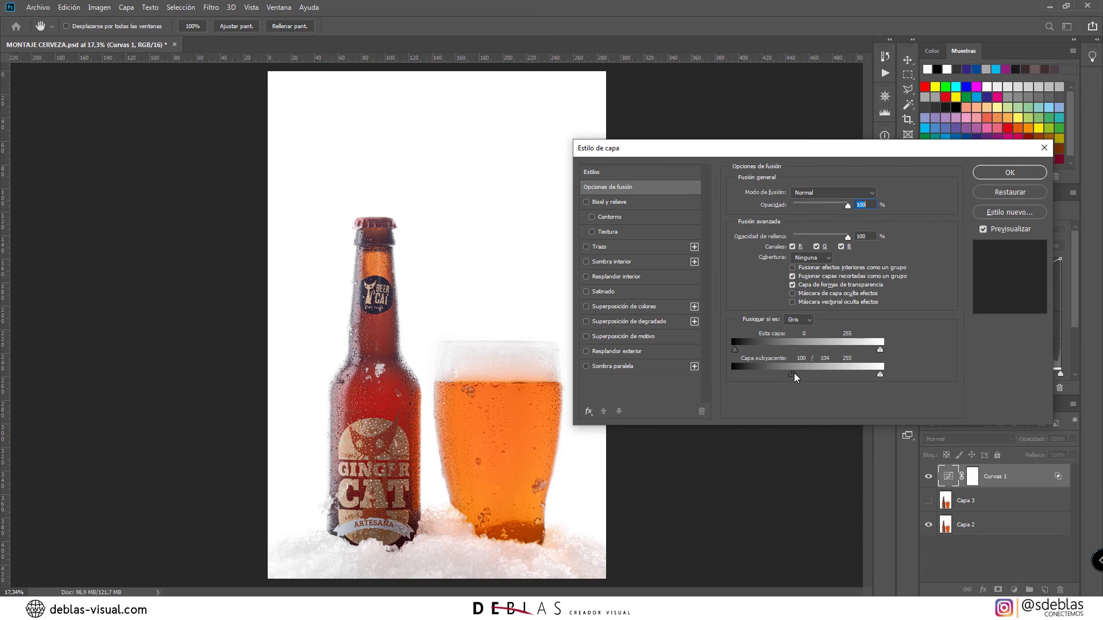
left_click_drag(794, 374, 827, 377)
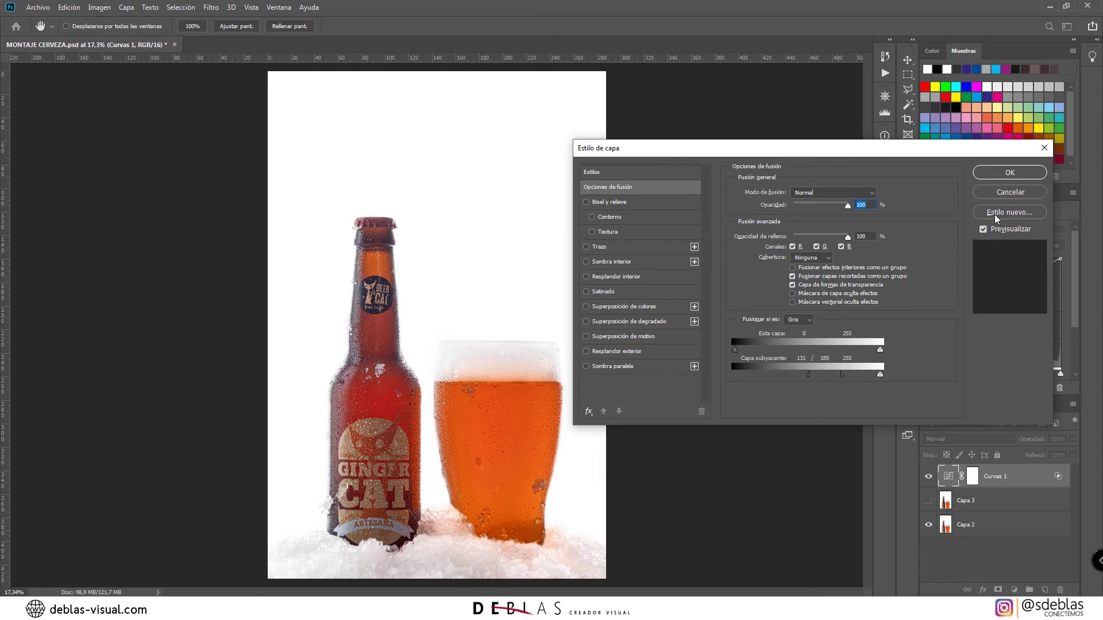
left_click(1009, 173)
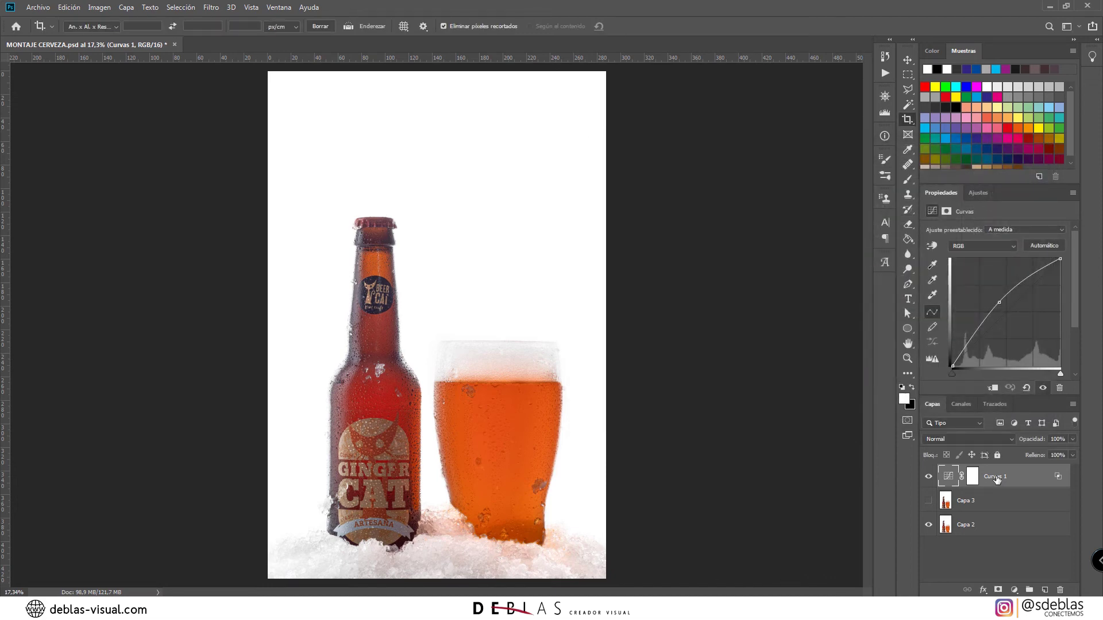
Step: Stamp the visible brightened result onto a new layer and delete the Curvas 1 adjustment layer
key("ctrl+shift+alt+e")
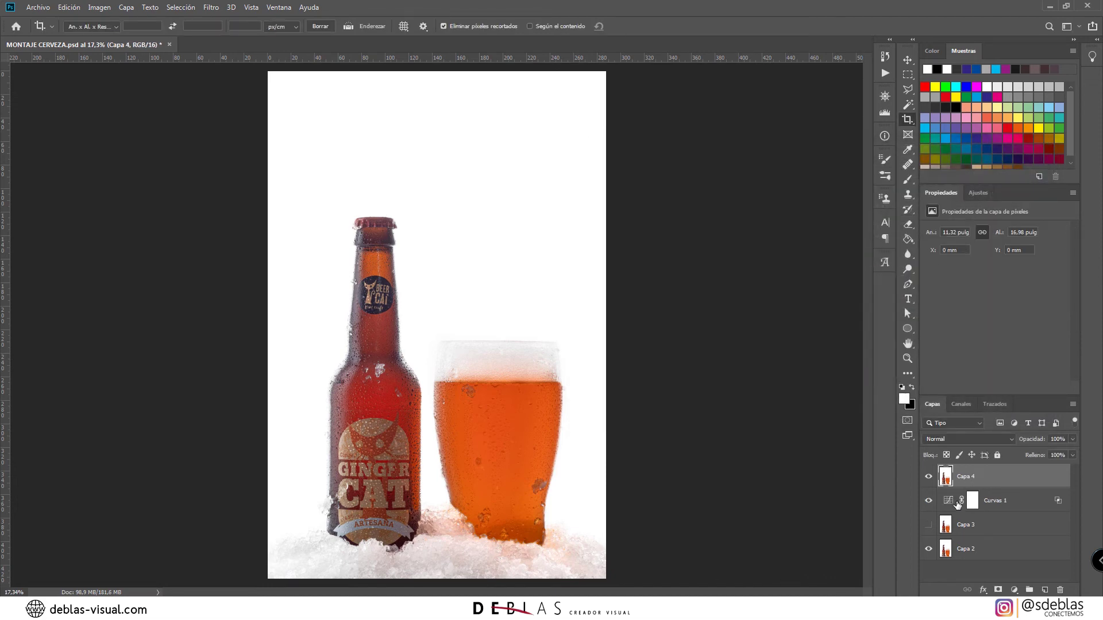
left_click(1032, 503)
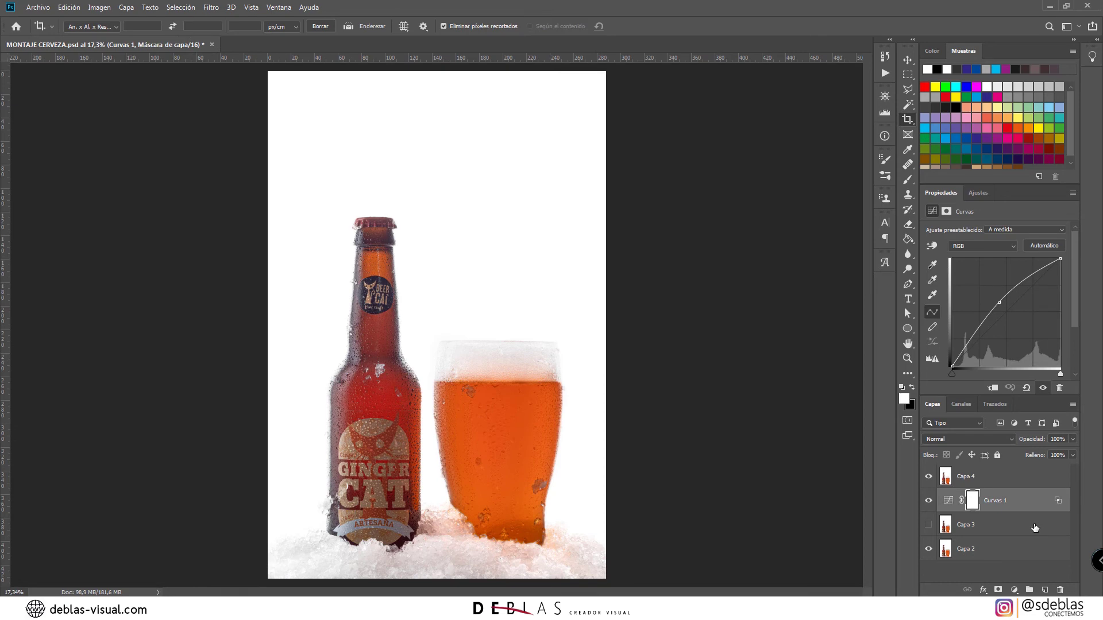
key("Delete")
Step: Rename the layer Capa 4 as iluminaciones
left_click(960, 481)
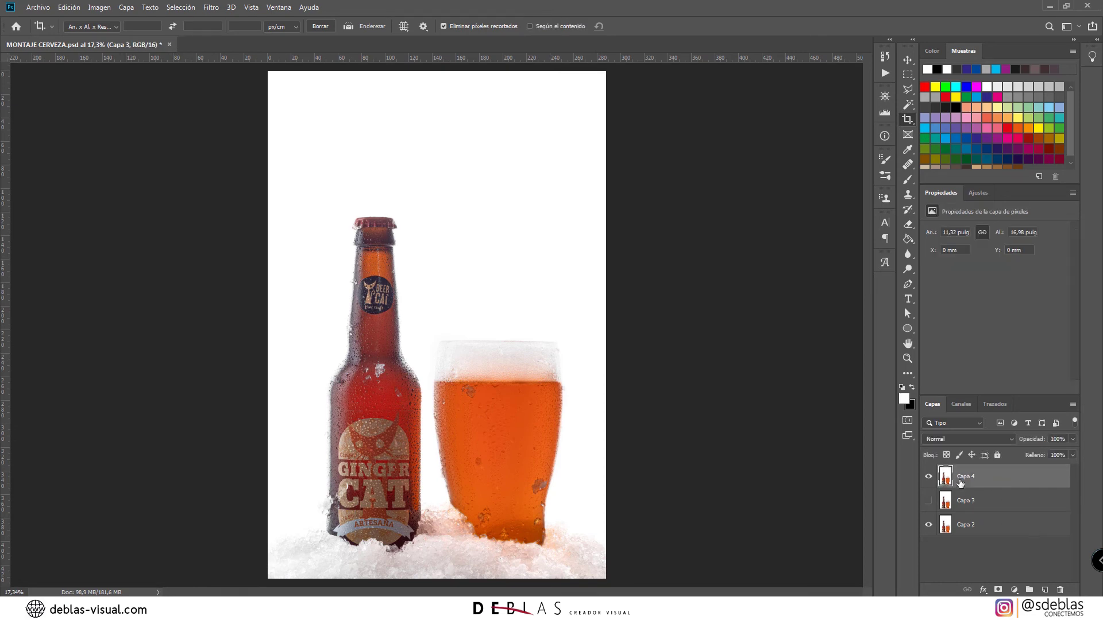
double_click(960, 478)
type("I")
type("lumina")
type("ciones")
key("Return")
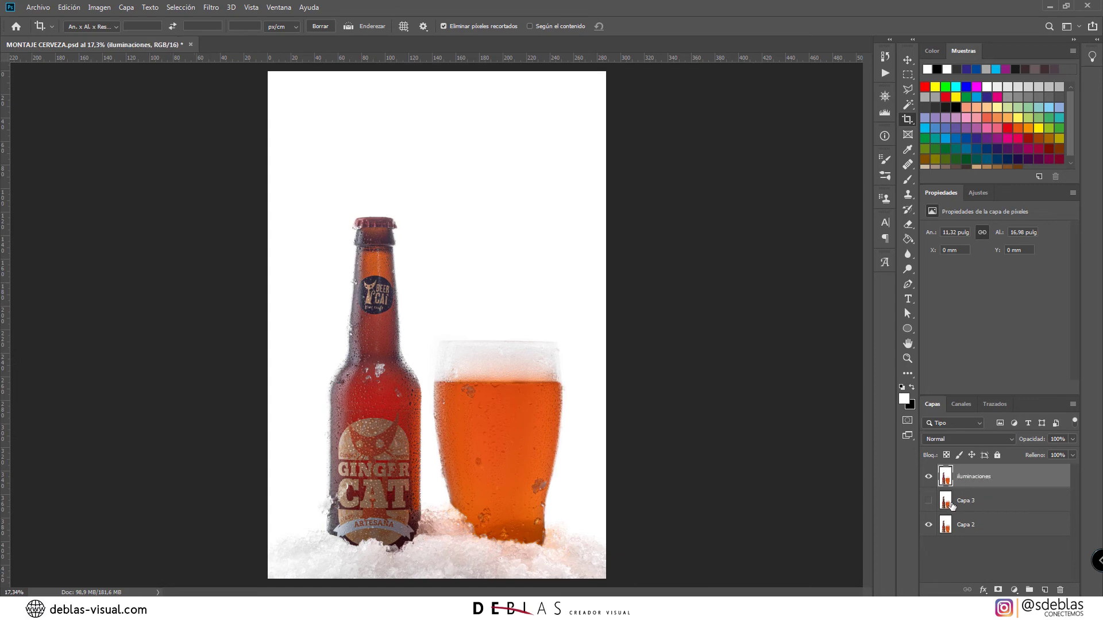
Step: Rename the layer Capa 3 as sombras and make it visible
double_click(966, 501)
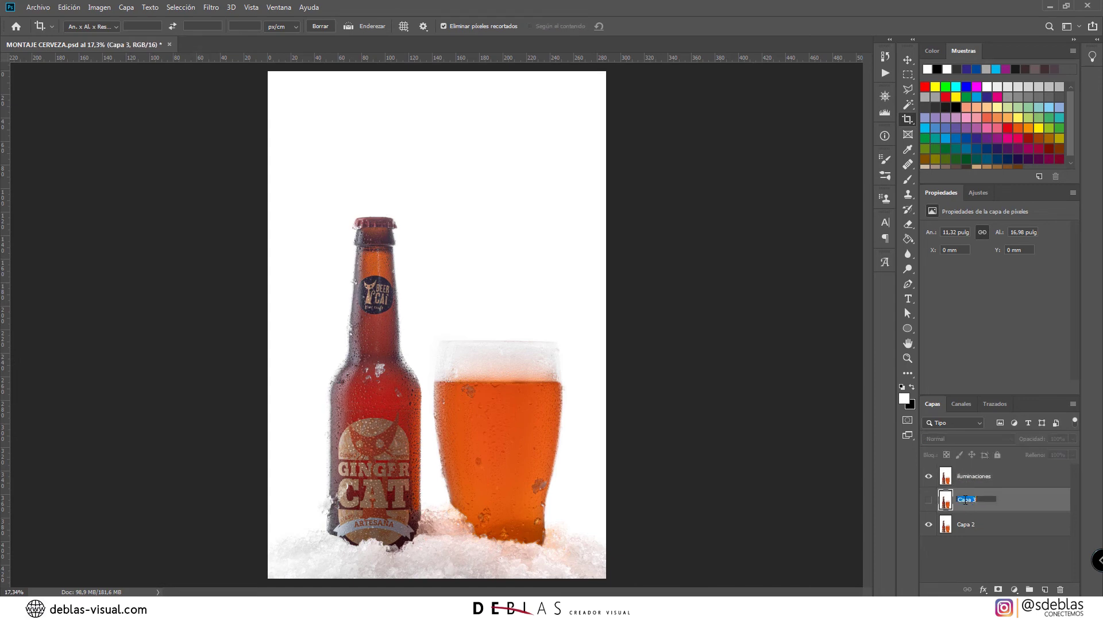
type("sombras")
key("Return")
left_click(929, 500)
Step: Rename the layer Capa 2 as base
double_click(961, 525)
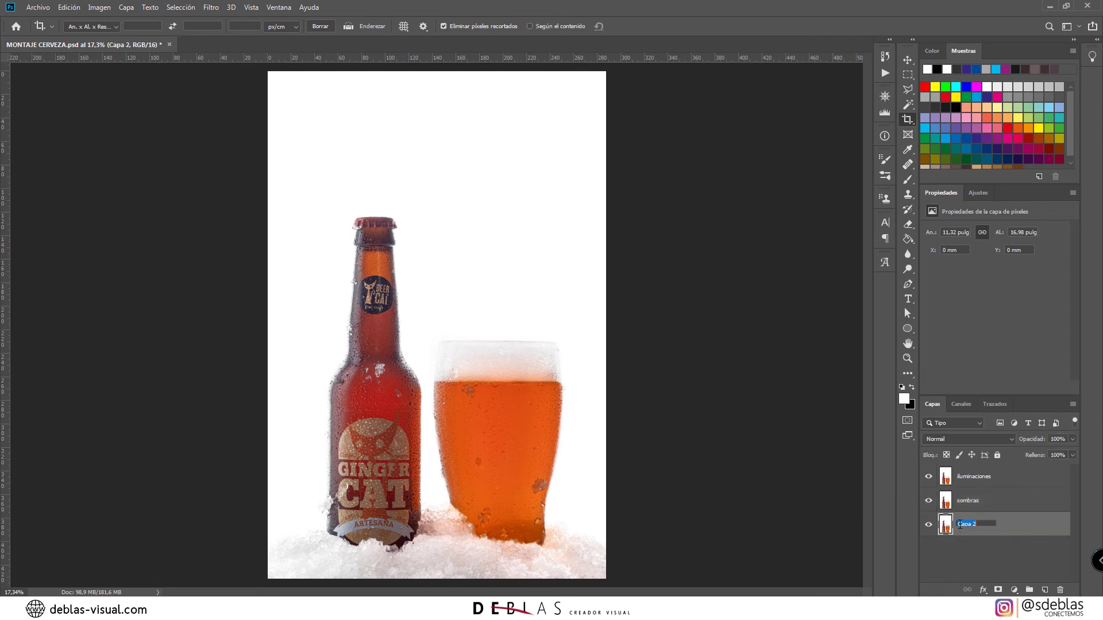
type("base")
key("Return")
Step: Apply the base layer's RGB image to the sombras layer with Restar blending at 100% opacity, scale 1 and offset 128
left_click(1003, 500)
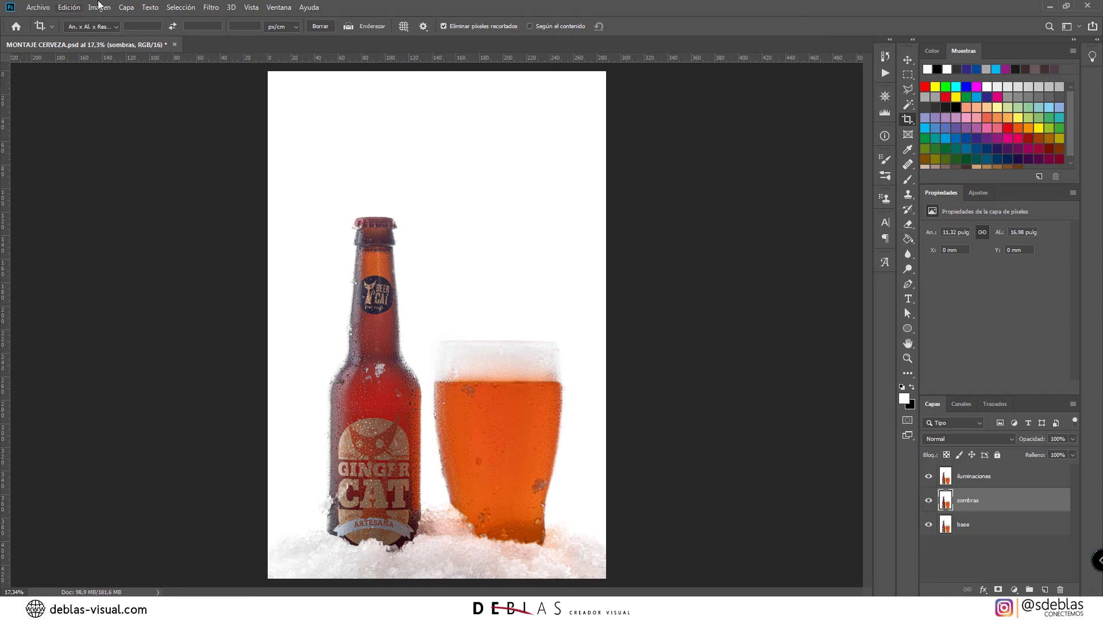
left_click(100, 7)
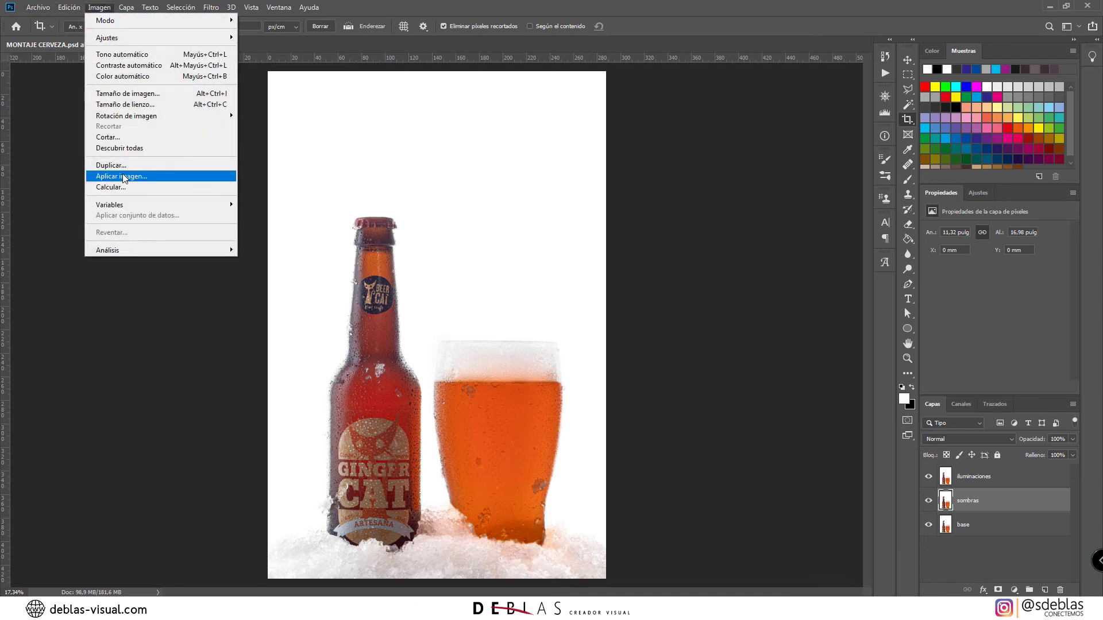
left_click(123, 176)
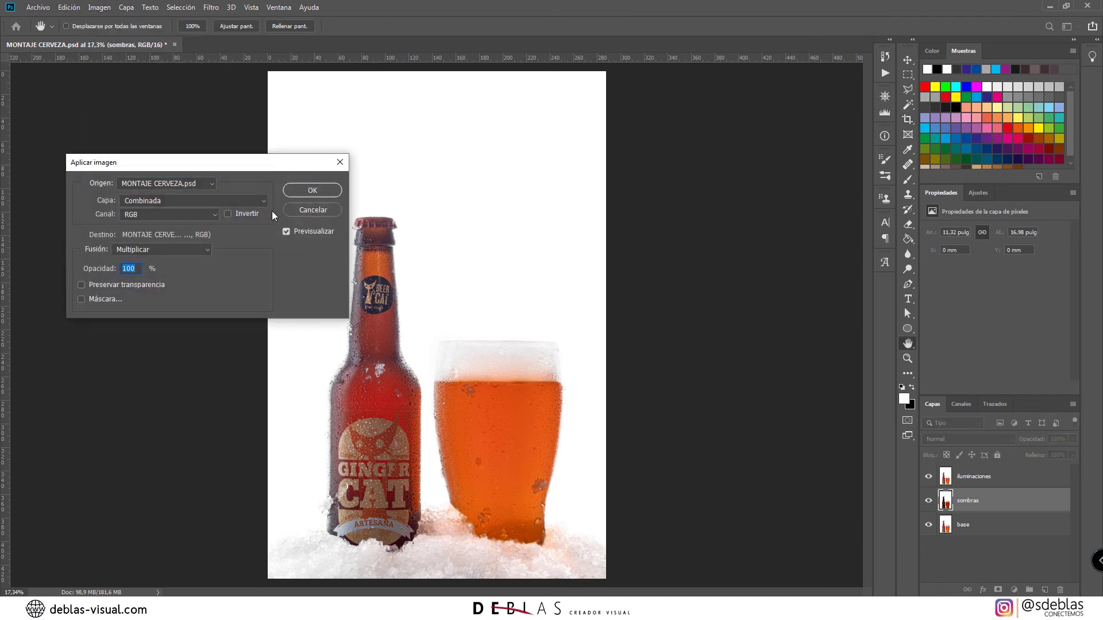
left_click(254, 203)
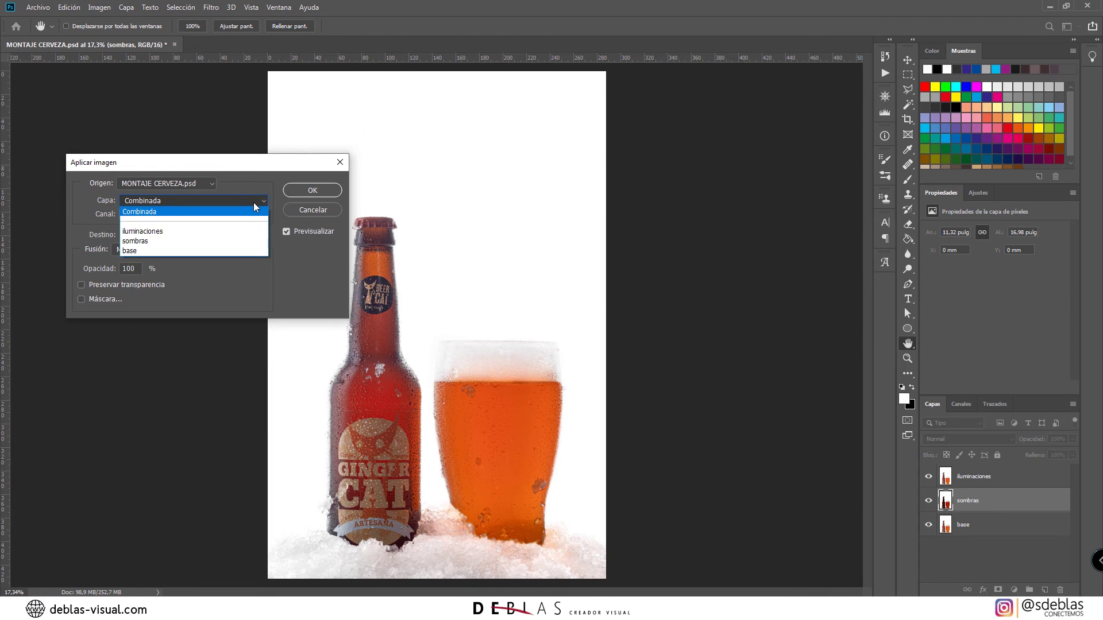
left_click(181, 250)
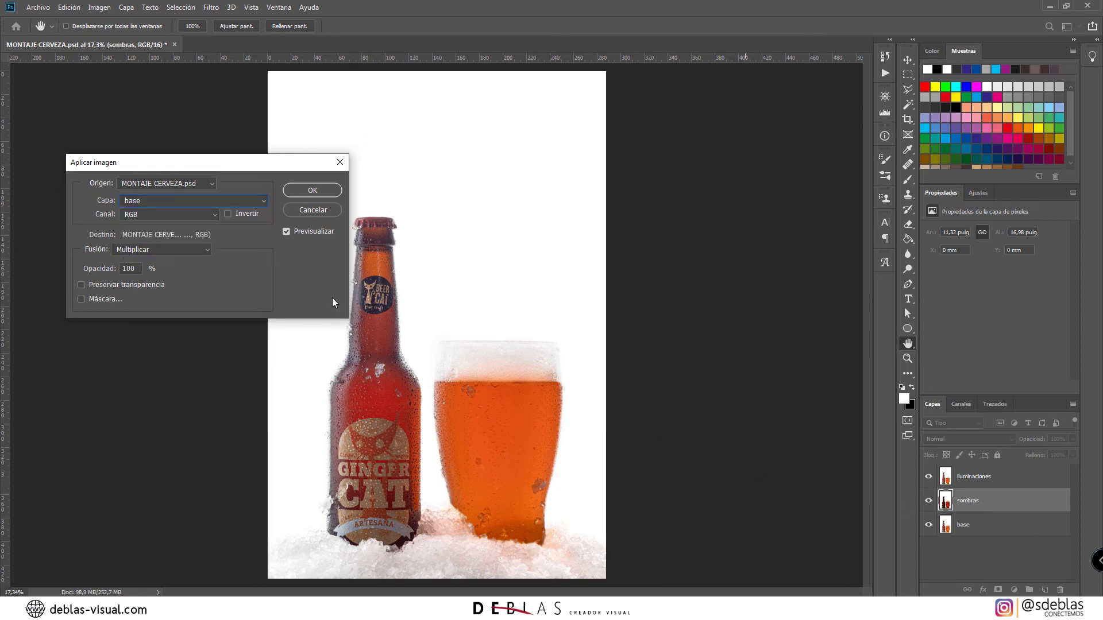
left_click(183, 251)
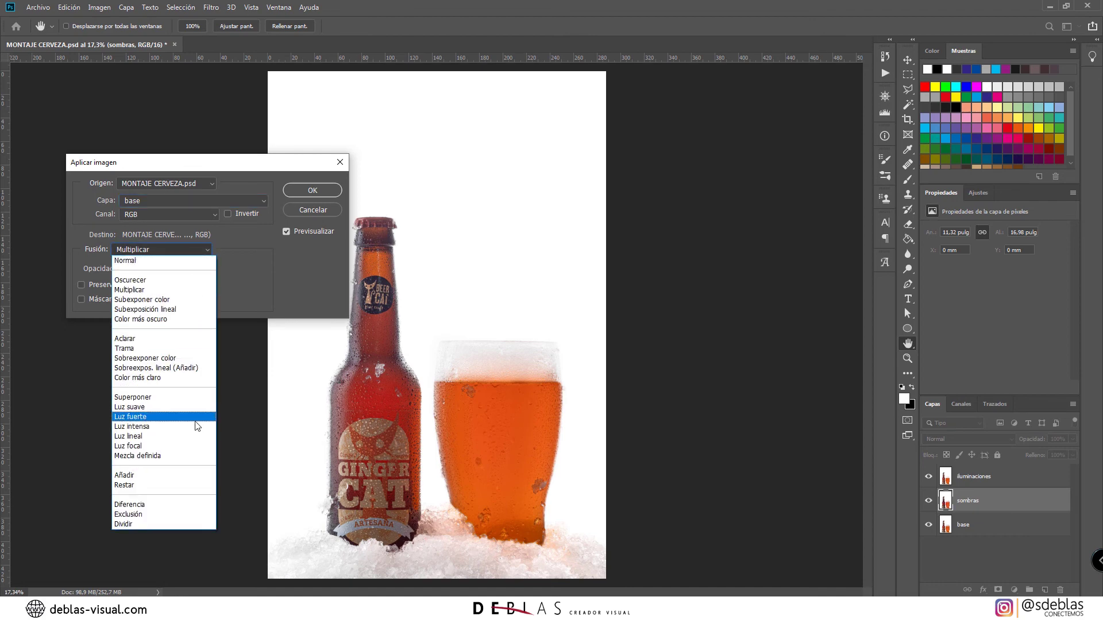
left_click(181, 485)
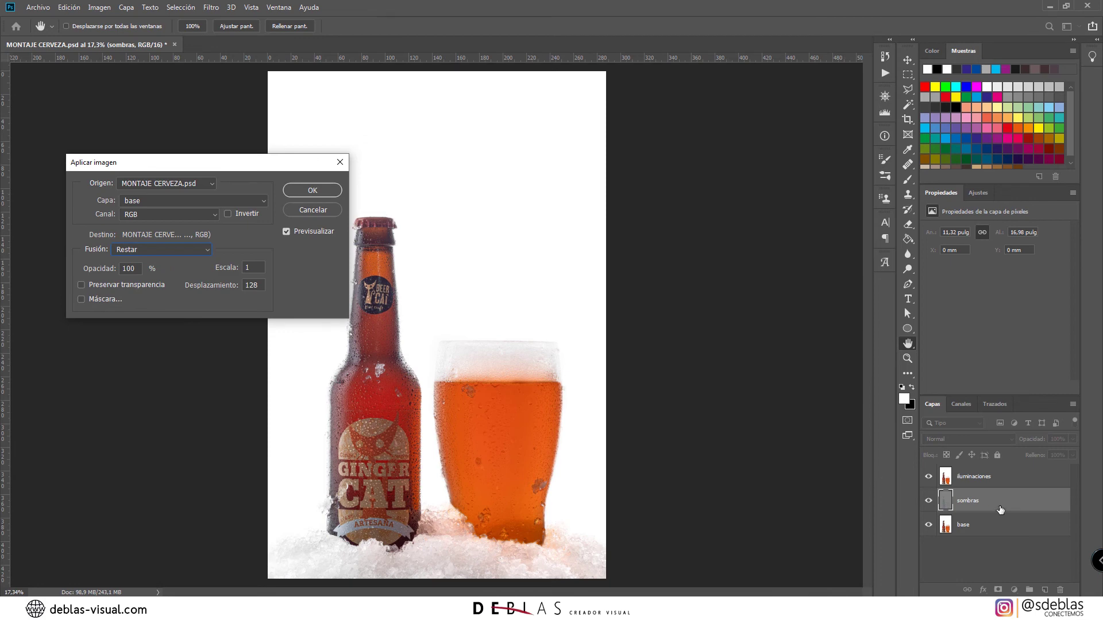
left_click(303, 192)
key("c")
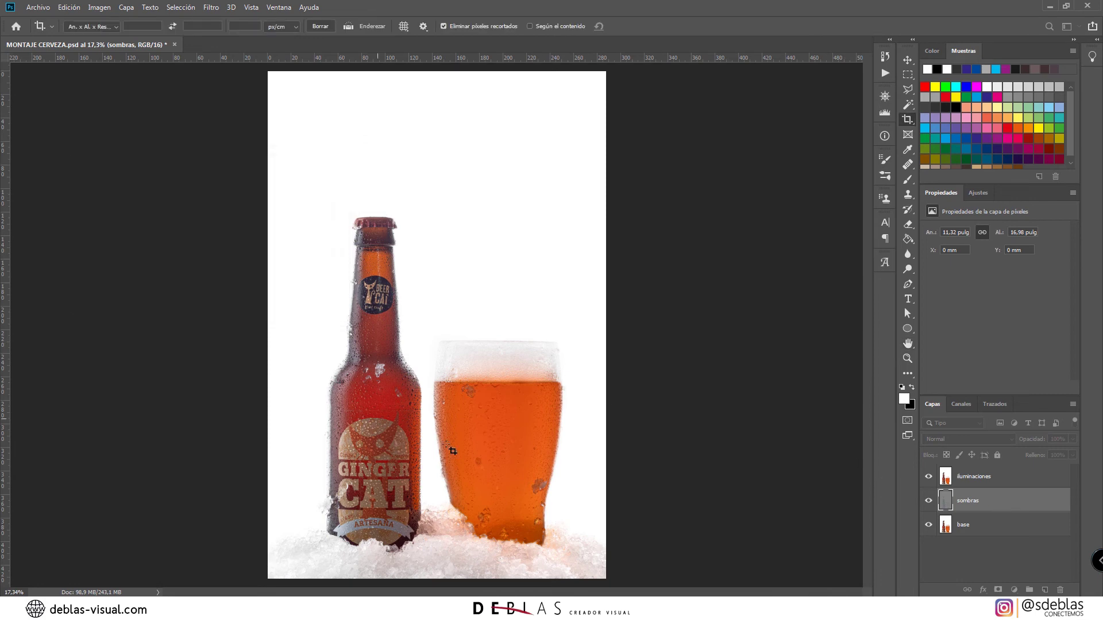
Step: Hide the iluminaciones layer and set the sombras layer's blend mode to Luz suave
left_click(929, 478)
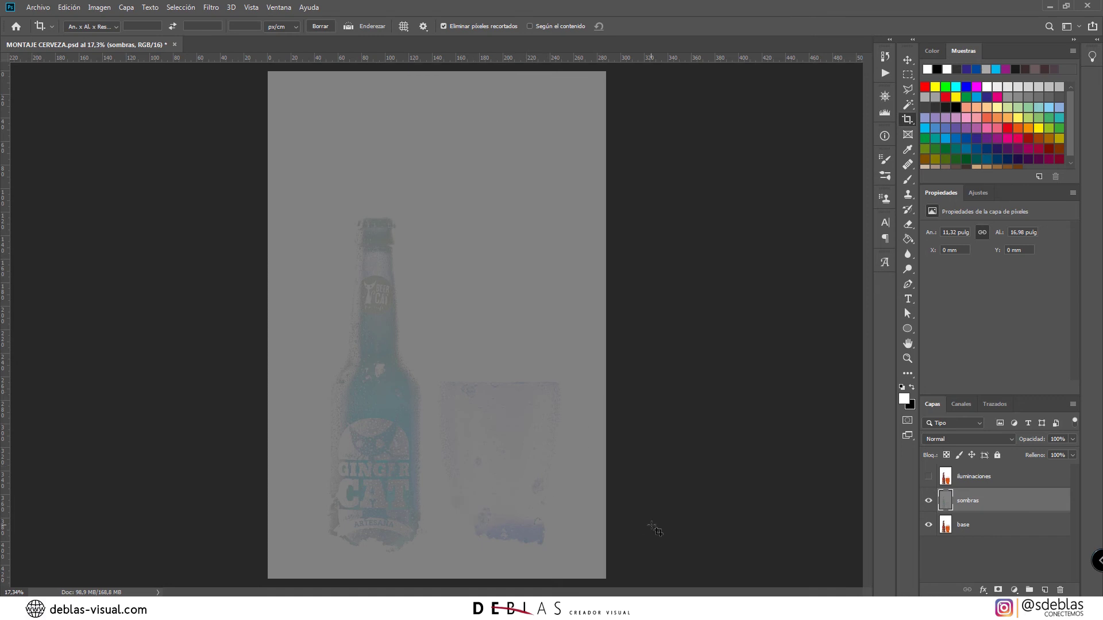
left_click(970, 439)
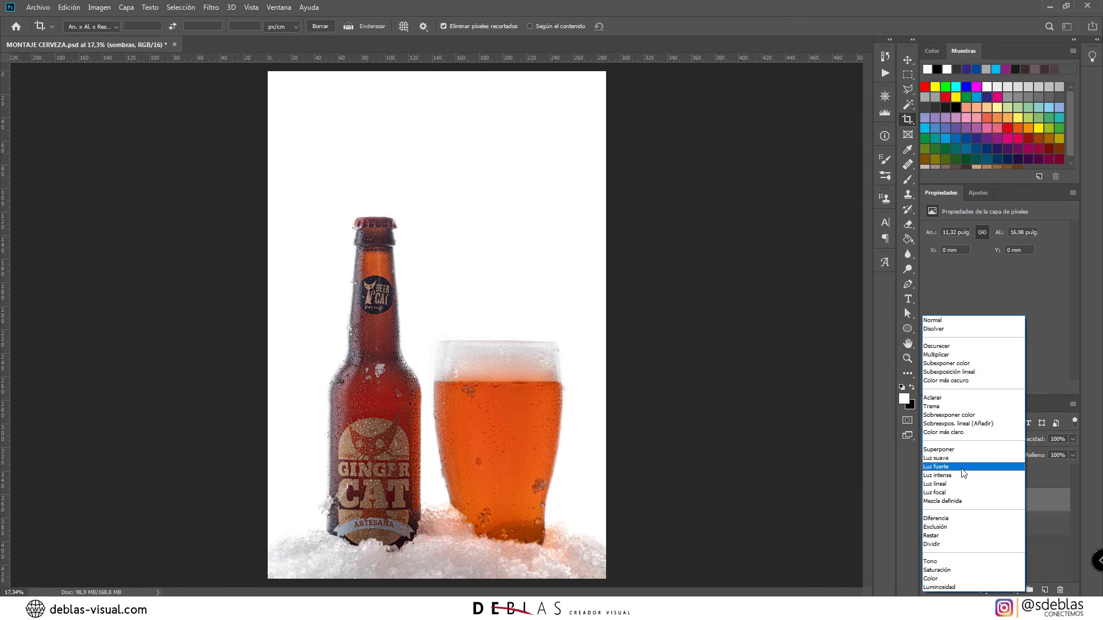
left_click(961, 458)
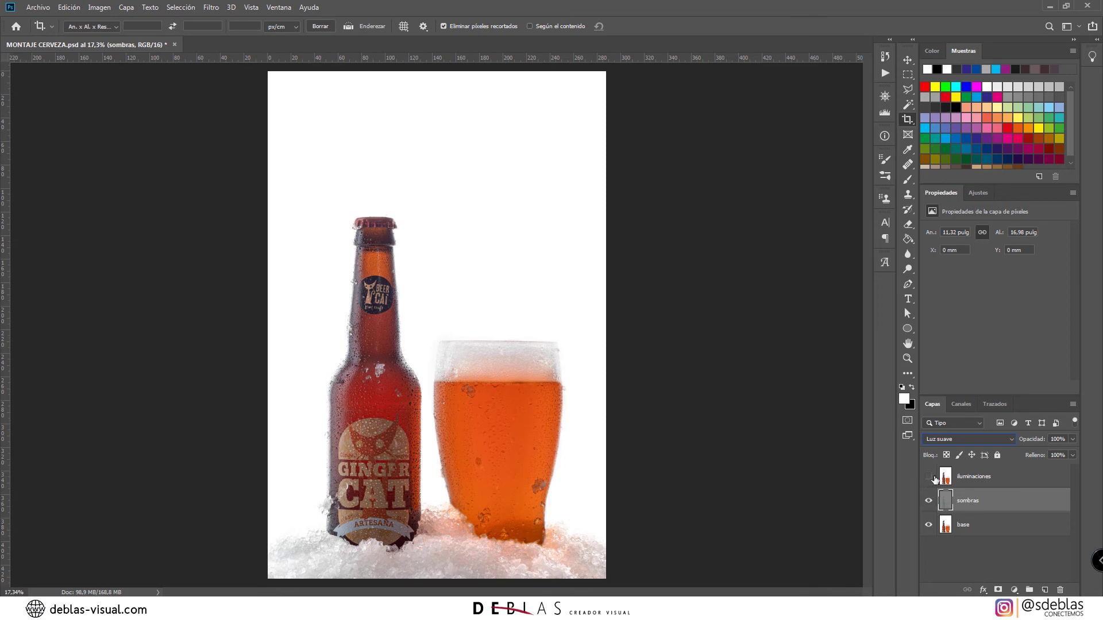
Step: Show iluminaciones, apply the base layer to it with Restar, scale 1 and offset 128, and set its blend mode to Luz suave
left_click(927, 478)
left_click(976, 477)
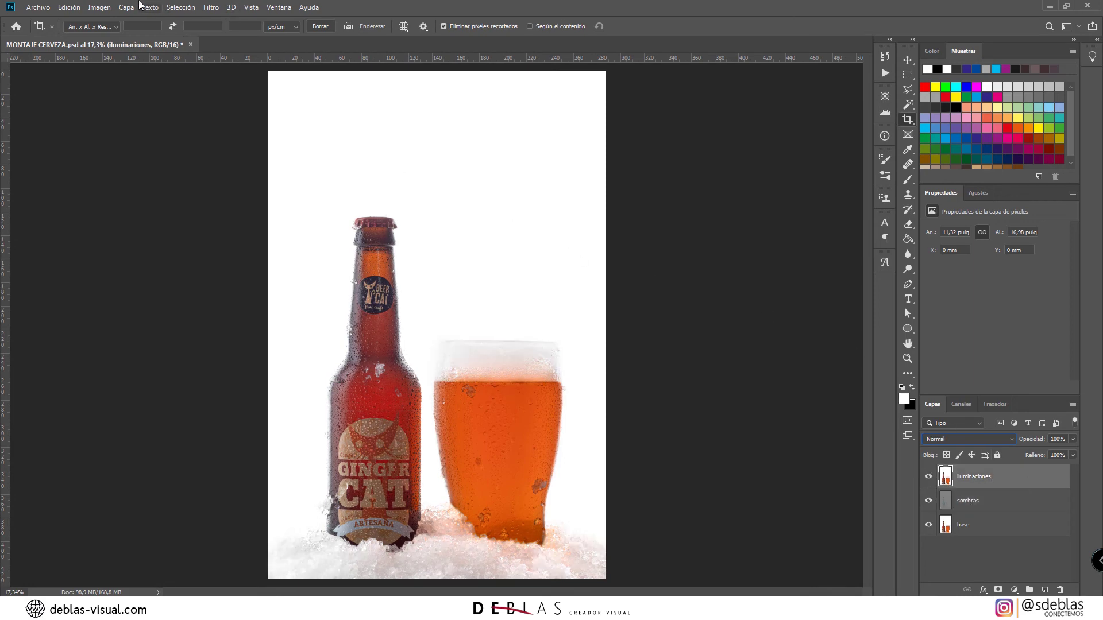
left_click(99, 8)
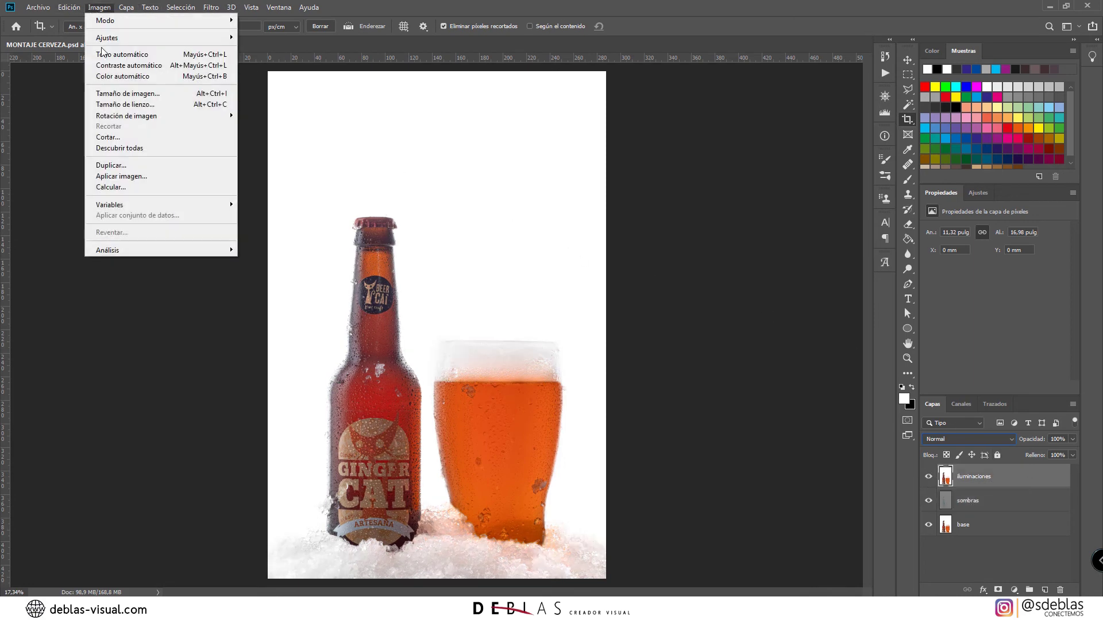
left_click(111, 176)
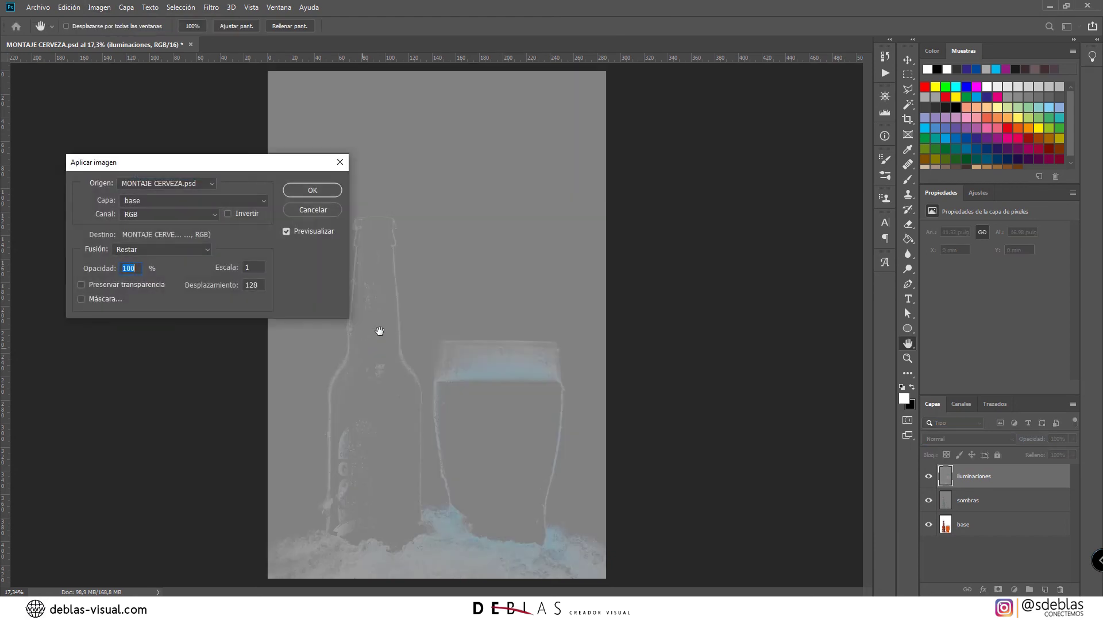
left_click(305, 190)
key("c")
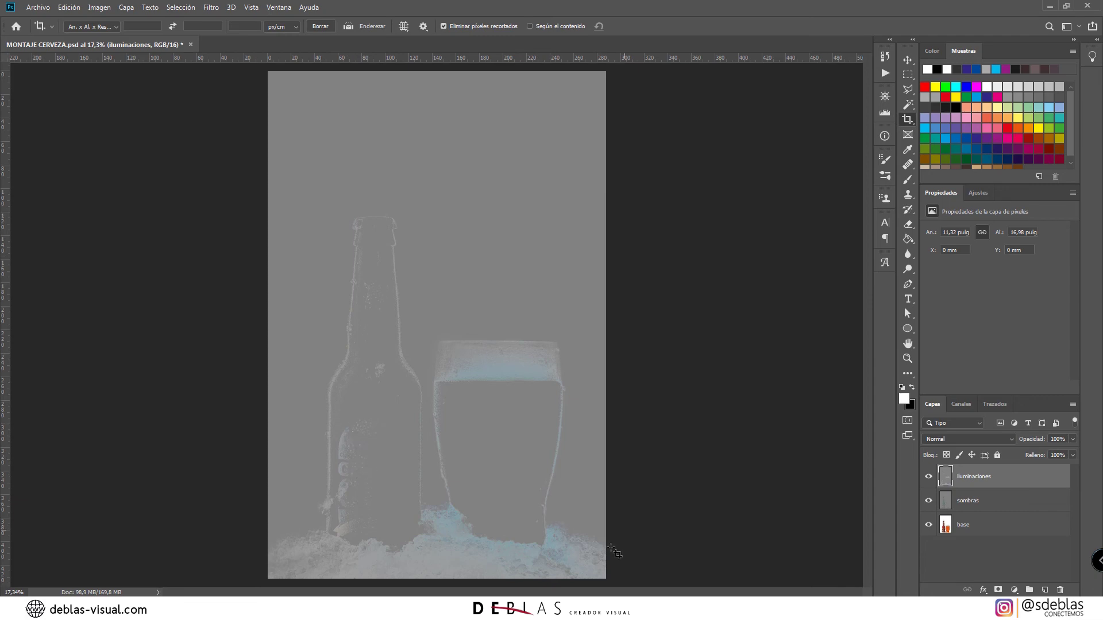
left_click(949, 438)
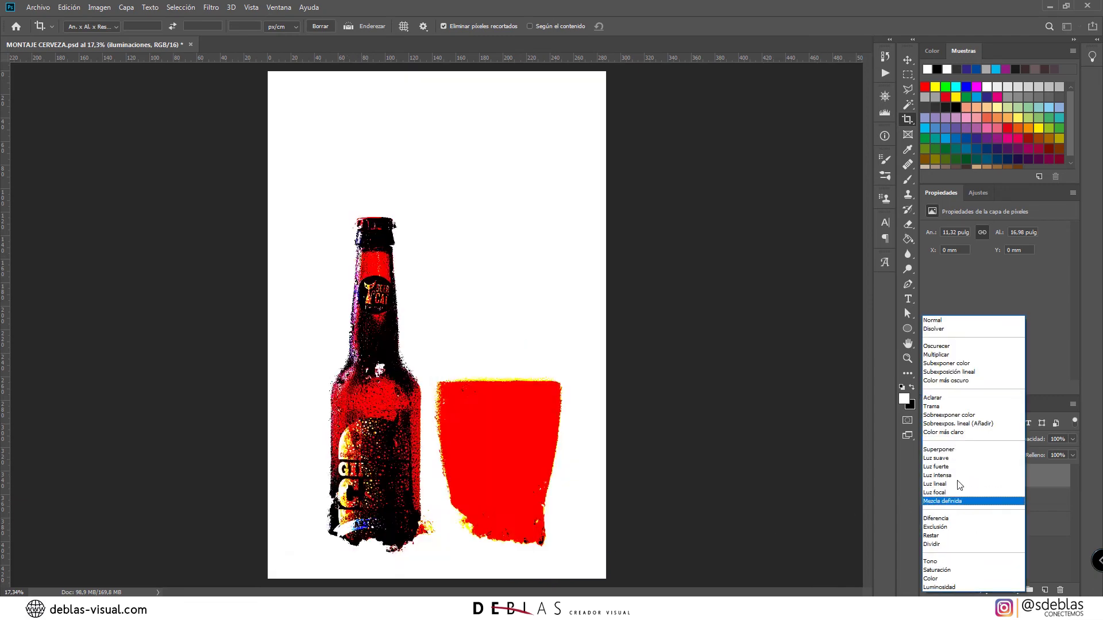
left_click(960, 457)
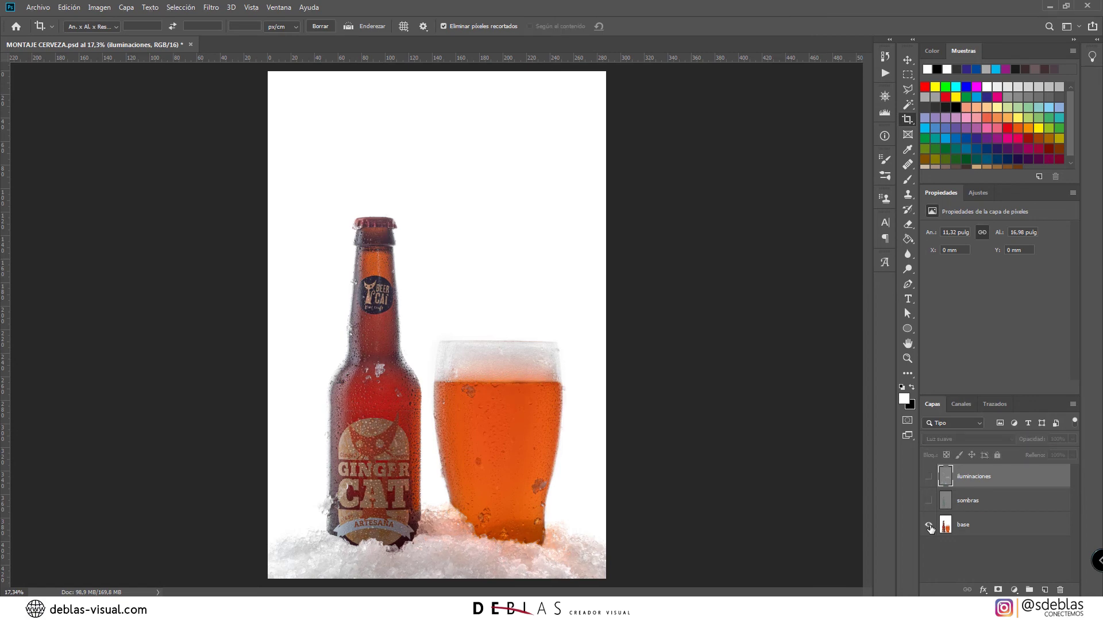
Step: Lower the sombras layer's opacity to 73% and compare the blended result with the base layer alone
left_click(1019, 509)
left_click_drag(1035, 443, 1020, 439)
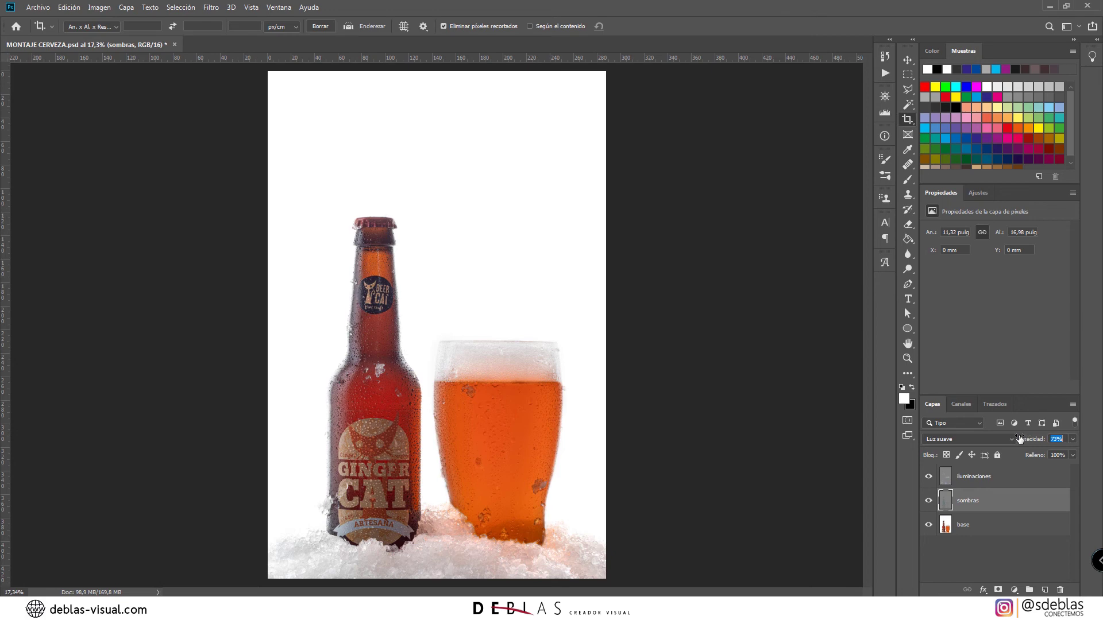
left_click(929, 525, "alt")
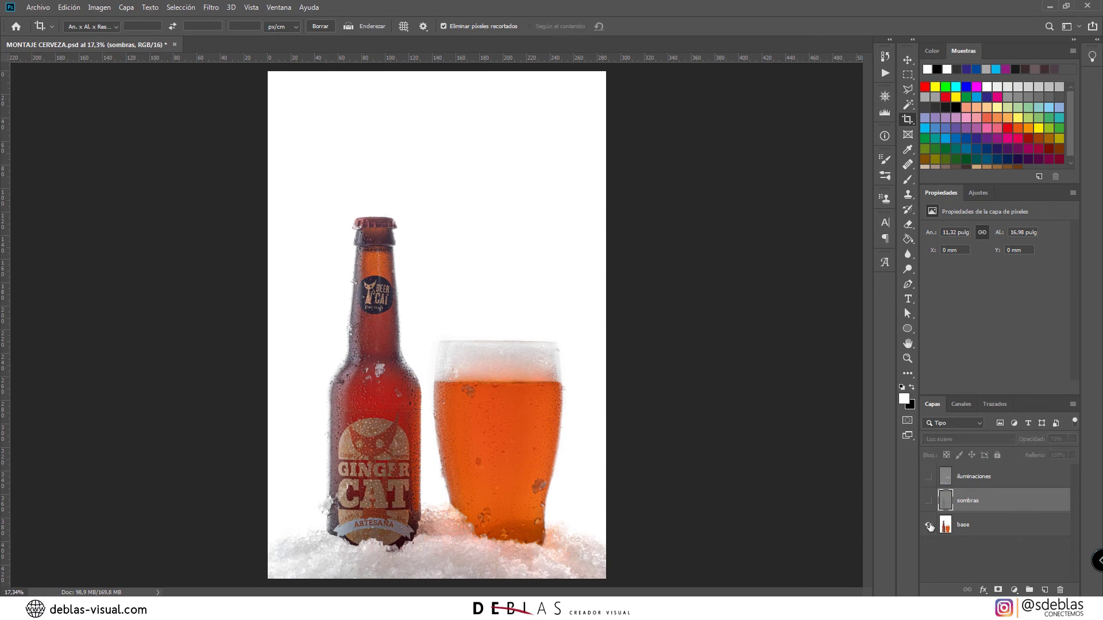
left_click(929, 525, "alt")
Step: Add a Hue/Saturation adjustment above iluminaciones in Subexponer color mode with 2% fill and saturation +40
scroll(503, 502, "down", 4)
scroll(458, 512, "up", 2)
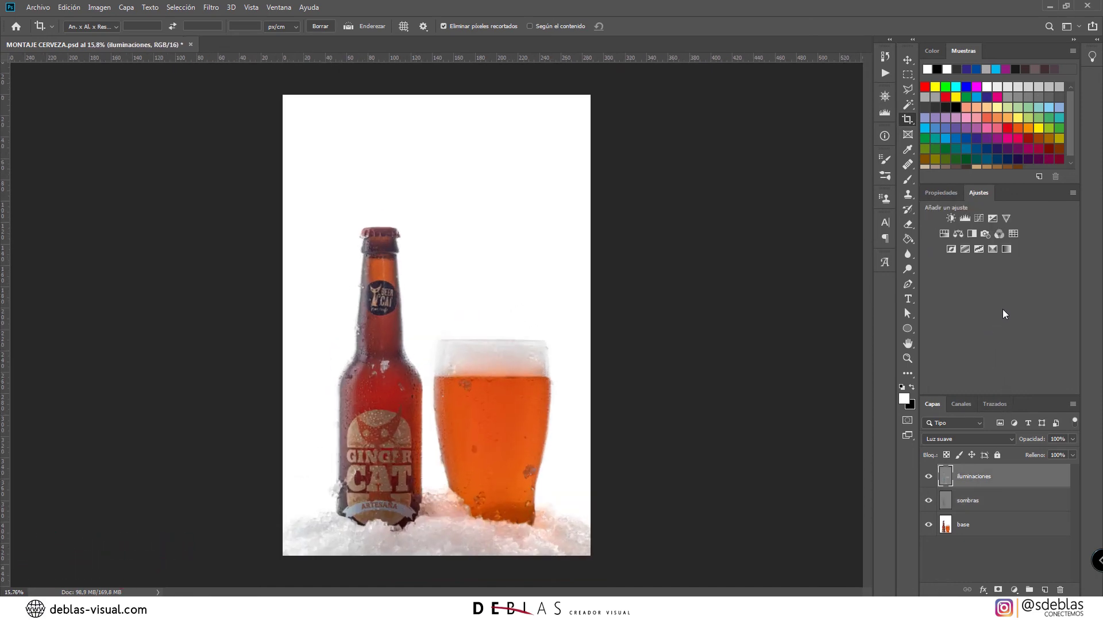
left_click(958, 234)
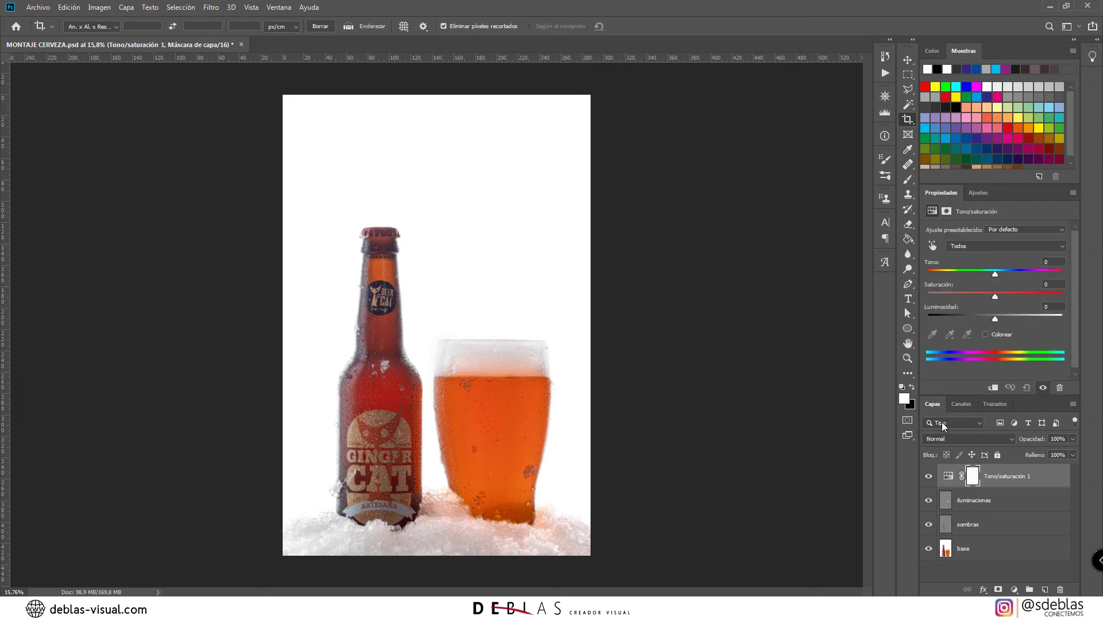
left_click(1005, 439)
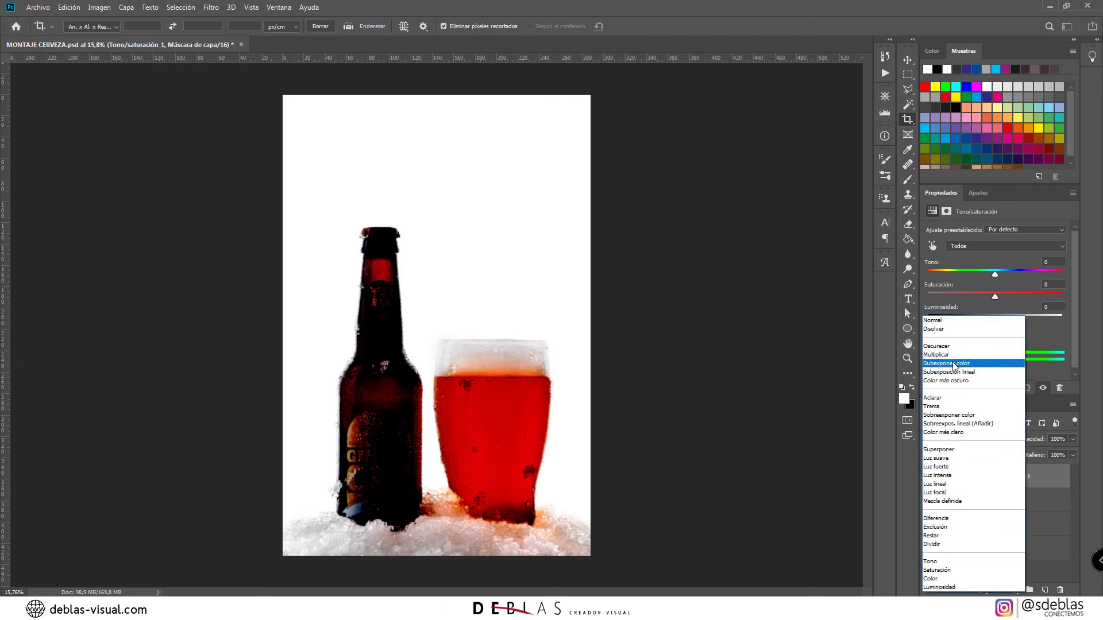
left_click(955, 364)
left_click_drag(1035, 455, 816, 475)
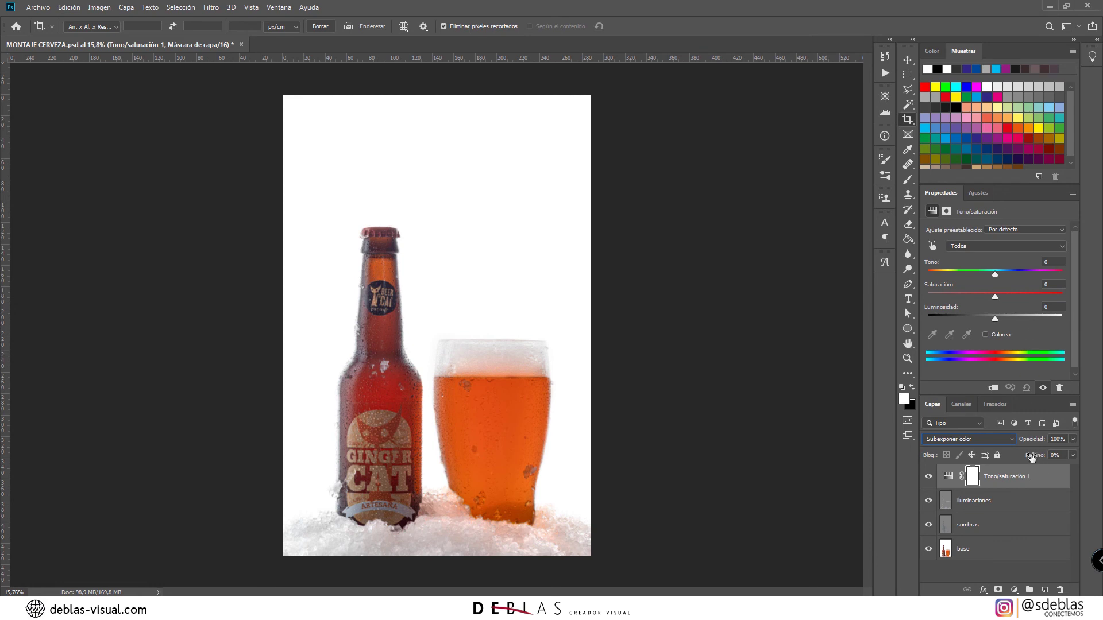
left_click_drag(1032, 457, 1033, 460)
left_click_drag(995, 298, 1022, 295)
Step: Duplicate the Hue/Saturation adjustment and set the copy to Sobreexponer color mode with 2% fill
key("ctrl+j")
left_click(951, 437)
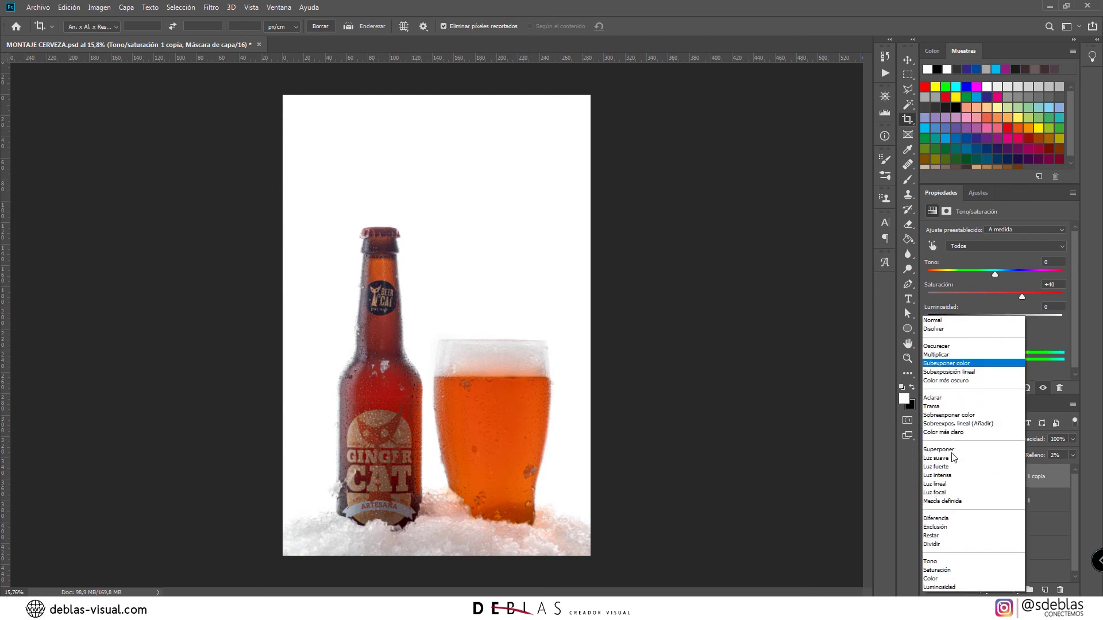
left_click(949, 415)
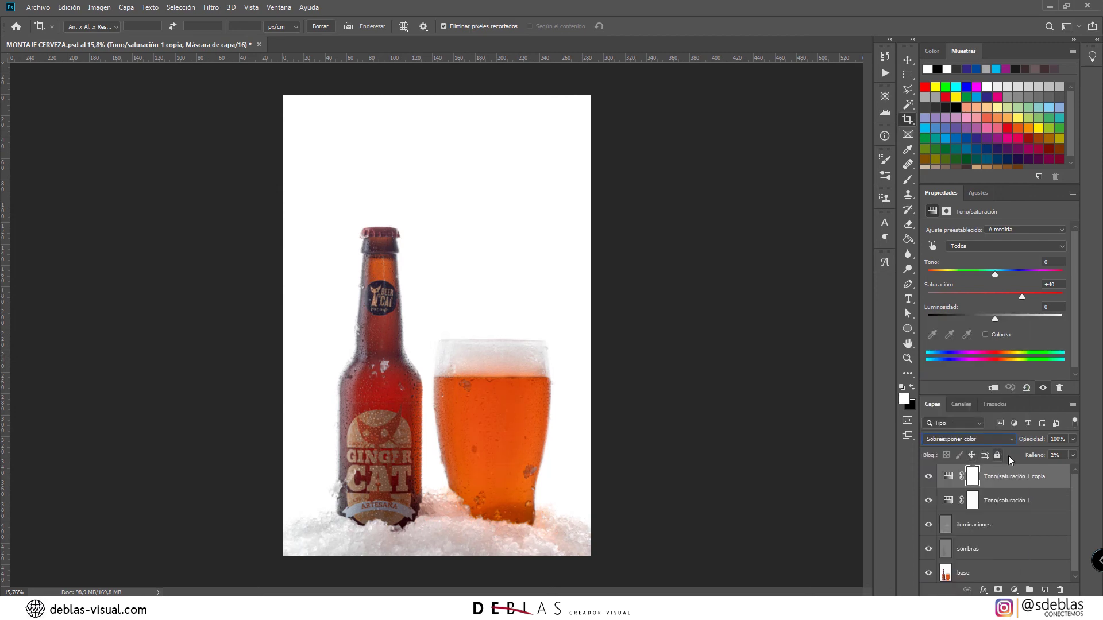
left_click_drag(1035, 458, 1033, 457)
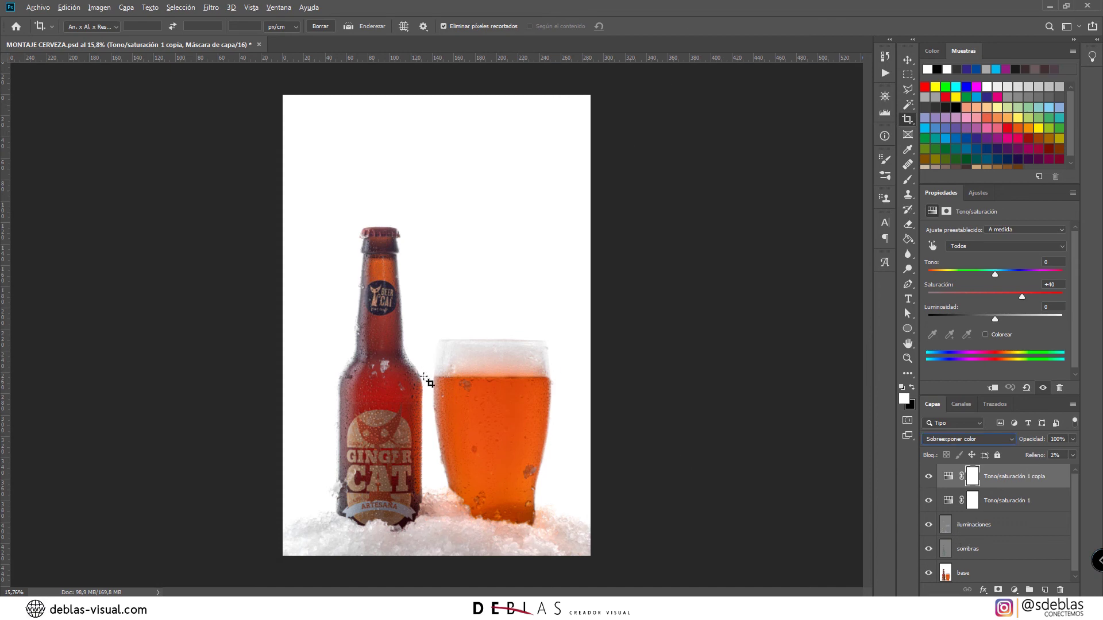
Step: Hide both Hue/Saturation adjustments and stamp the visible image onto a new layer above iluminaciones
key("alt")
left_click(929, 524, "alt")
left_click(929, 523, "alt")
left_click(928, 478)
left_click(1040, 536)
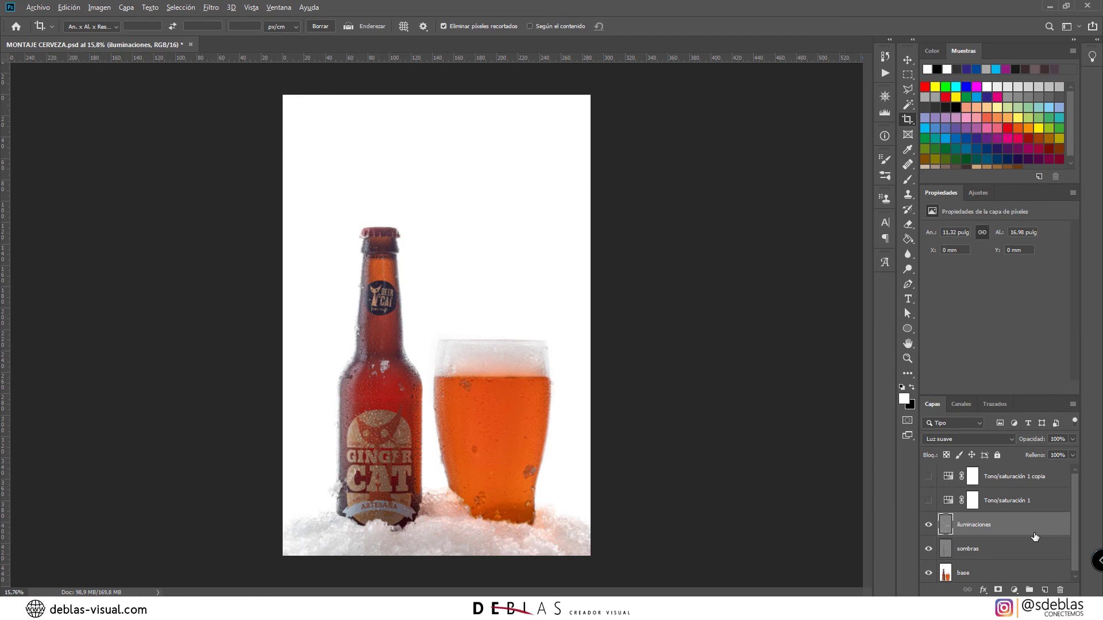
key("ctrl+shift+alt+e")
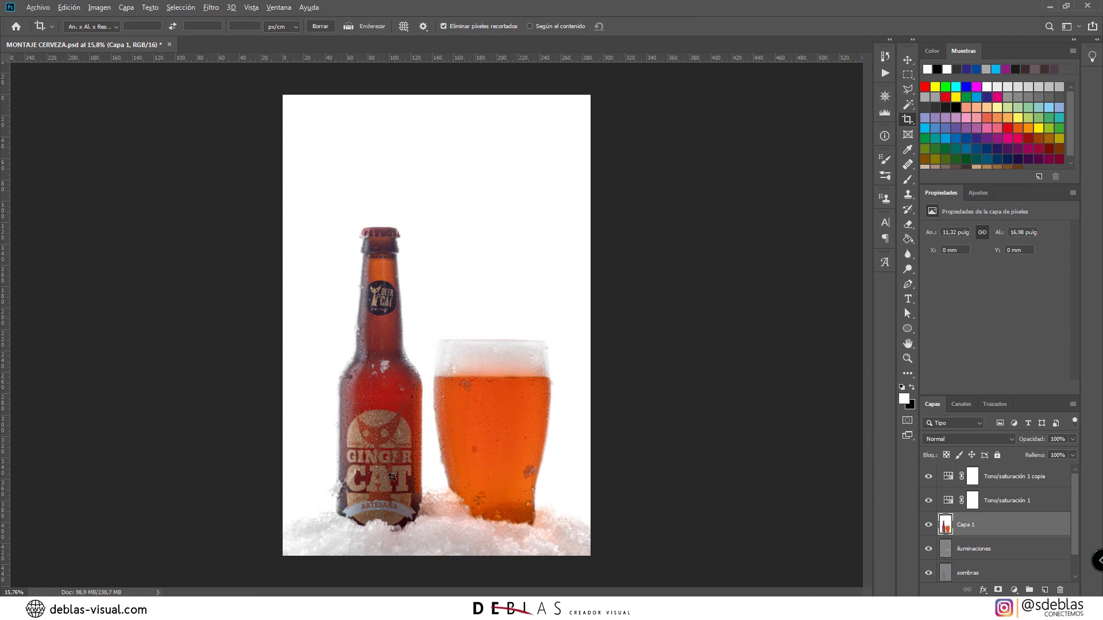
Step: Add a Curves adjustment above the stamped layer and raise the RGB curve's midpoint to brighten the image
scroll(382, 479, "up", 3)
left_click_drag(407, 421, 427, 326)
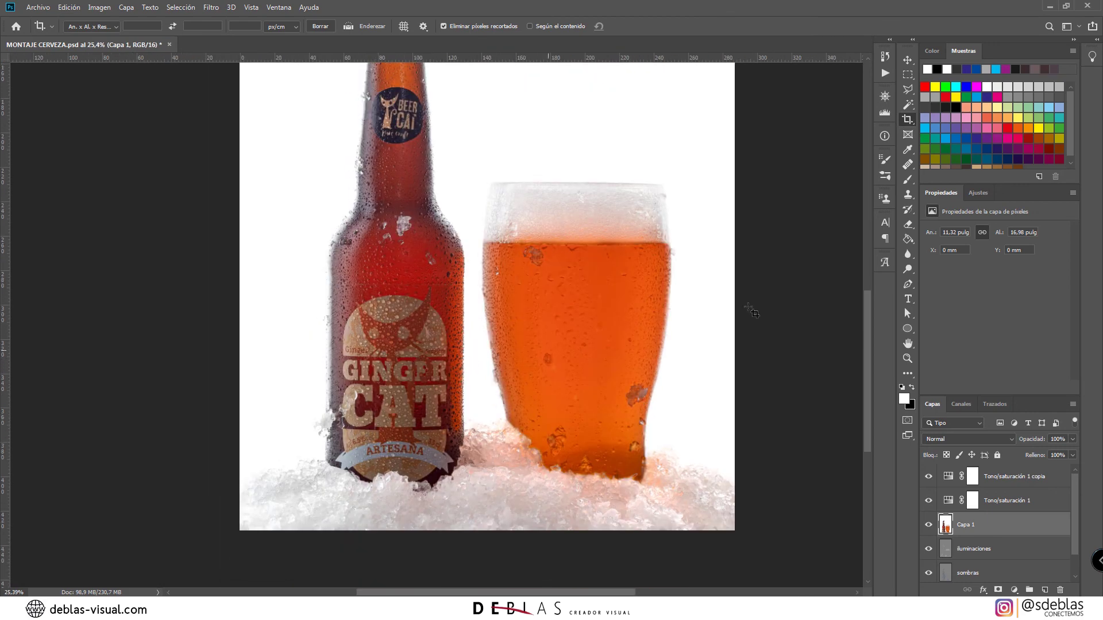
left_click(977, 193)
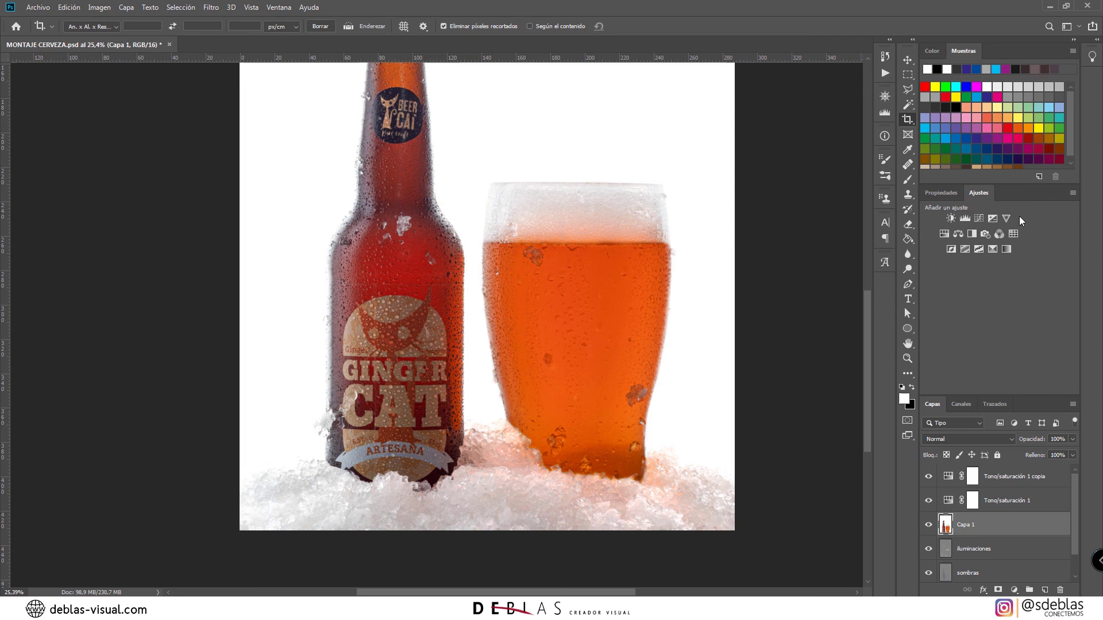
left_click(979, 218)
left_click_drag(1006, 312, 999, 304)
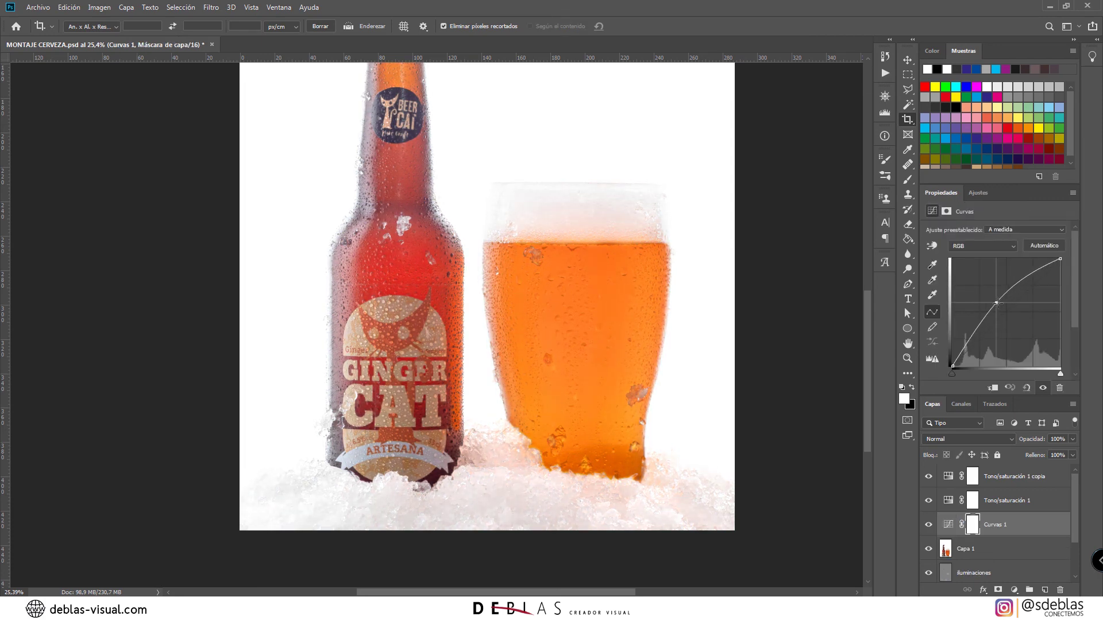
left_click_drag(999, 304, 1000, 306)
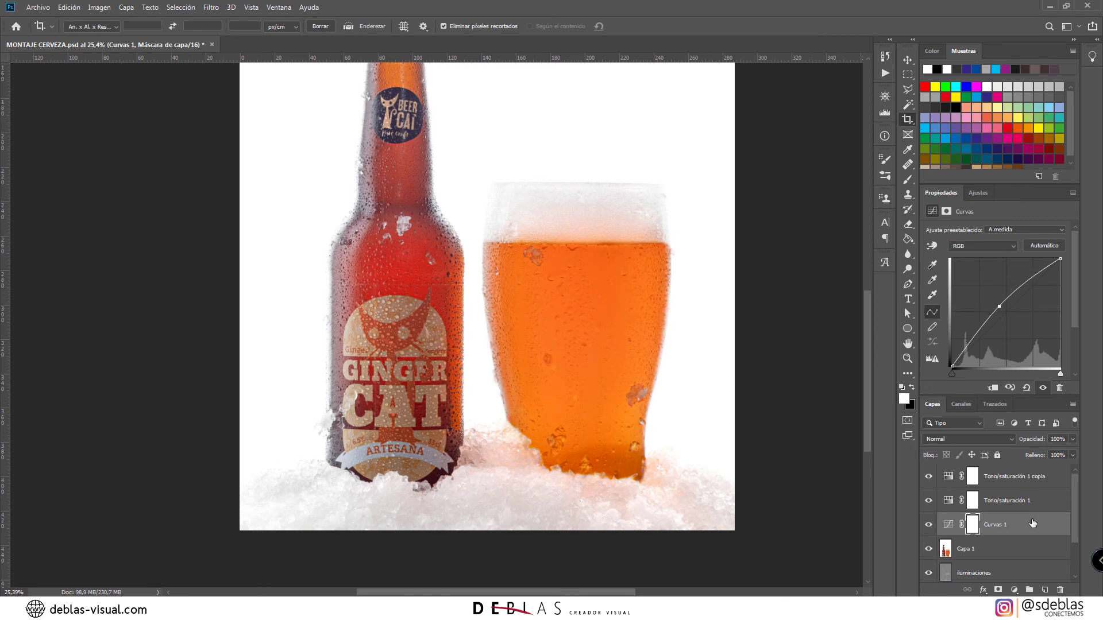
Step: Move the Curves adjustment to the top of the layer stack and invert its mask to black
left_click_drag(1033, 529, 1030, 469)
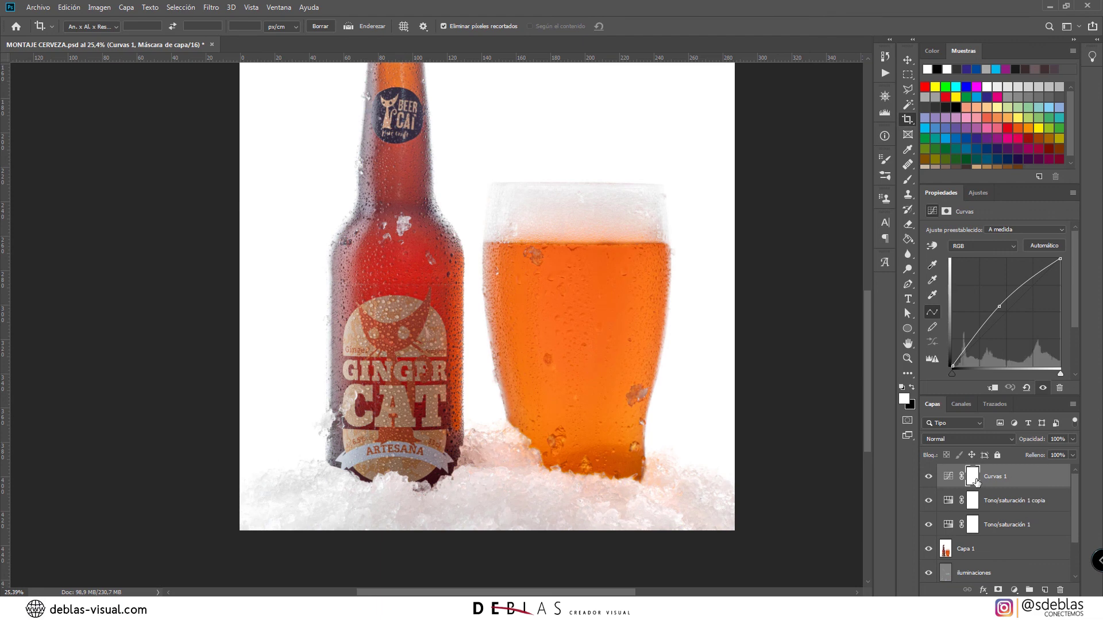
left_click(976, 481)
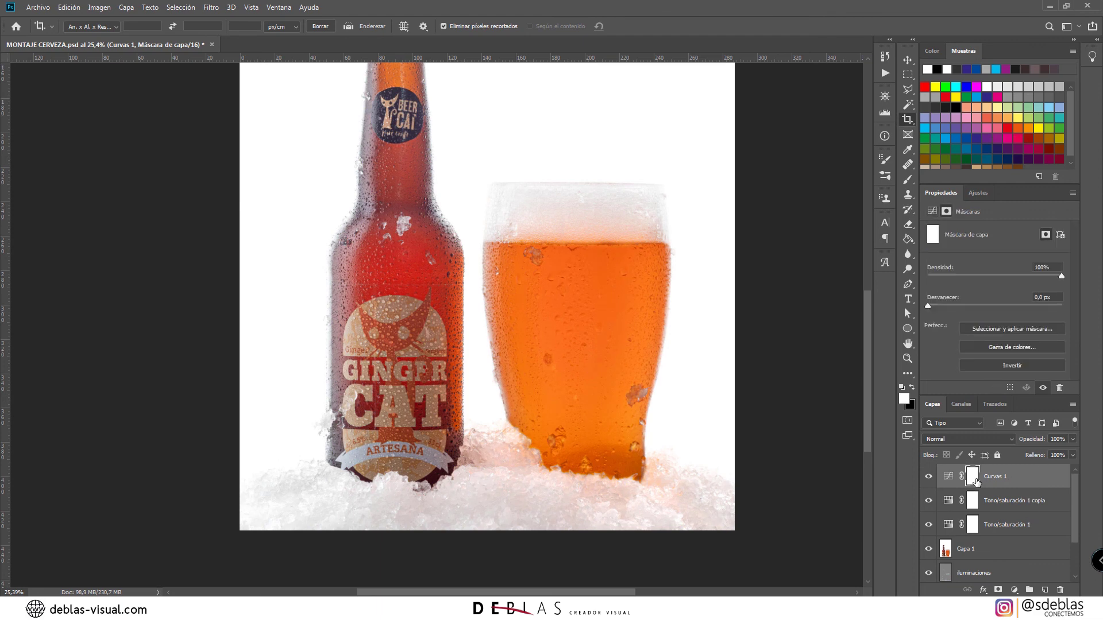
key("ctrl+i")
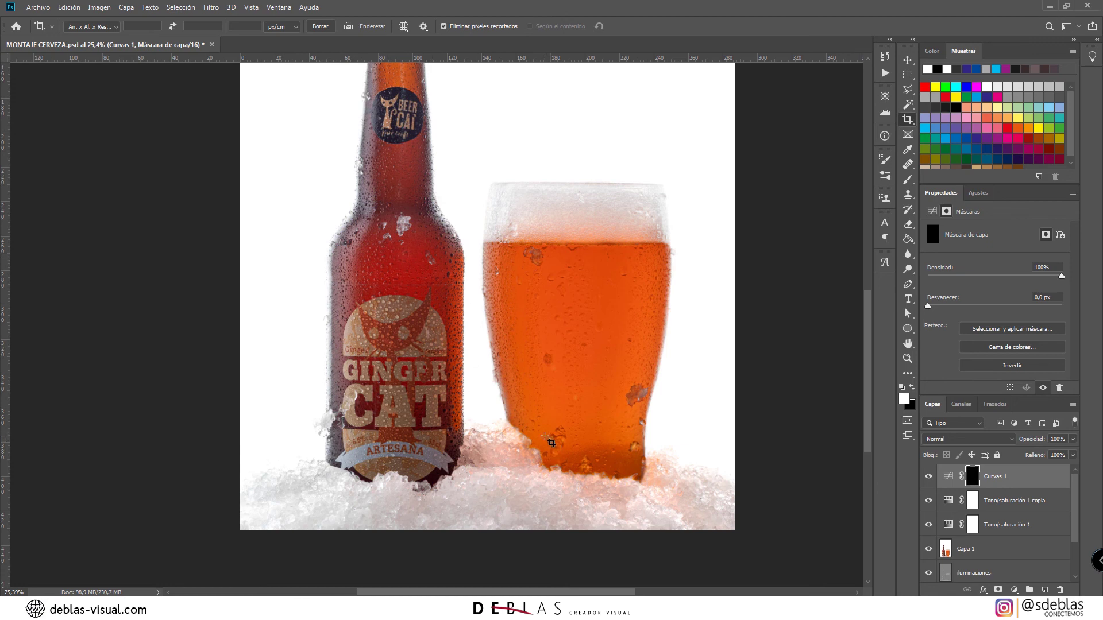
Step: Brighten the lower Ginger Cat label by painting white on the Curves mask with the brush at 100% opacity and 1% flow
key("b")
left_click_drag(411, 397, 481, 417)
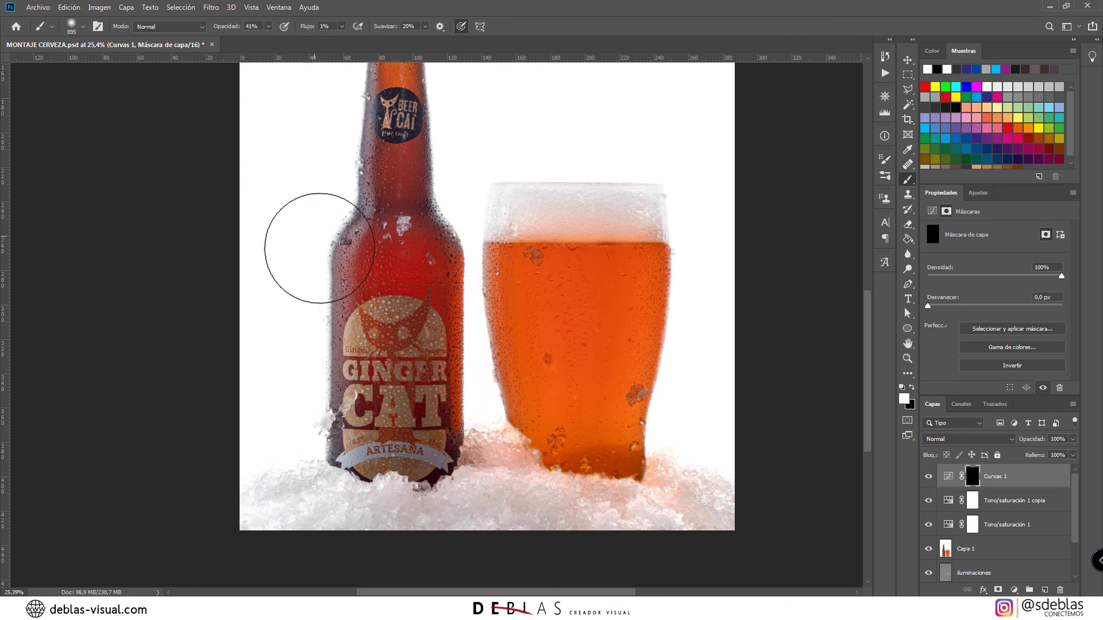
left_click_drag(228, 27, 270, 27)
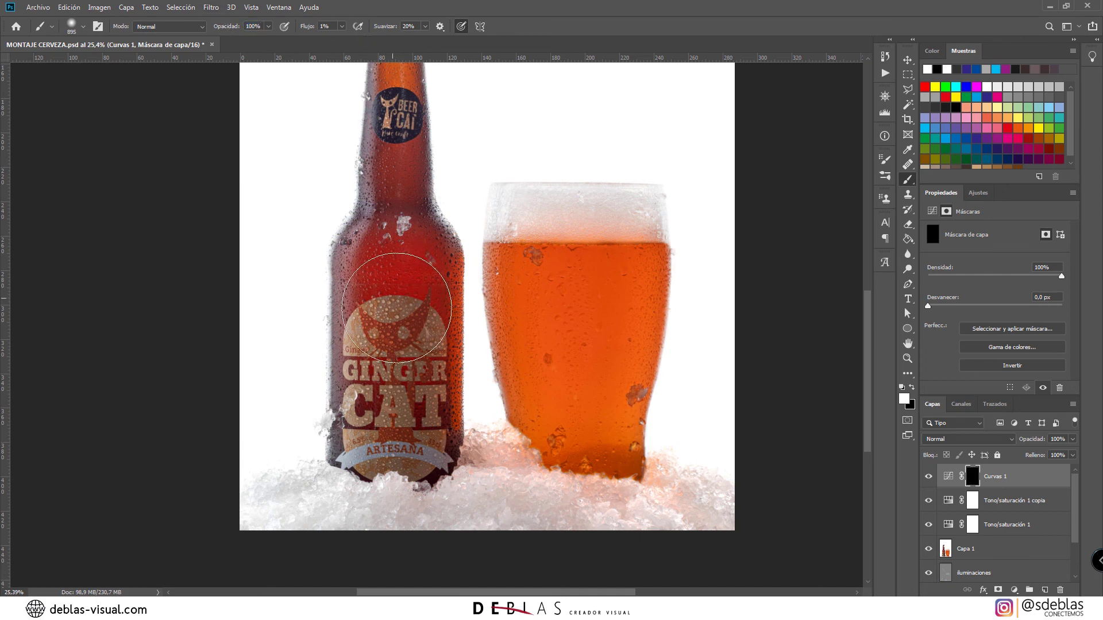
mouse_move(394, 388)
left_mouse_down()
mouse_move(391, 426)
mouse_move(396, 318)
mouse_move(396, 566)
mouse_move(391, 412)
mouse_move(396, 511)
mouse_move(406, 425)
mouse_move(405, 516)
left_mouse_up()
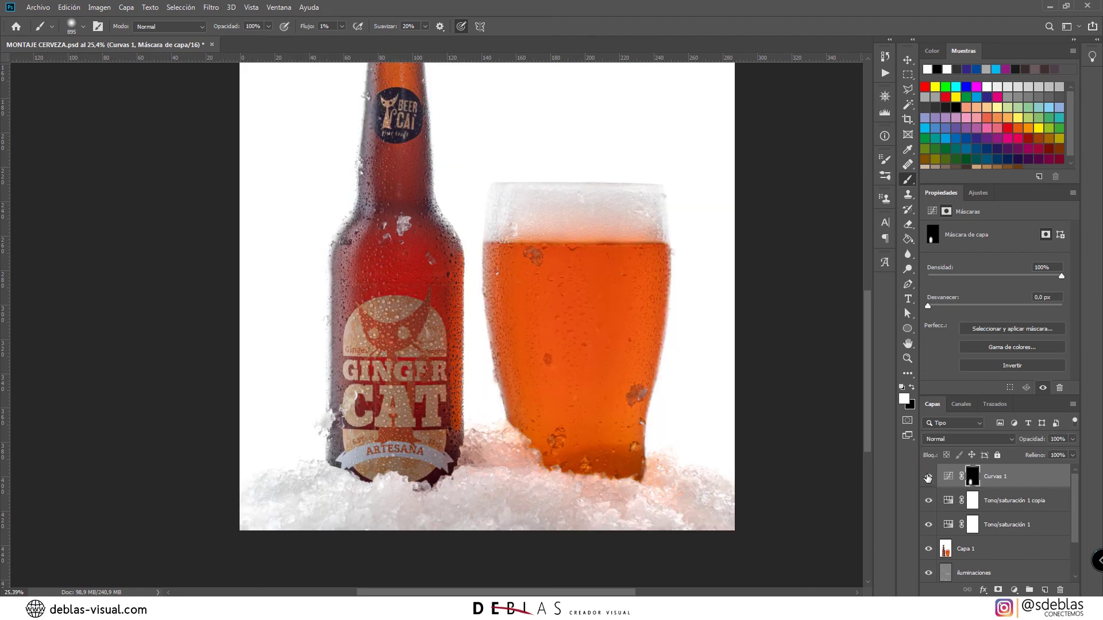
Step: Compare the bottle label with and without the Curves 1 adjustment, both close up and in the full image
left_click(928, 478)
left_click(927, 478)
left_click(928, 477)
left_click(928, 478)
left_click(928, 478)
left_click(928, 478)
scroll(469, 480, "down", 3)
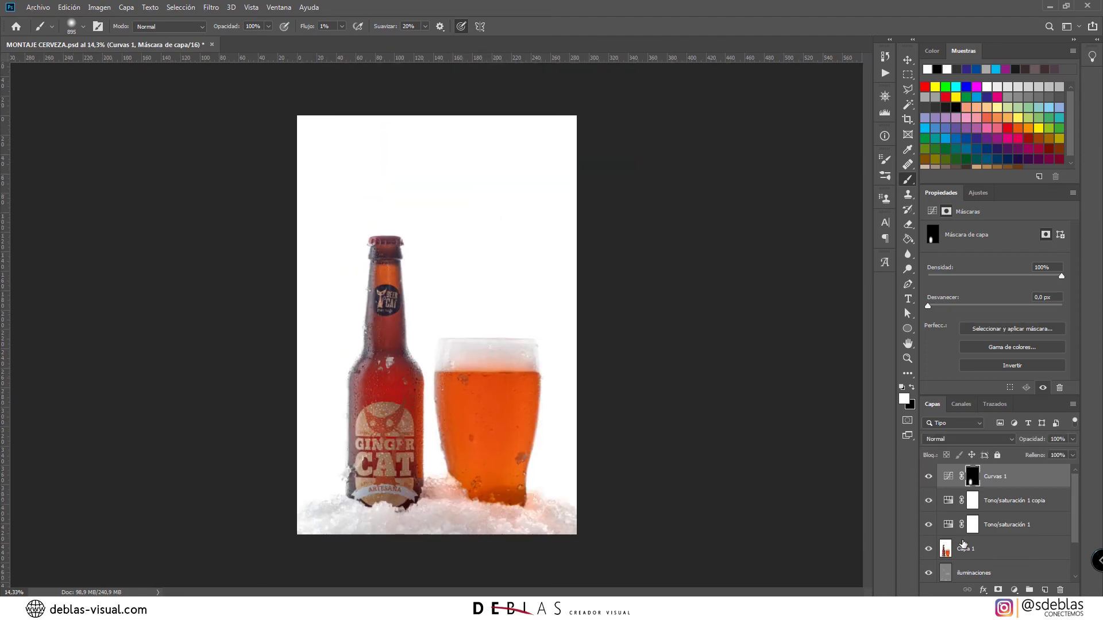
left_click(929, 479)
left_click(929, 478)
scroll(383, 497, "up", 3)
scroll(402, 345, "down", 2)
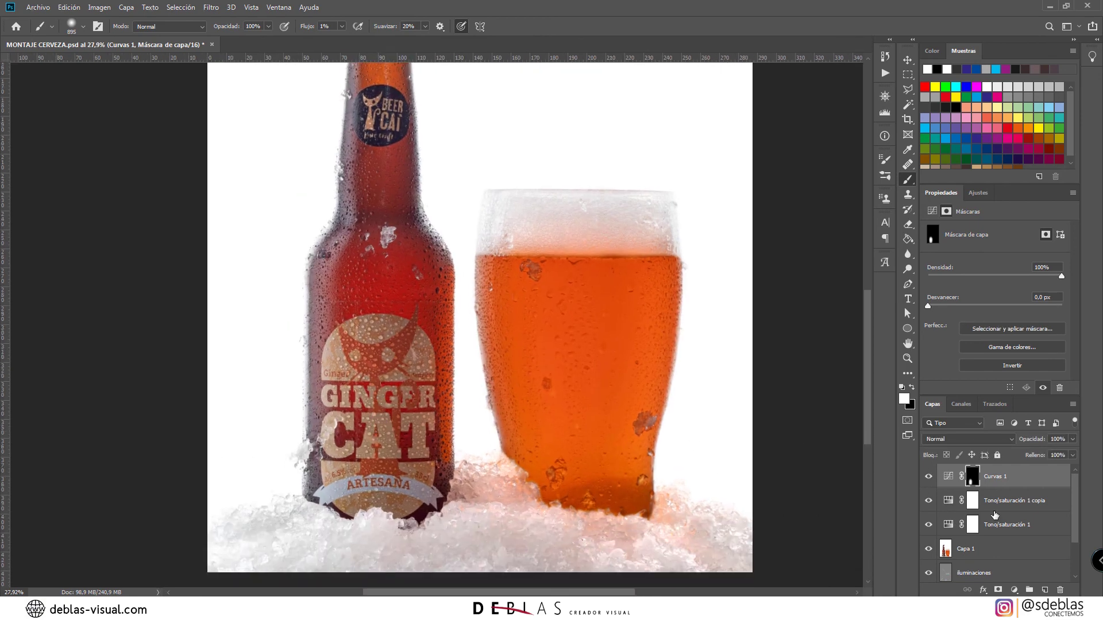
Step: Paint more white on the Curves mask over the lower label, from its upper arch to the Artesana ribbon
left_click_drag(404, 451, 380, 458)
mouse_move(381, 399)
left_mouse_down()
mouse_move(380, 478)
mouse_move(383, 377)
mouse_move(375, 440)
left_mouse_up()
mouse_move(382, 496)
left_mouse_down()
mouse_move(380, 375)
mouse_move(385, 507)
mouse_move(391, 347)
mouse_move(389, 466)
mouse_move(376, 478)
mouse_move(375, 409)
mouse_move(378, 483)
mouse_move(390, 463)
mouse_move(393, 488)
mouse_move(399, 466)
mouse_move(365, 400)
mouse_move(395, 433)
mouse_move(400, 451)
mouse_move(371, 451)
mouse_move(366, 377)
mouse_move(375, 480)
mouse_move(388, 427)
mouse_move(382, 490)
left_mouse_up()
mouse_move(376, 438)
left_mouse_down()
mouse_move(377, 518)
mouse_move(382, 420)
mouse_move(368, 485)
mouse_move(389, 424)
mouse_move(382, 500)
mouse_move(379, 399)
mouse_move(389, 525)
mouse_move(382, 431)
mouse_move(373, 482)
mouse_move(381, 427)
mouse_move(368, 443)
mouse_move(372, 527)
left_mouse_up()
Step: Brighten the round Beer Cat neck label by painting white on the Curves mask with a 207 px brush
key("space")
left_click_drag(362, 220, 323, 322)
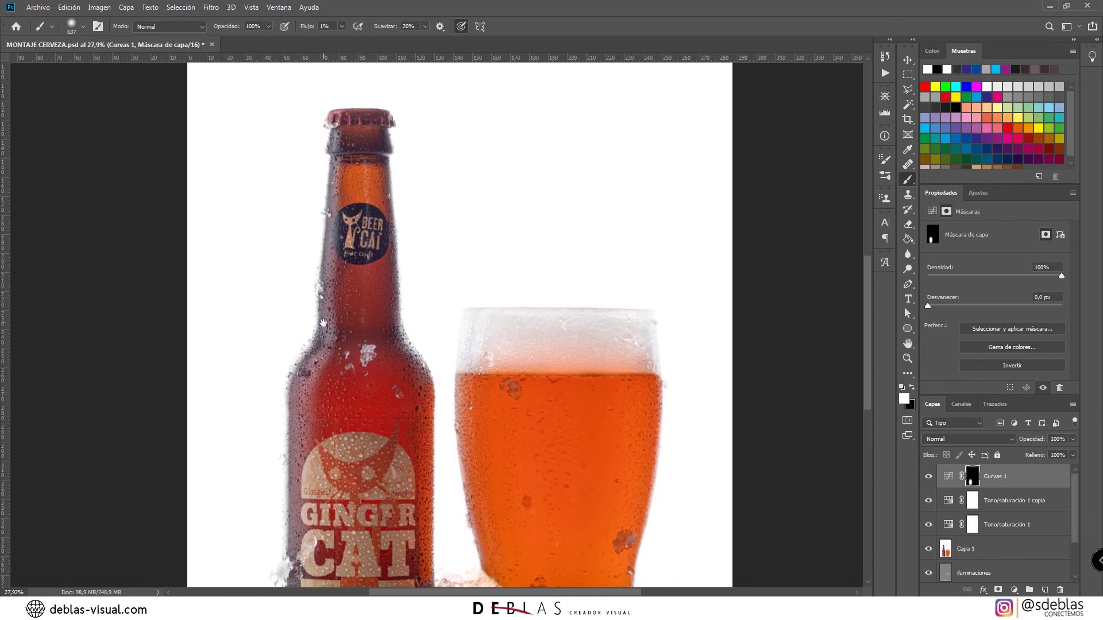
mouse_move(339, 251)
left_mouse_down()
mouse_move(295, 255)
mouse_move(359, 247)
mouse_move(352, 232)
mouse_move(363, 228)
mouse_move(351, 232)
mouse_move(373, 239)
mouse_move(355, 219)
mouse_move(347, 234)
mouse_move(367, 241)
mouse_move(354, 261)
left_mouse_up()
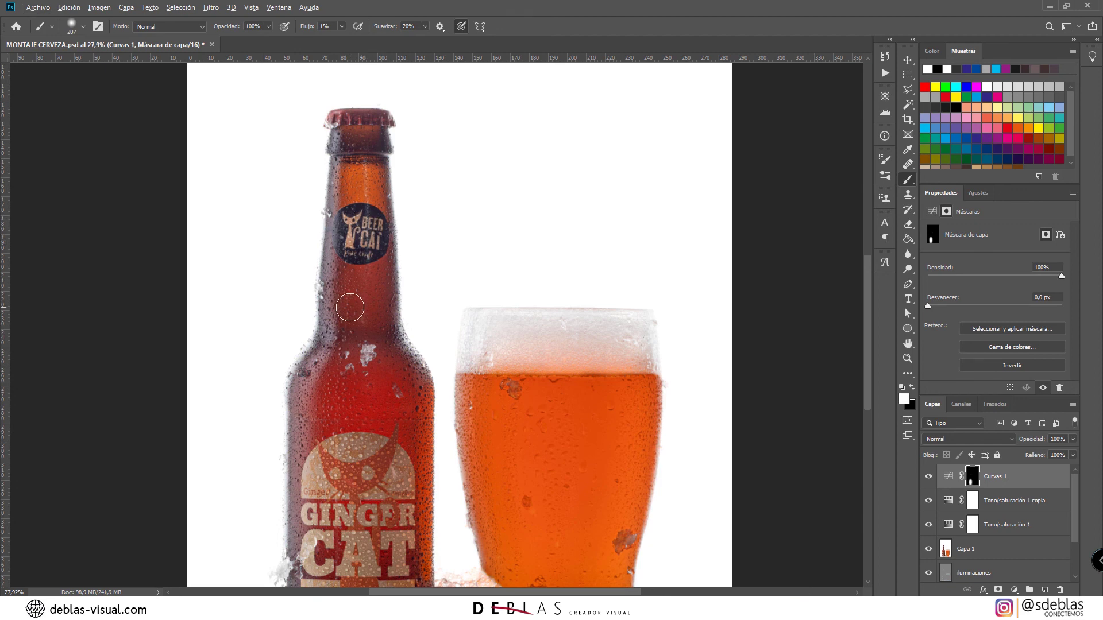
Step: Compare the full image with and without the Curves 1 adjustment to judge both brightened labels
scroll(350, 308, "down", 3)
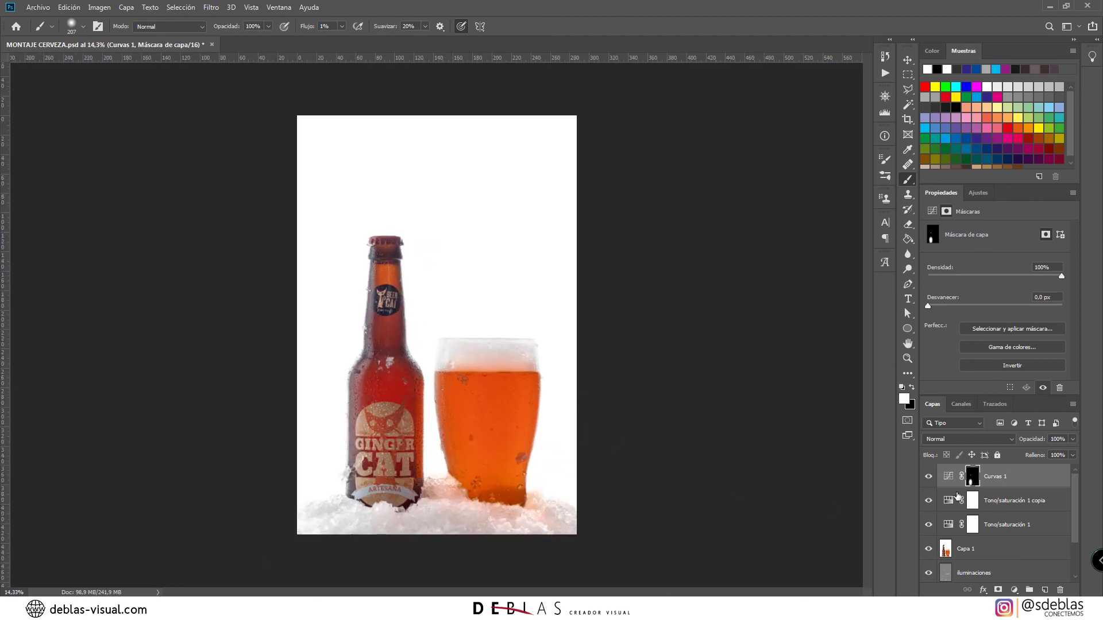
left_click(927, 477)
left_click(927, 477)
left_click(928, 477)
left_click(928, 477)
left_click(928, 477)
left_click(928, 477)
left_click(928, 477)
left_click(929, 478)
Step: Raise the Curves 1 RGB curve further in the darker midtones to strengthen the label brightening
left_click(948, 476)
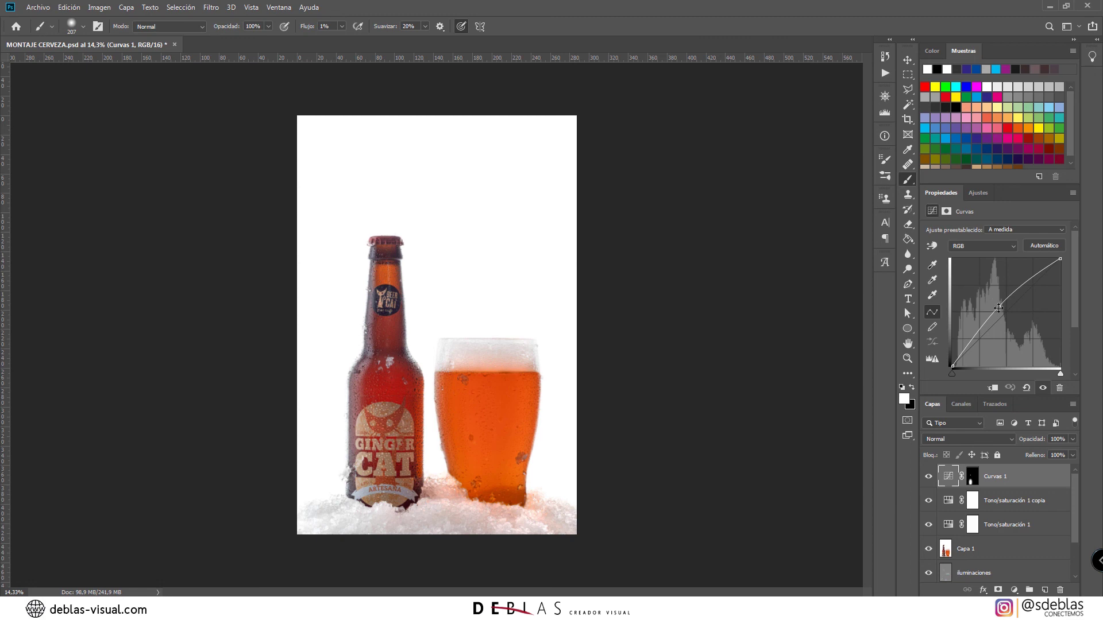
mouse_move(999, 308)
left_mouse_down()
mouse_move(991, 299)
mouse_move(998, 305)
mouse_move(991, 298)
mouse_move(981, 316)
left_mouse_up()
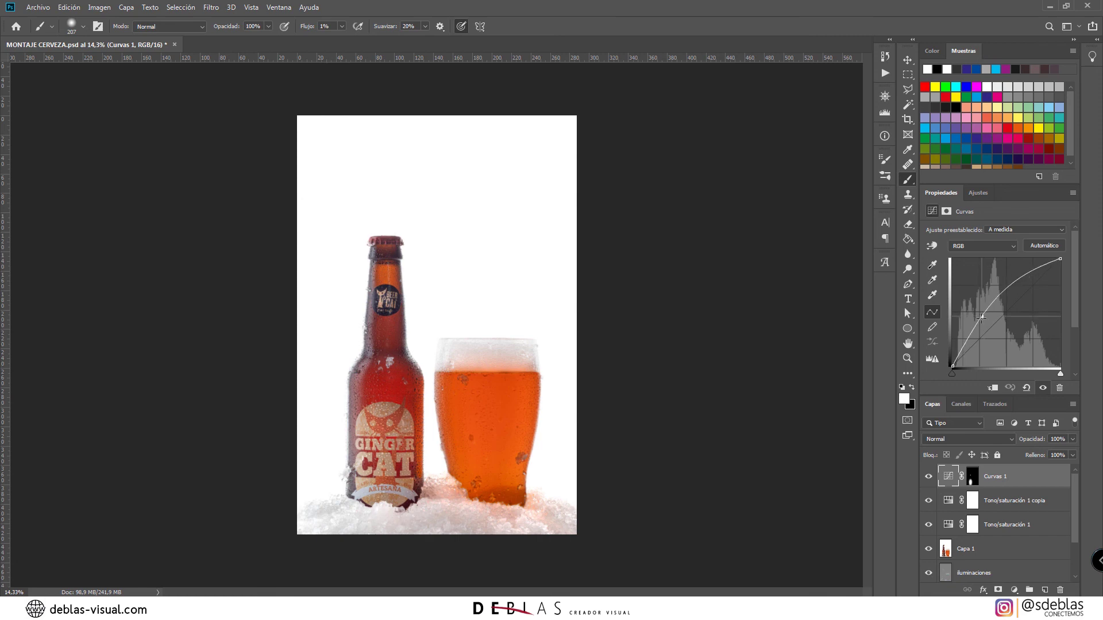
scroll(402, 470, "down", 3)
scroll(351, 475, "up", 5)
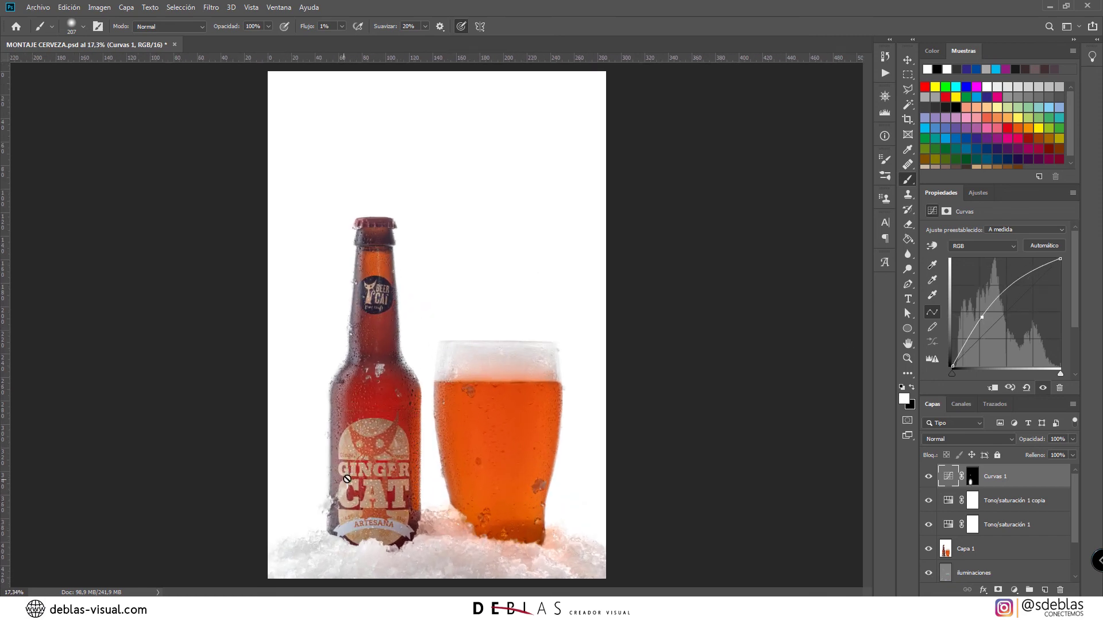
Step: Examine the bottle label, the base of the glass and the ice up close and in the full image
scroll(384, 367, "up", 5)
left_click_drag(392, 445, 482, 251)
scroll(467, 254, "down", 4)
scroll(443, 259, "down", 2)
scroll(383, 430, "up", 1)
scroll(383, 395, "up", 2)
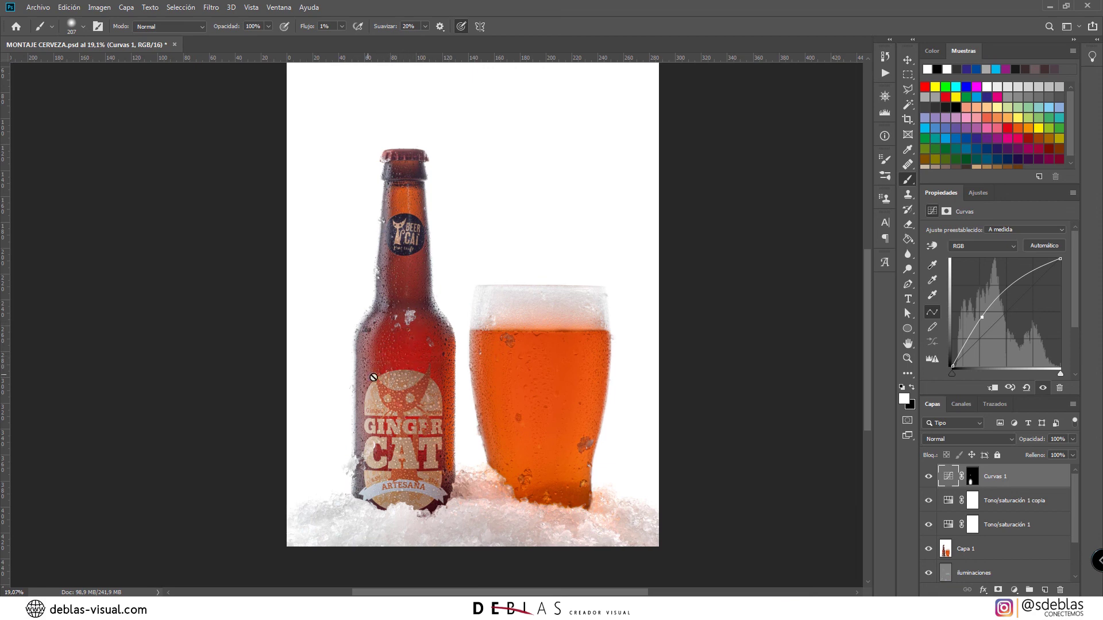
scroll(385, 411, "up", 3)
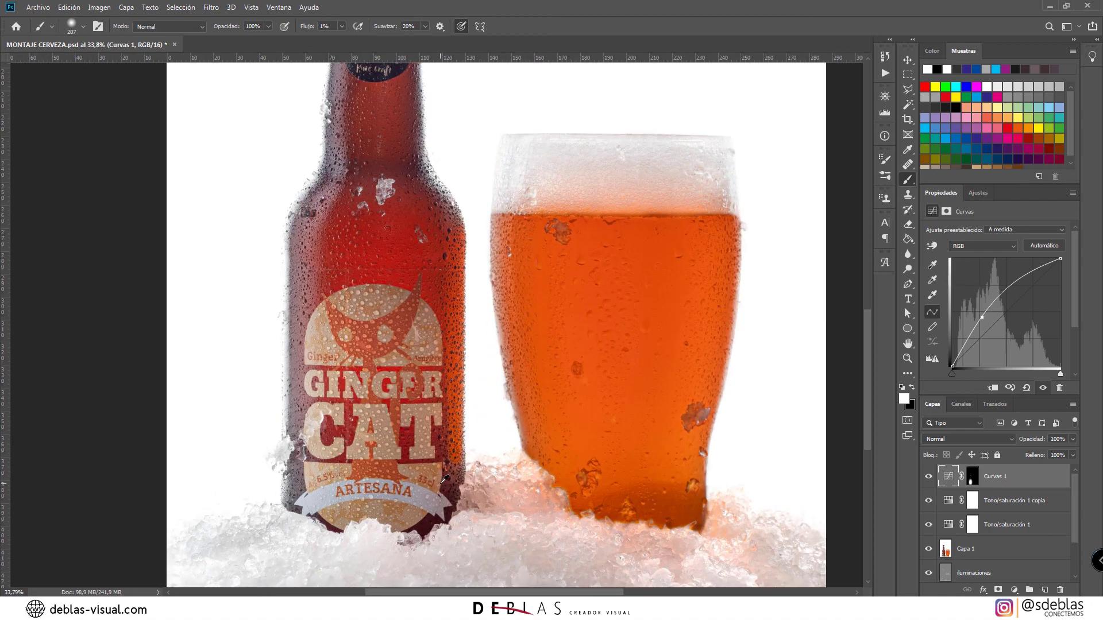
left_click_drag(418, 460, 392, 397)
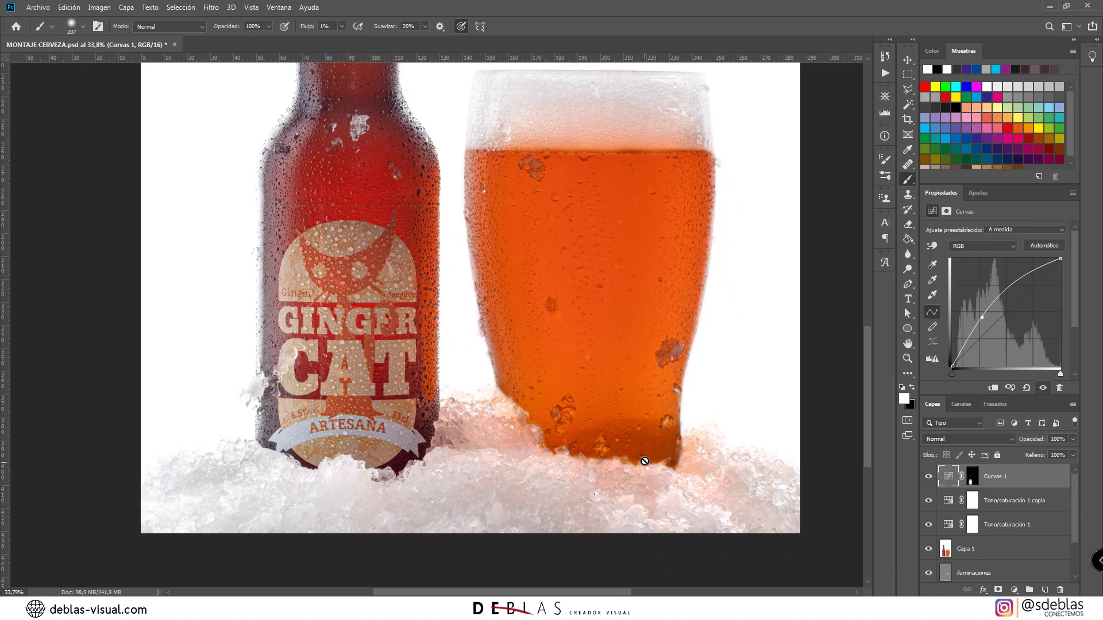
scroll(642, 468, "up", 2)
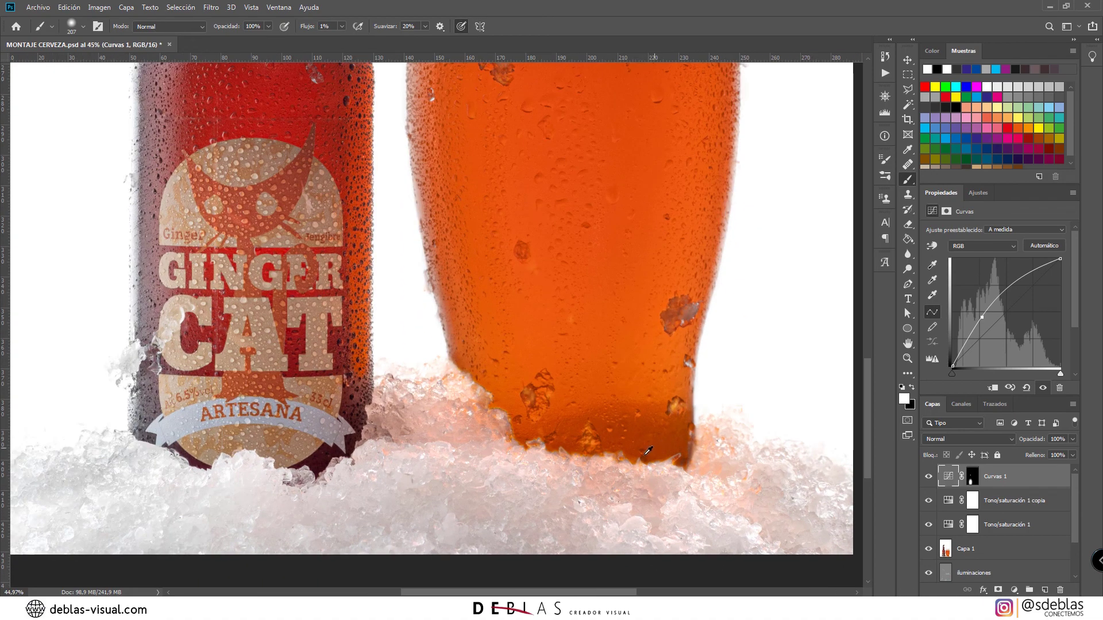
scroll(648, 450, "down", 1)
scroll(402, 428, "down", 3)
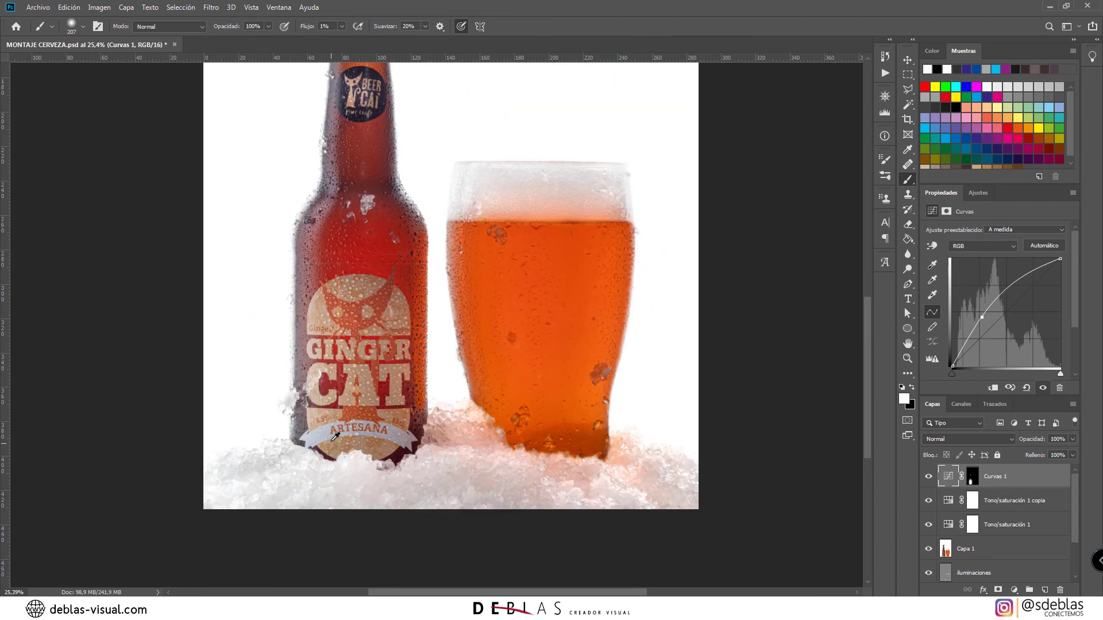
scroll(295, 386, "down", 1)
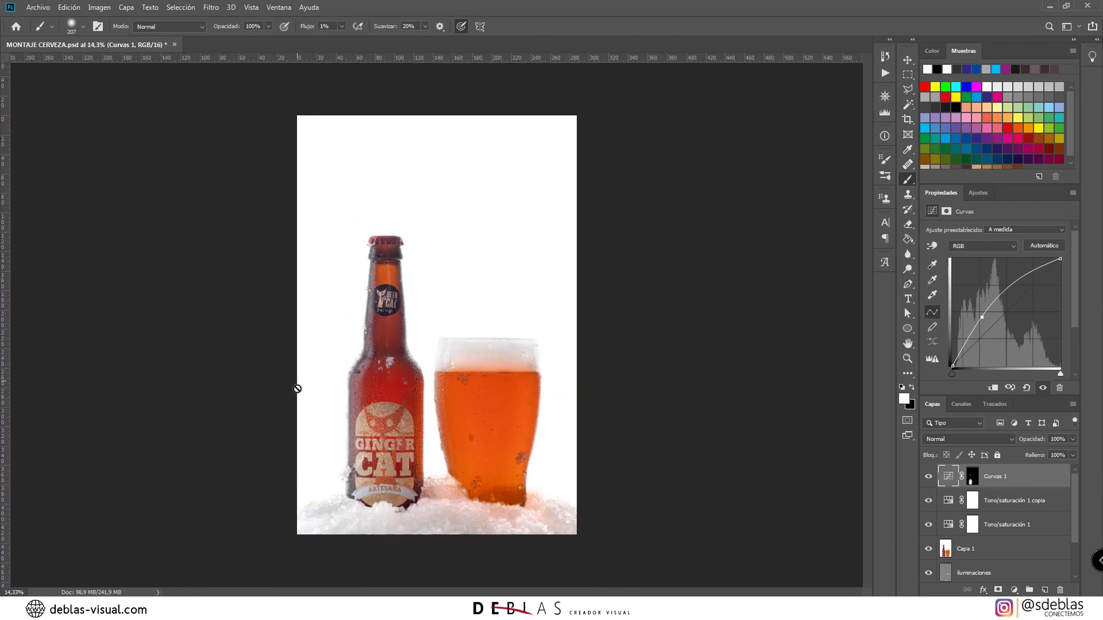
scroll(346, 488, "up", 2)
scroll(346, 487, "up", 3)
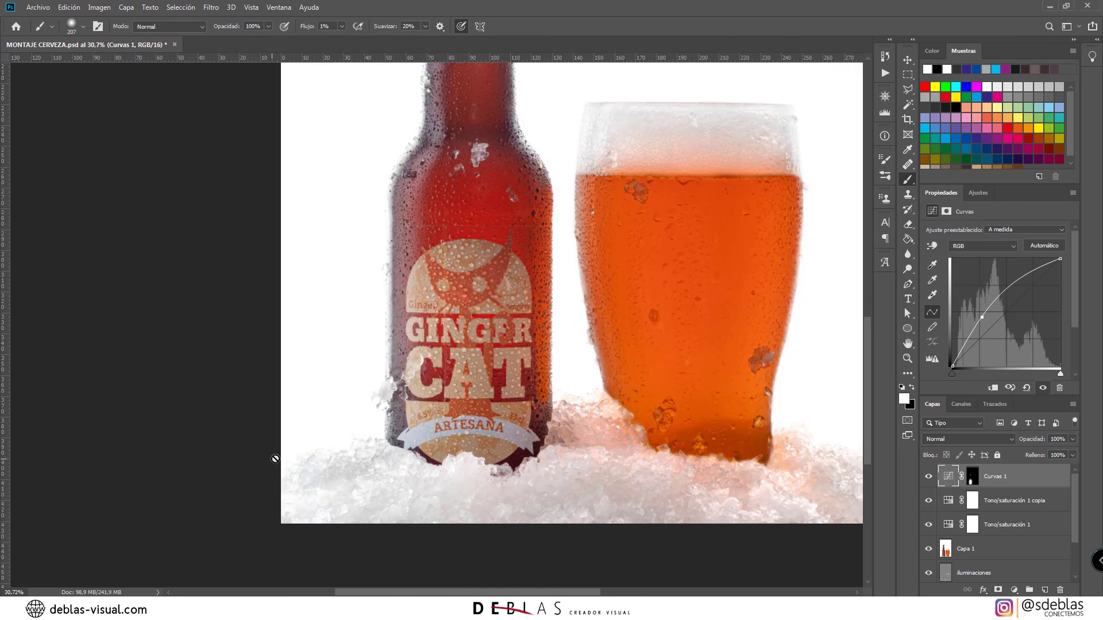
scroll(454, 419, "down", 3)
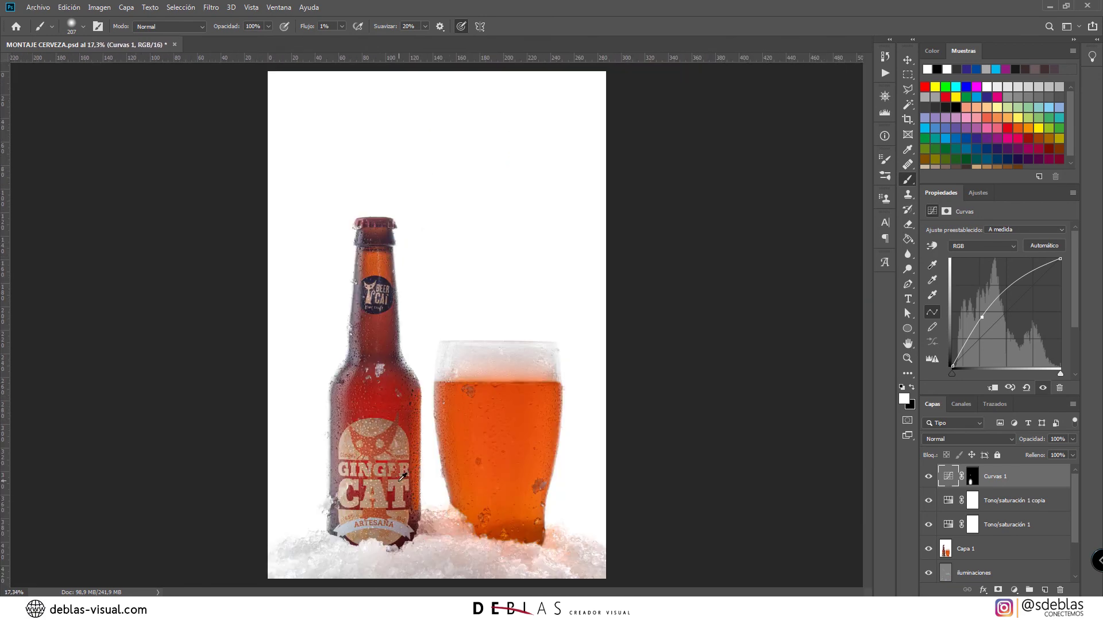
scroll(402, 477, "down", 1)
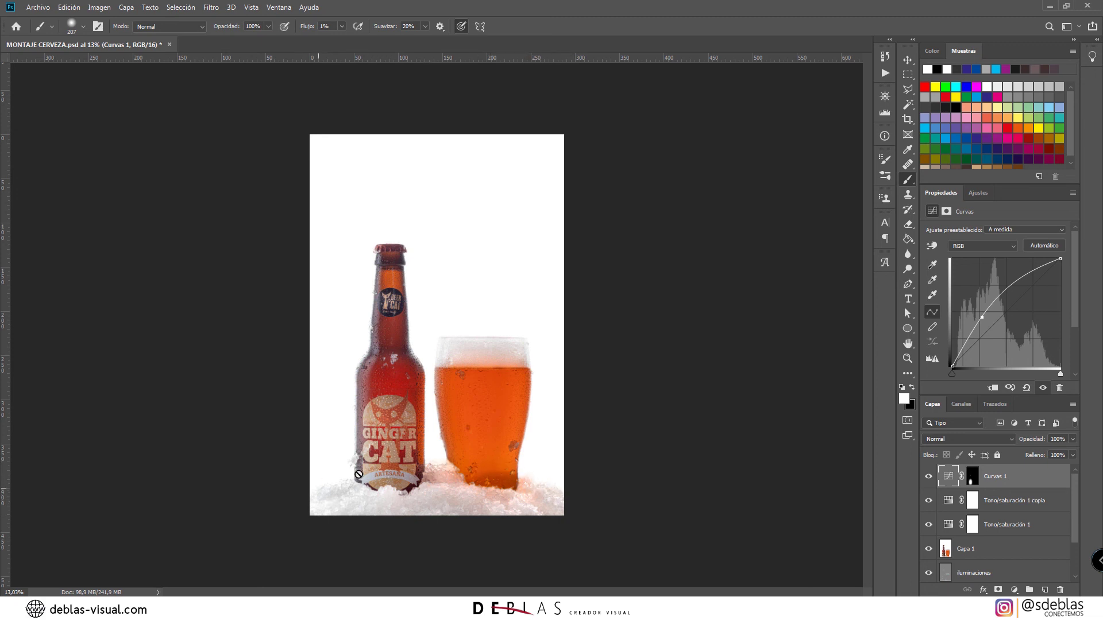
scroll(300, 464, "down", 1)
scroll(300, 464, "up", 2)
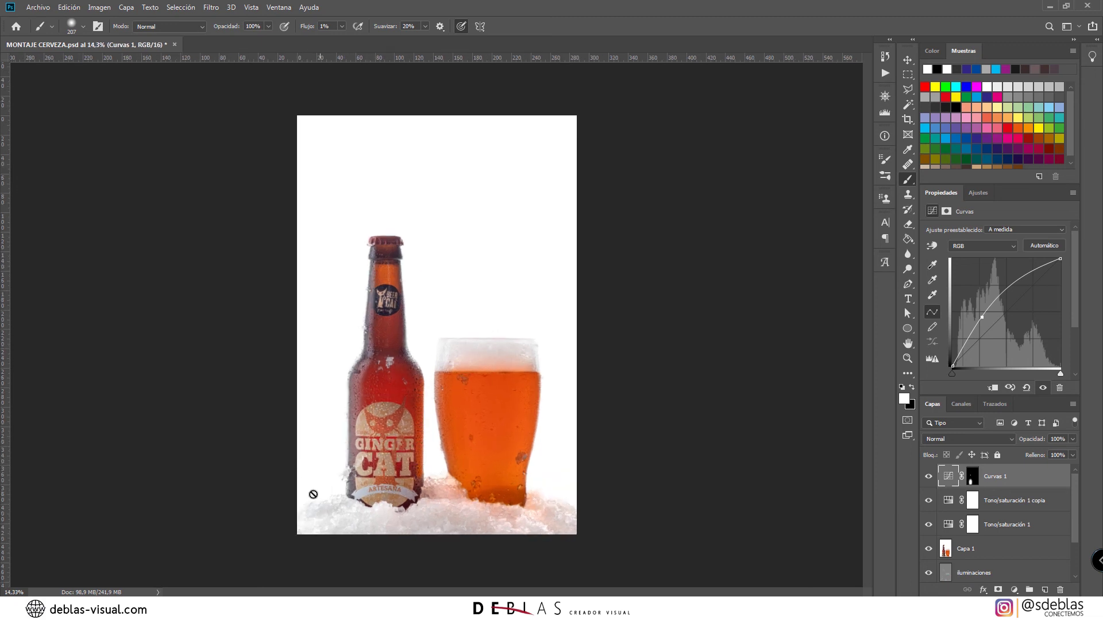
scroll(293, 498, "up", 1)
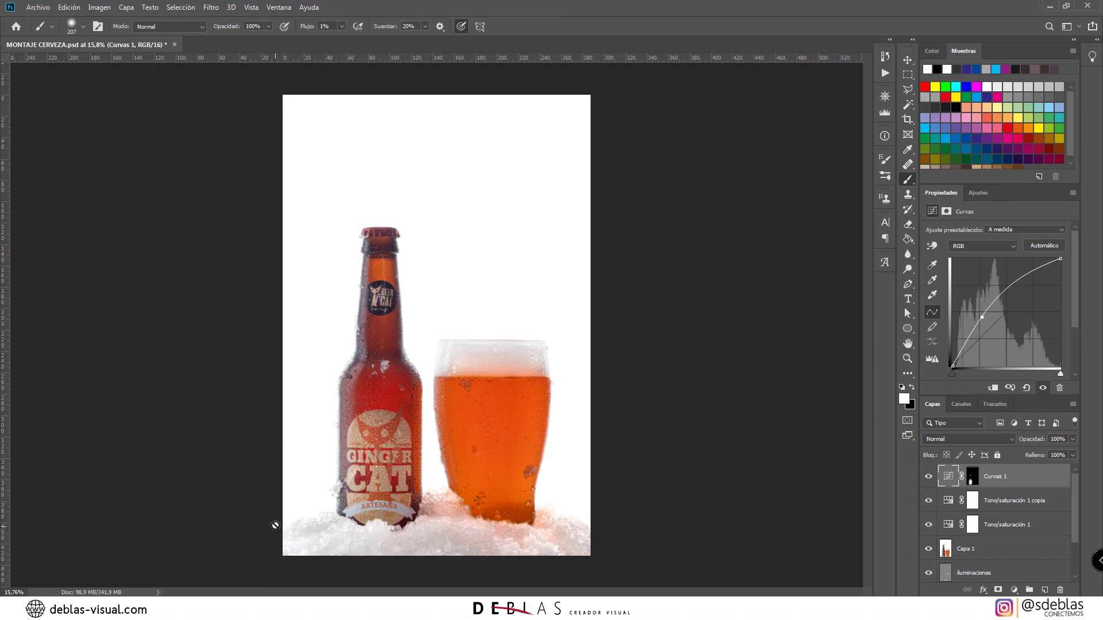
scroll(320, 515, "up", 4)
scroll(290, 543, "up", 2)
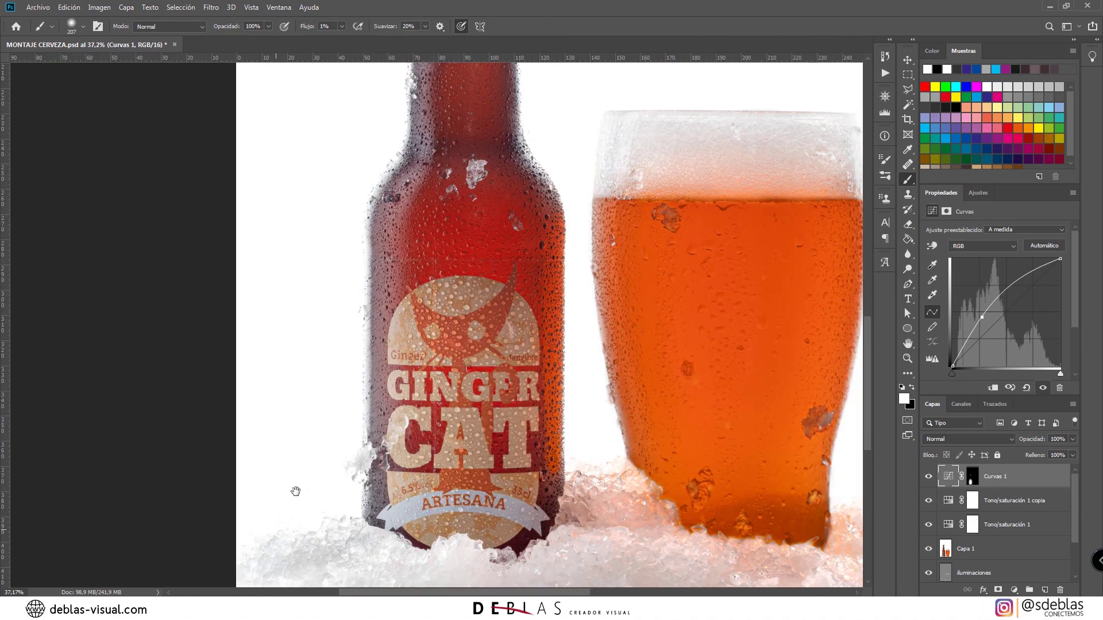
scroll(339, 425, "up", 4)
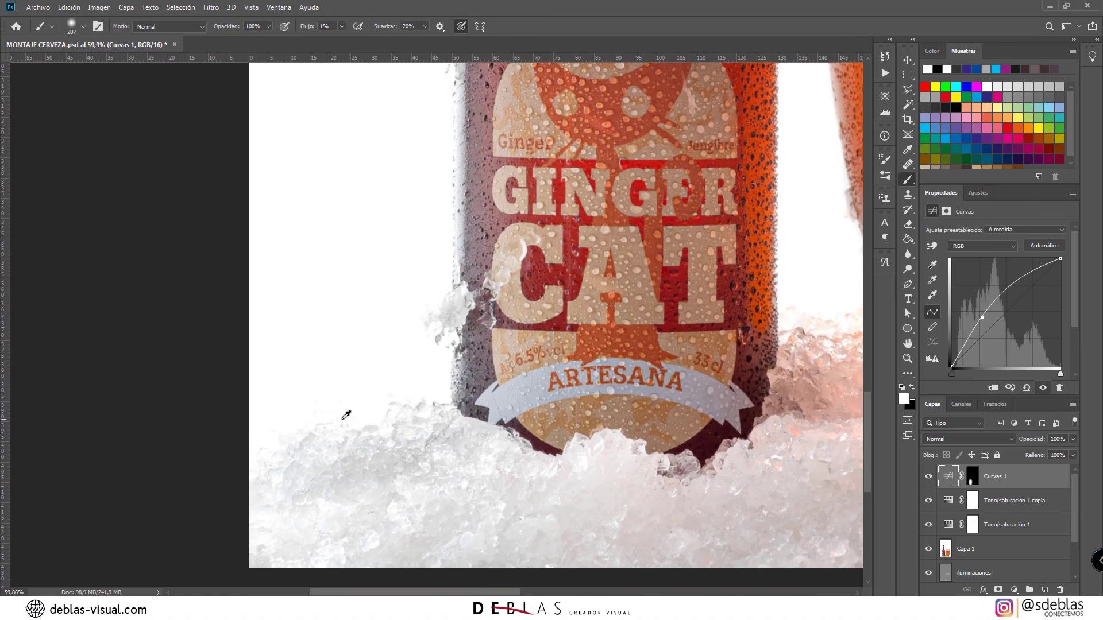
scroll(336, 417, "down", 4)
scroll(403, 448, "down", 2)
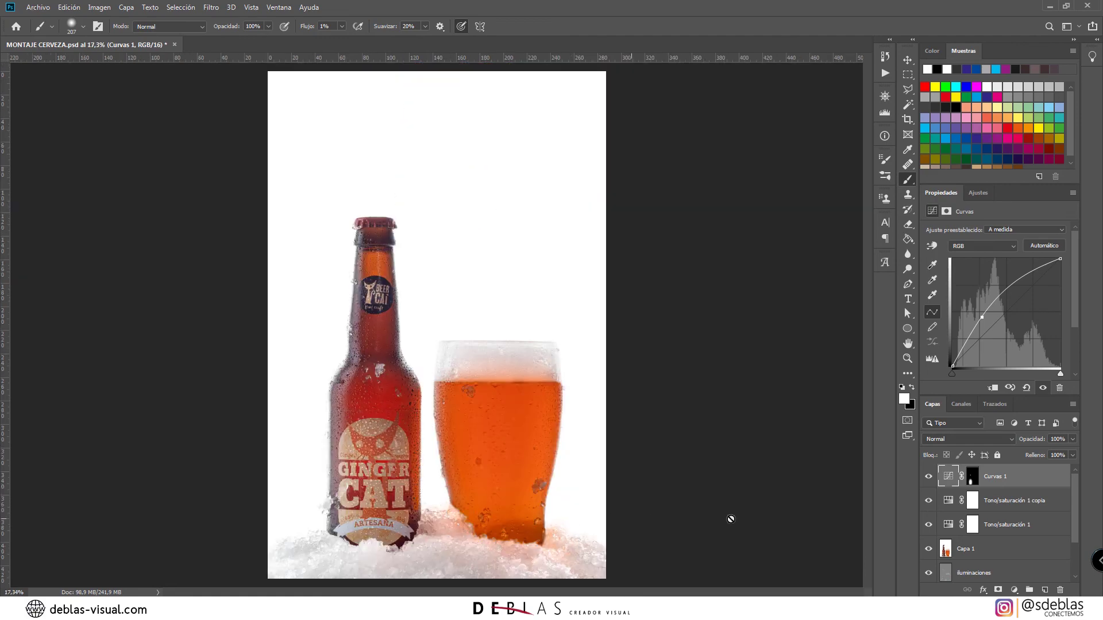
Step: Compare the base layer on its own with the full retouched composite
scroll(1000, 523, "down", 2)
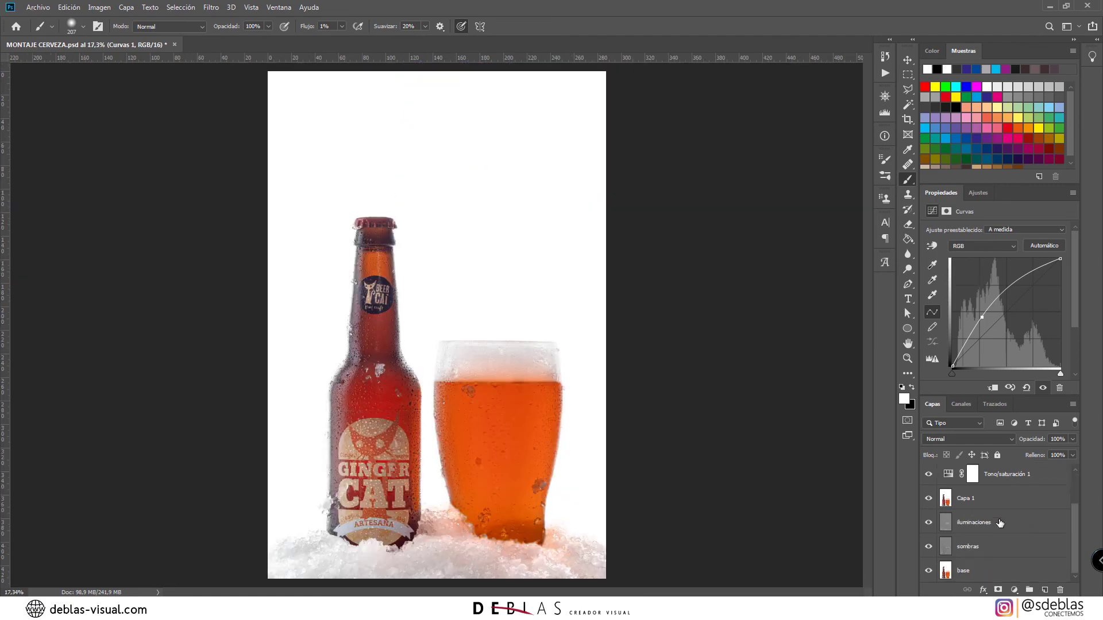
left_click(929, 571, "alt")
left_click(929, 570, "alt")
left_click(929, 571, "alt")
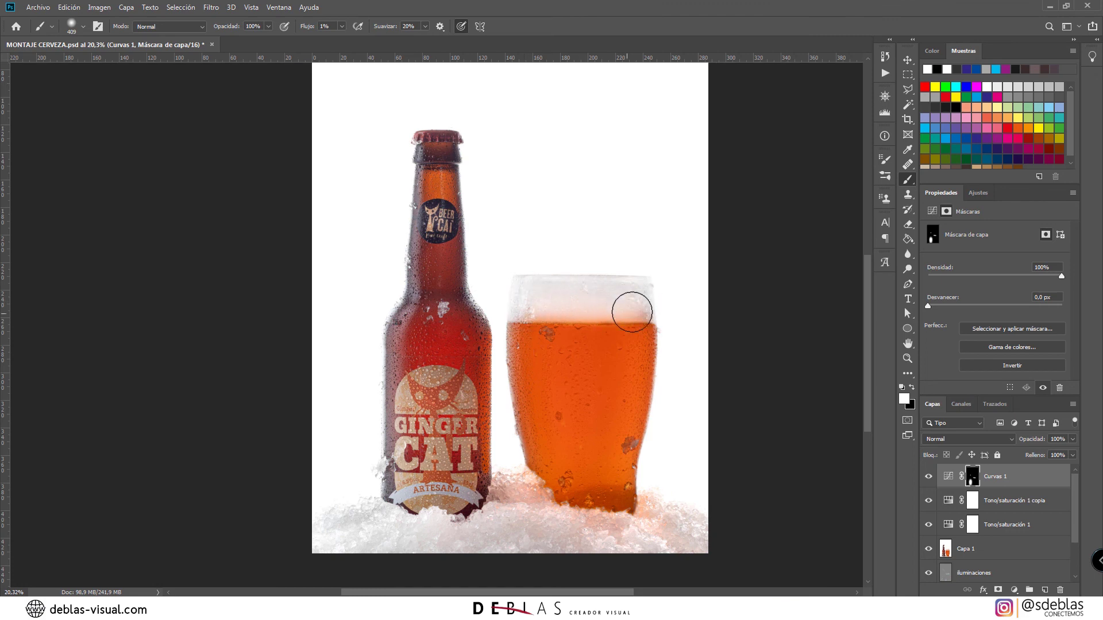
Step: Brighten the beer glass foam by painting white on the Curves 1 mask, using 409 px and 224 px brushes
mouse_move(632, 312)
left_mouse_down()
mouse_move(560, 293)
mouse_move(628, 296)
mouse_move(562, 295)
mouse_move(619, 298)
left_mouse_up()
scroll(616, 301, "up", 3)
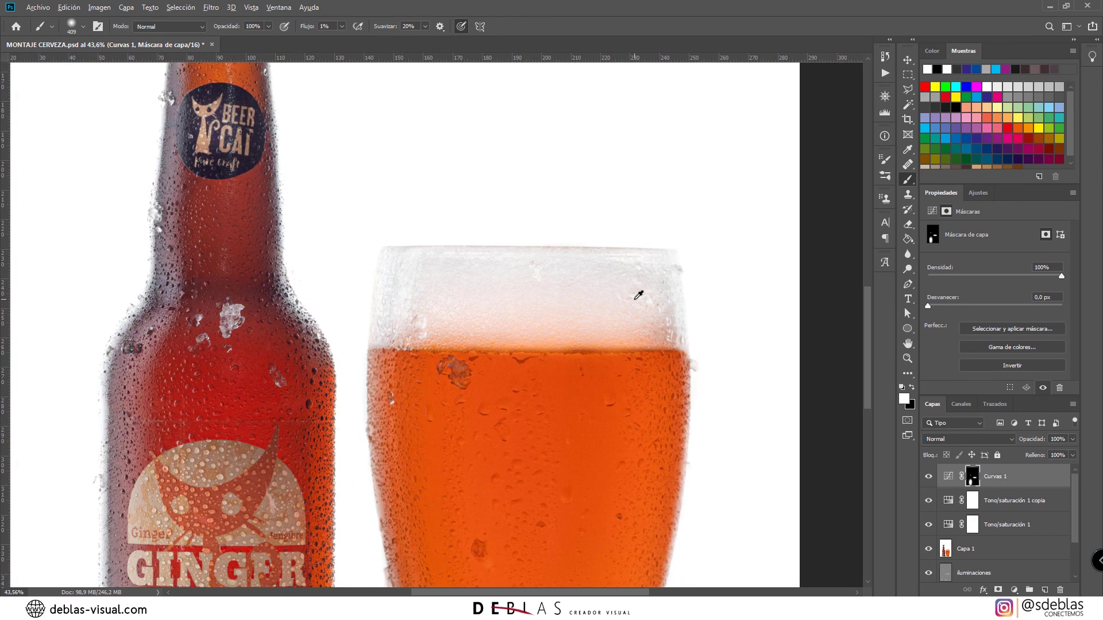
mouse_move(503, 299)
left_mouse_down()
mouse_move(490, 304)
mouse_move(457, 277)
left_mouse_up()
mouse_move(652, 300)
left_mouse_down()
mouse_move(653, 283)
mouse_move(656, 337)
left_mouse_up()
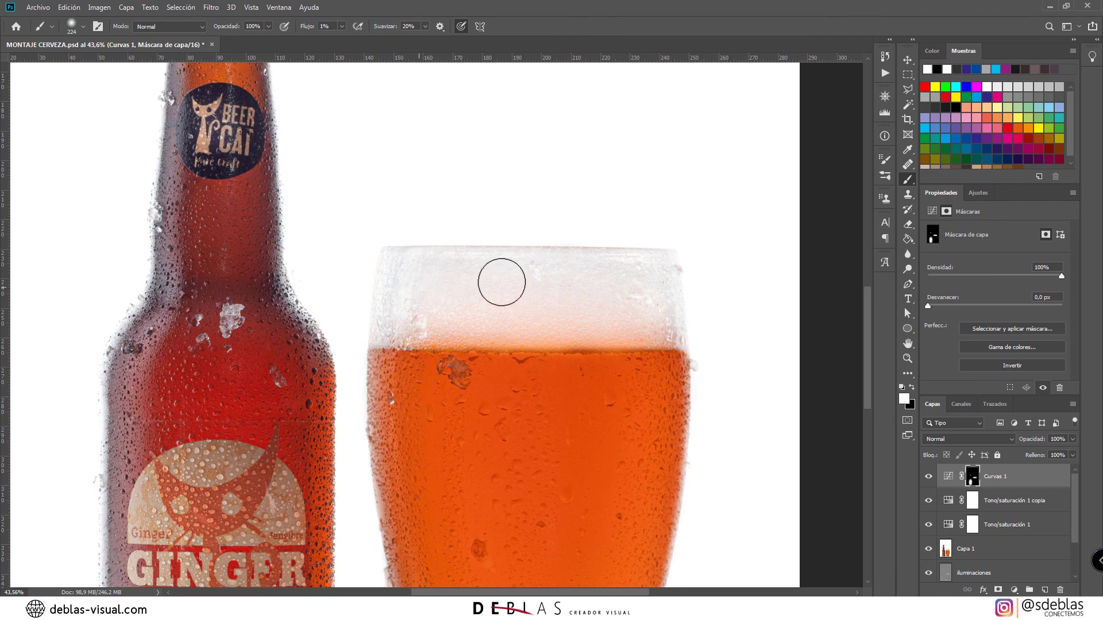
Step: Examine the full composite, the ice around the bottle and glass bases, and the bottle's shoulder
key("ctrl+0")
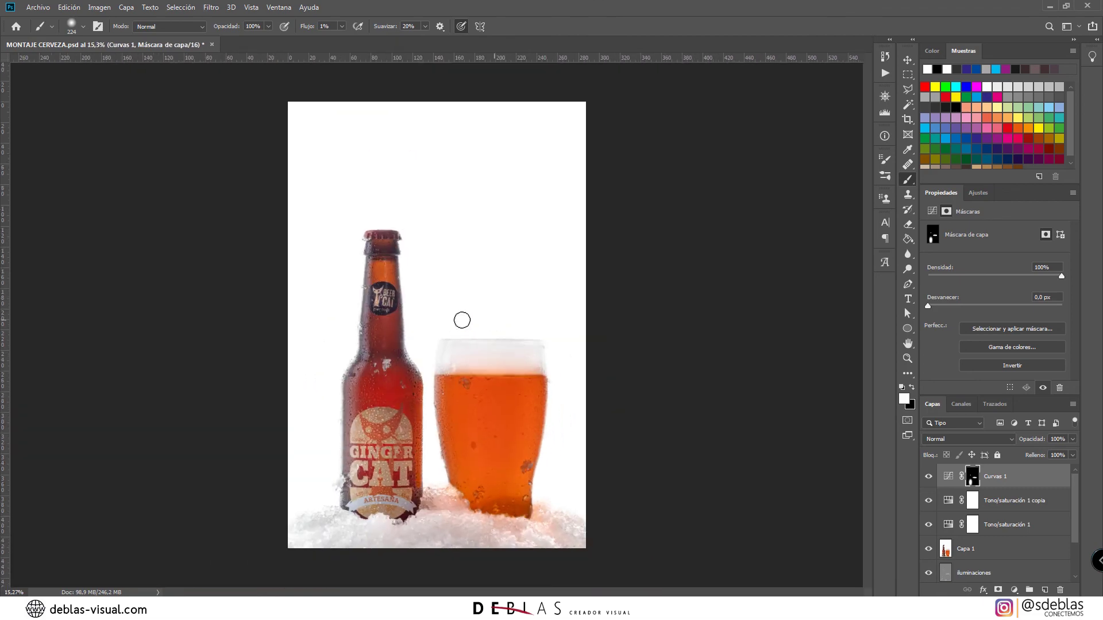
scroll(416, 460, "up", 3)
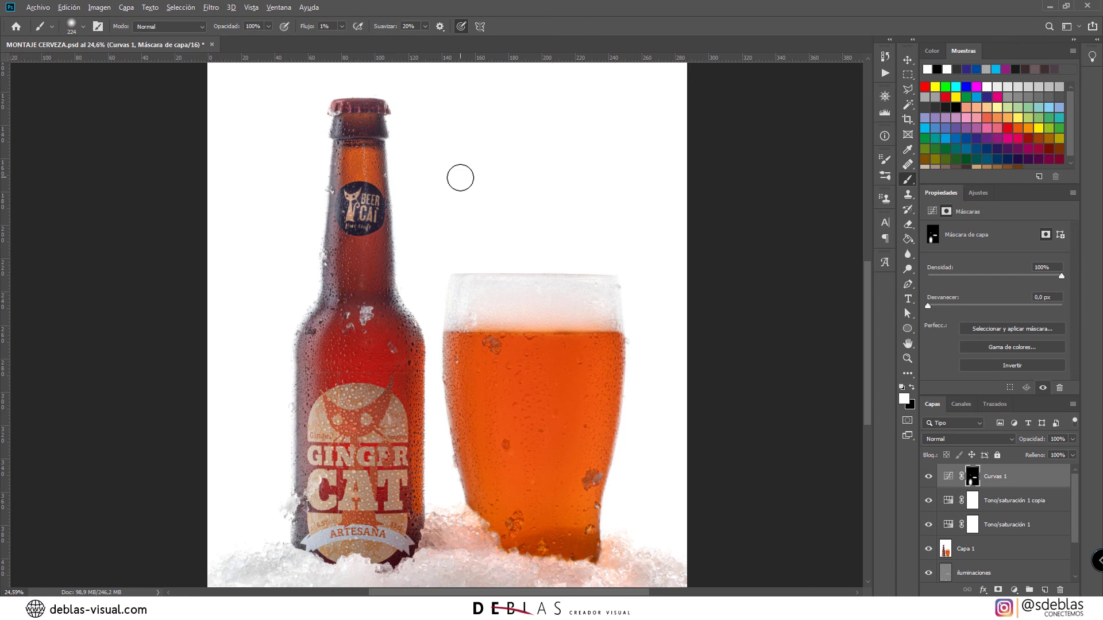
scroll(460, 178, "down", 2)
scroll(408, 460, "up", 5)
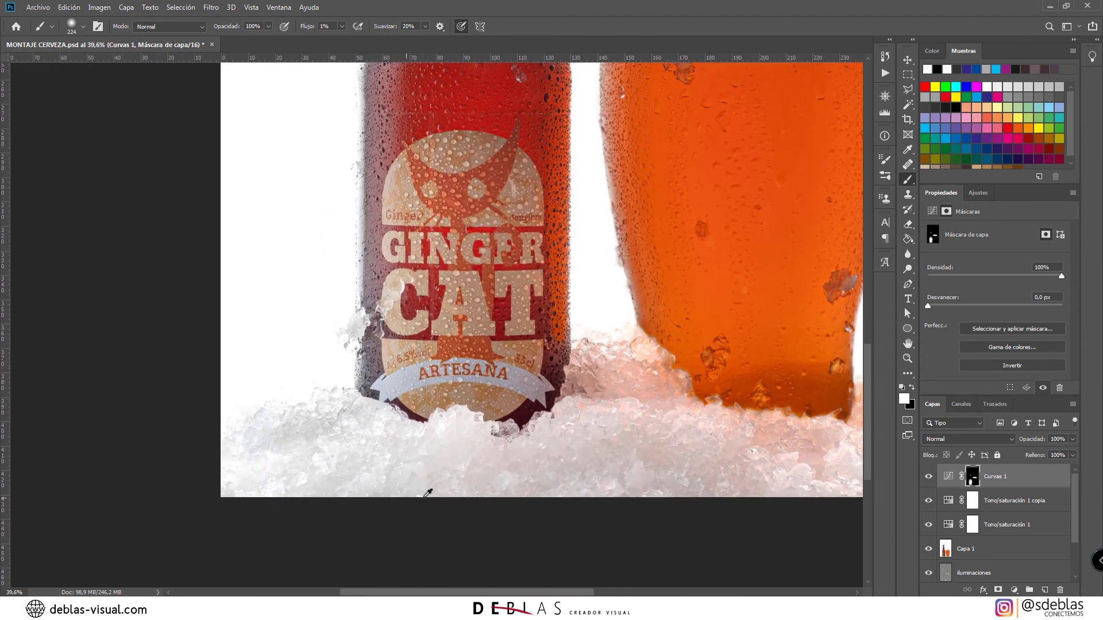
left_click_drag(426, 306, 459, 376)
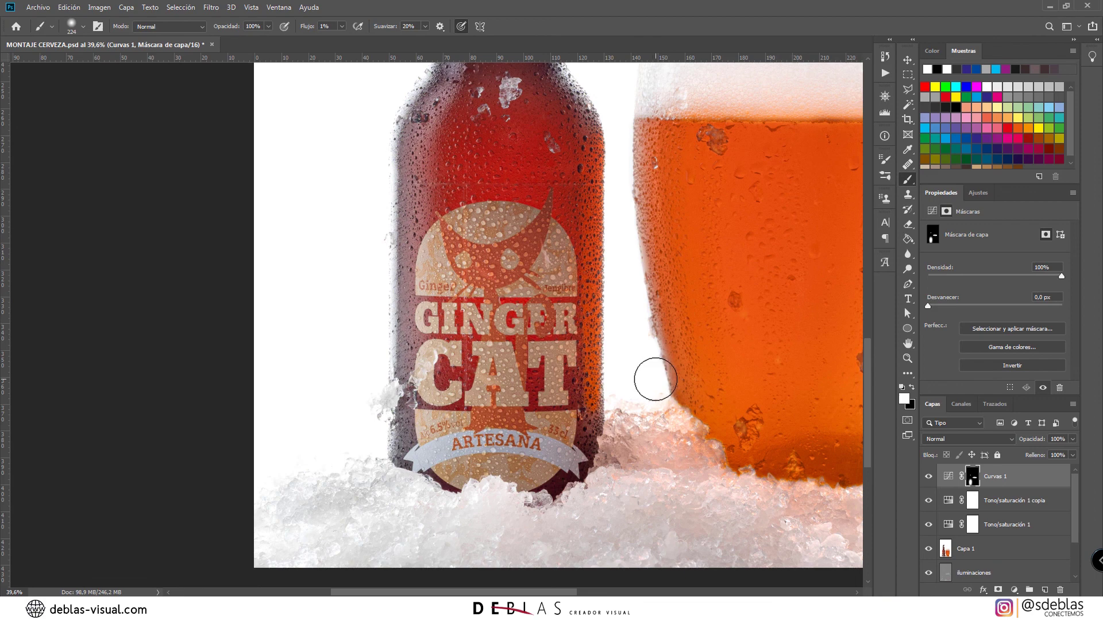
mouse_move(651, 373)
left_mouse_down()
mouse_move(387, 353)
mouse_move(375, 333)
left_mouse_up()
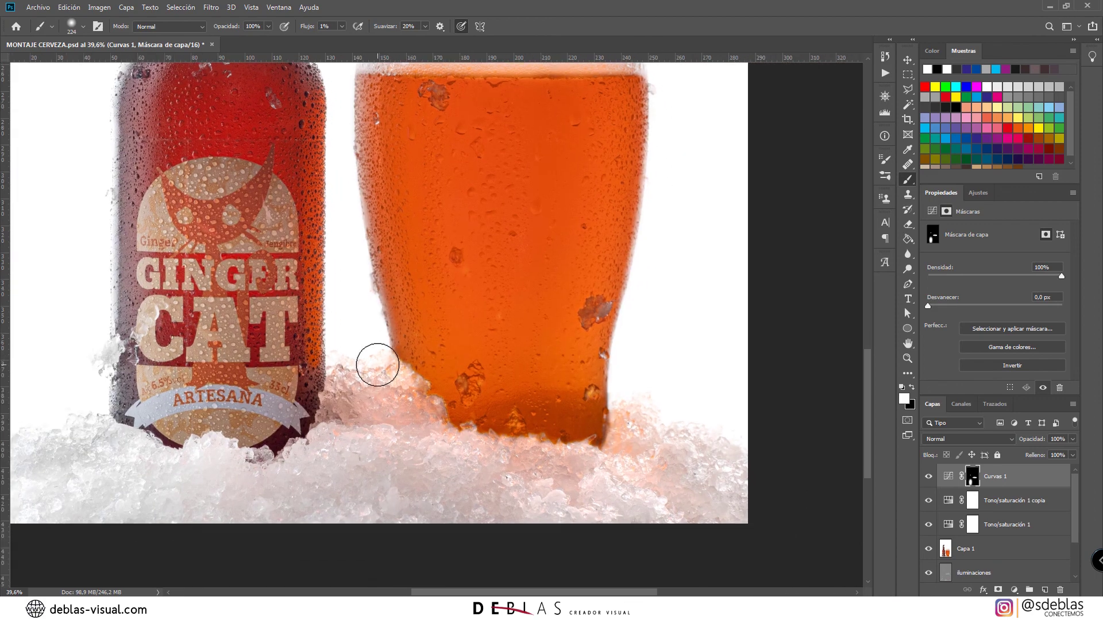
scroll(379, 363, "down", 2)
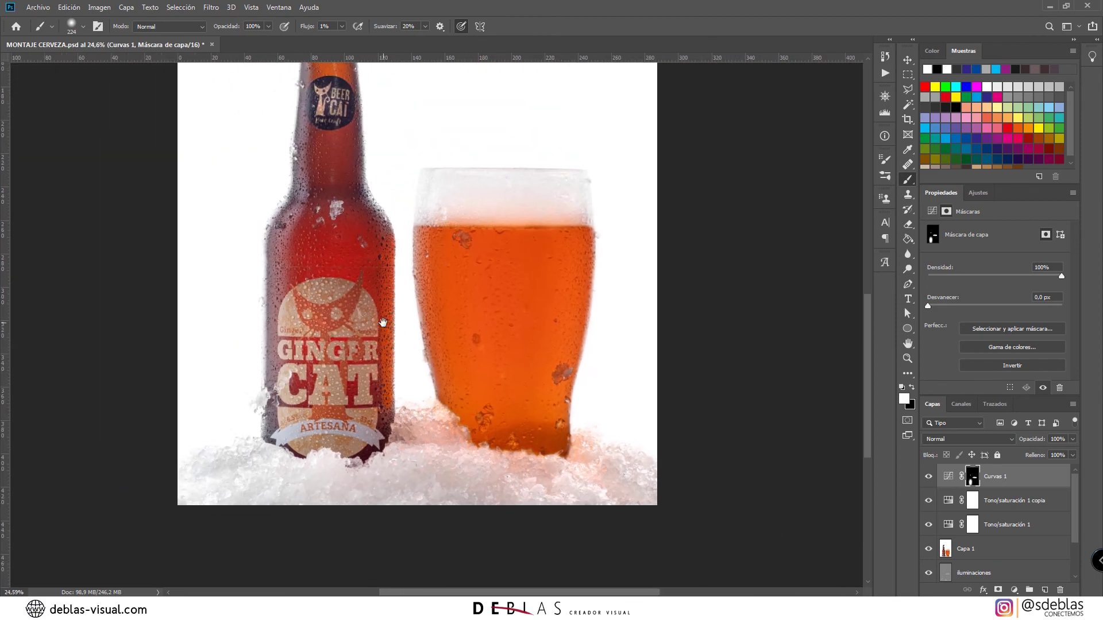
scroll(346, 322, "down", 2)
scroll(347, 388, "up", 5)
scroll(408, 298, "up", 3)
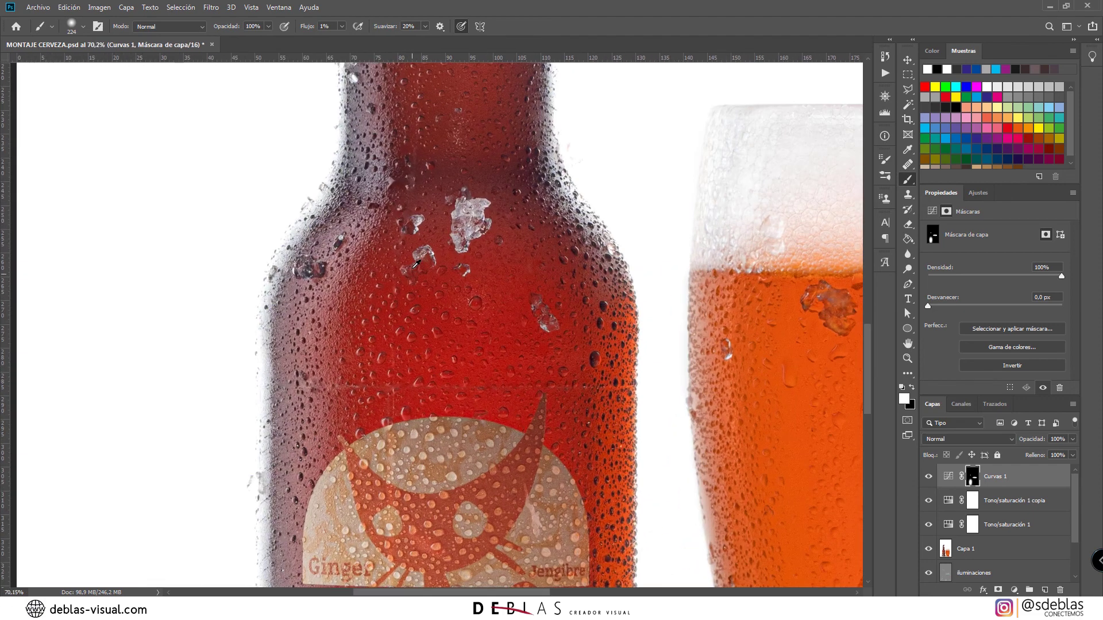
Step: Set the brush to 130 px for painting the Curves 1 mask on the bottle's neck
left_click_drag(414, 265, 412, 342)
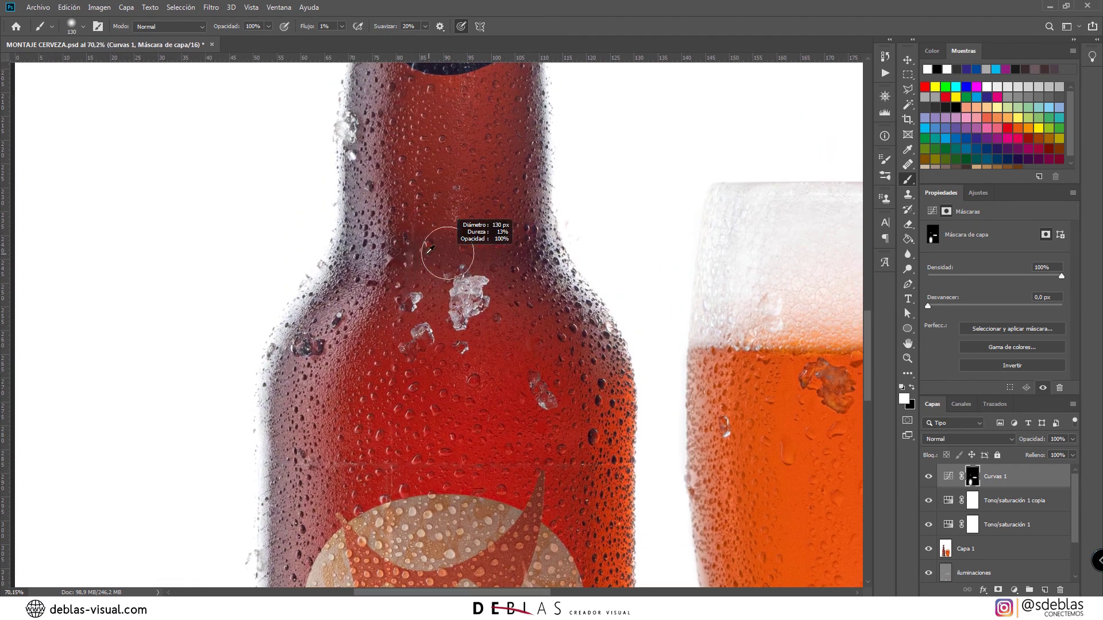
left_click_drag(470, 167, 434, 404)
left_click_drag(440, 178, 448, 290)
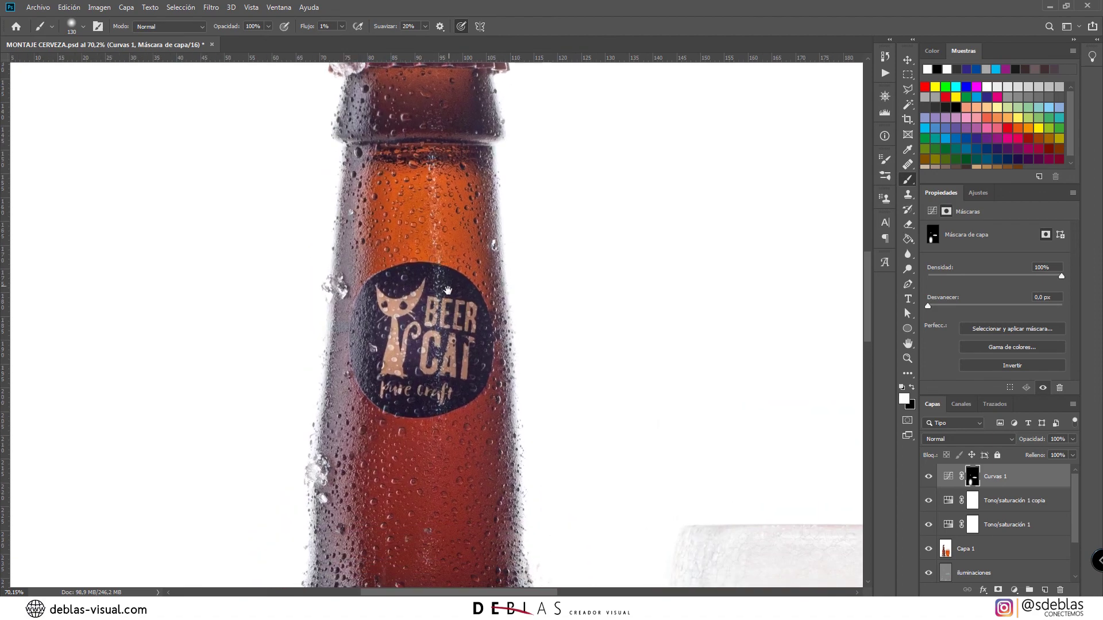